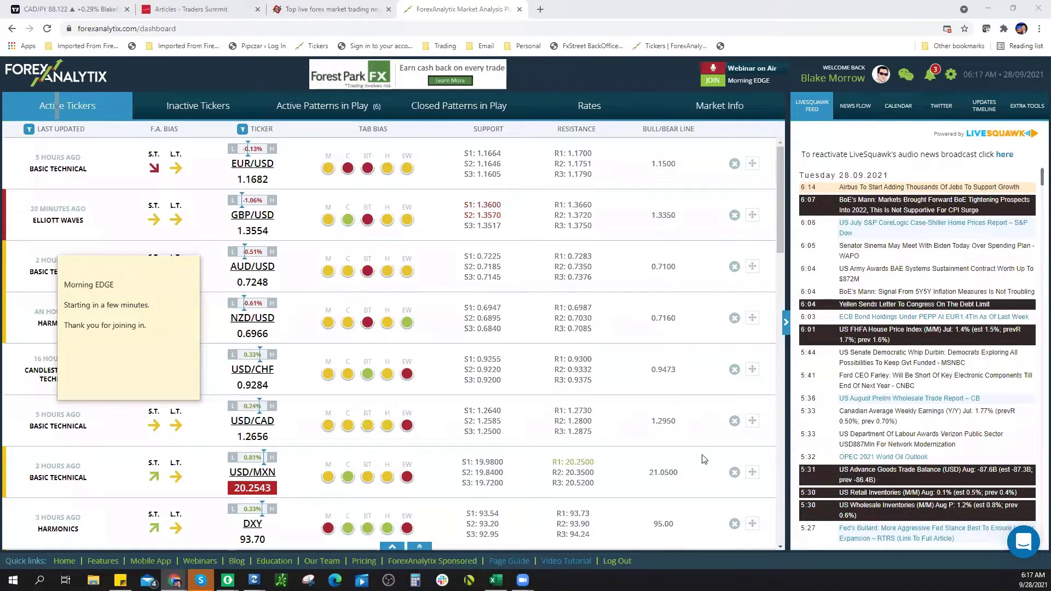
# Dismiss the Morning EDGE notice on the ForexAnalytix dashboard
pyautogui.click(656, 151)
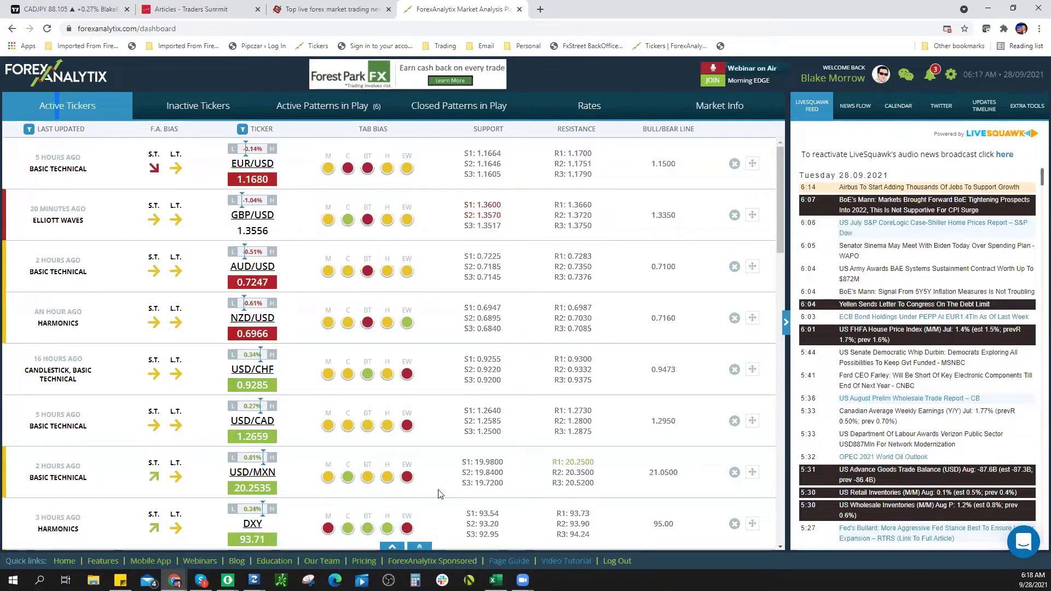
# Open the EURUSD daily chart in TradingView and zoom in and out to study its levels
pyautogui.click(63, 16)
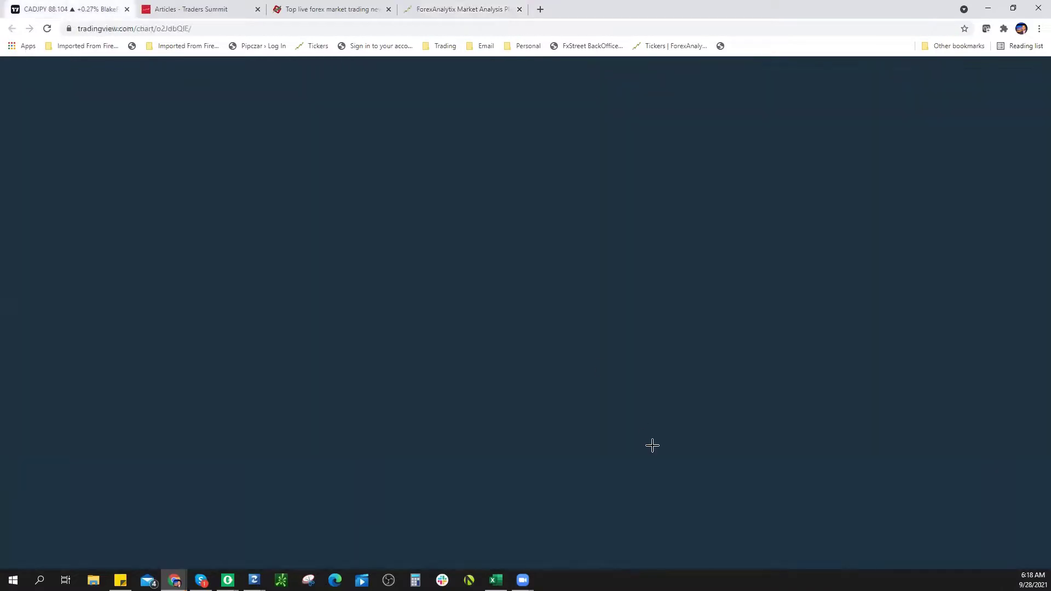
pyautogui.scroll(4, 988, 153)
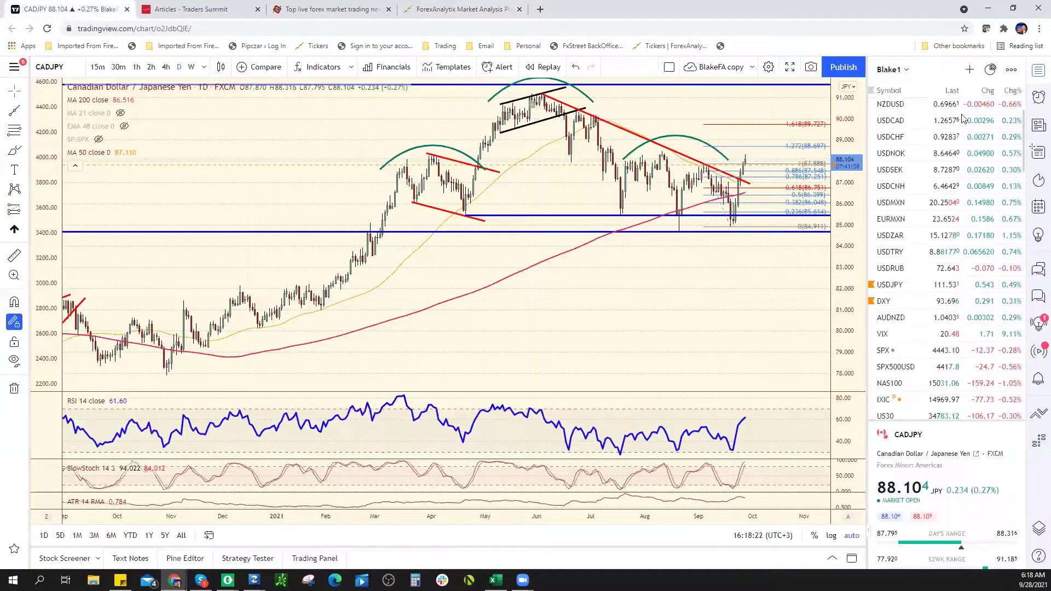
pyautogui.click(898, 109)
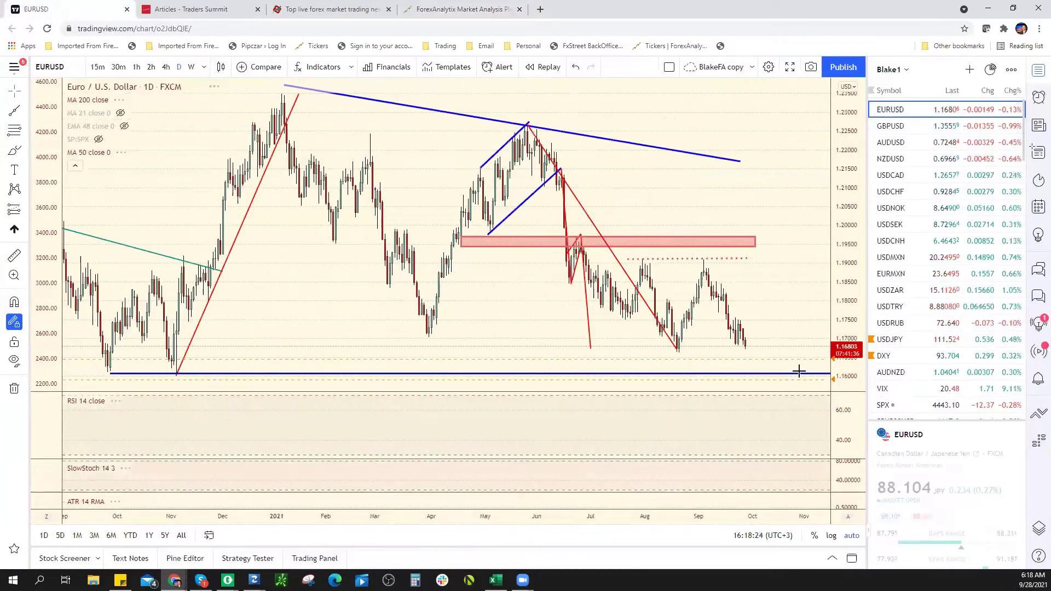
pyautogui.scroll(1, 758, 388)
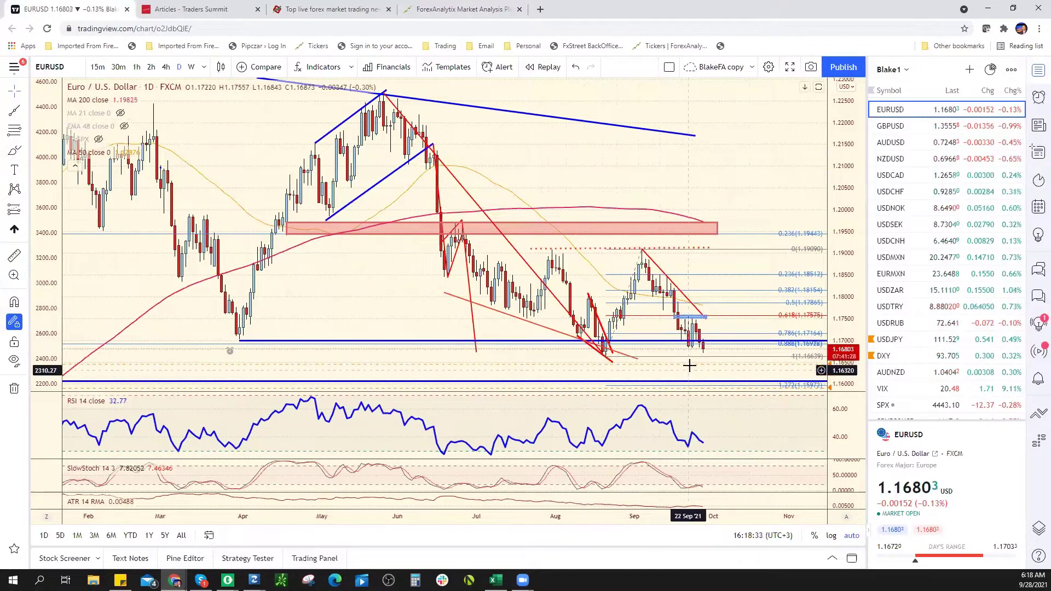
pyautogui.scroll(-2, 688, 363)
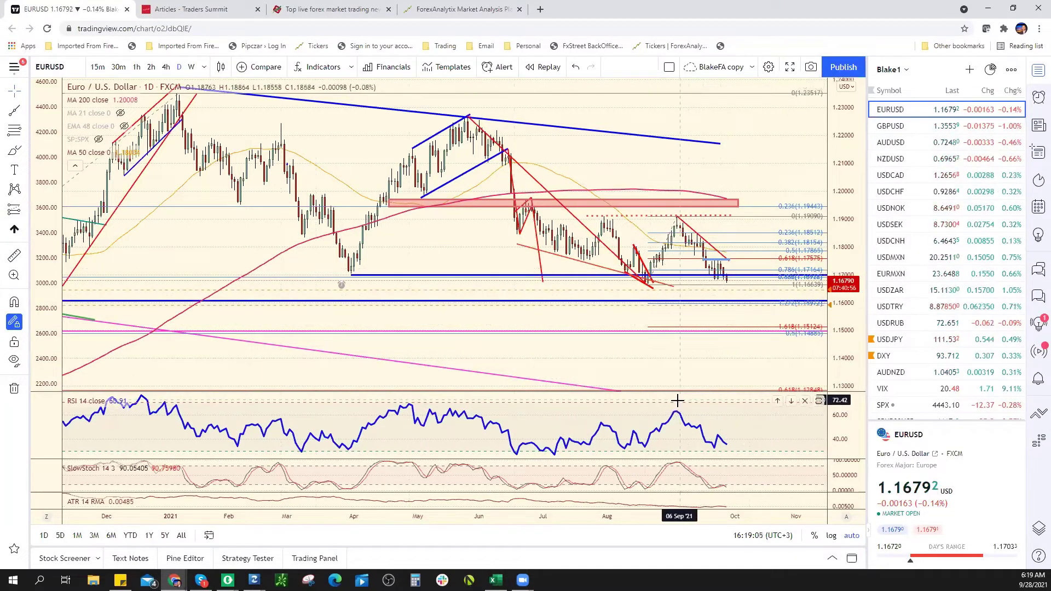
pyautogui.scroll(2, 644, 312)
pyautogui.scroll(-2, 646, 320)
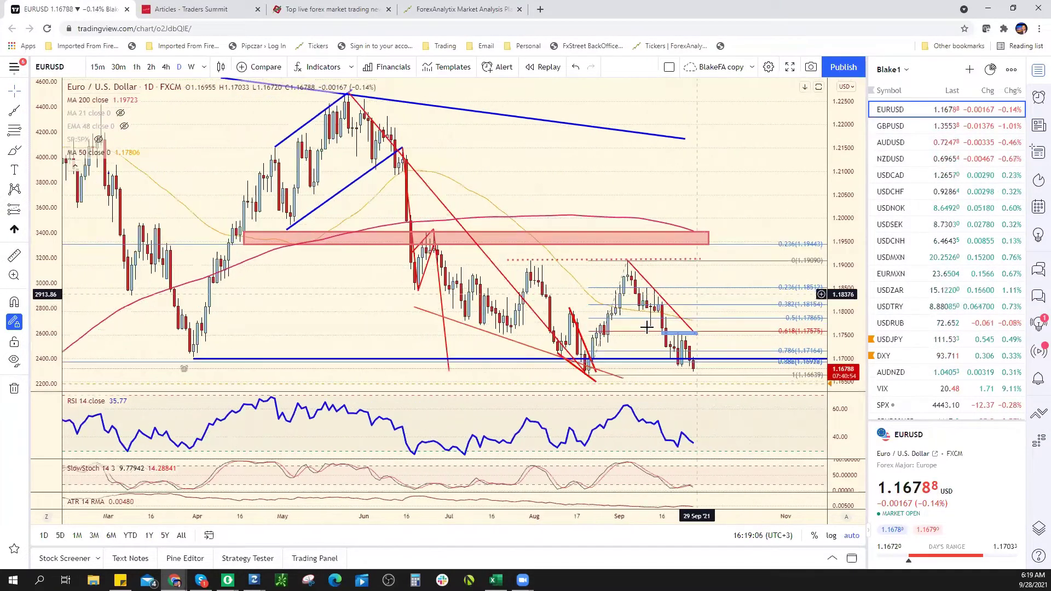
pyautogui.scroll(-3, 712, 301)
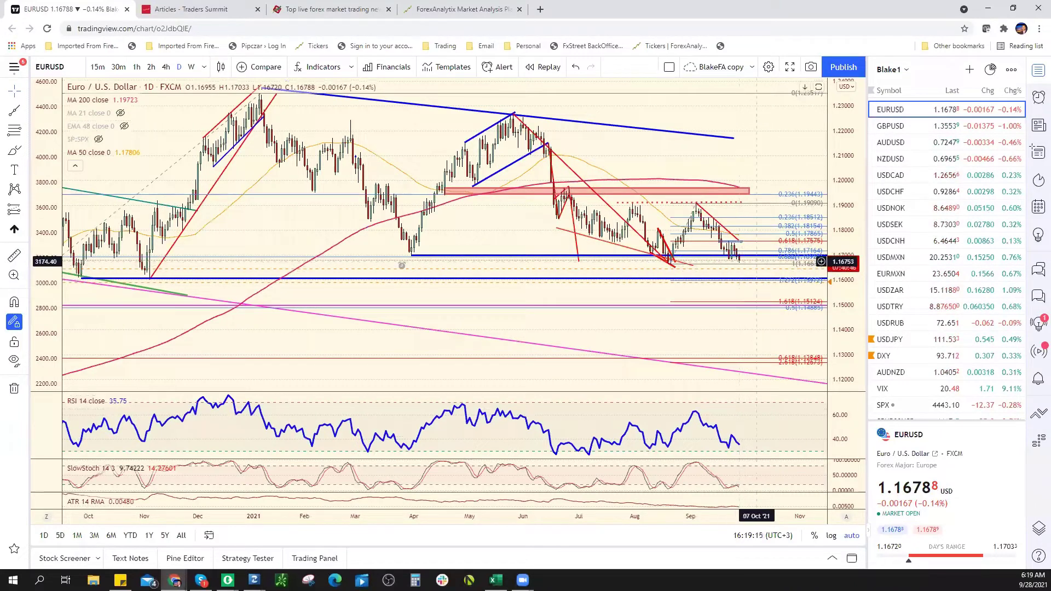
pyautogui.hotkey('alt', 'Tab')
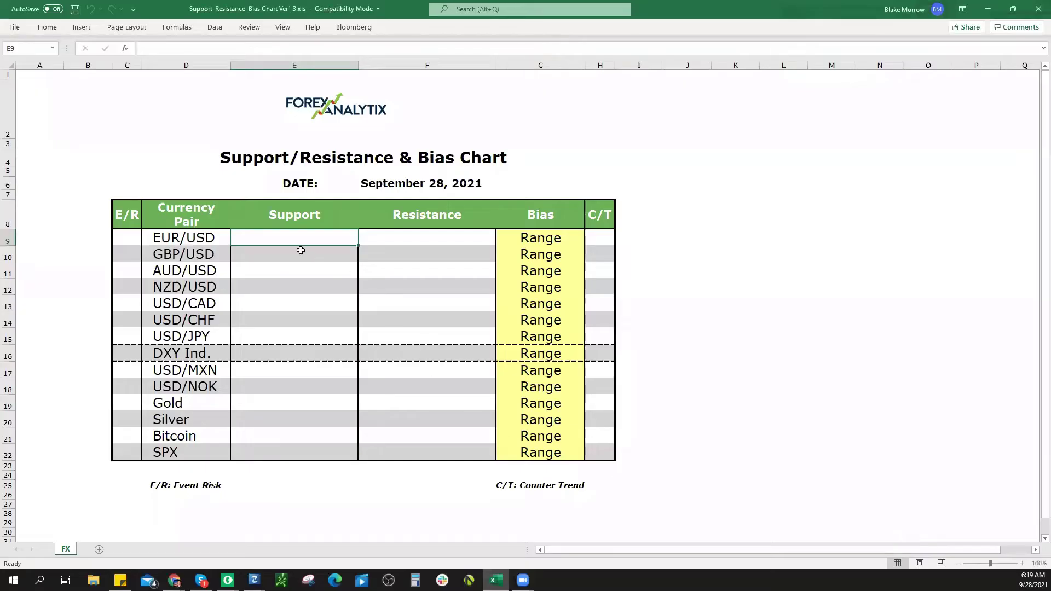
# Enter EUR/USD support 1.1600/1.1665* in E9 and resistance 1.1750 in F9
pyautogui.write('1')
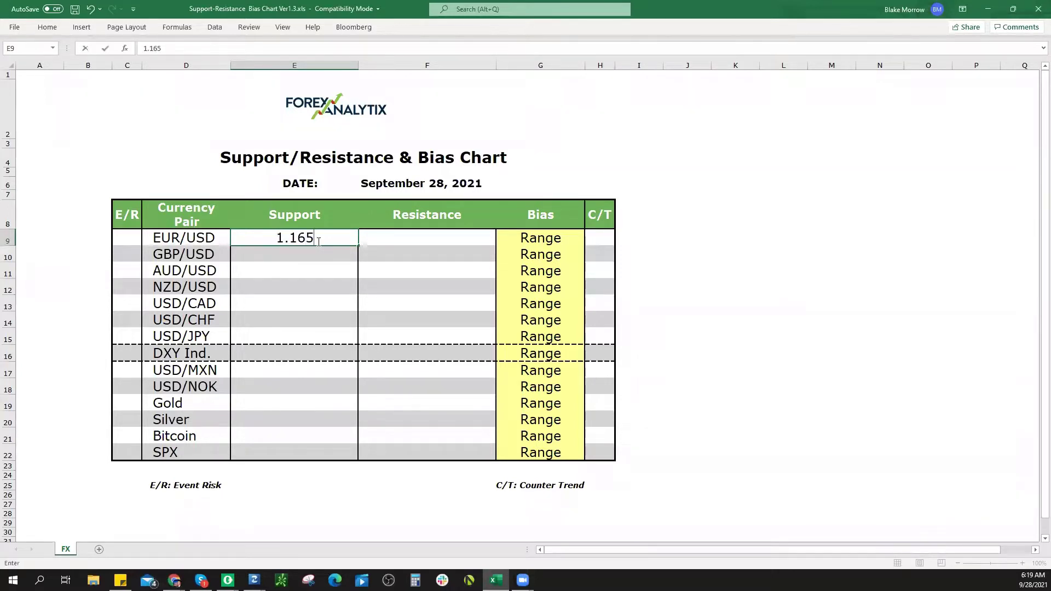
pyautogui.write('.1665*')
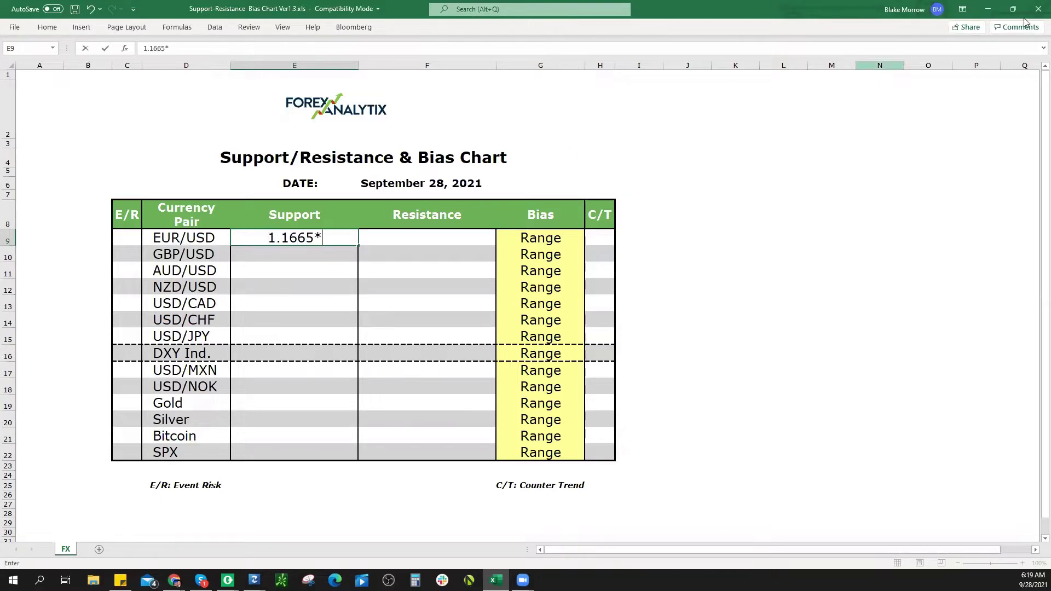
pyautogui.hotkey('alt', 'Tab')
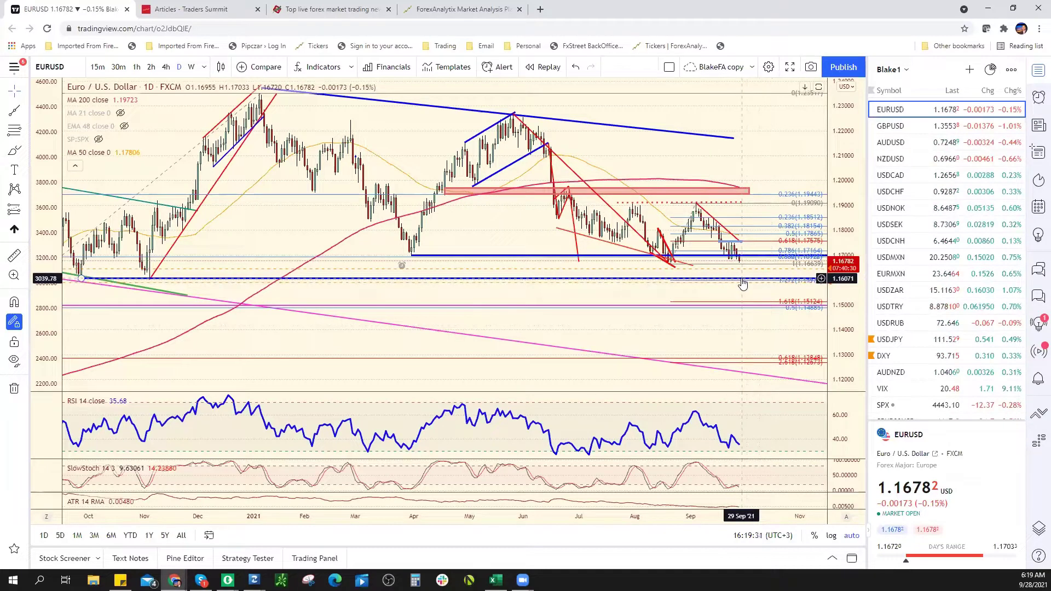
pyautogui.hotkey('alt', 'Tab')
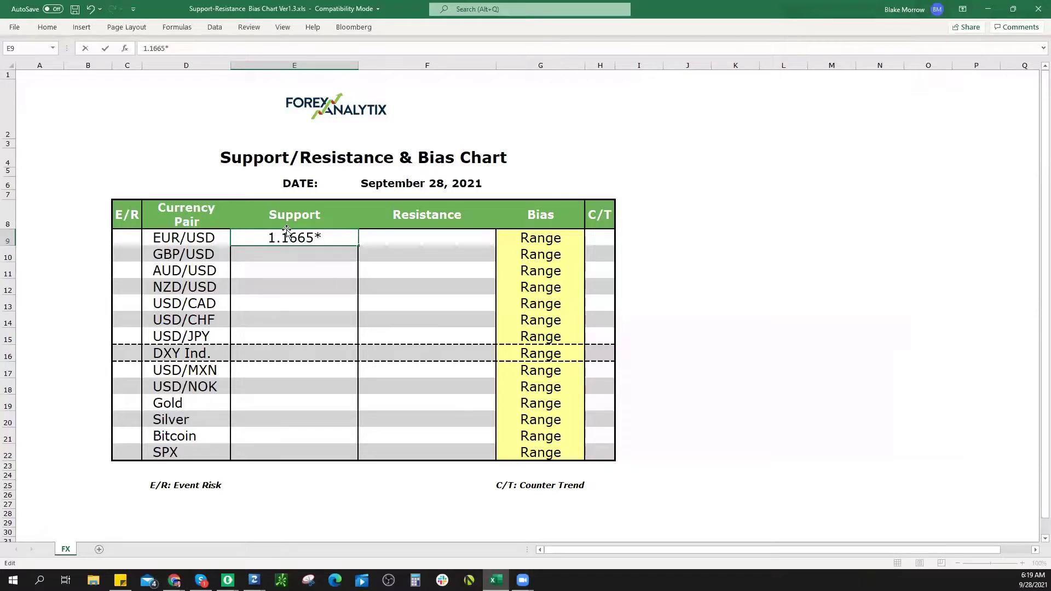
pyautogui.write('1.16')
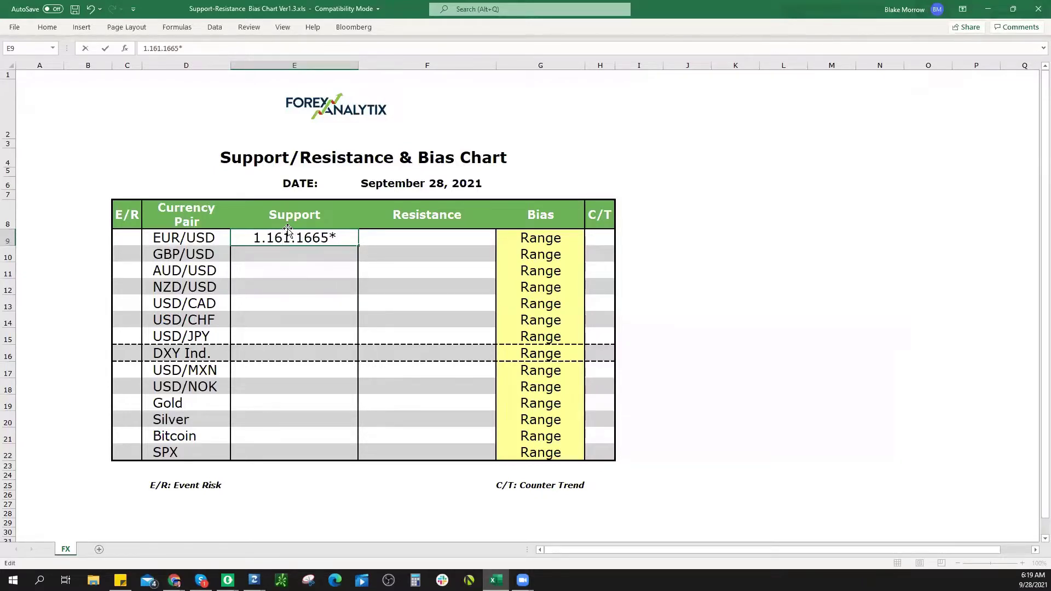
pyautogui.write('00/')
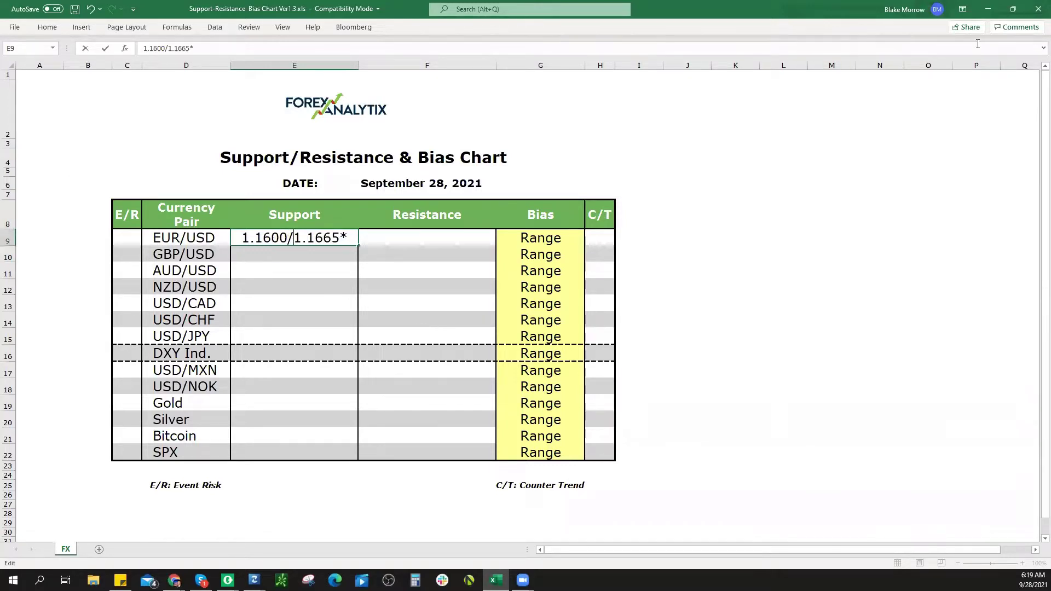
pyautogui.hotkey('alt', 'Tab')
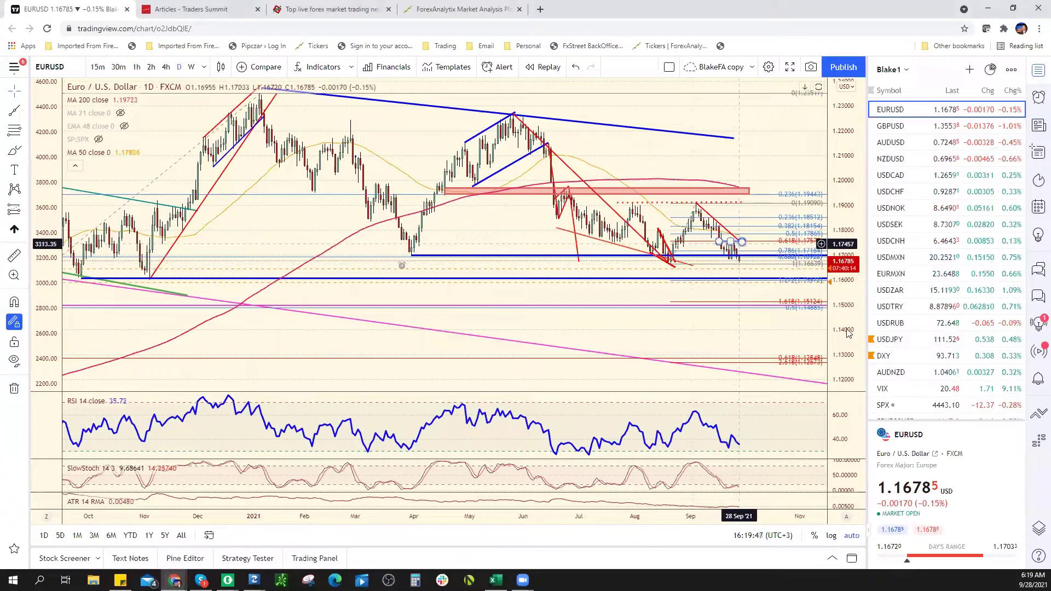
pyautogui.click(496, 580)
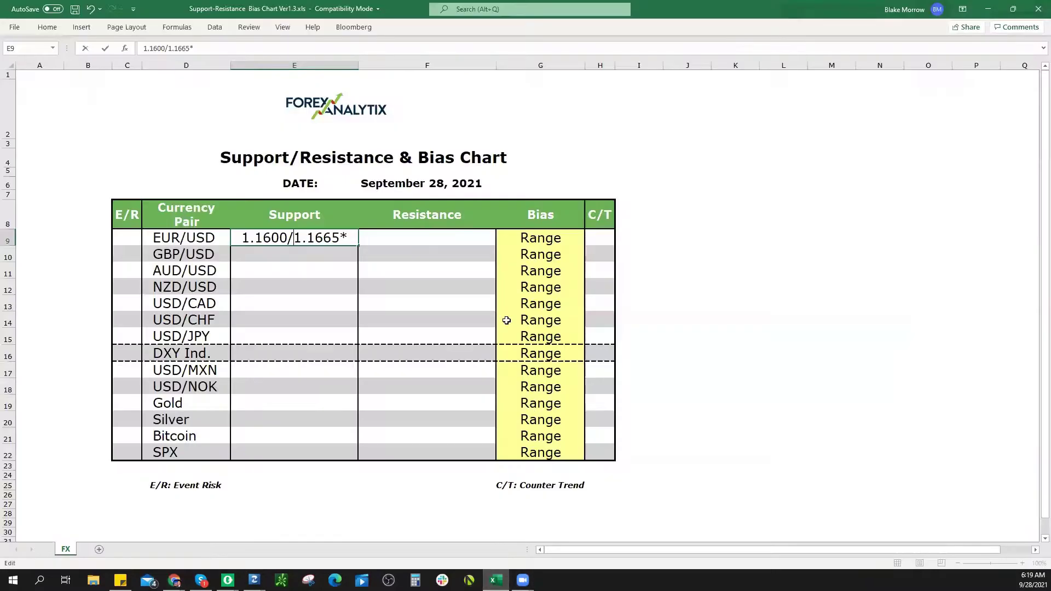
pyautogui.click(421, 231)
pyautogui.write('1.1750')
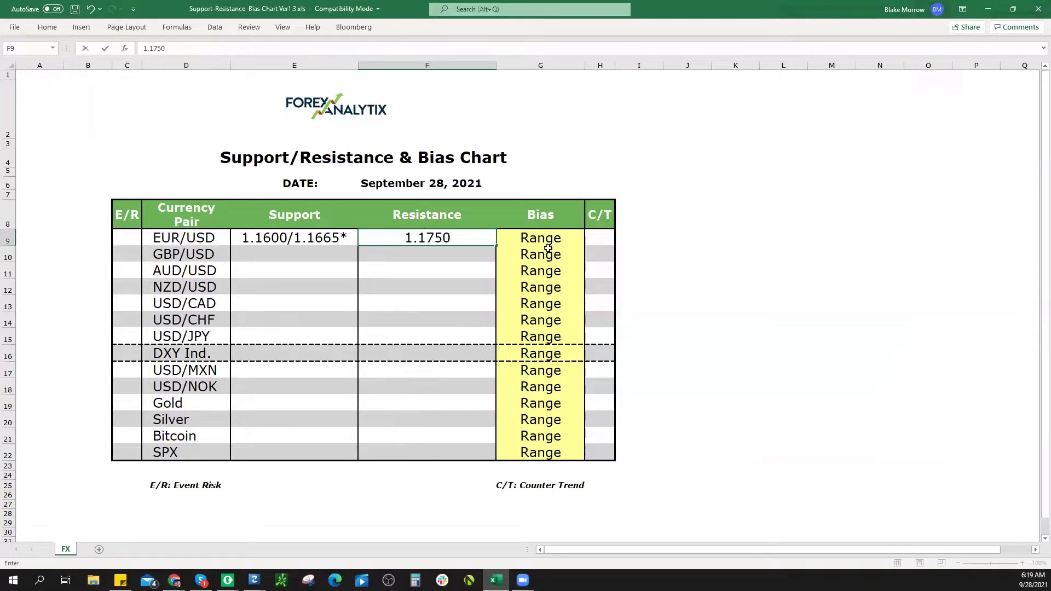
# Set the EUR/USD bias in G9 to Bearish, then bring up the GBPUSD chart
pyautogui.click(548, 241)
pyautogui.click(590, 240)
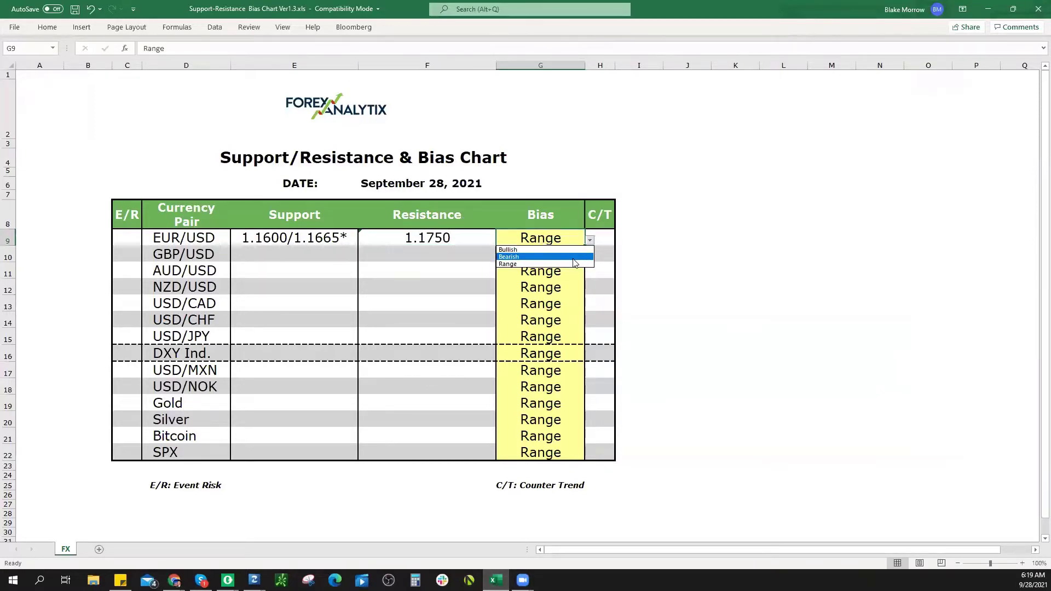
pyautogui.click(548, 256)
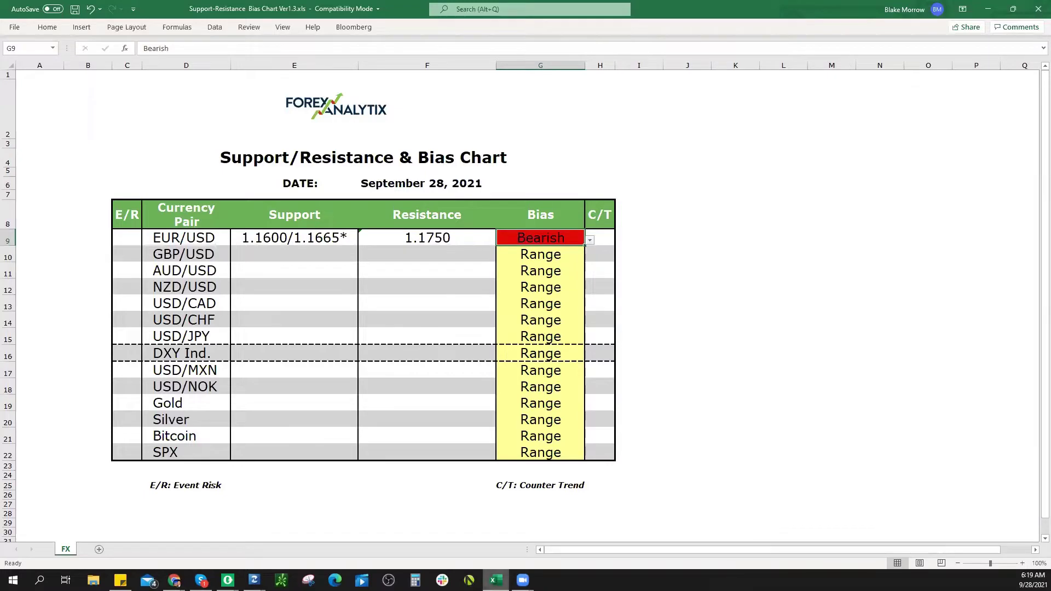
pyautogui.hotkey('alt', 'Tab')
pyautogui.click(891, 125)
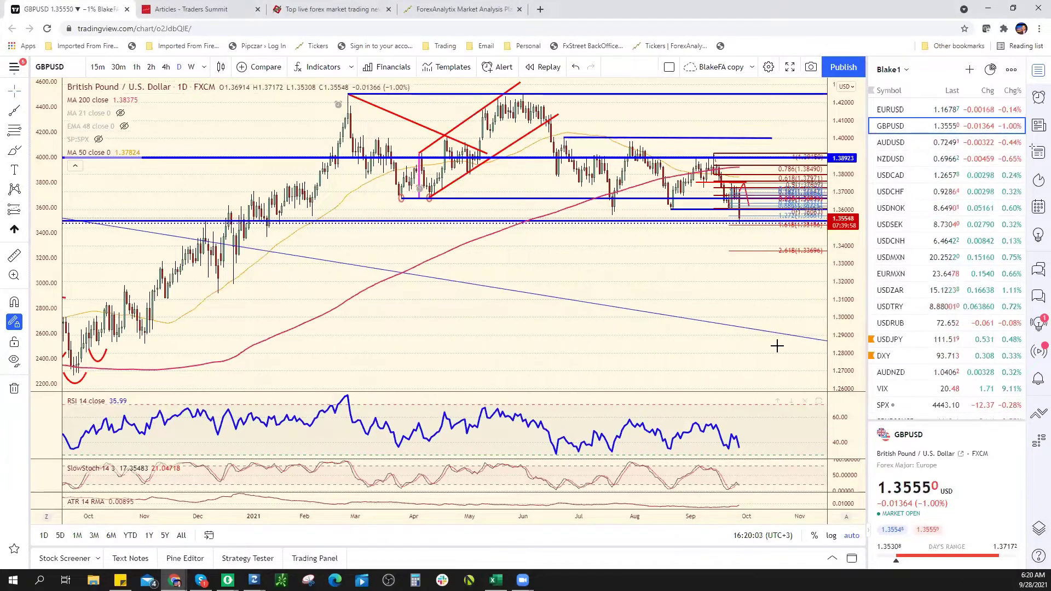
# Zoom the GBPUSD daily chart out to 2017 and back, panning across recent price action
pyautogui.scroll(-4, 713, 248)
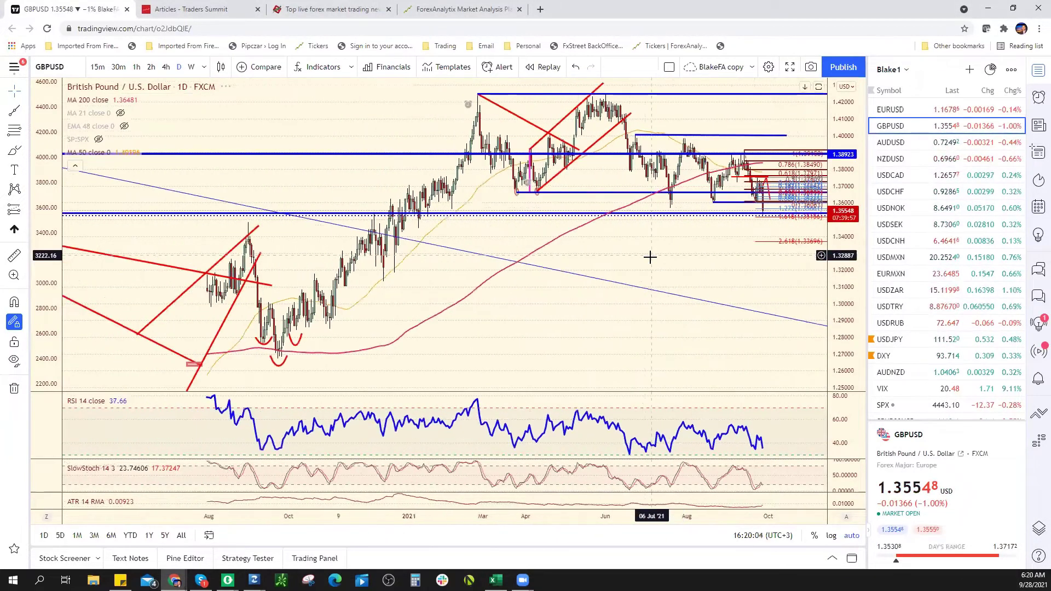
pyautogui.scroll(-4, 650, 256)
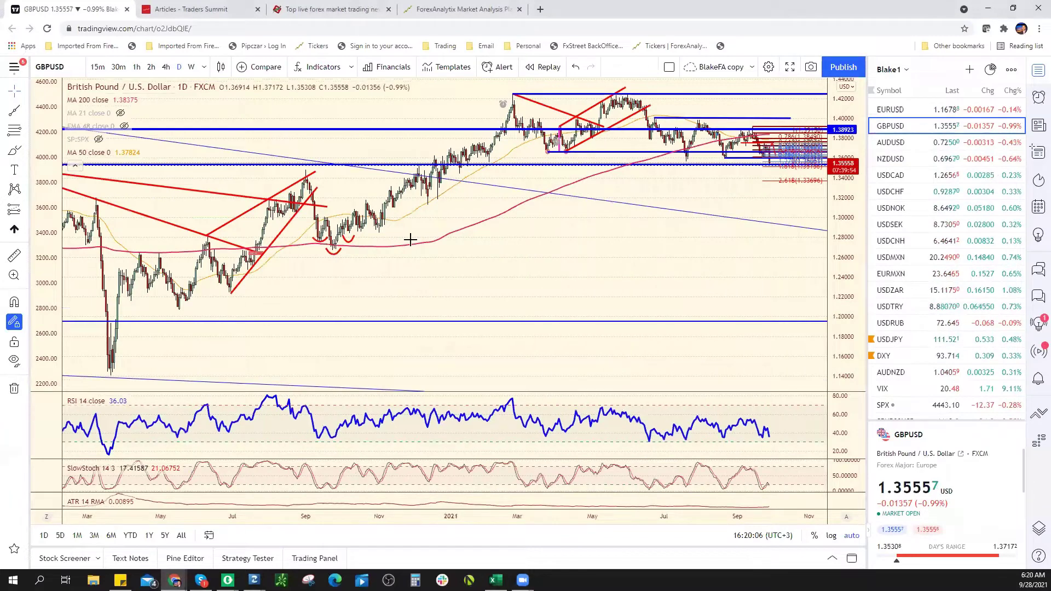
pyautogui.scroll(-5, 509, 257)
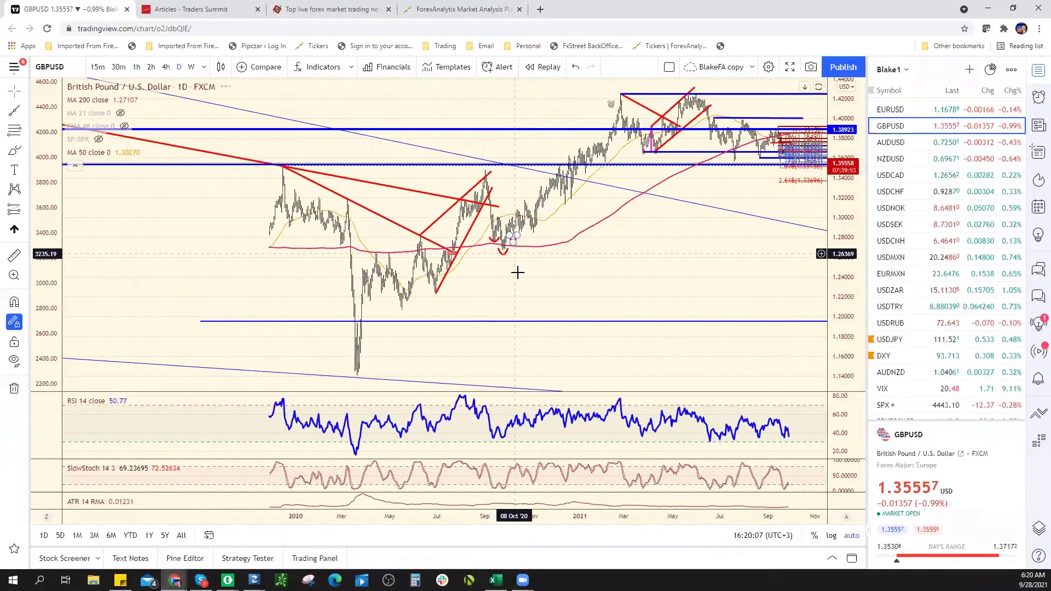
pyautogui.scroll(-4, 515, 272)
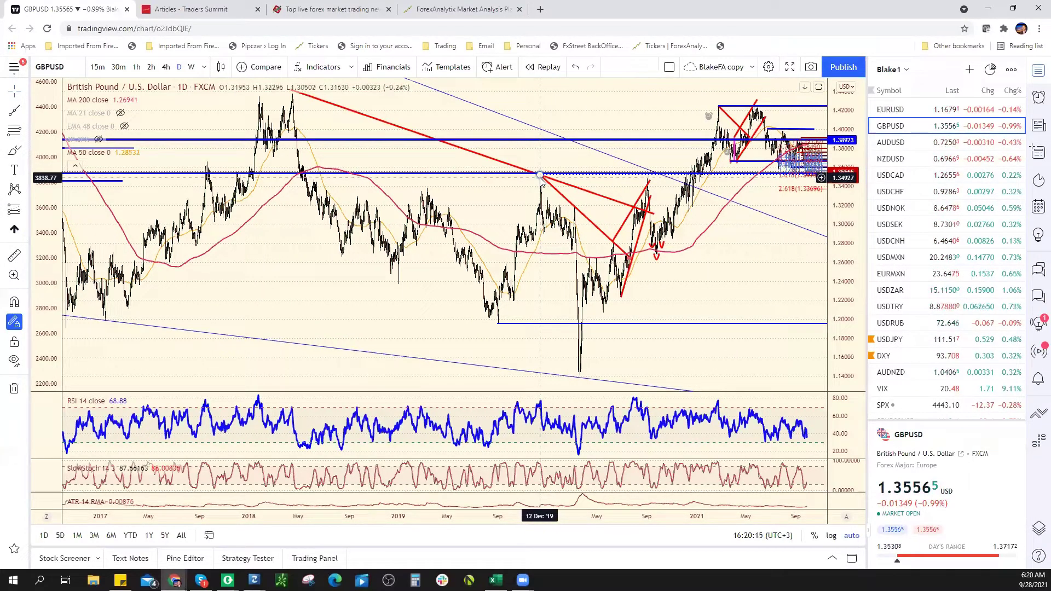
pyautogui.scroll(3, 577, 270)
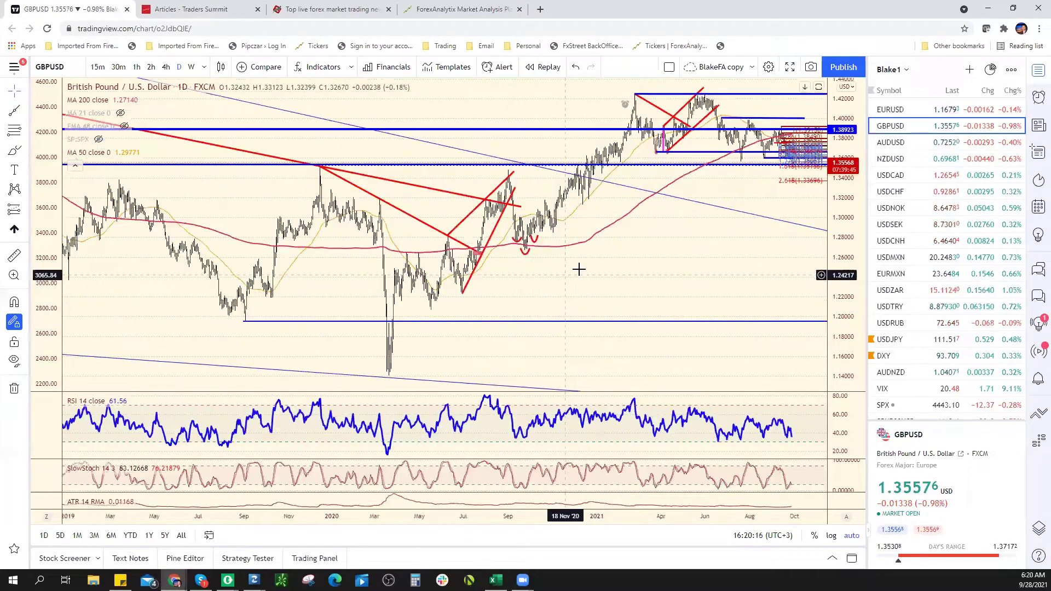
pyautogui.moveTo(577, 270); pyautogui.dragTo(276, 255)
pyautogui.scroll(-4, 276, 254)
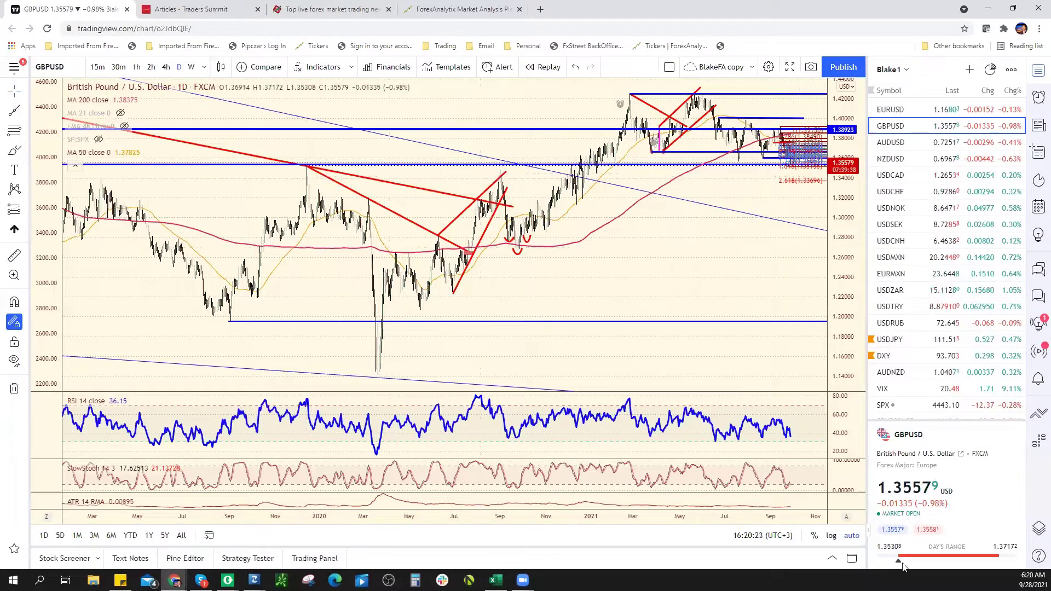
pyautogui.click(496, 581)
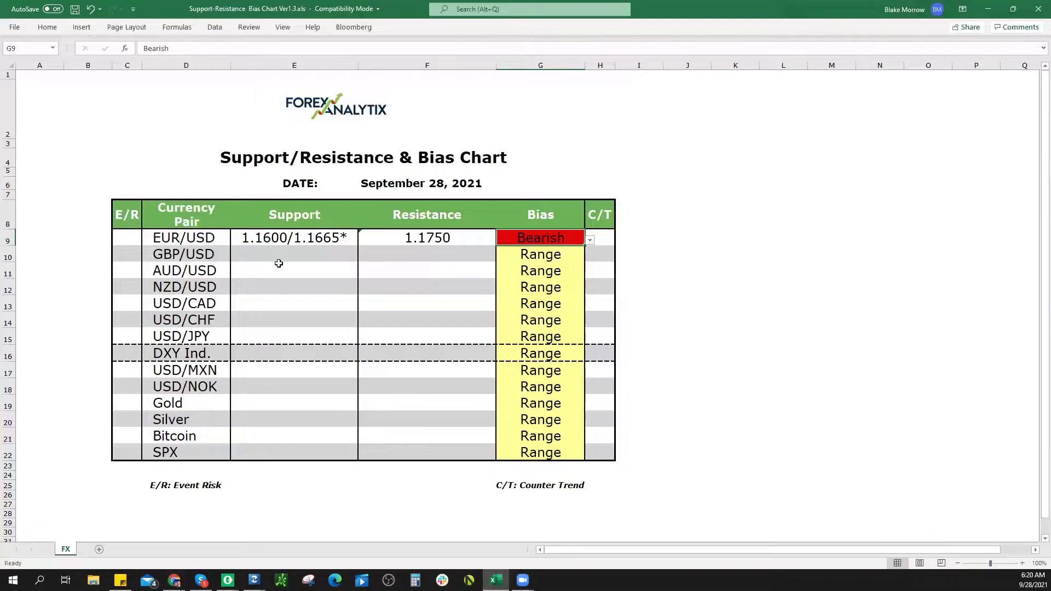
# Enter GBP/USD support 1.3515** in E10 and choose Bearish as its bias in G10
pyautogui.click(280, 258)
pyautogui.write('1.3515**')
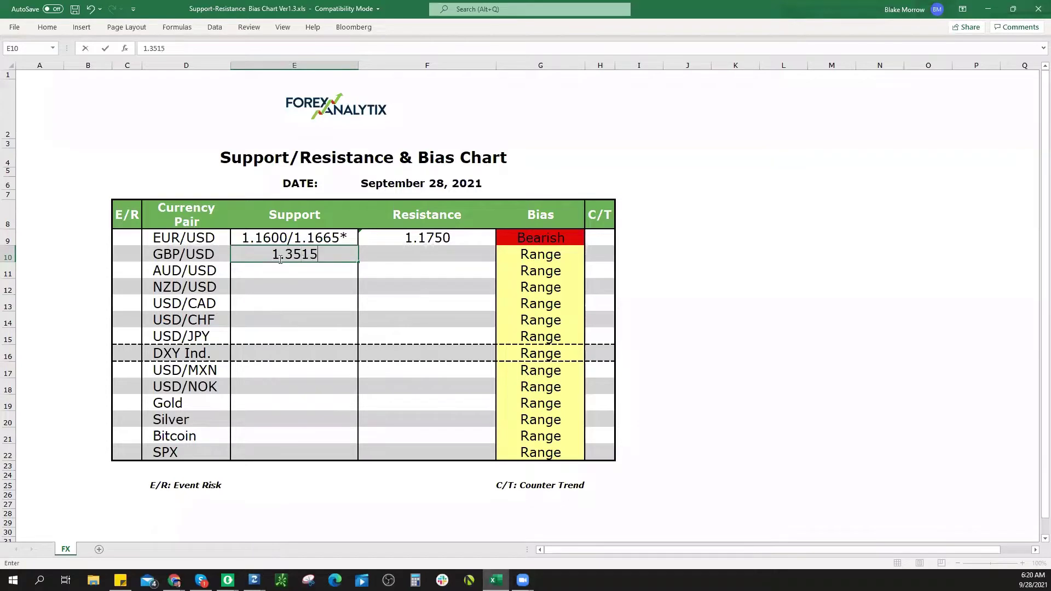
pyautogui.click(545, 256)
pyautogui.click(590, 256)
pyautogui.click(575, 274)
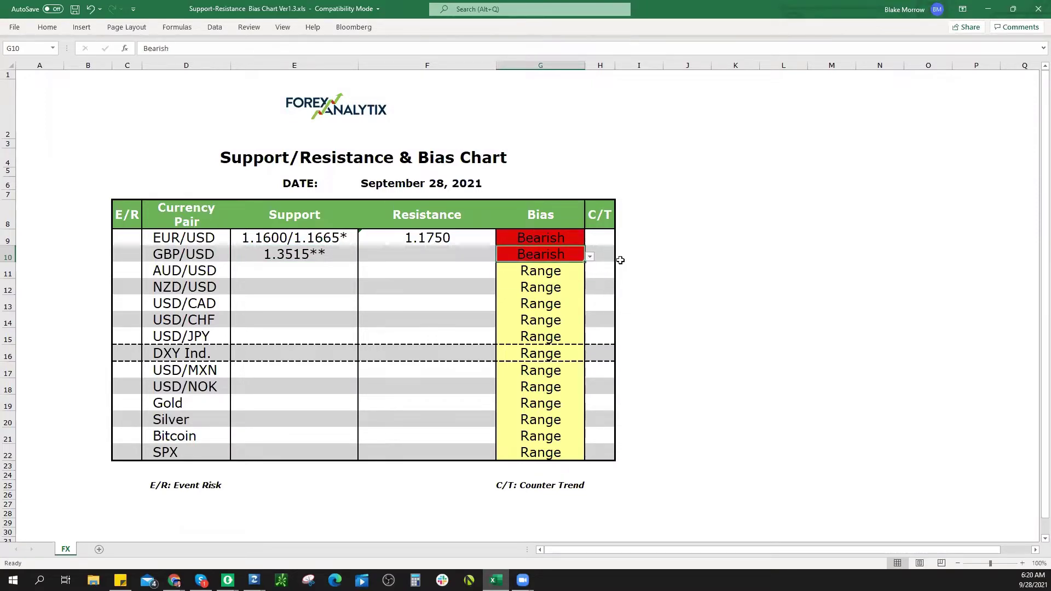
pyautogui.hotkey('alt', 'Tab')
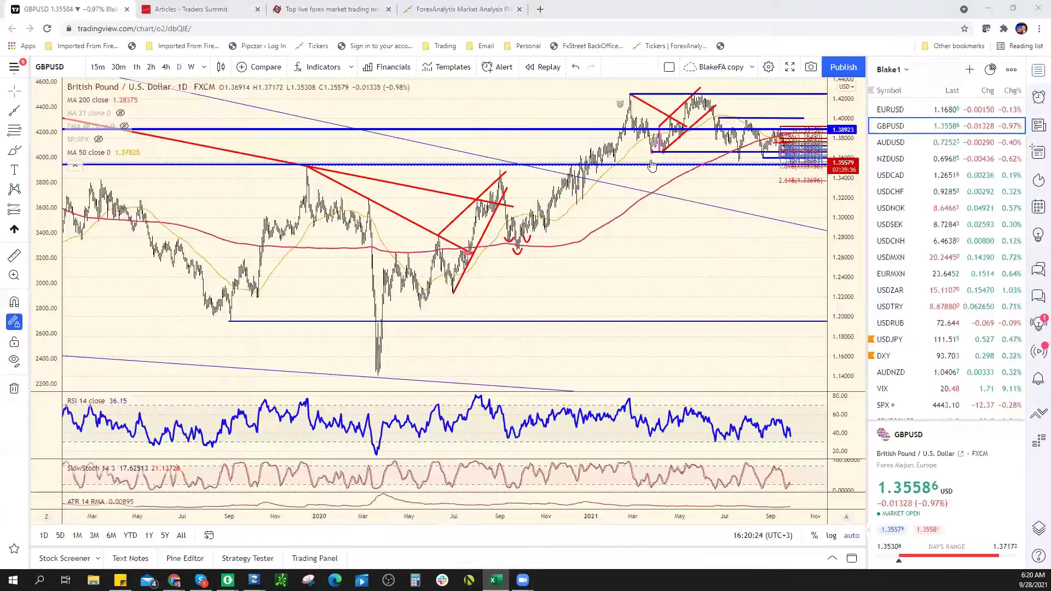
# Pan and zoom the GBPUSD daily chart to review its price history
pyautogui.rightClick(761, 204)
pyautogui.moveTo(761, 204); pyautogui.dragTo(713, 214)
pyautogui.scroll(5, 709, 235)
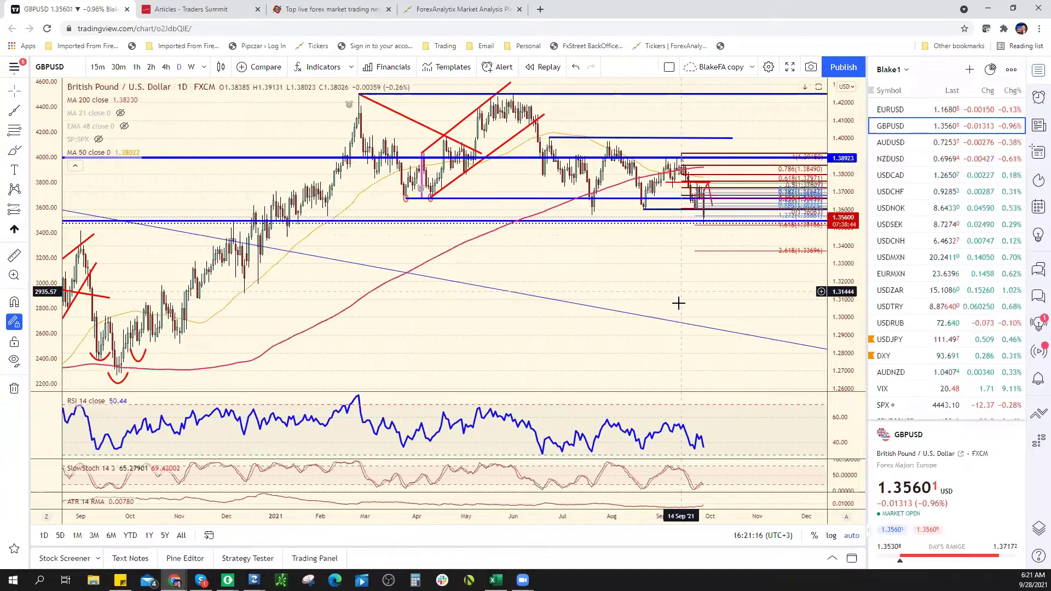
pyautogui.scroll(-2, 678, 301)
pyautogui.scroll(-2, 688, 300)
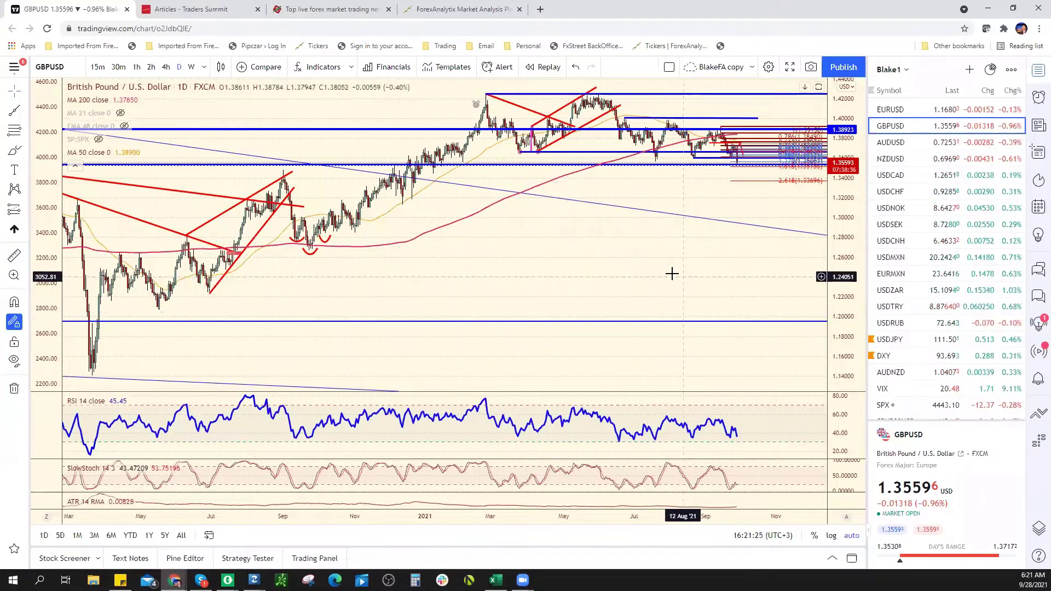
pyautogui.scroll(-3, 672, 274)
pyautogui.scroll(-5, 578, 265)
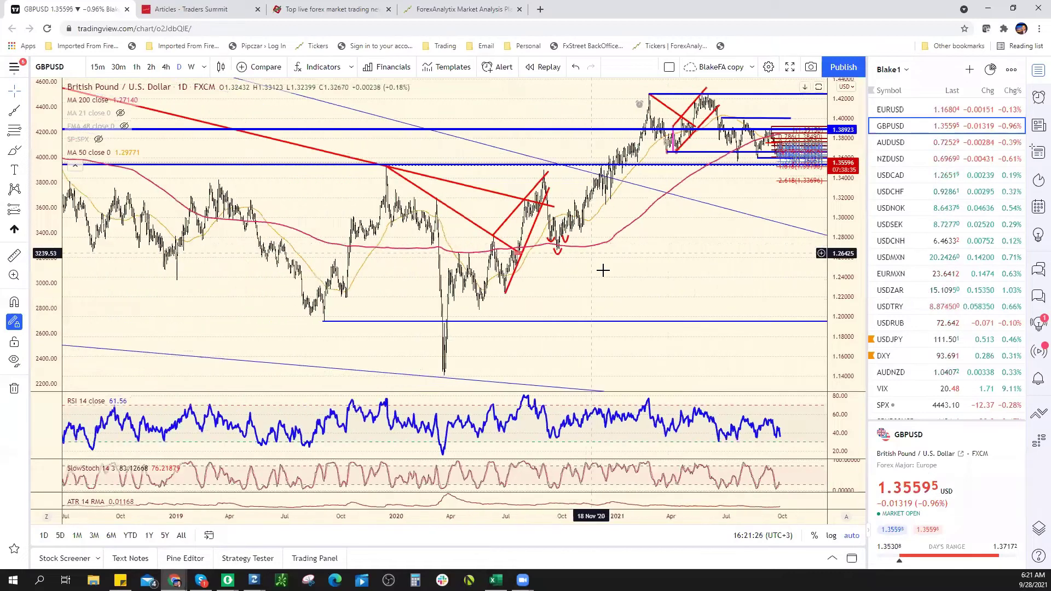
pyautogui.scroll(-4, 605, 270)
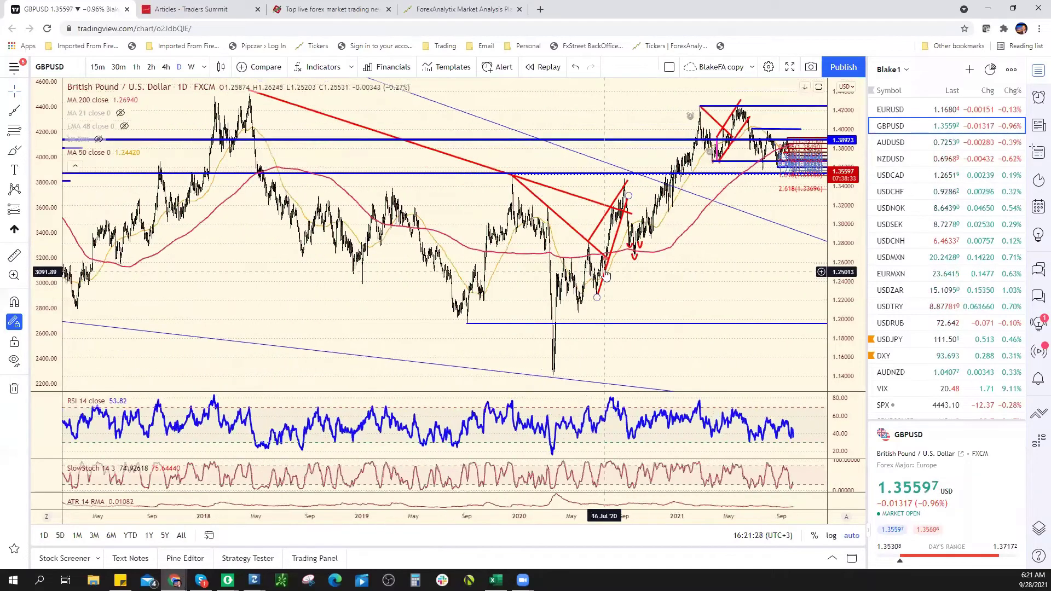
pyautogui.rightClick(727, 277)
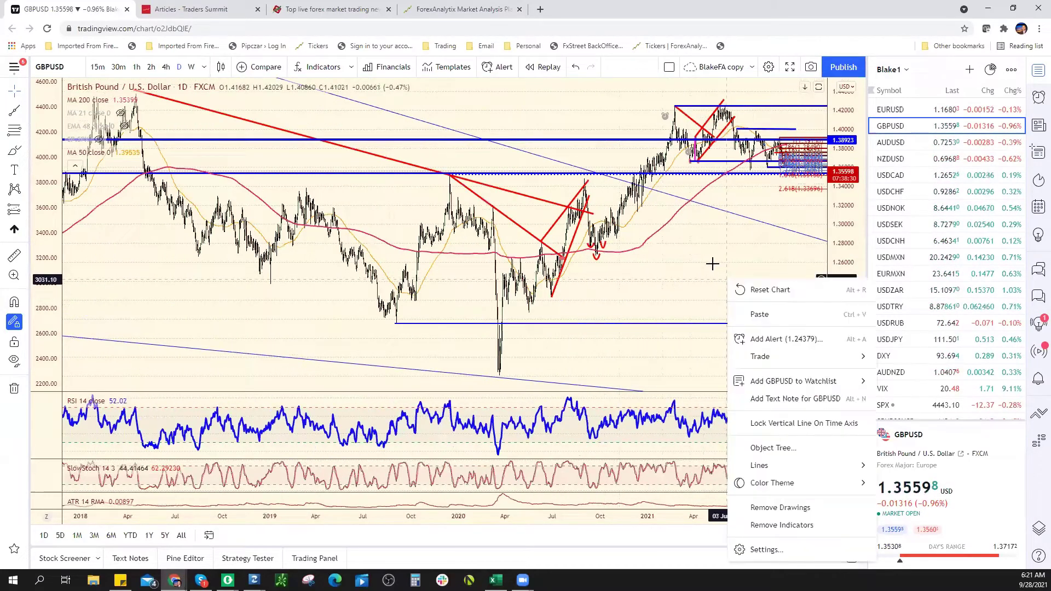
pyautogui.click(707, 261)
pyautogui.scroll(1, 701, 264)
pyautogui.scroll(1, 701, 264)
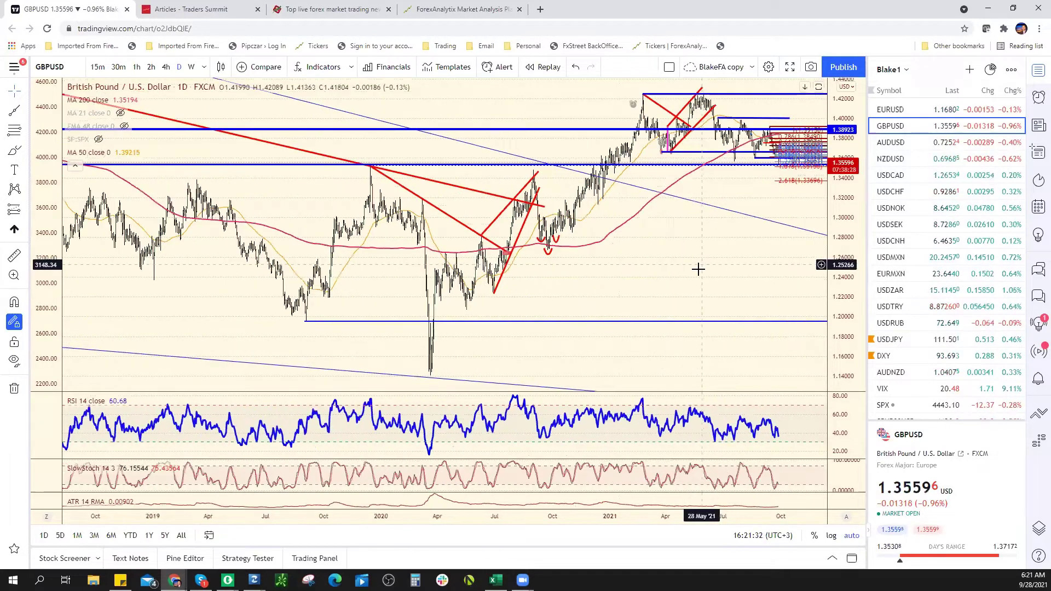
pyautogui.scroll(-2, 696, 267)
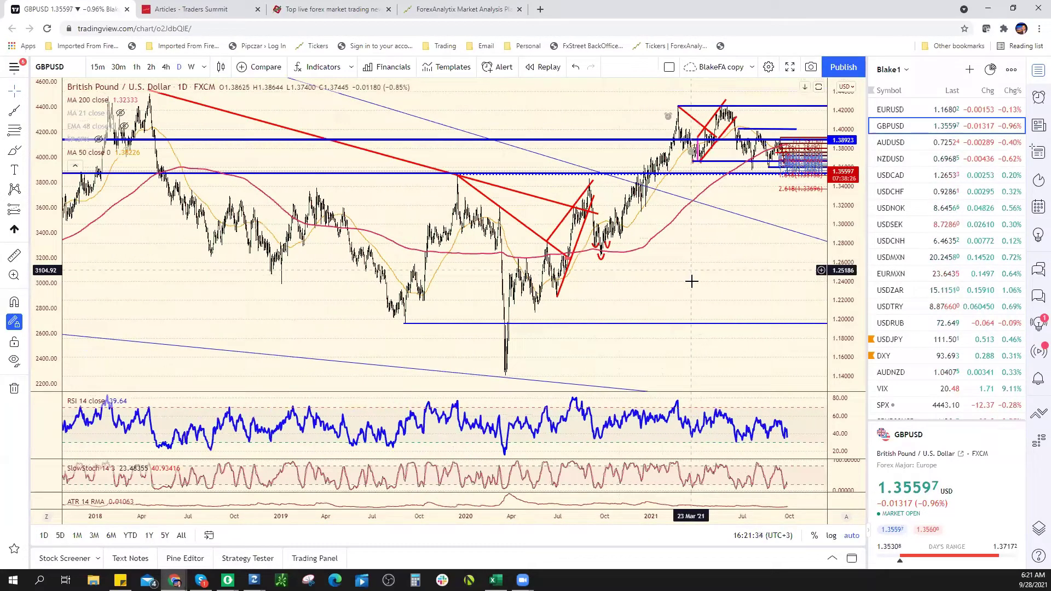
pyautogui.scroll(-5, 704, 274)
pyautogui.hscroll(5, 697, 282)
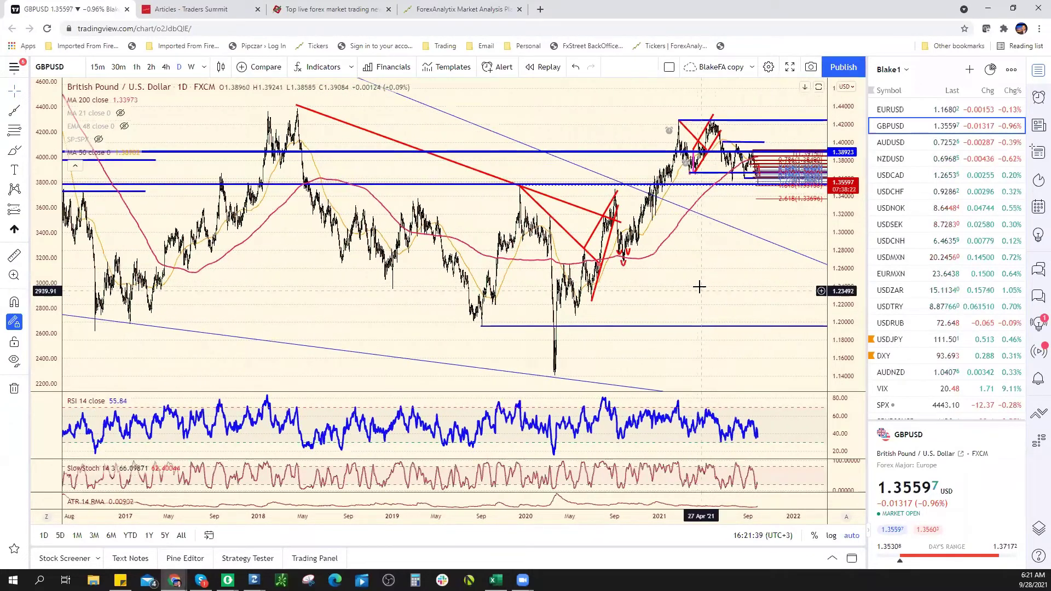
pyautogui.scroll(3, 706, 274)
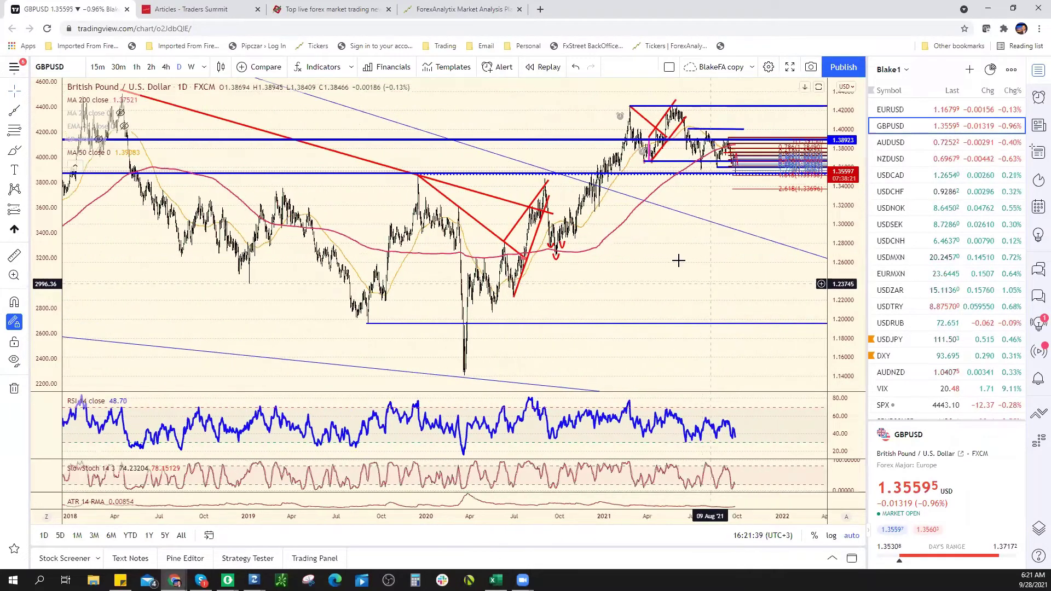
pyautogui.scroll(2, 673, 277)
pyautogui.scroll(2, 666, 305)
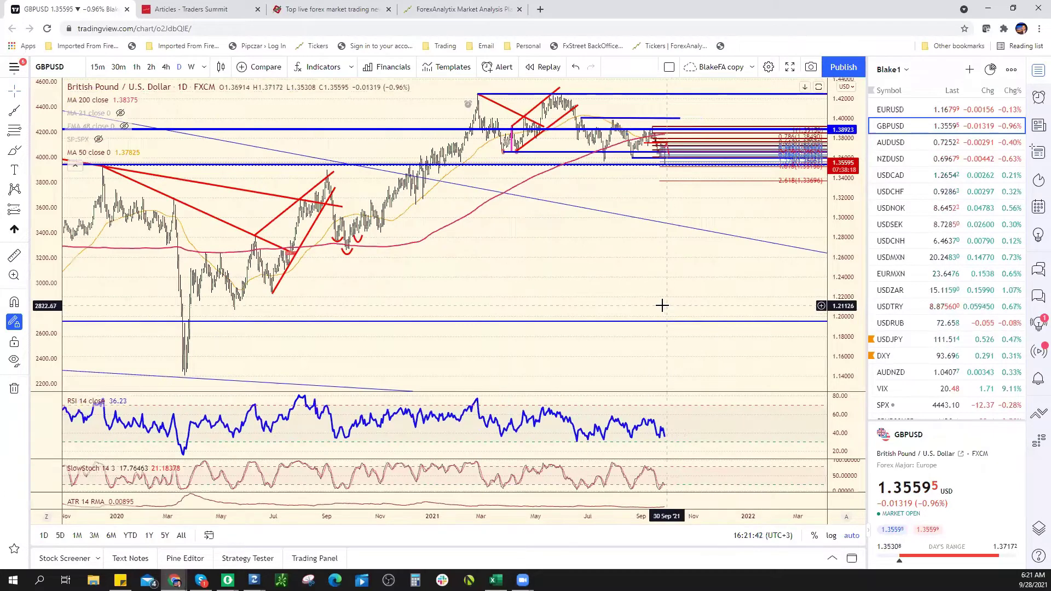
pyautogui.scroll(3, 665, 305)
pyautogui.scroll(1, 659, 306)
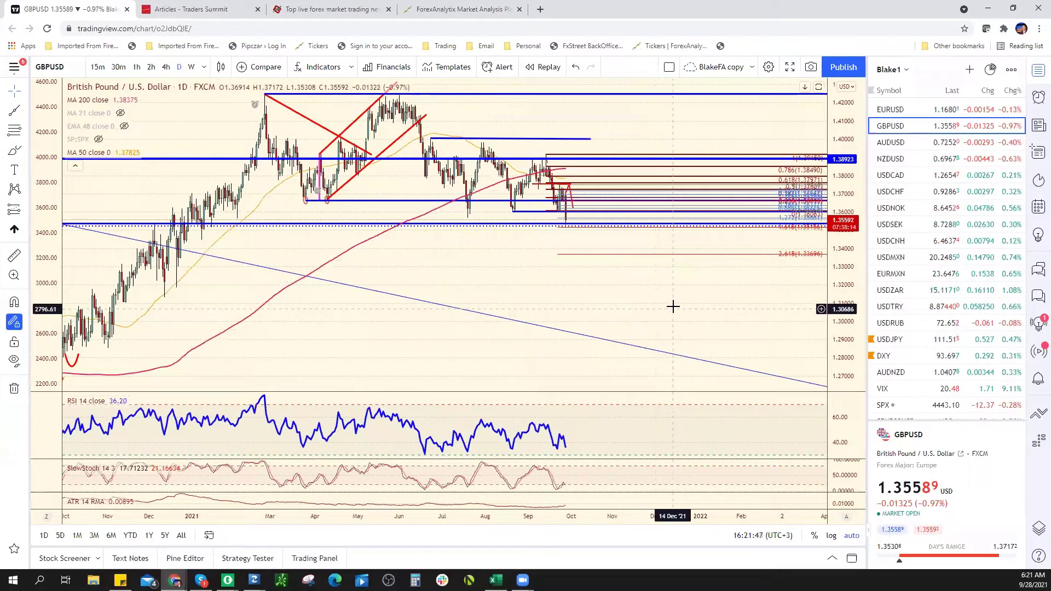
pyautogui.scroll(-1, 755, 268)
pyautogui.scroll(-1, 755, 268)
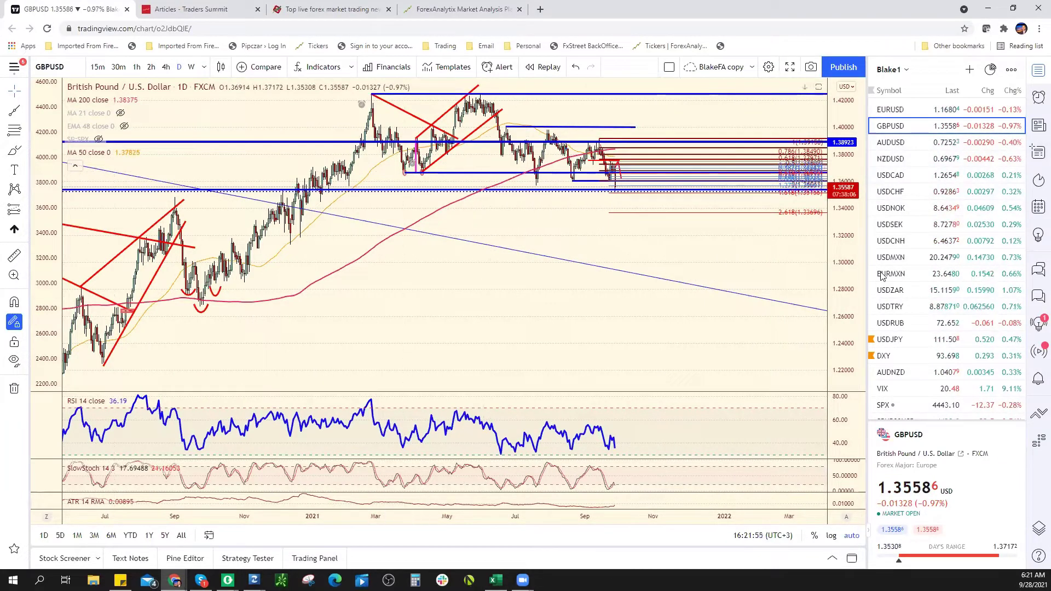
pyautogui.click(496, 580)
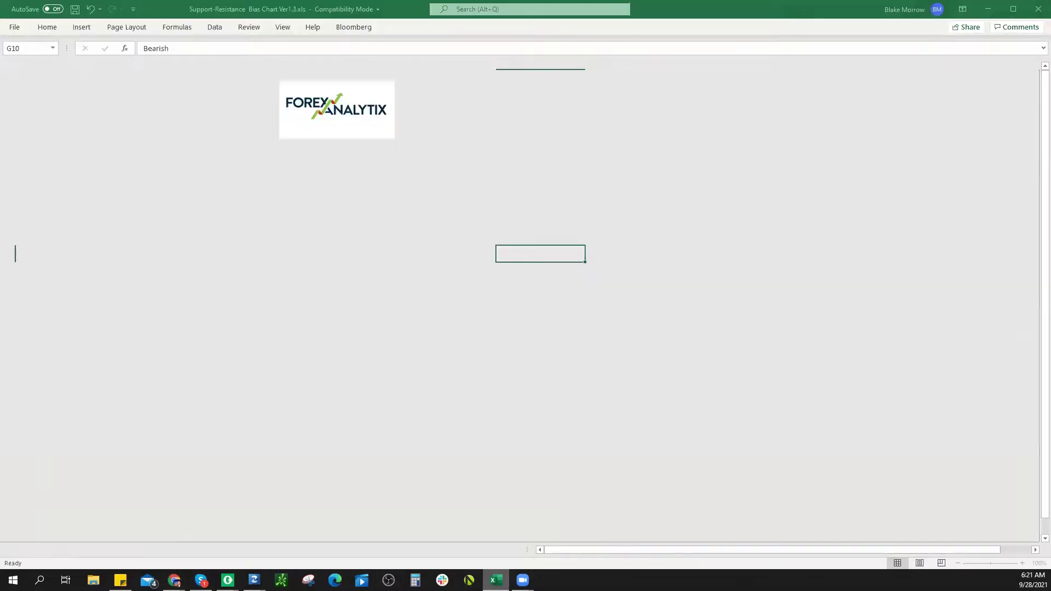
pyautogui.hotkey('alt', 'Tab')
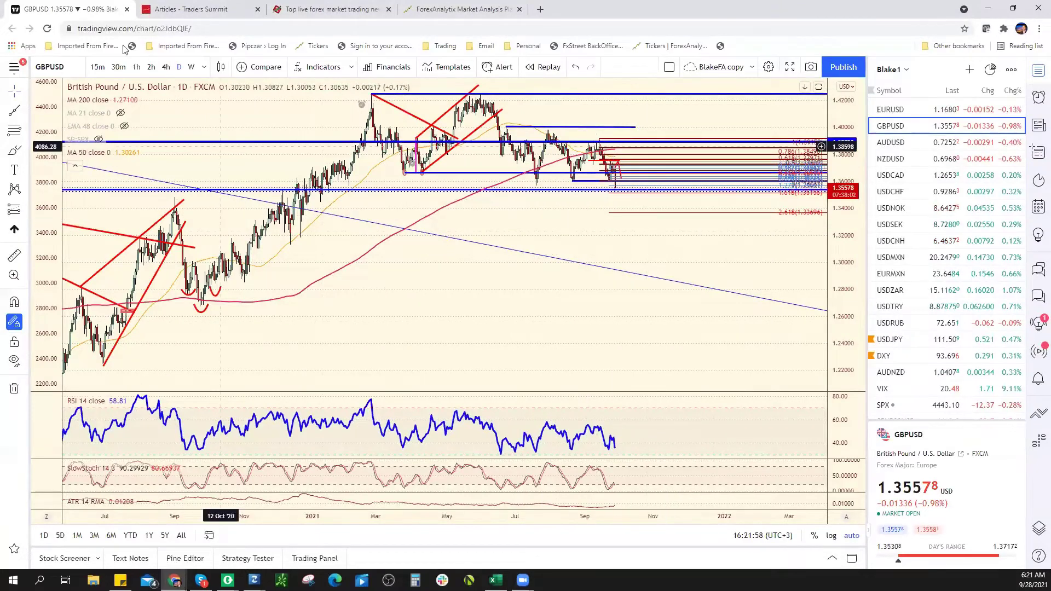
# Switch GBPUSD to the 4-hour timeframe and box the 1.3602–1.3657 zone with a rectangle
pyautogui.click(165, 66)
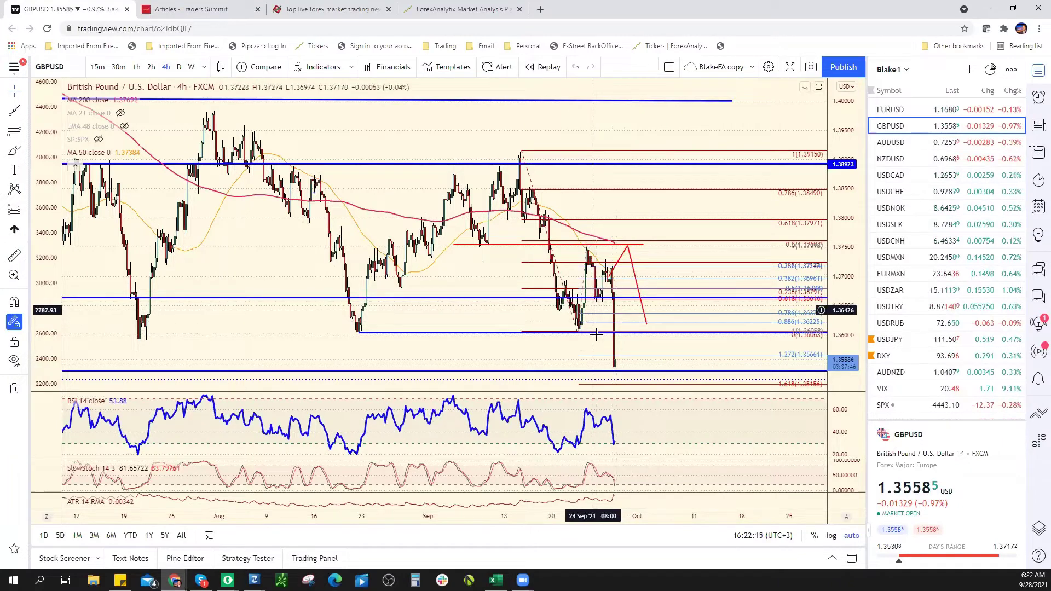
pyautogui.click(24, 156)
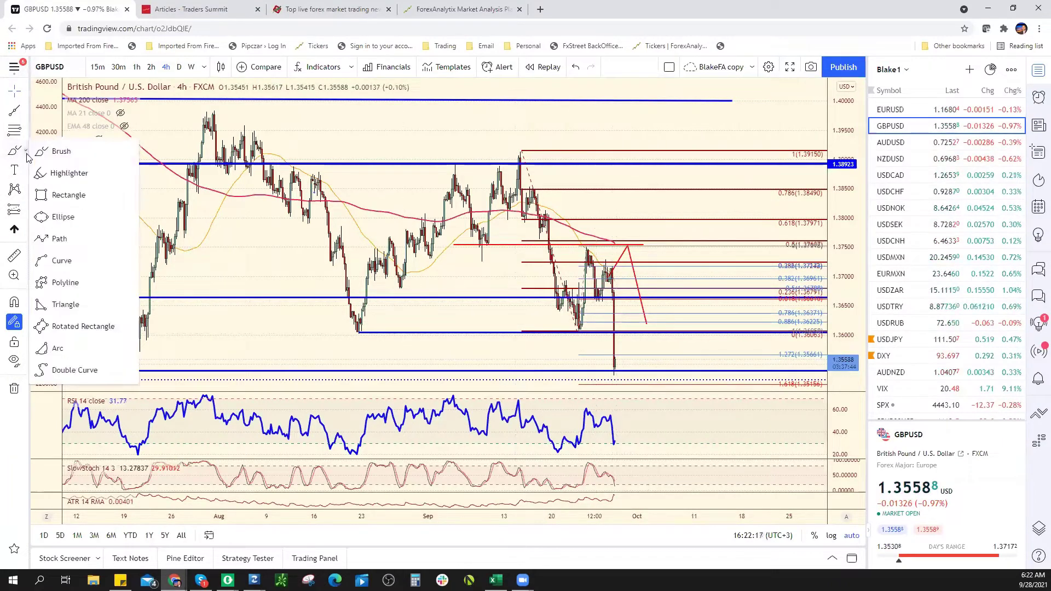
pyautogui.click(83, 195)
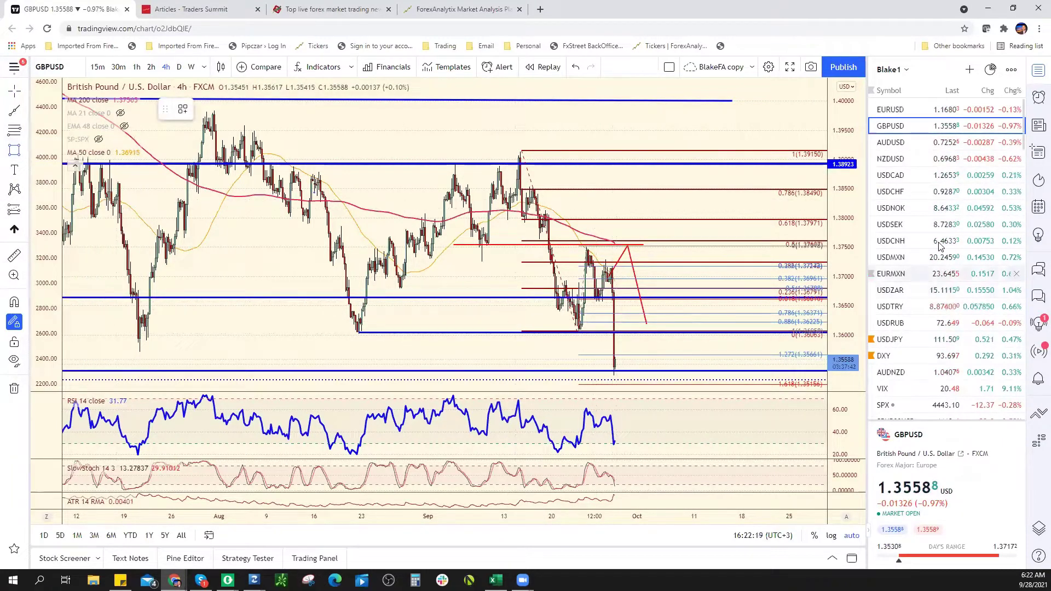
pyautogui.moveTo(593, 302); pyautogui.dragTo(647, 333)
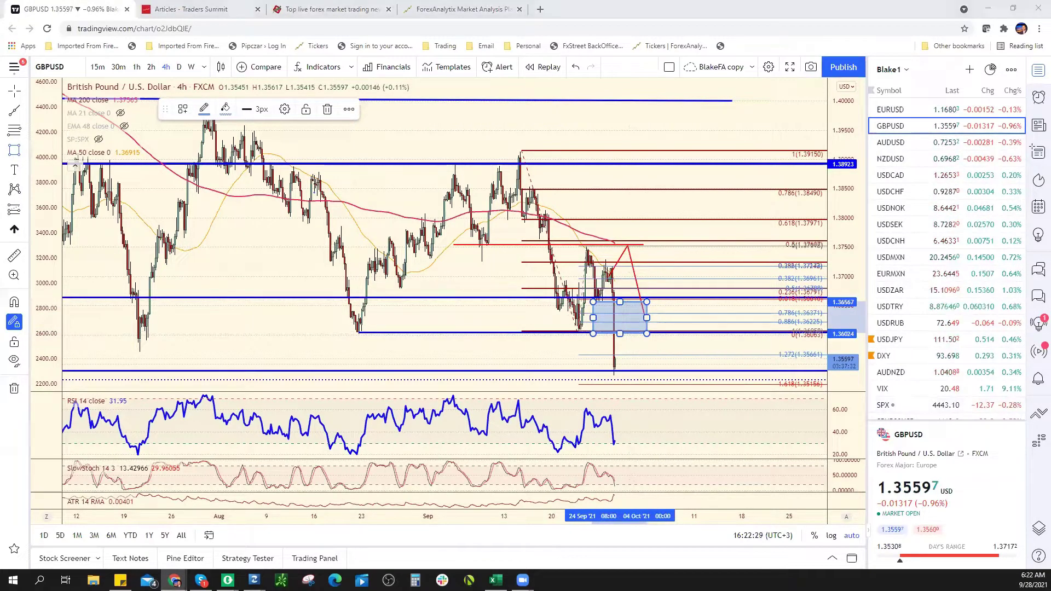
pyautogui.hotkey('alt', 'Tab')
pyautogui.click(435, 256)
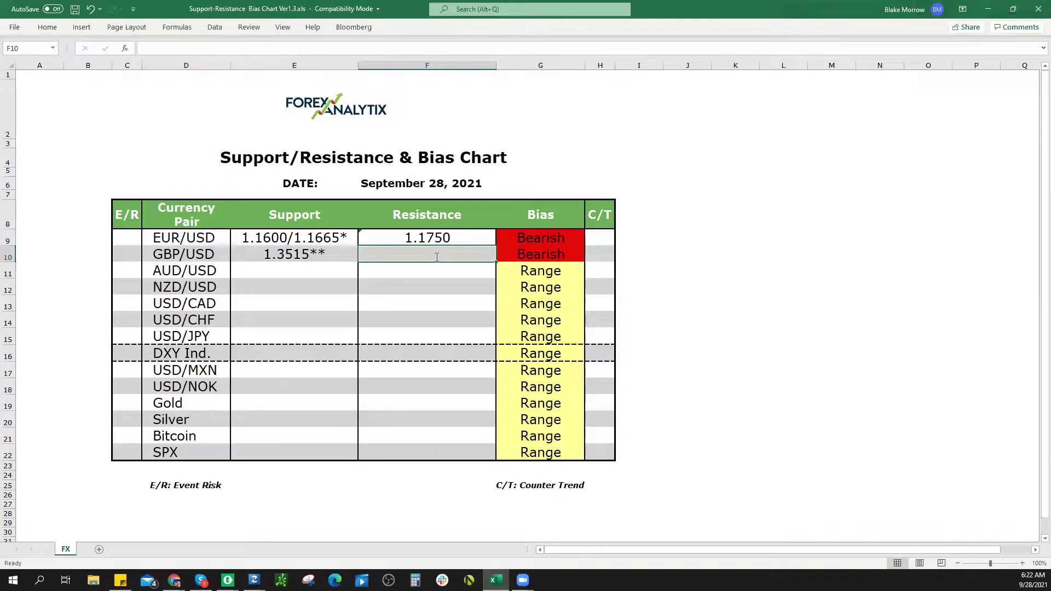
# Type 1.3600/1.3660 as the GBP/USD resistance in F10
pyautogui.write('1.3600/')
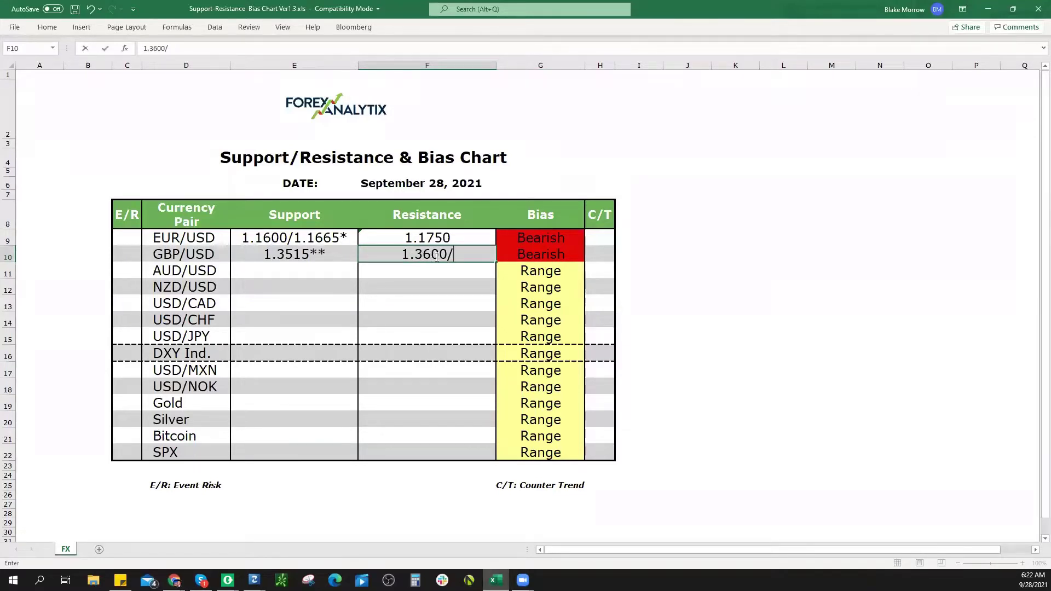
pyautogui.write('1.3660')
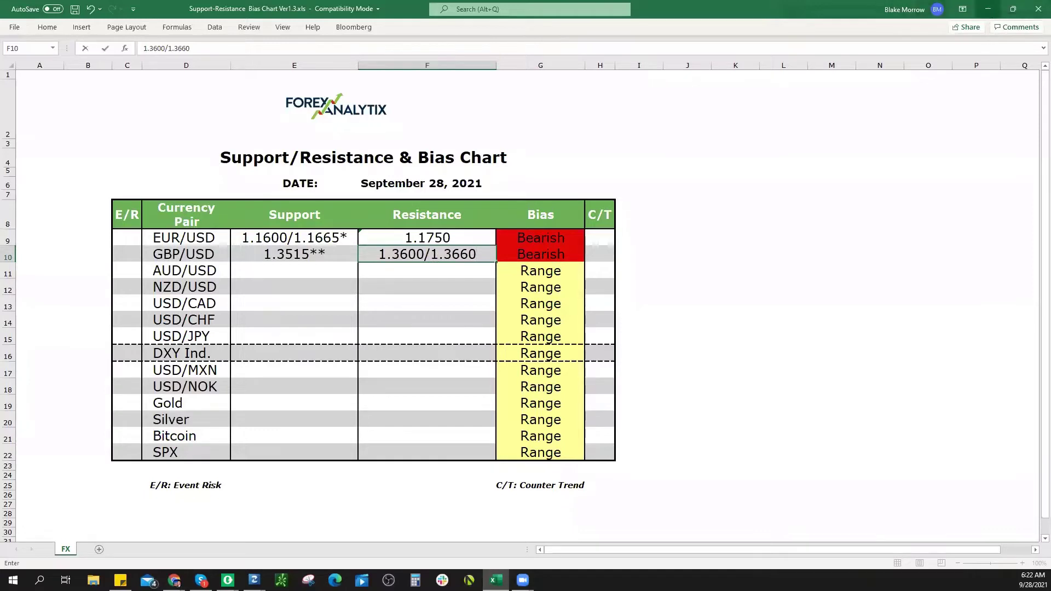
pyautogui.click(988, 9)
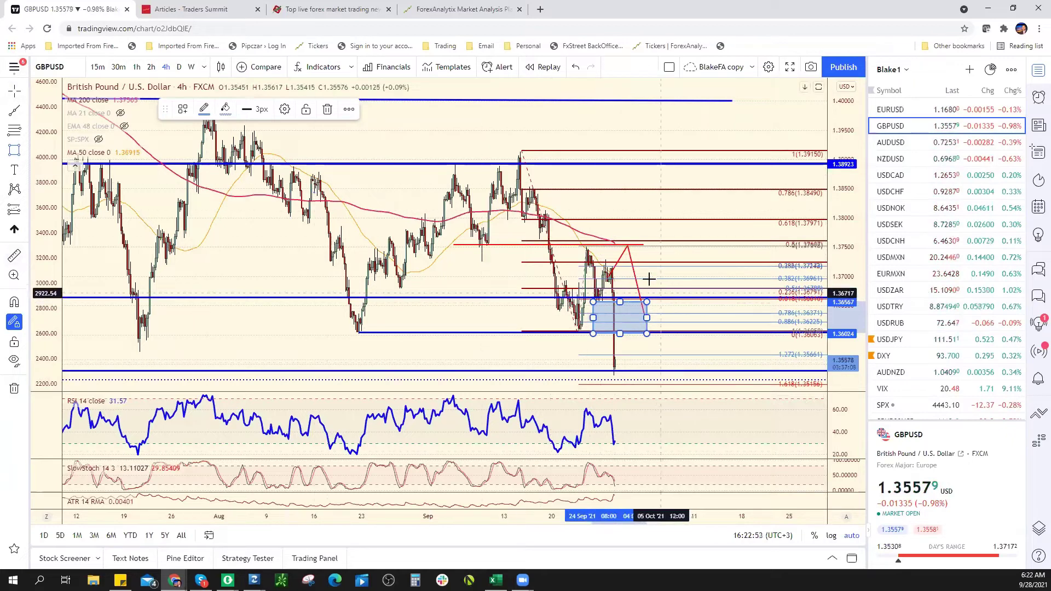
# Finish the red projected path on GBPUSD and shift it down and right
pyautogui.click(645, 320)
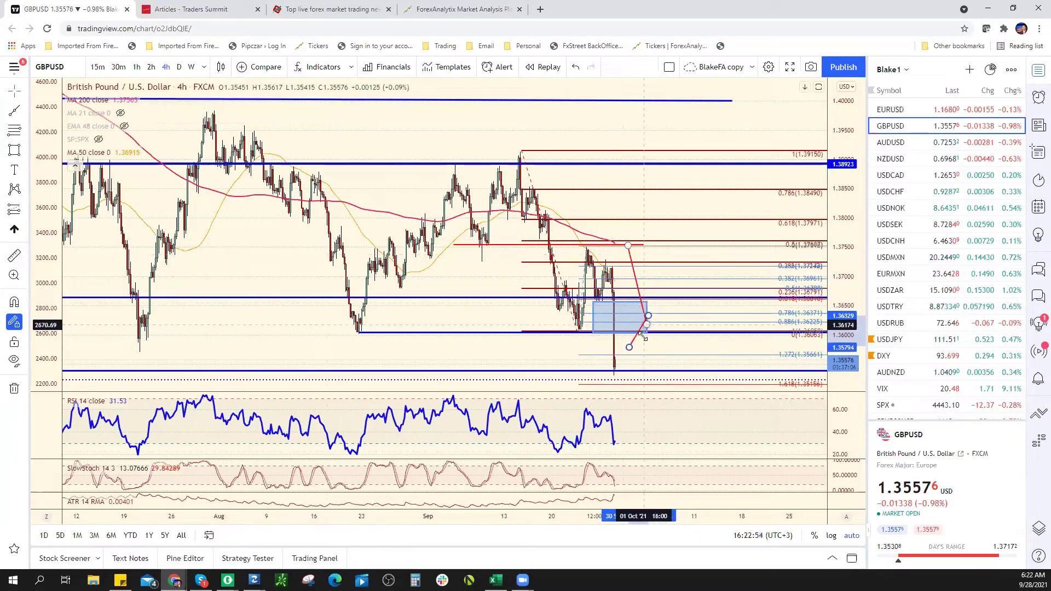
pyautogui.click(637, 333)
pyautogui.doubleClick(617, 364)
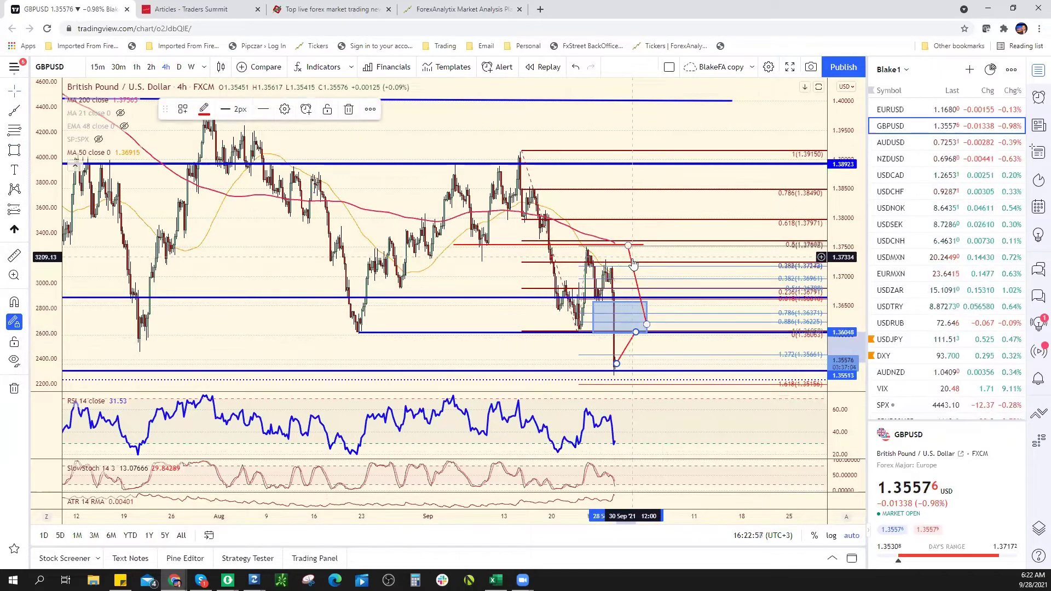
pyautogui.moveTo(633, 265); pyautogui.dragTo(644, 354)
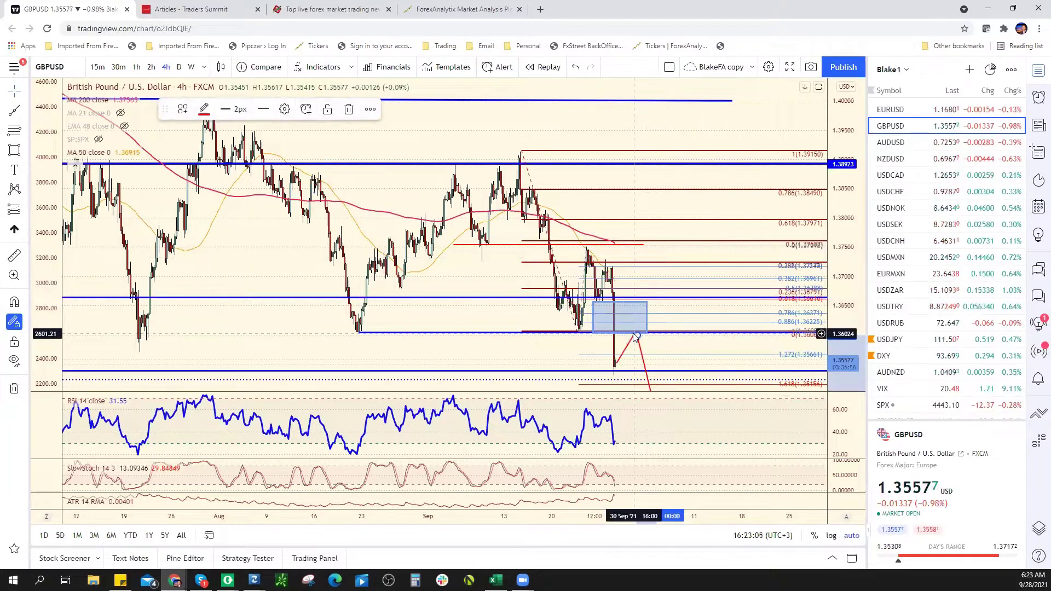
pyautogui.click(643, 308)
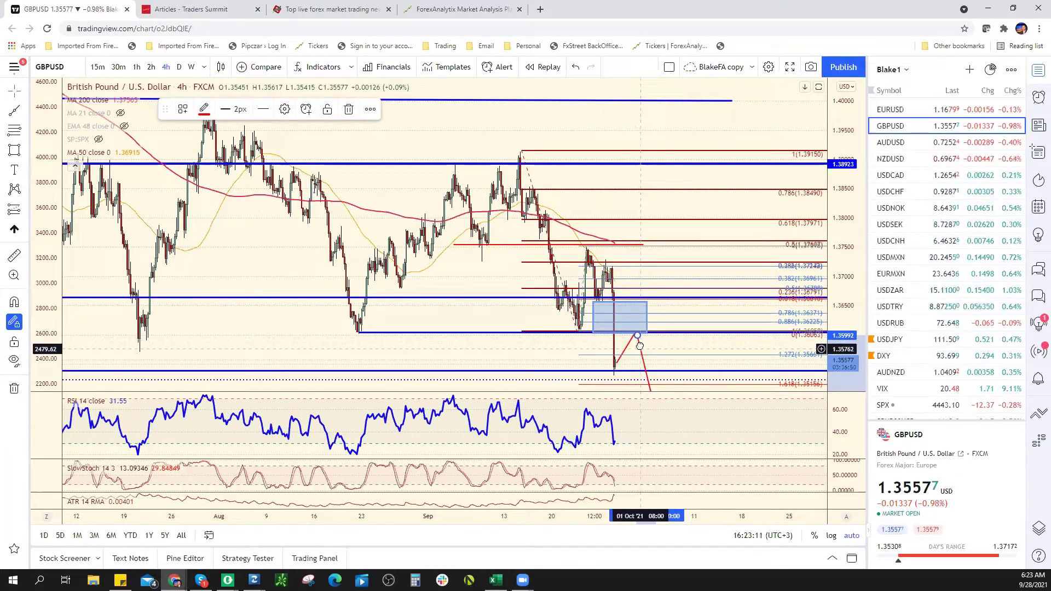
pyautogui.moveTo(638, 343); pyautogui.dragTo(637, 343)
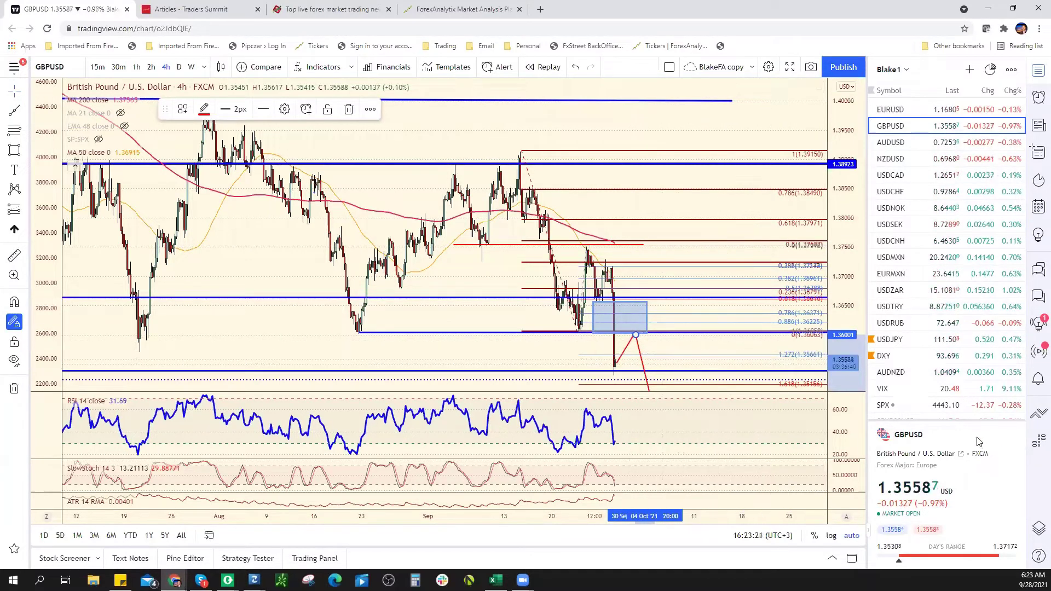
# Open the AUDUSD 4-hour chart and zoom in on its zones
pyautogui.click(920, 143)
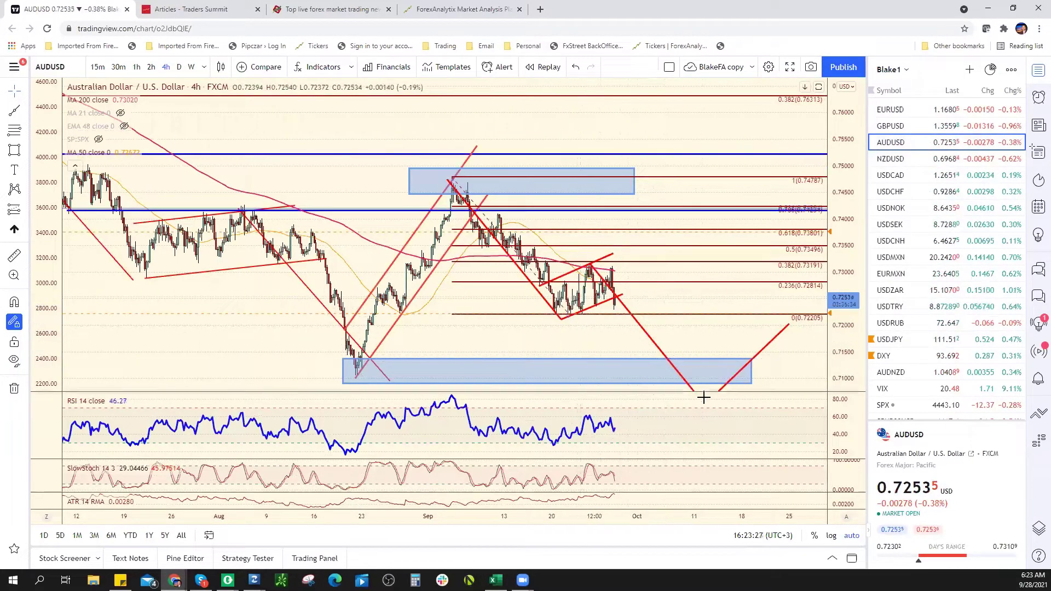
pyautogui.scroll(1, 704, 398)
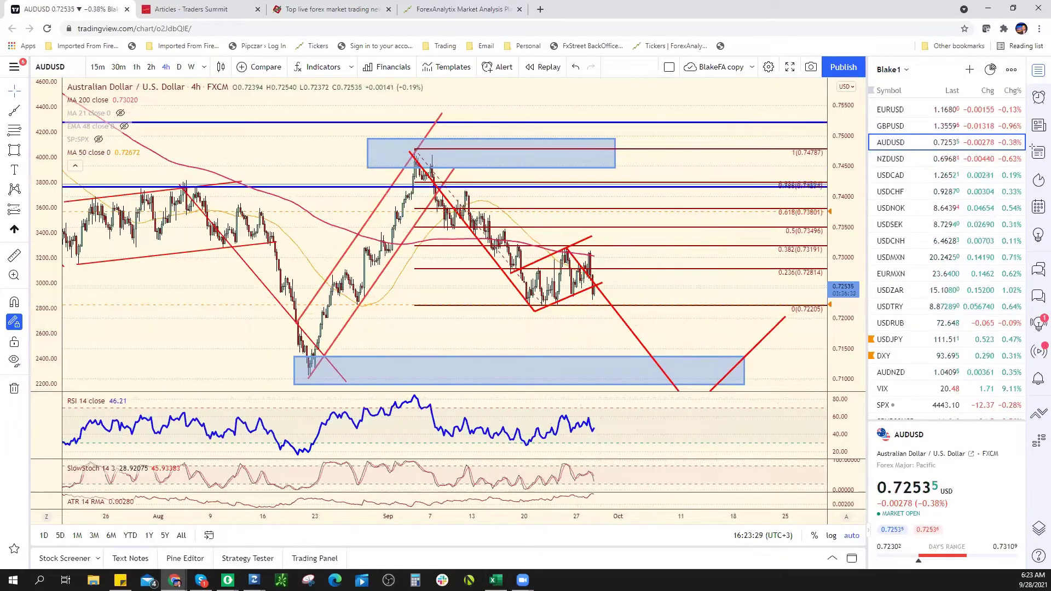
pyautogui.hotkey('alt', 'Tab')
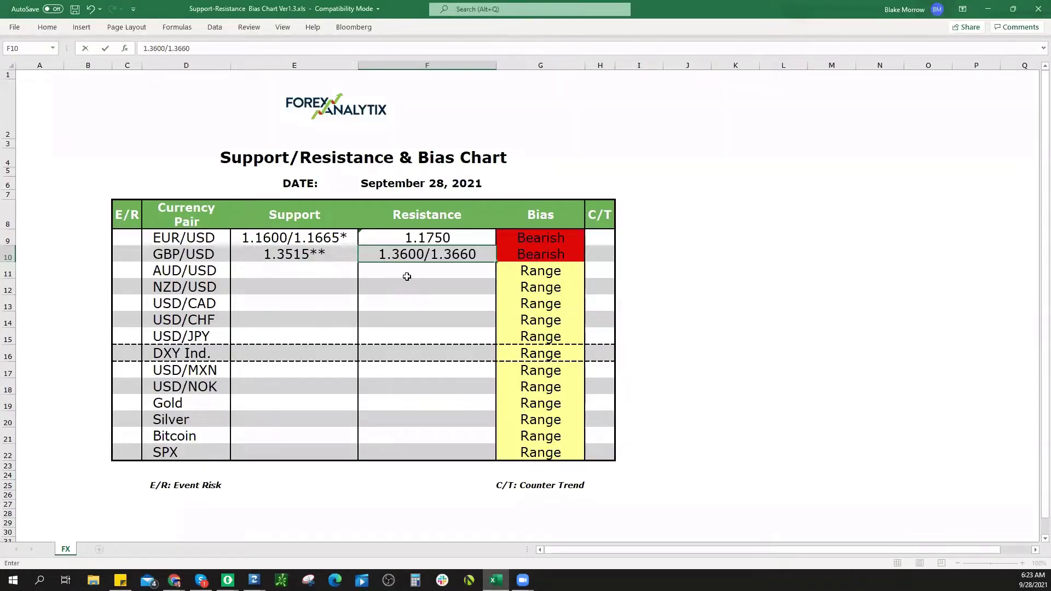
# Confirm GBP/USD resistance, then enter AUD/USD resistance .7320*, Bearish bias and support .7220*
pyautogui.click(418, 272)
pyautogui.write('.7320*')
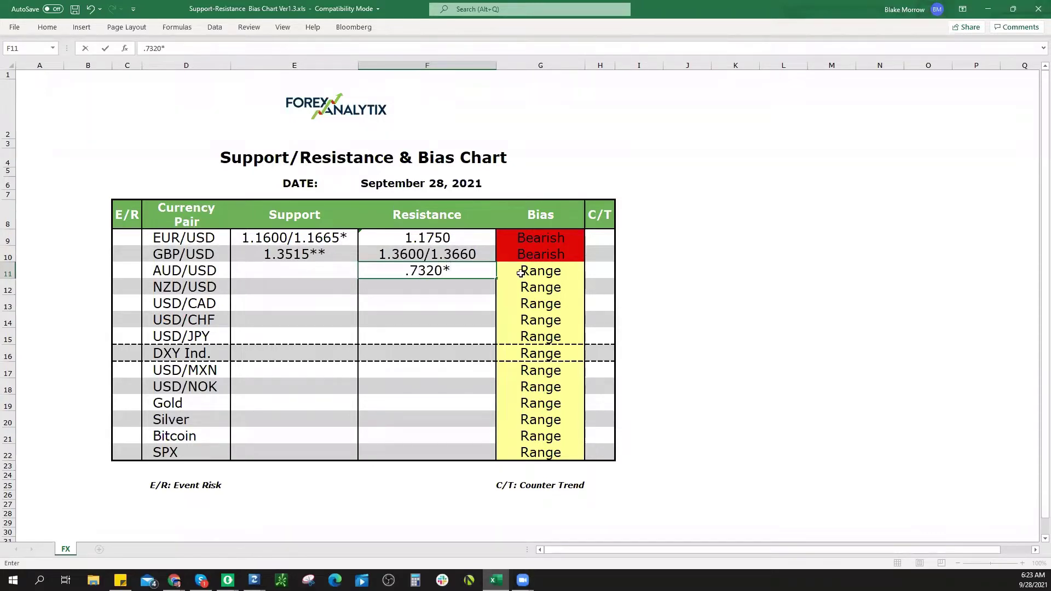
pyautogui.click(521, 273)
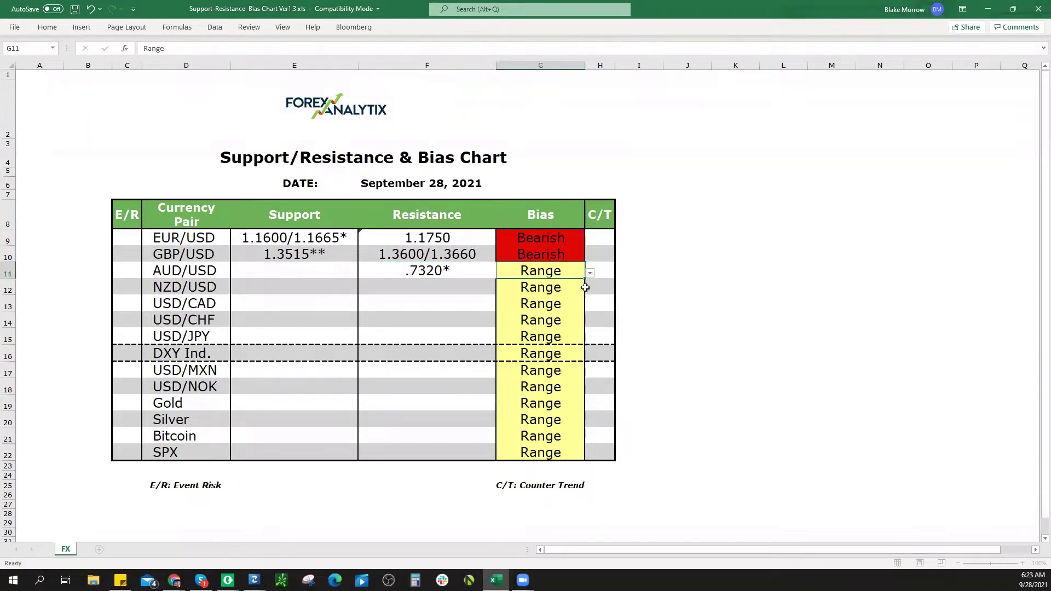
pyautogui.click(590, 274)
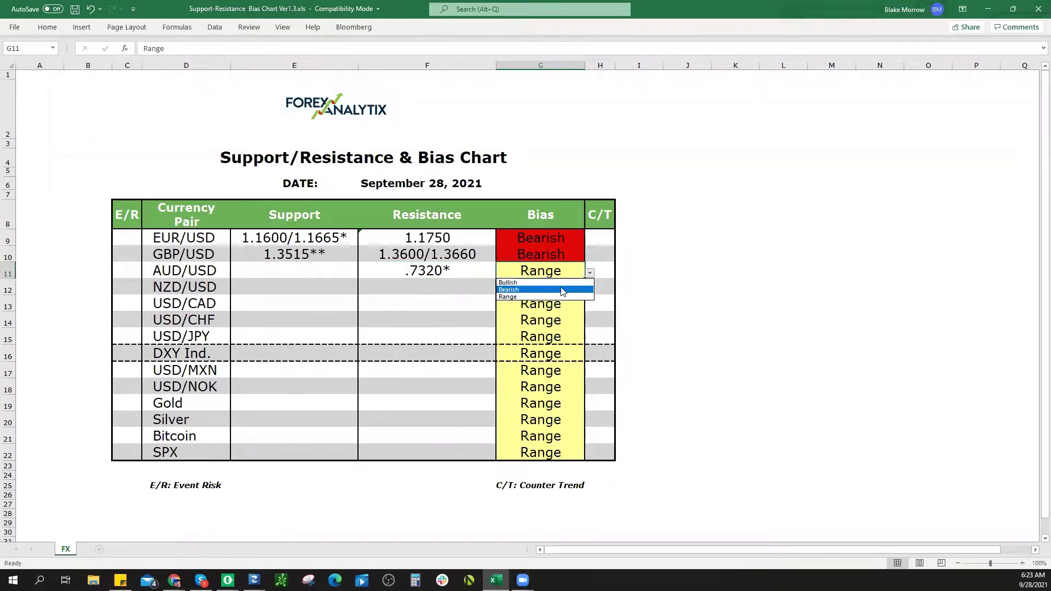
pyautogui.click(520, 283)
pyautogui.click(316, 271)
pyautogui.write('.')
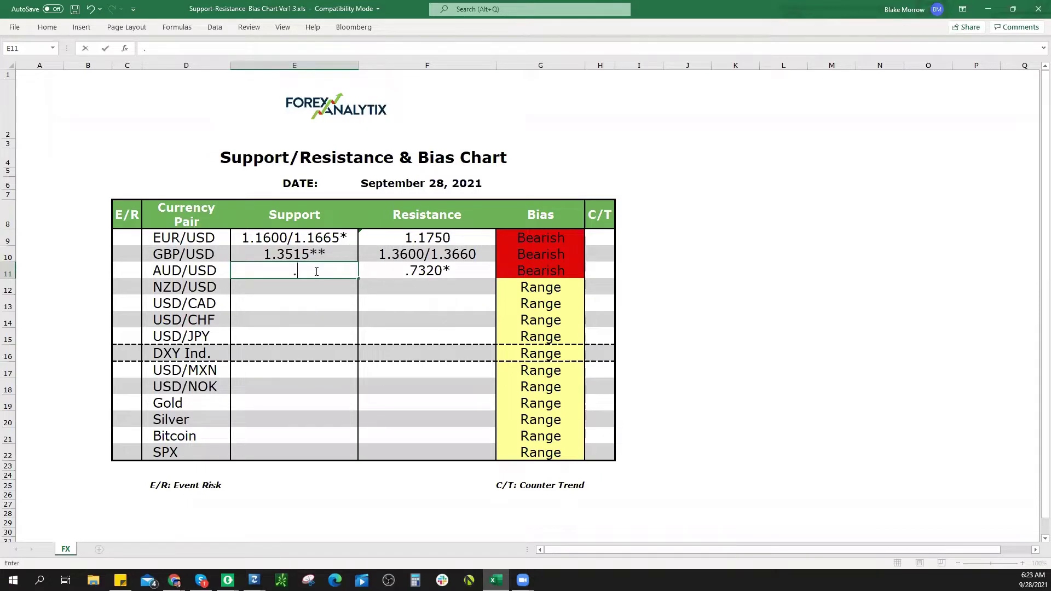
pyautogui.write('7220*')
# Draw an AUDUSD Fibonacci retracement from the August low to the early-September high, then confirm .7220* support
pyautogui.hotkey('alt', 'Tab')
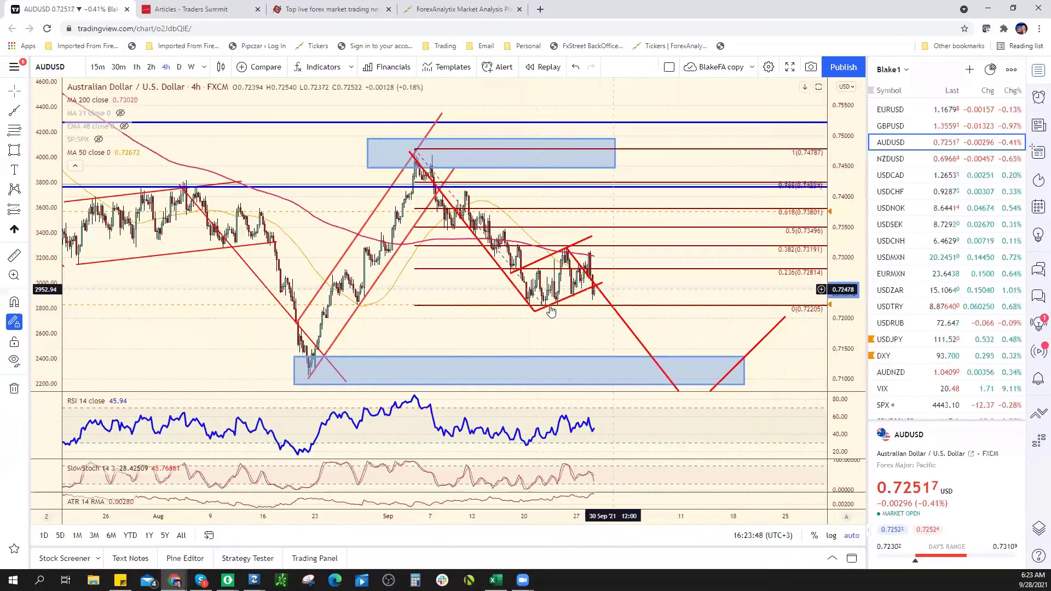
pyautogui.click(551, 310)
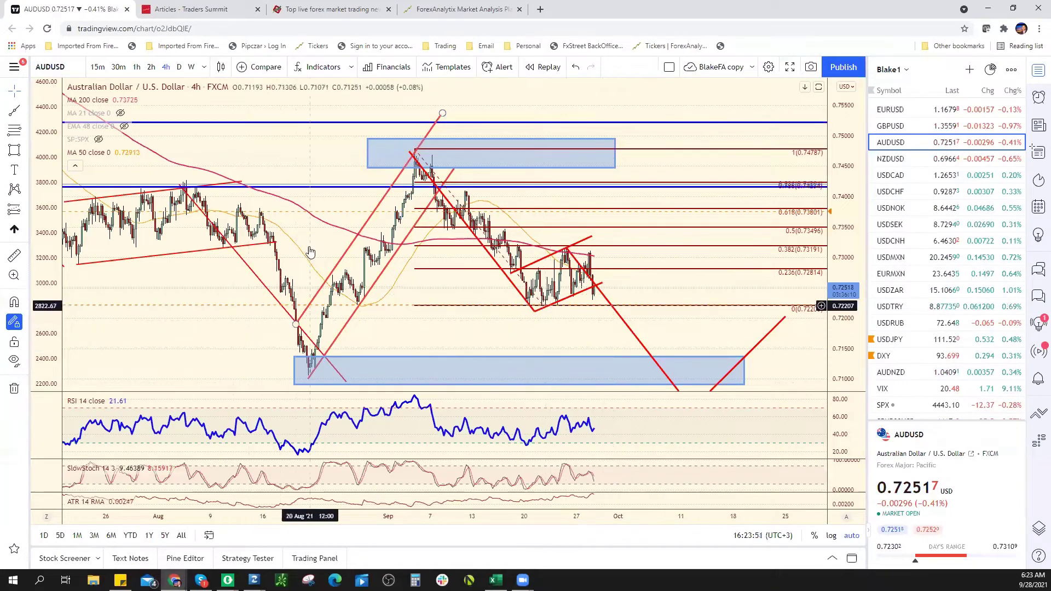
pyautogui.click(312, 379)
pyautogui.click(414, 148)
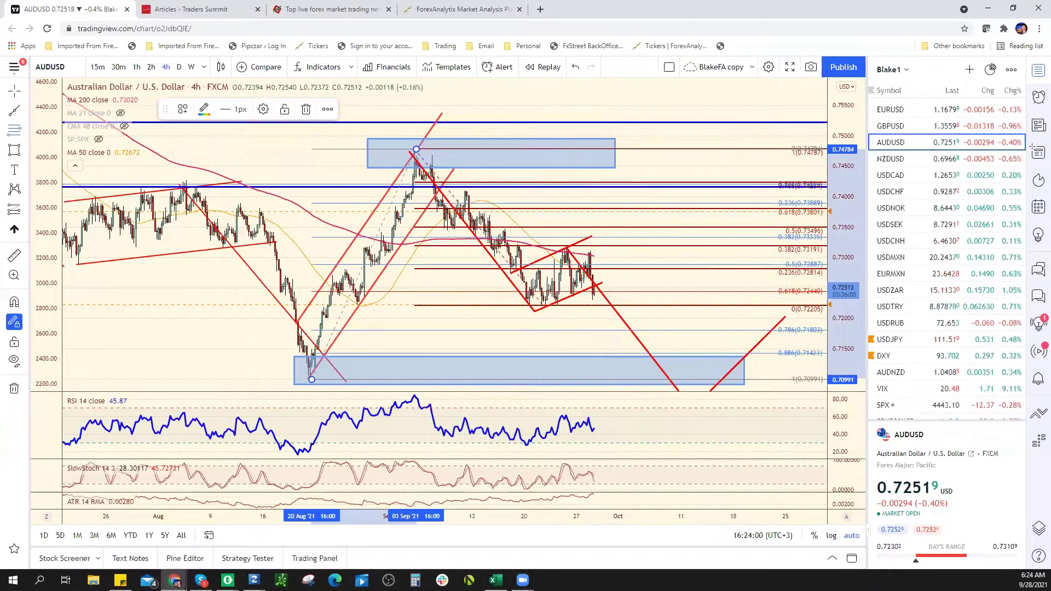
pyautogui.hotkey('alt', 'Tab')
pyautogui.click(244, 271)
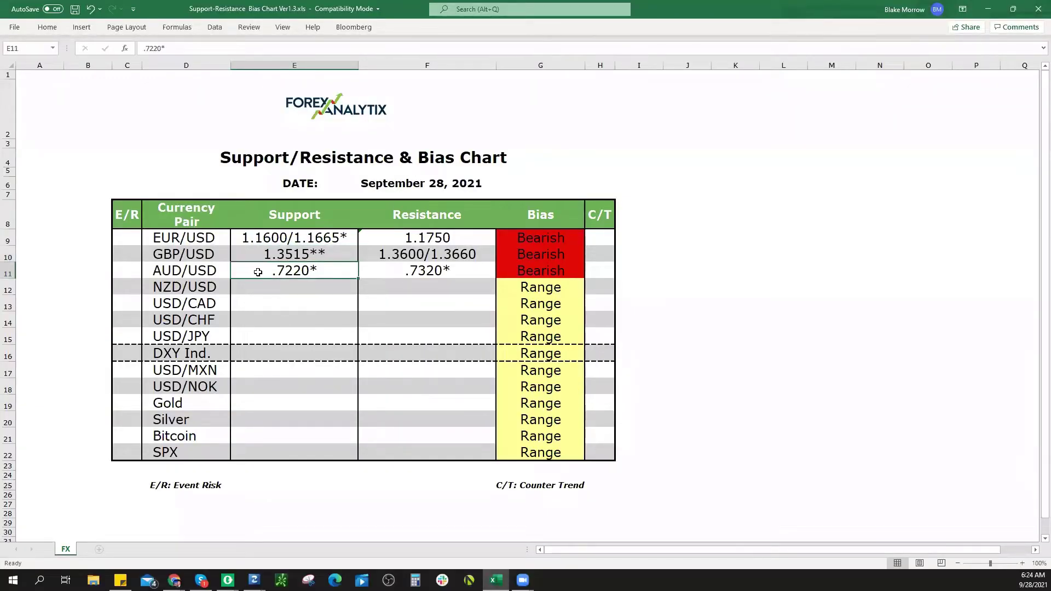
# Edit the AUD/USD support cell E11 to read .7180/.7220*
pyautogui.doubleClick(260, 272)
pyautogui.write('.7180')
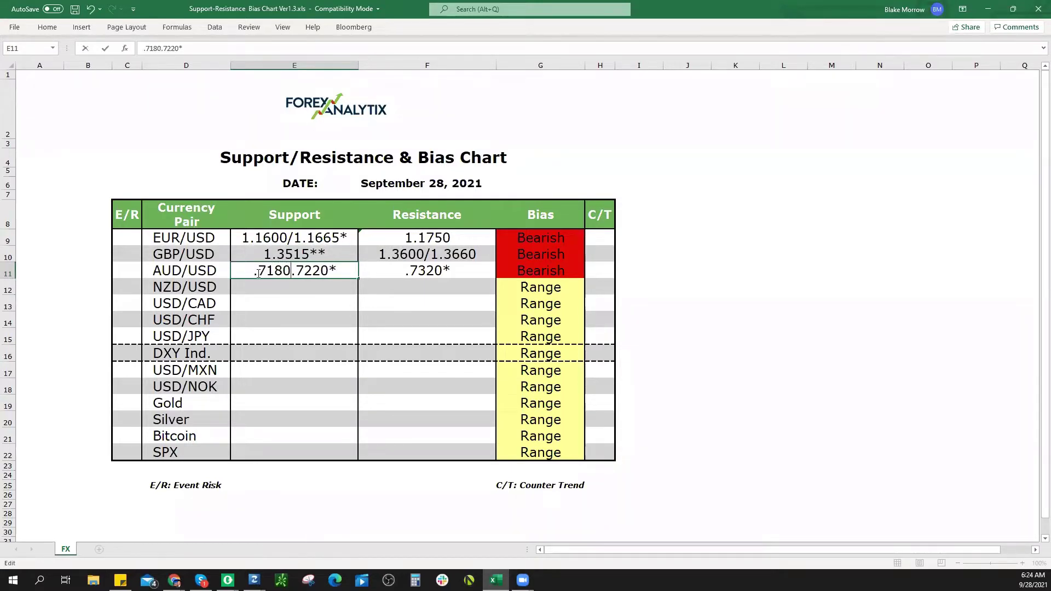
pyautogui.write('/')
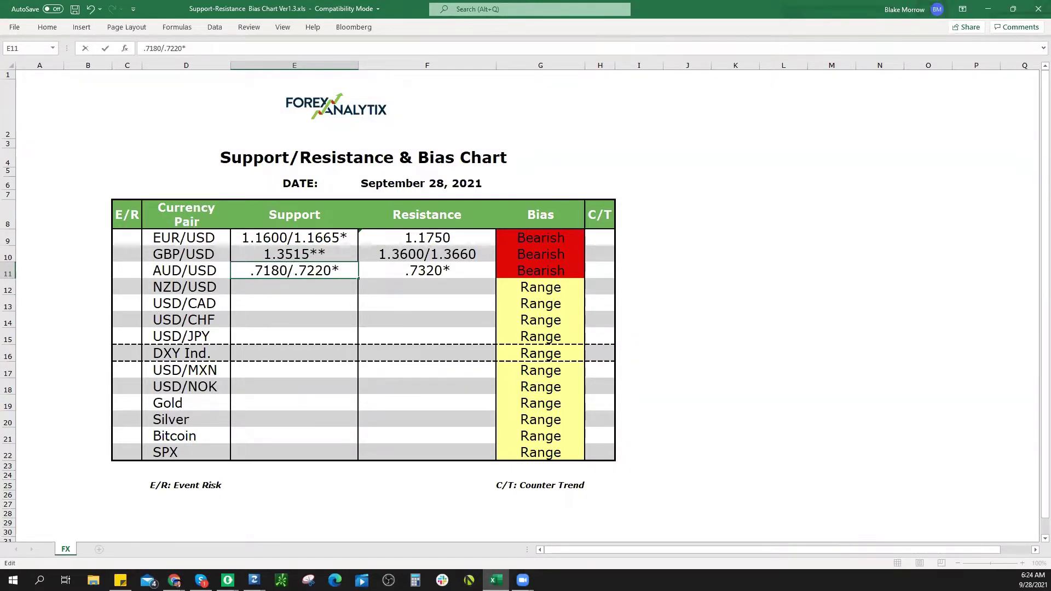
# View the NZDUSD 4-hour chart zoomed out to mid-June, then select the NZD/USD resistance cell F12
pyautogui.hotkey('alt', 'Tab')
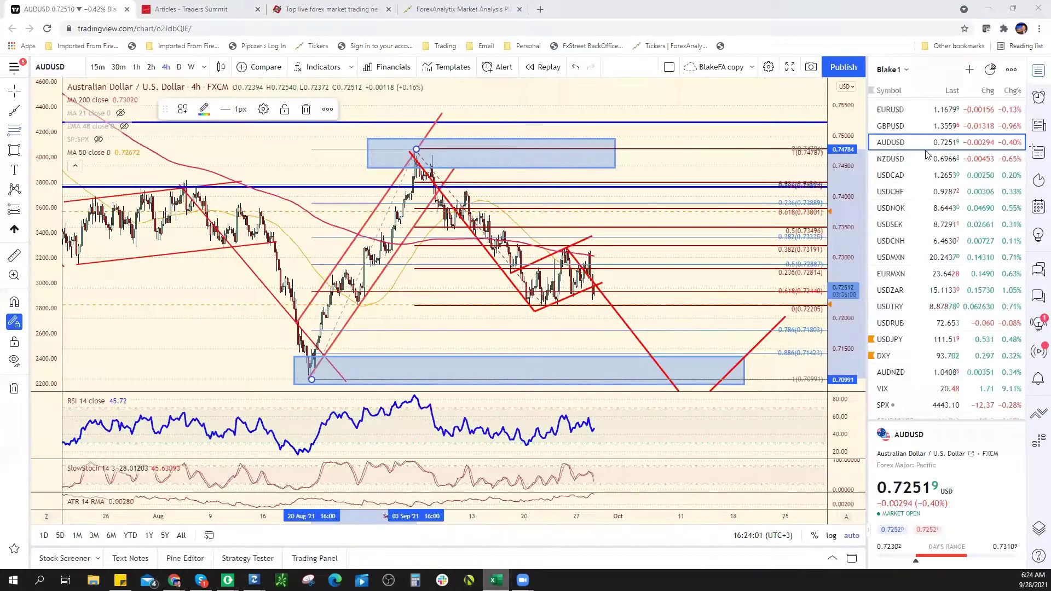
pyautogui.press('Down')
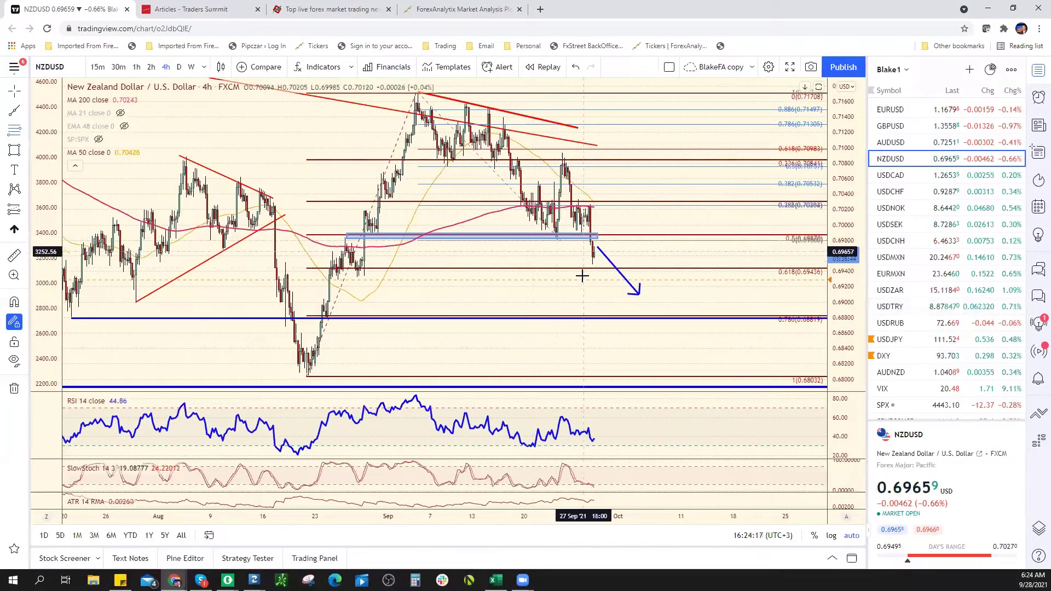
pyautogui.scroll(-4, 589, 281)
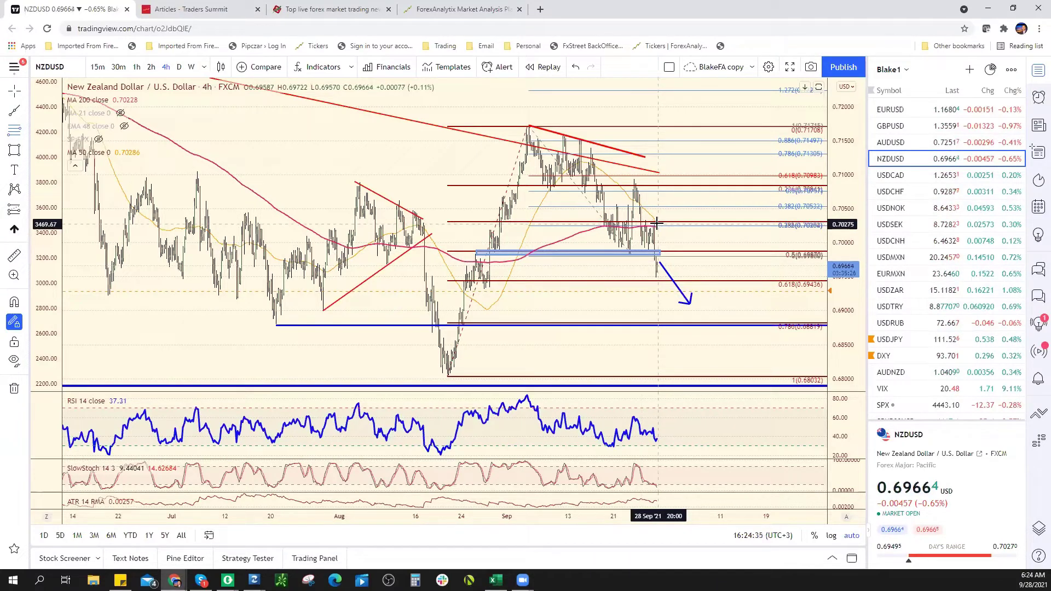
pyautogui.hotkey('alt', 'Tab')
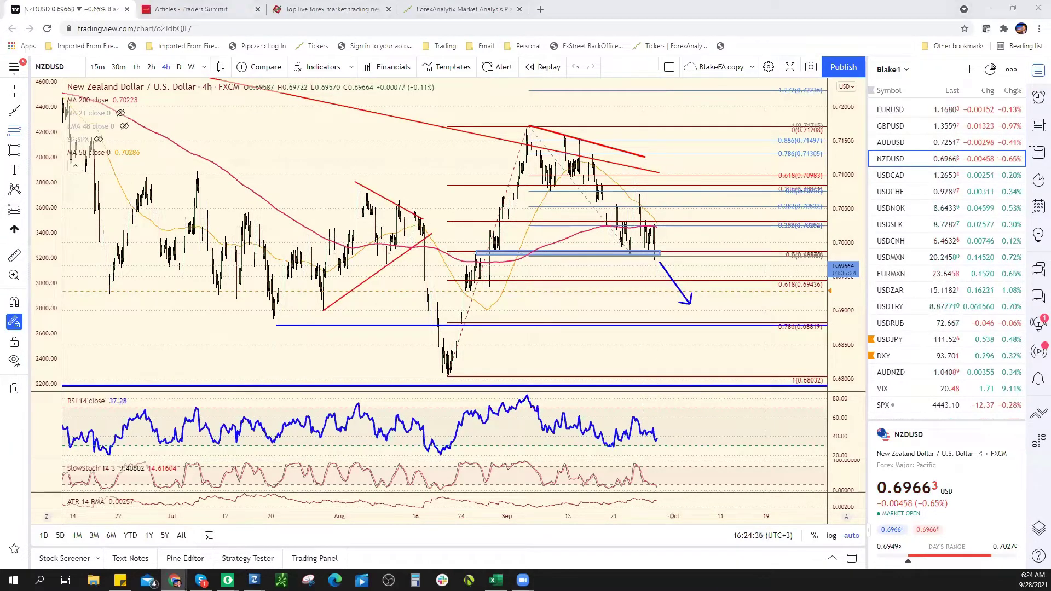
pyautogui.click(437, 291)
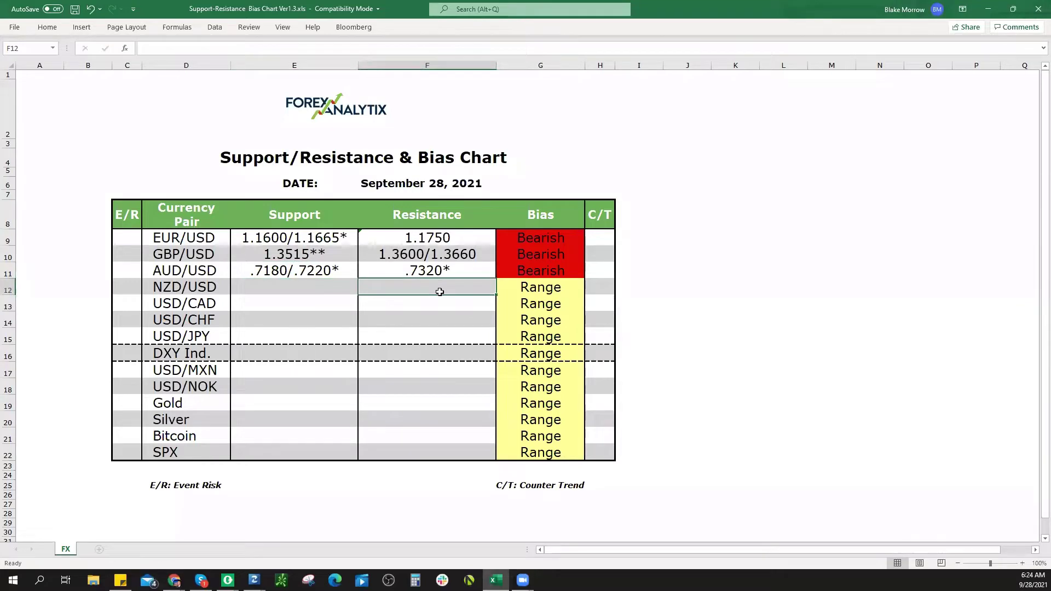
# Enter NZD/USD resistance .7025 and support .6930, rechecking the chart in between
pyautogui.write('.')
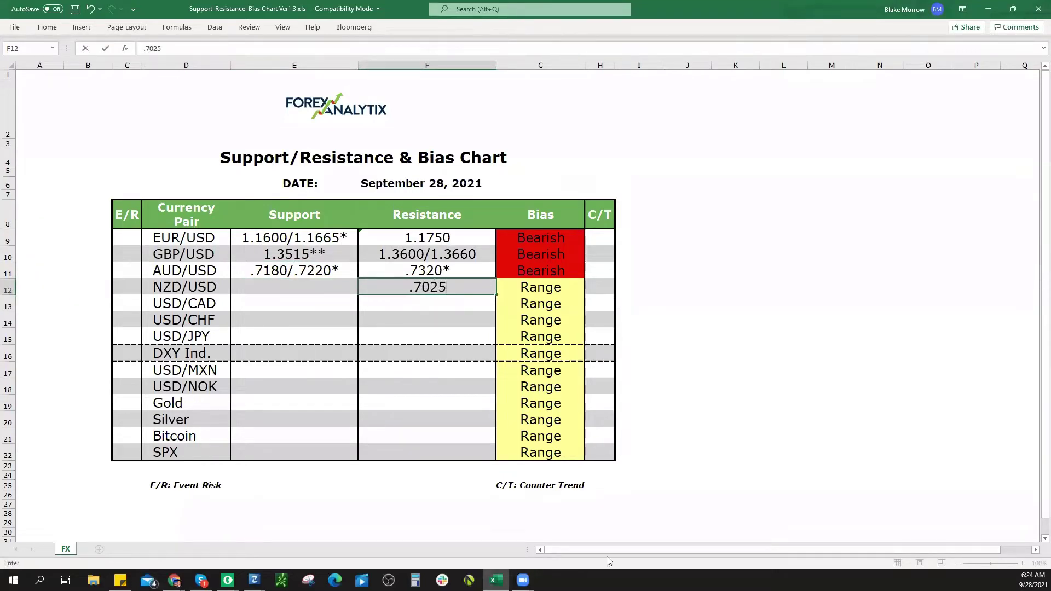
pyautogui.write('7025')
pyautogui.hotkey('alt', 'Tab')
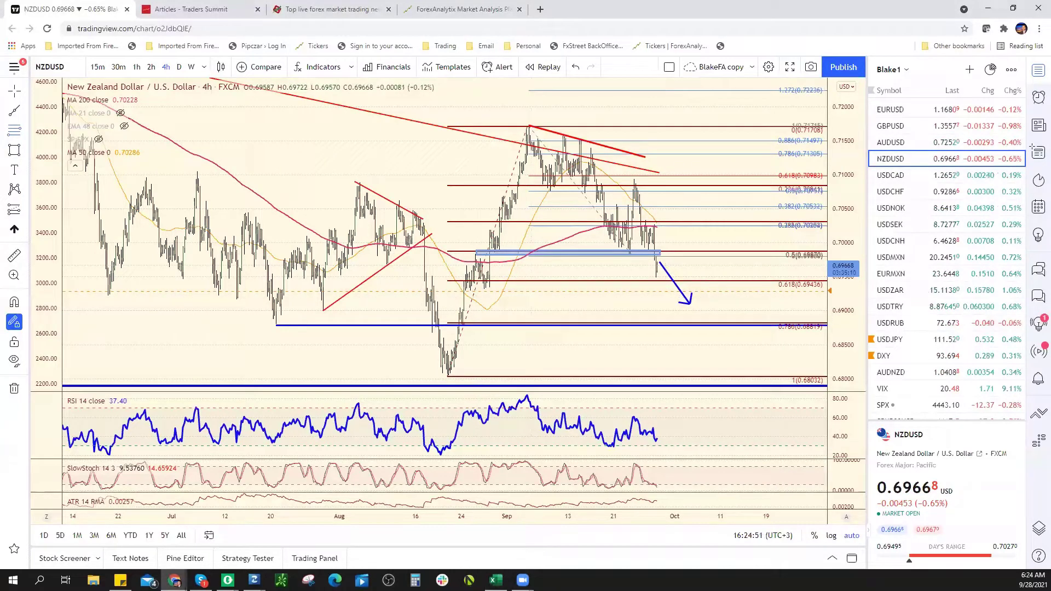
pyautogui.hotkey('alt', 'Tab')
pyautogui.click(329, 283)
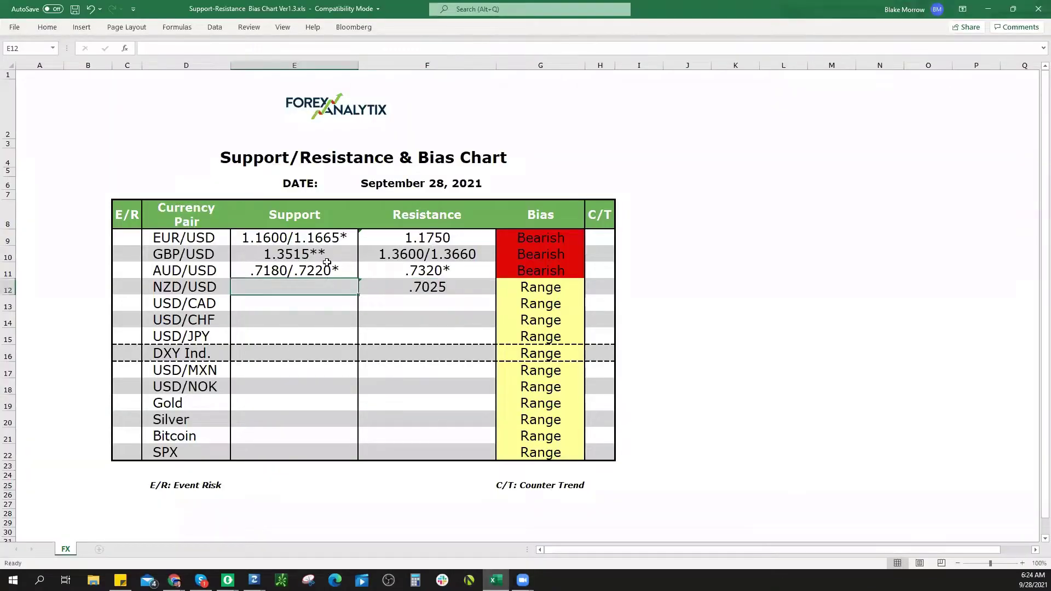
pyautogui.write('.6930')
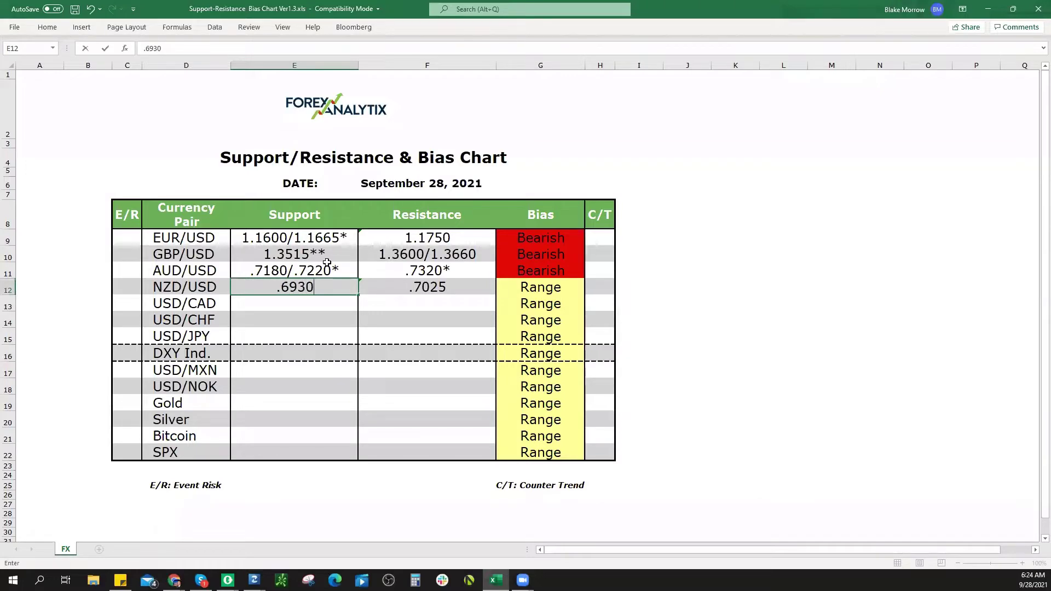
pyautogui.hotkey('alt', 'Tab')
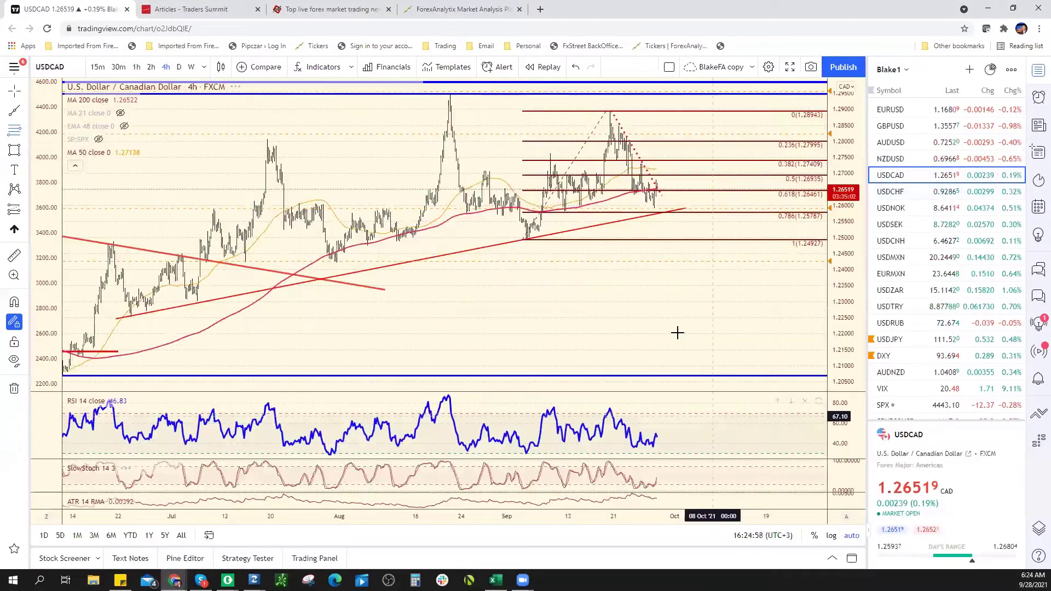
# Zoom the USDCAD 4-hour chart to read its support and resistance levels
pyautogui.scroll(5, 630, 323)
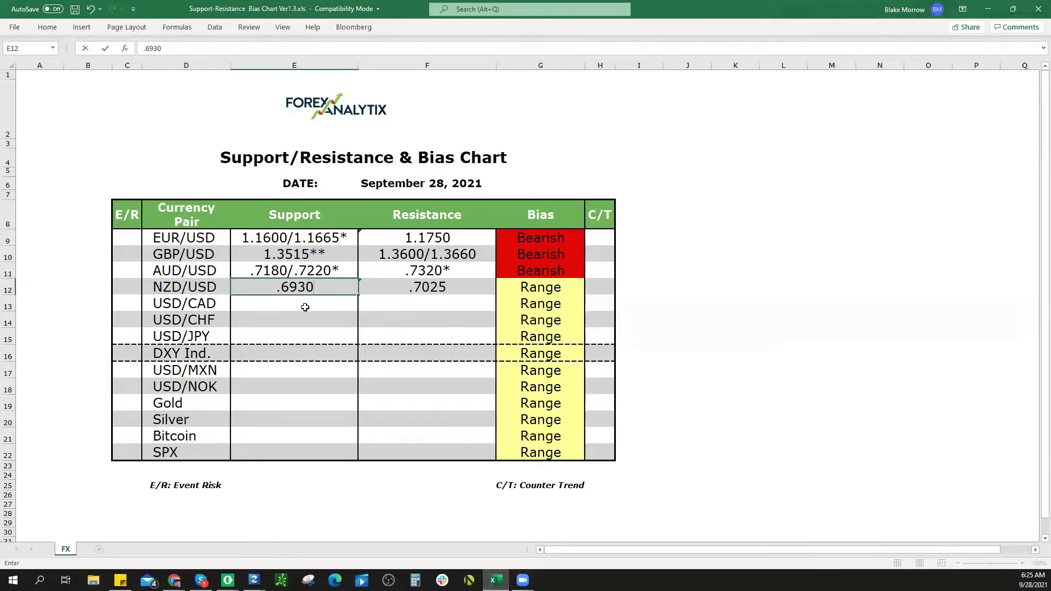
# Start typing .7280 as USD/CAD support in E13, then minimize Excel to reveal the chart
pyautogui.click(297, 302)
pyautogui.write('.7280')
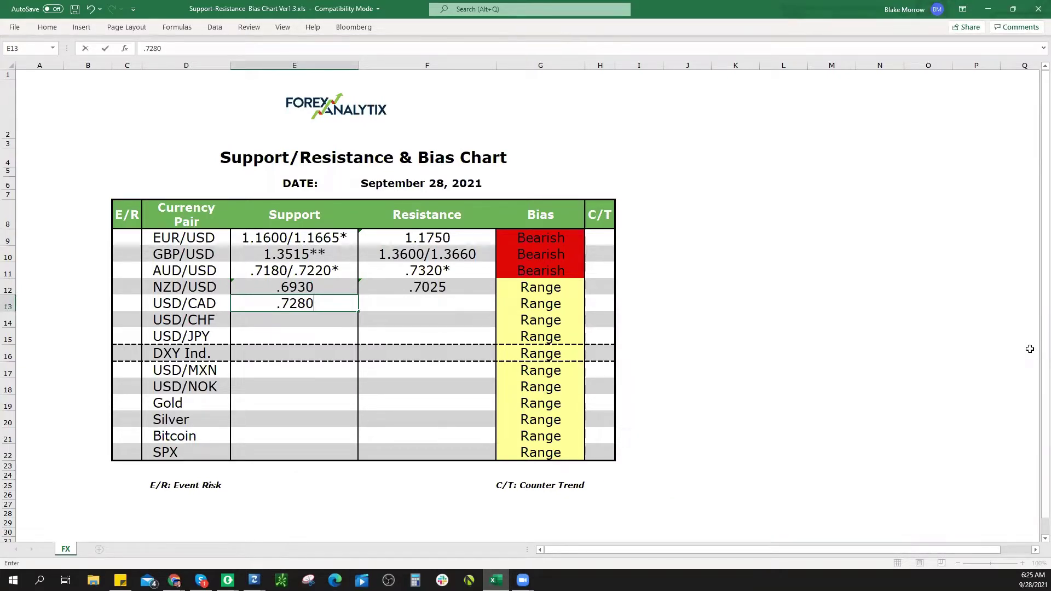
pyautogui.click(994, 9)
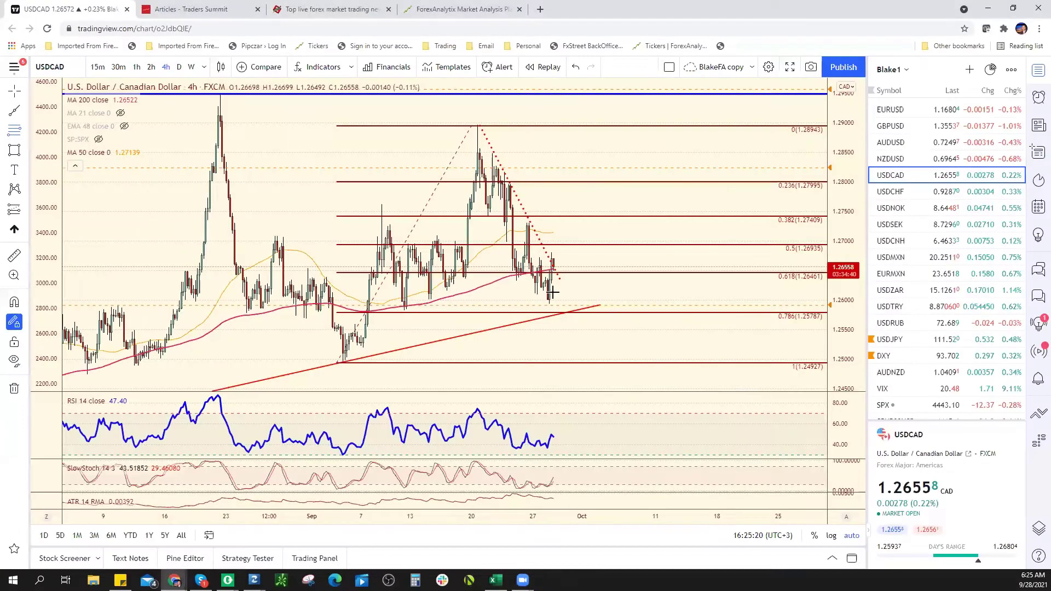
# Mark a thin USDCAD zone from about 1.2731 to 1.2745 near the 0.382 level
pyautogui.scroll(3, 463, 324)
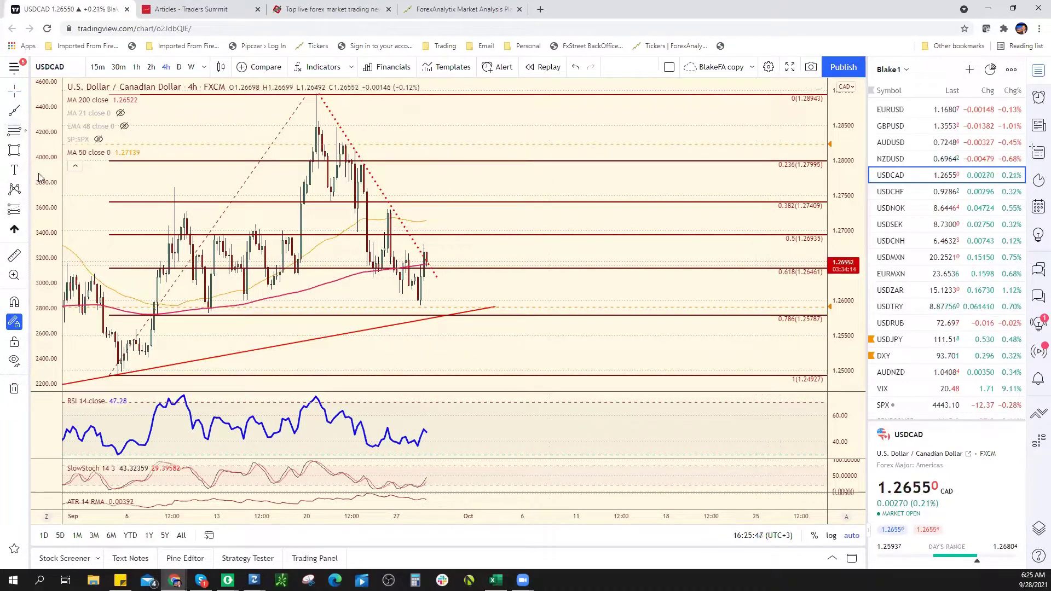
pyautogui.click(14, 156)
pyautogui.click(331, 200)
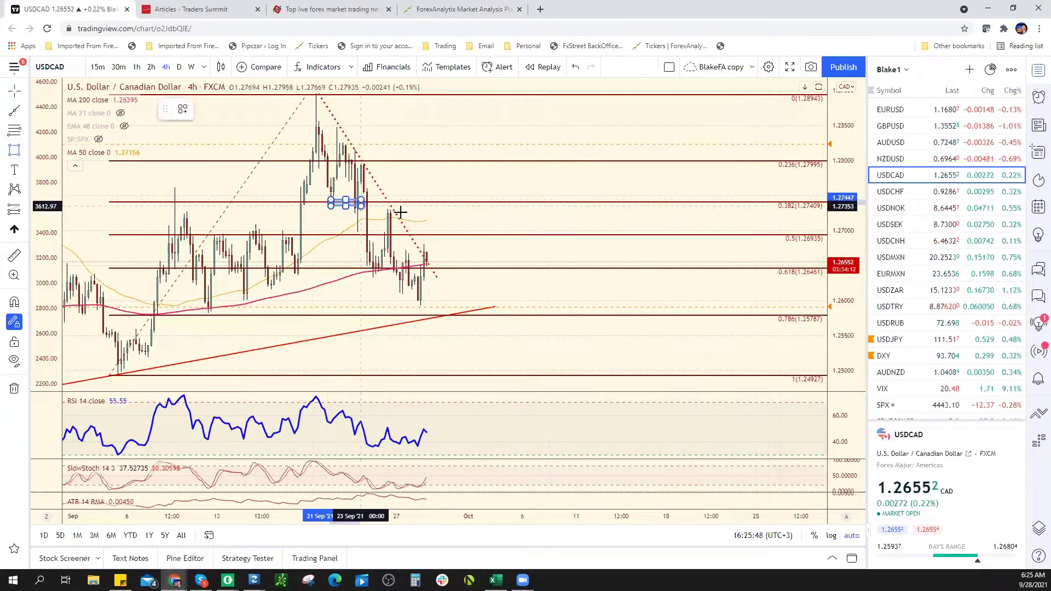
pyautogui.click(526, 210)
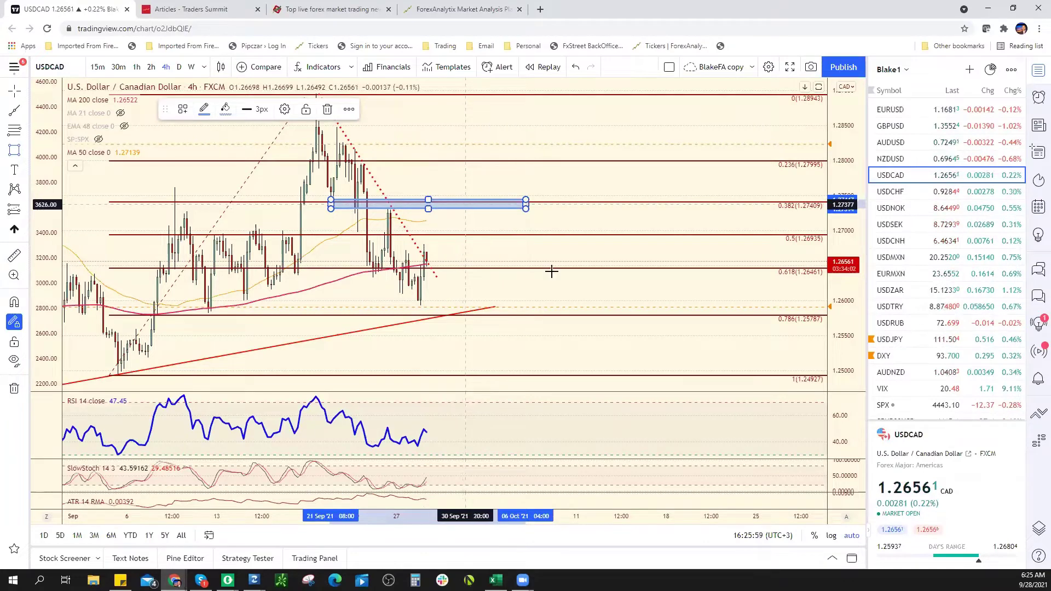
# Enter 1.2740 as the USD/CAD resistance in F13
pyautogui.hotkey('alt', 'Tab')
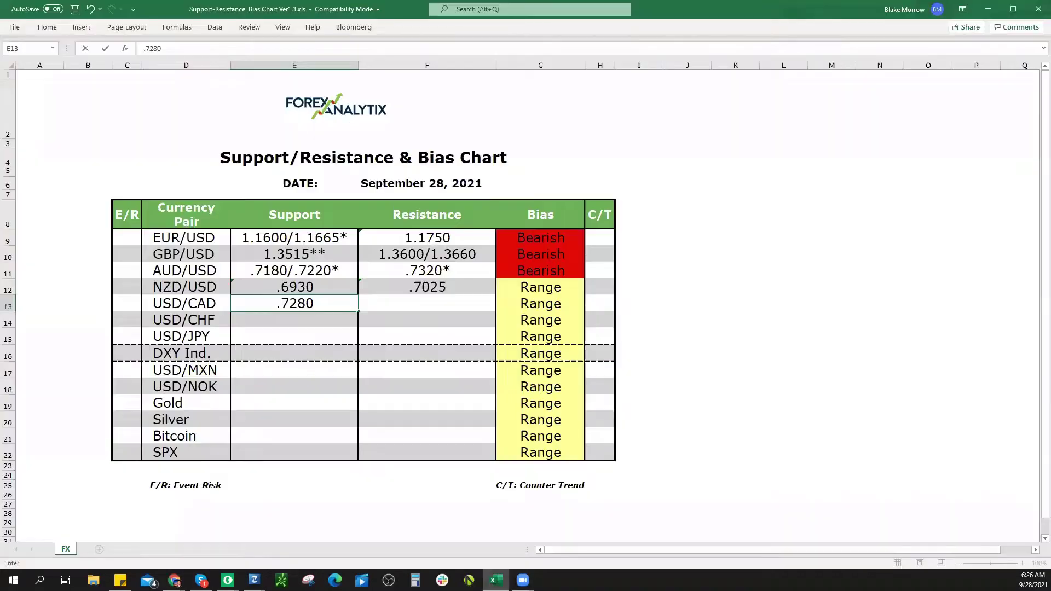
pyautogui.click(438, 308)
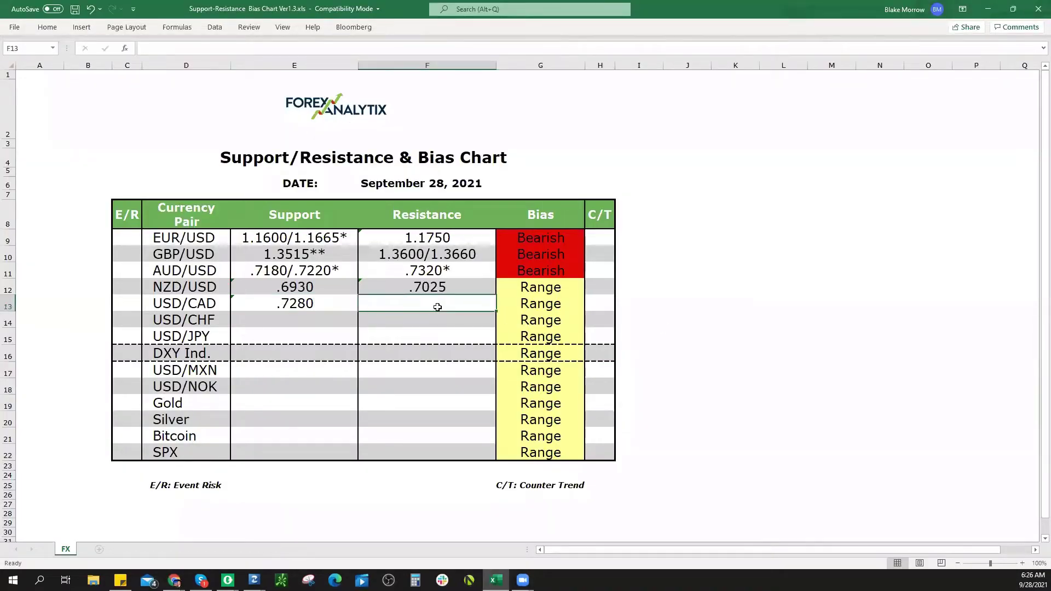
pyautogui.hotkey('alt', 'Tab')
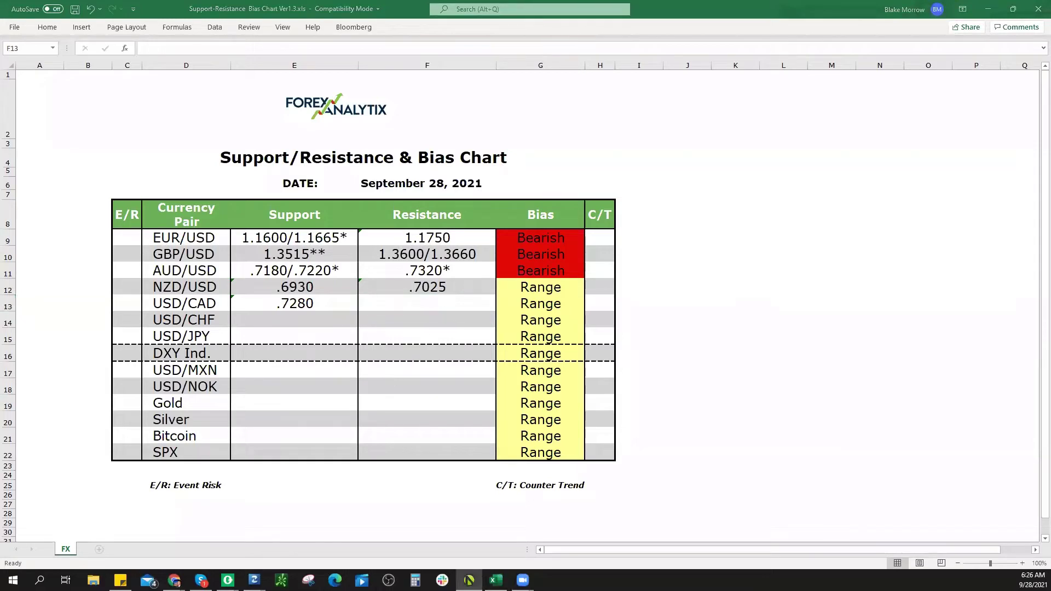
pyautogui.hotkey('alt', 'Tab')
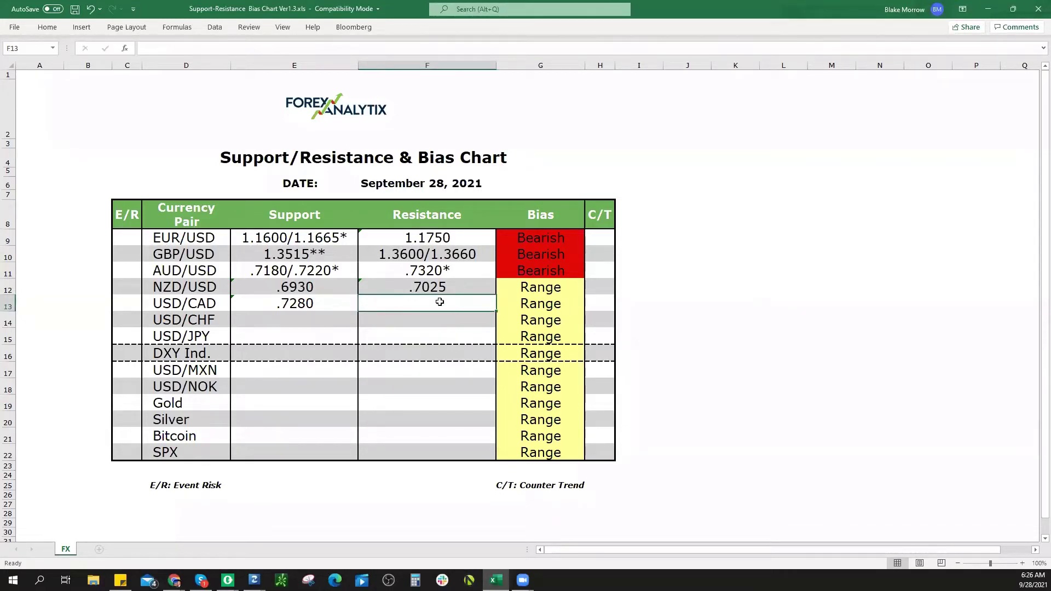
pyautogui.write('1.2740')
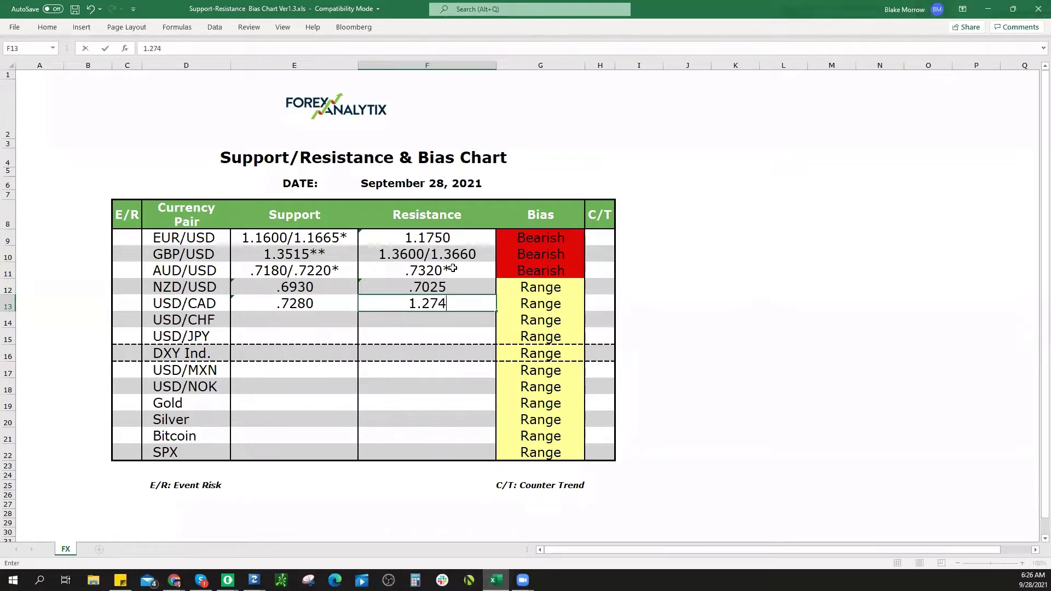
pyautogui.click(310, 302)
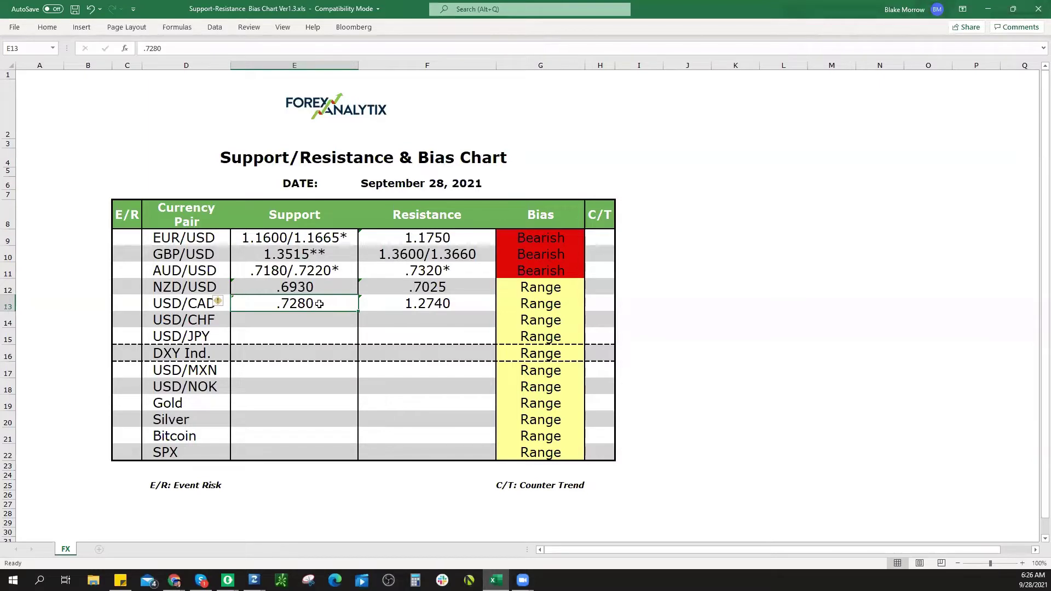
# Replace the USD/CAD support .7280 with 1.2580*, correcting a typo along the way
pyautogui.doubleClick(322, 304)
pyautogui.moveTo(321, 304); pyautogui.dragTo(233, 312)
pyautogui.write('1')
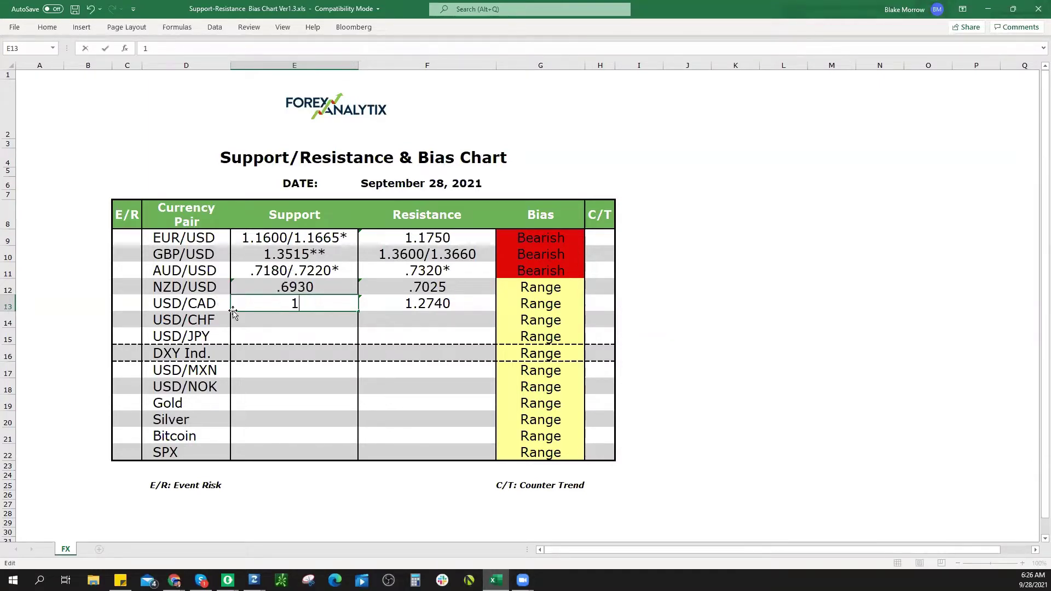
pyautogui.write('.2680*')
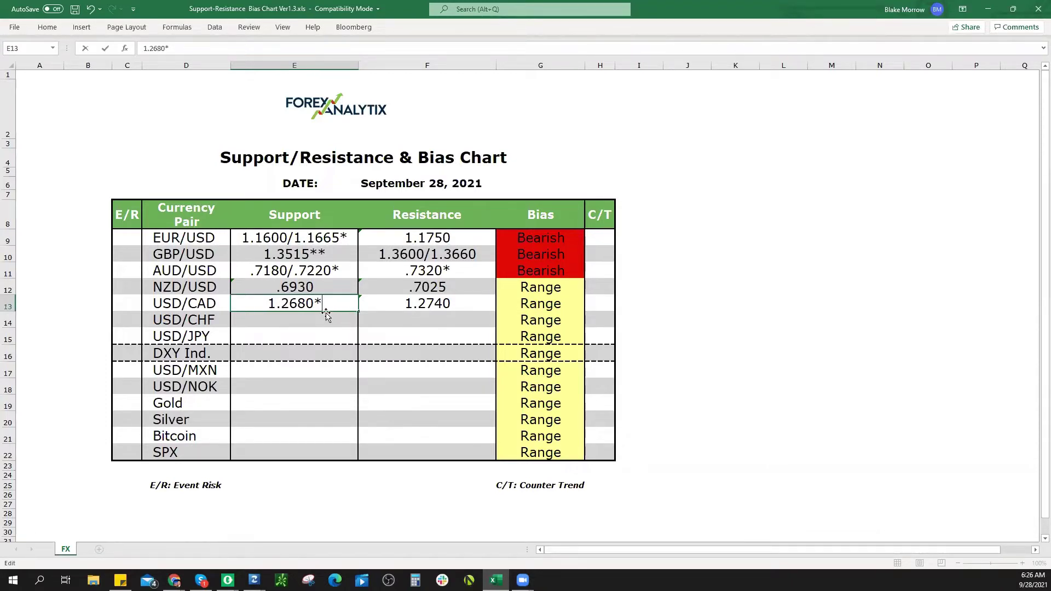
pyautogui.press('BackSpace')
pyautogui.press('BackSpace')
pyautogui.press('BackSpace')
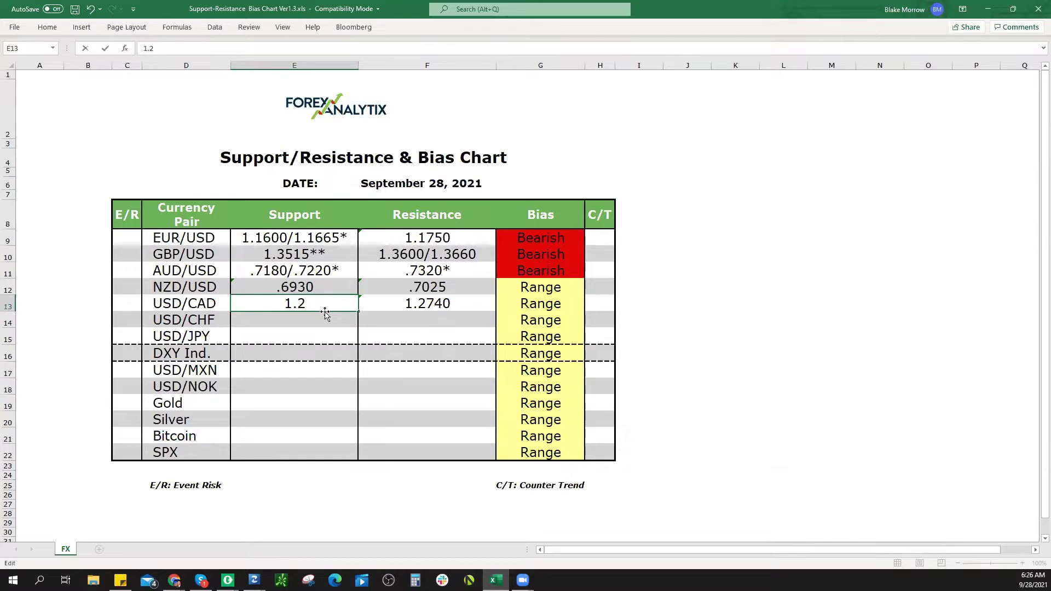
pyautogui.write('80*')
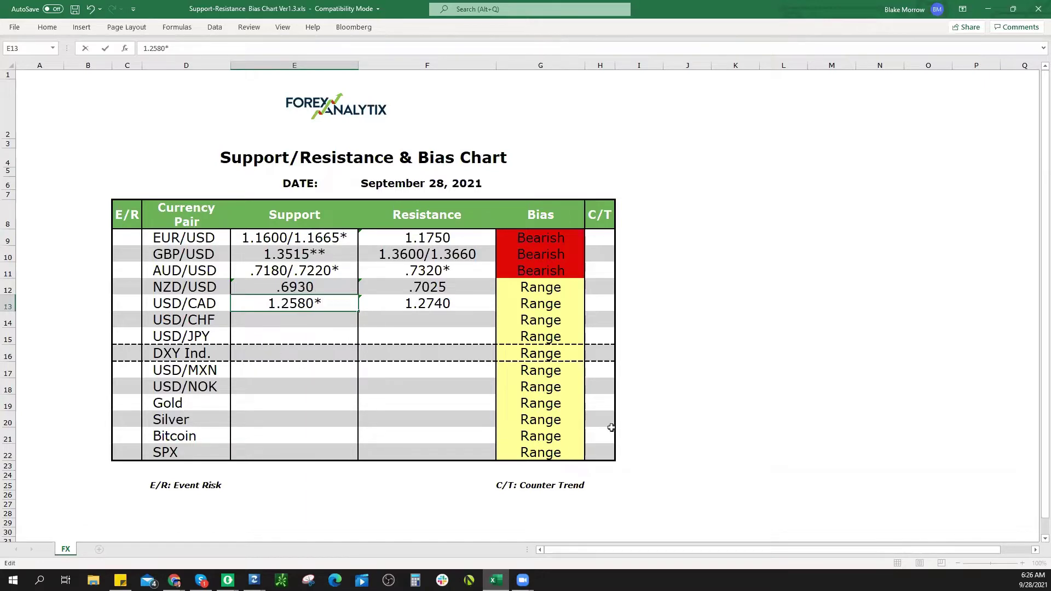
# Move the watchlist to USDCHF and zoom out its 4-hour chart to show August
pyautogui.hotkey('alt', 'Tab')
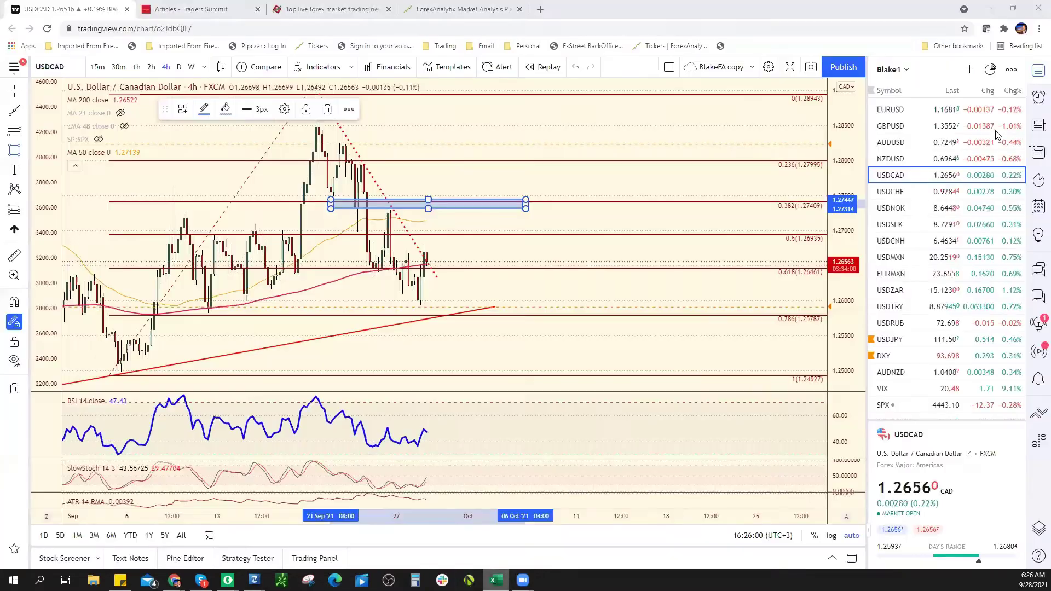
pyautogui.press('Down')
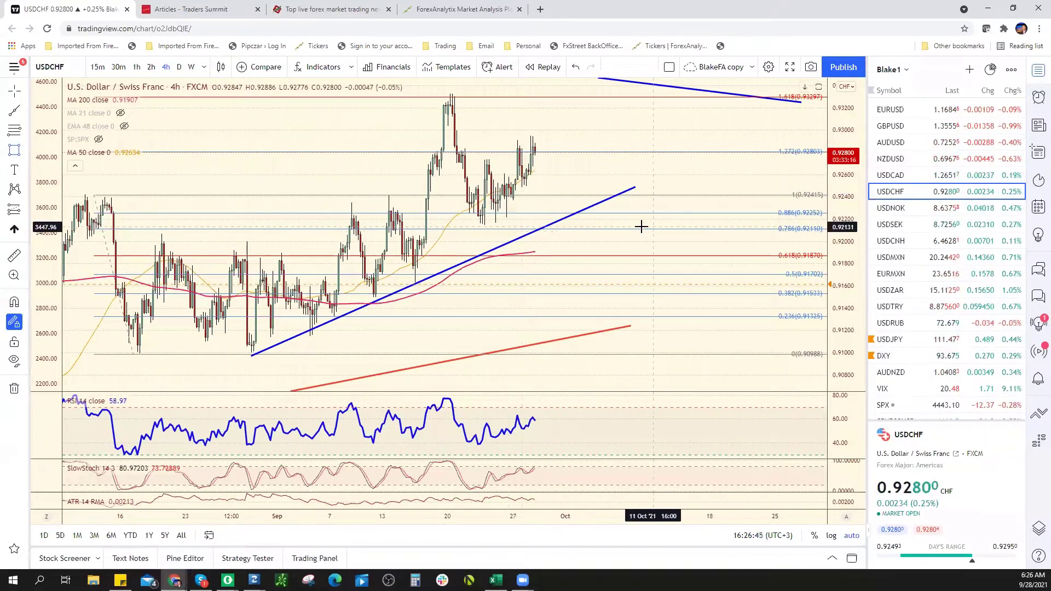
pyautogui.scroll(-1, 608, 154)
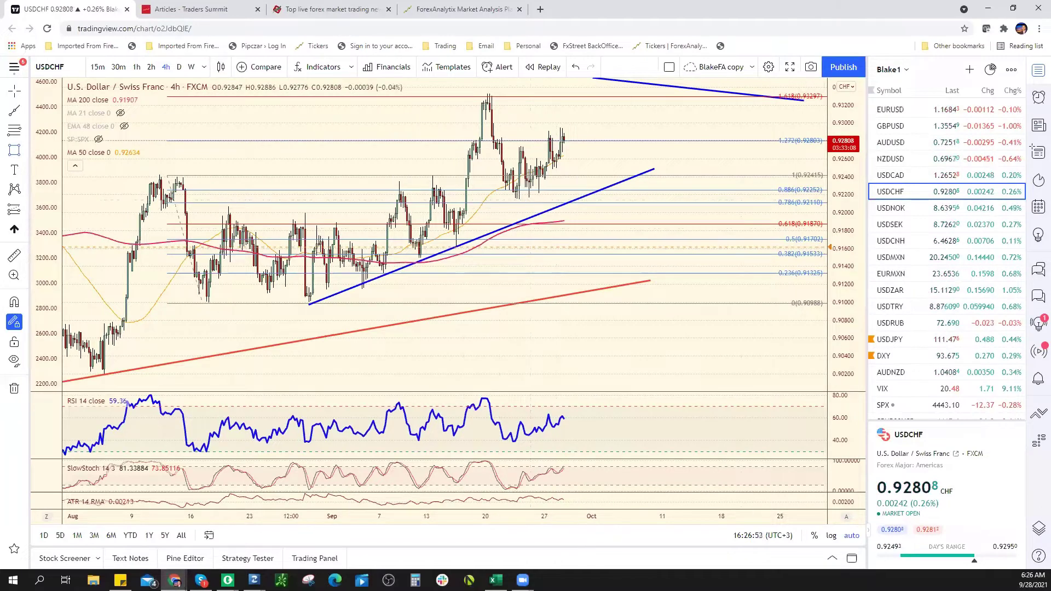
pyautogui.hotkey('alt', 'Tab')
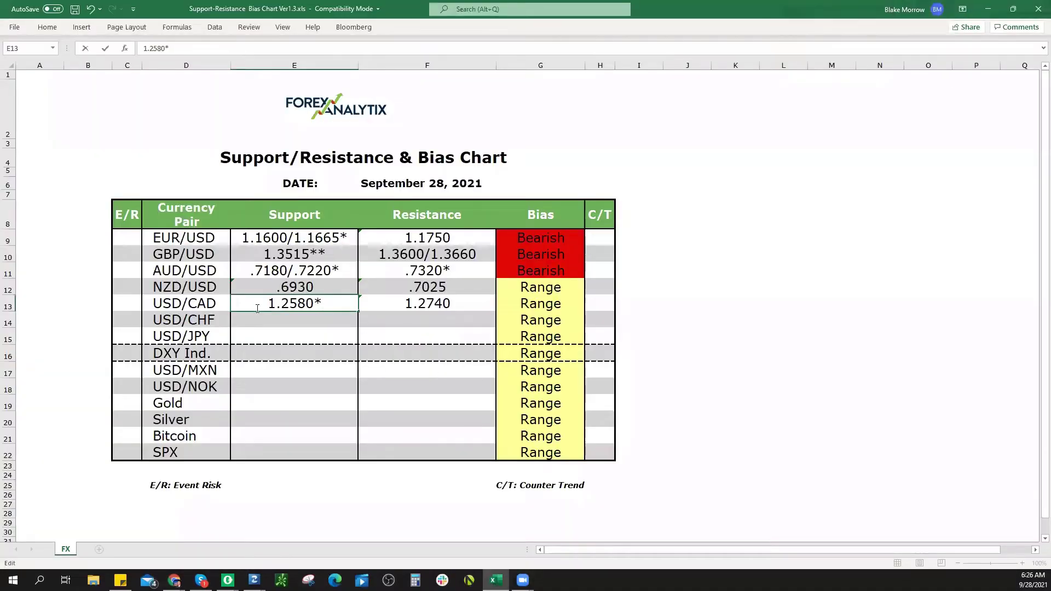
# Enter USD/CHF support .9200 and resistance .9330 in row 14
pyautogui.click(277, 320)
pyautogui.write('.')
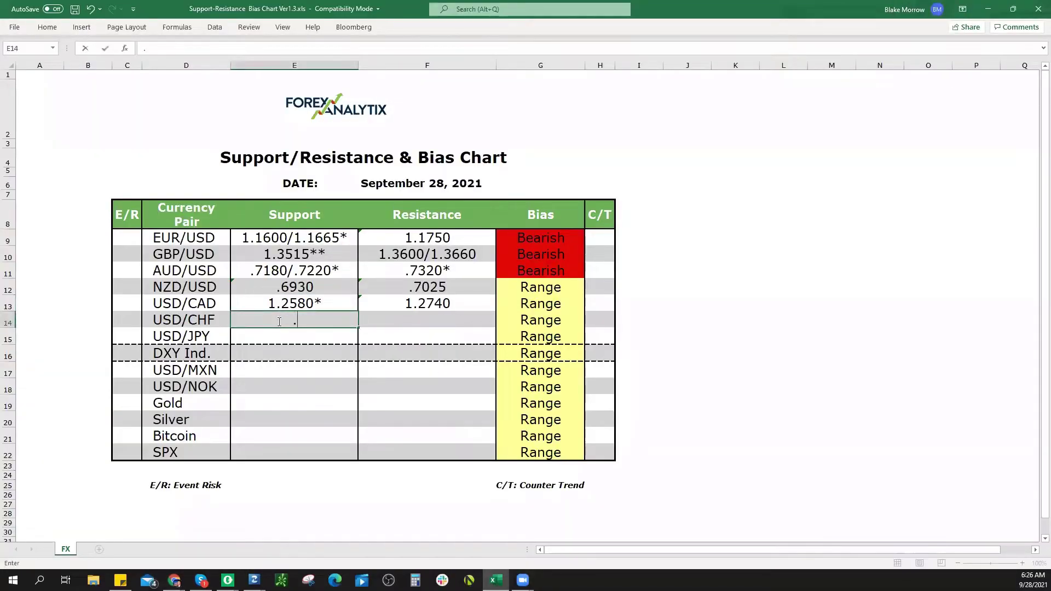
pyautogui.write('9200')
pyautogui.press('Tab')
pyautogui.write('.9')
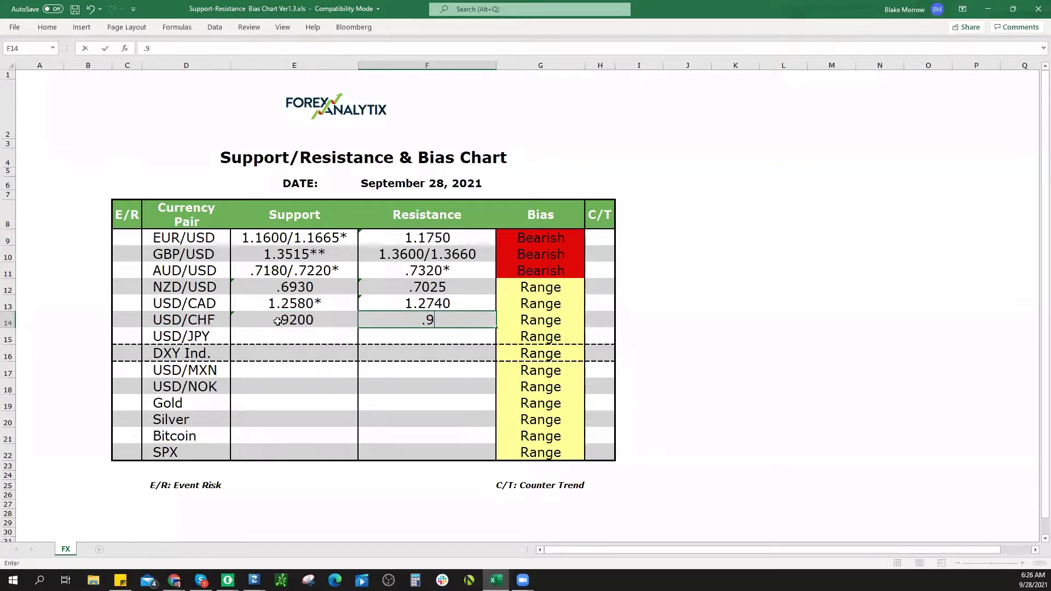
pyautogui.write('330')
pyautogui.press('Tab')
pyautogui.click(556, 308)
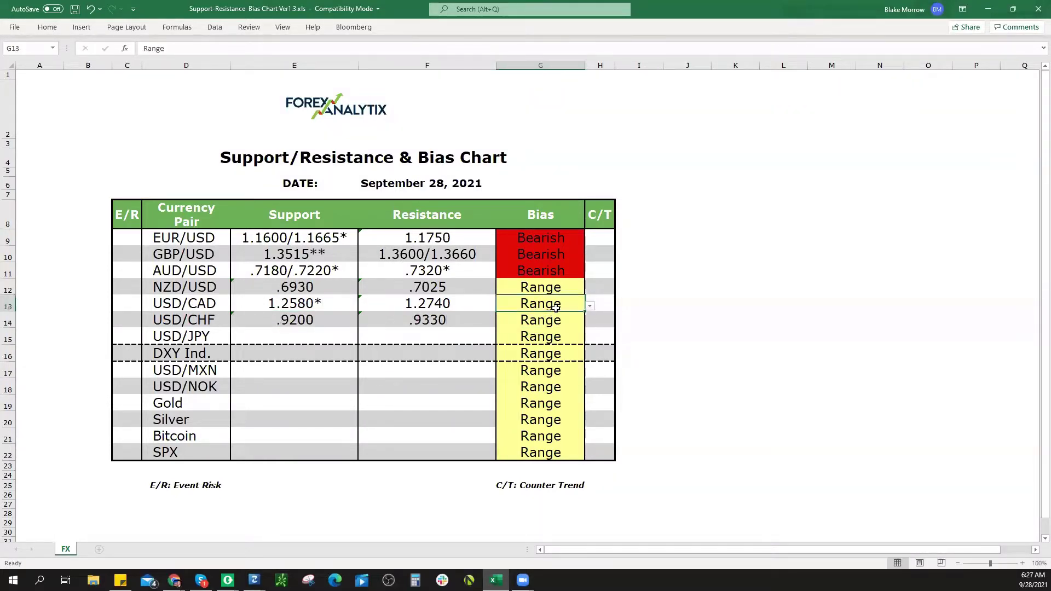
pyautogui.click(410, 341)
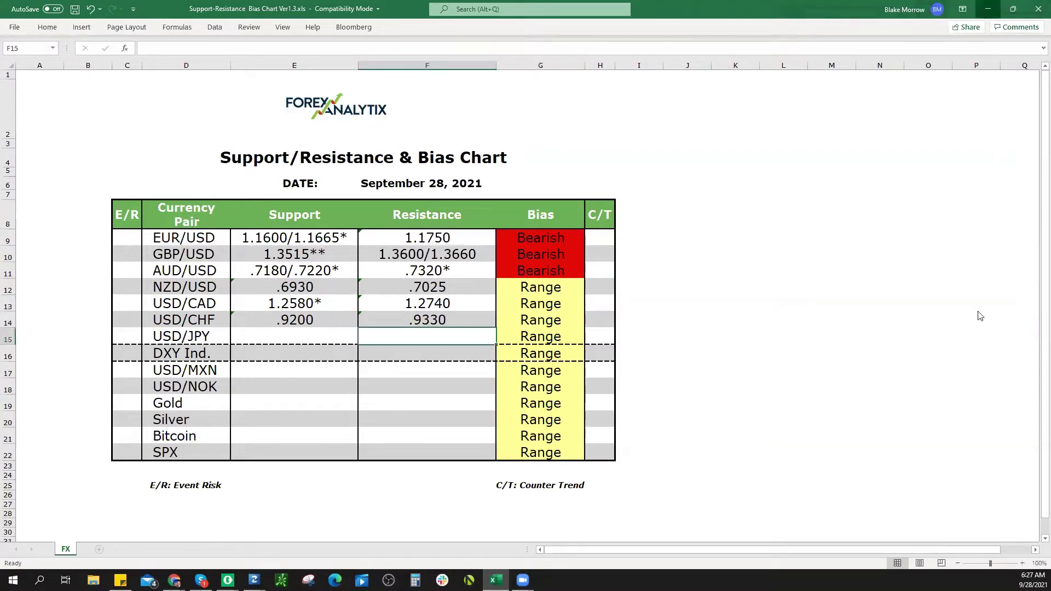
pyautogui.hotkey('alt', 'Tab')
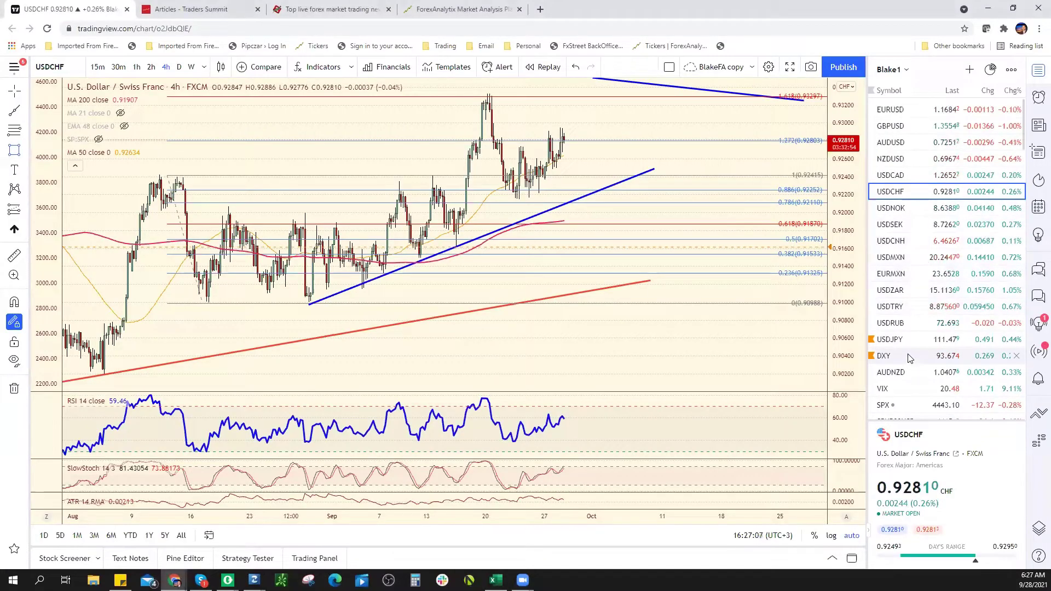
# Open the USDJPY 4-hour chart and zoom in and out to analyse its levels
pyautogui.click(927, 341)
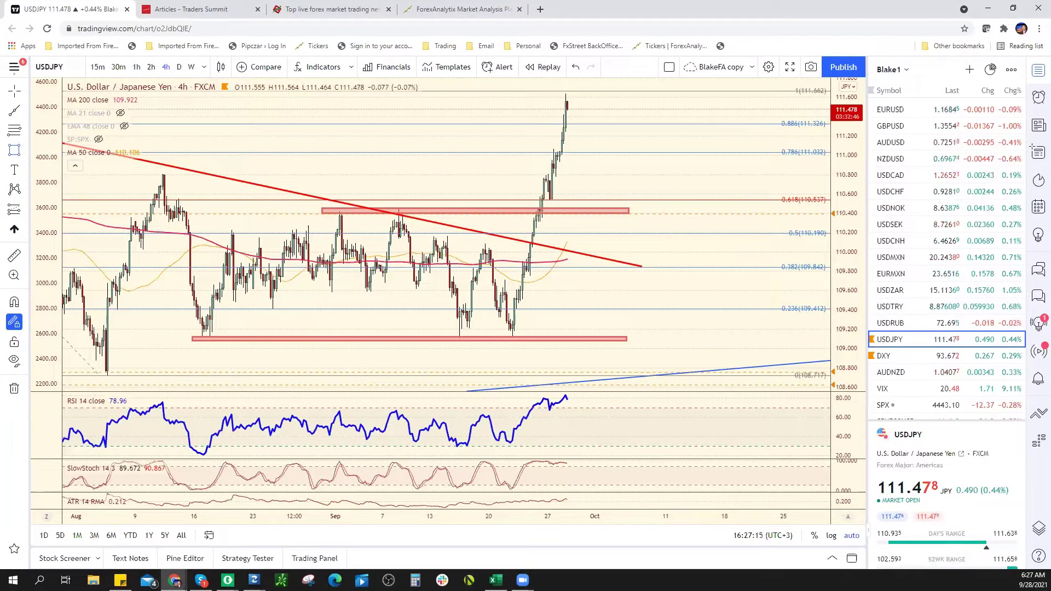
pyautogui.scroll(-3, 613, 252)
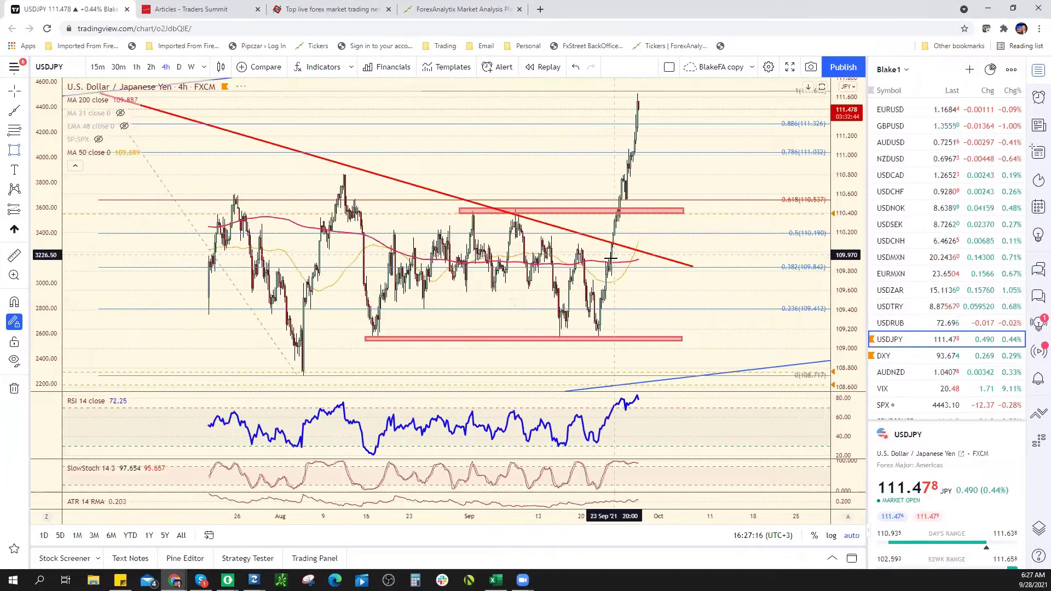
pyautogui.scroll(-2, 611, 258)
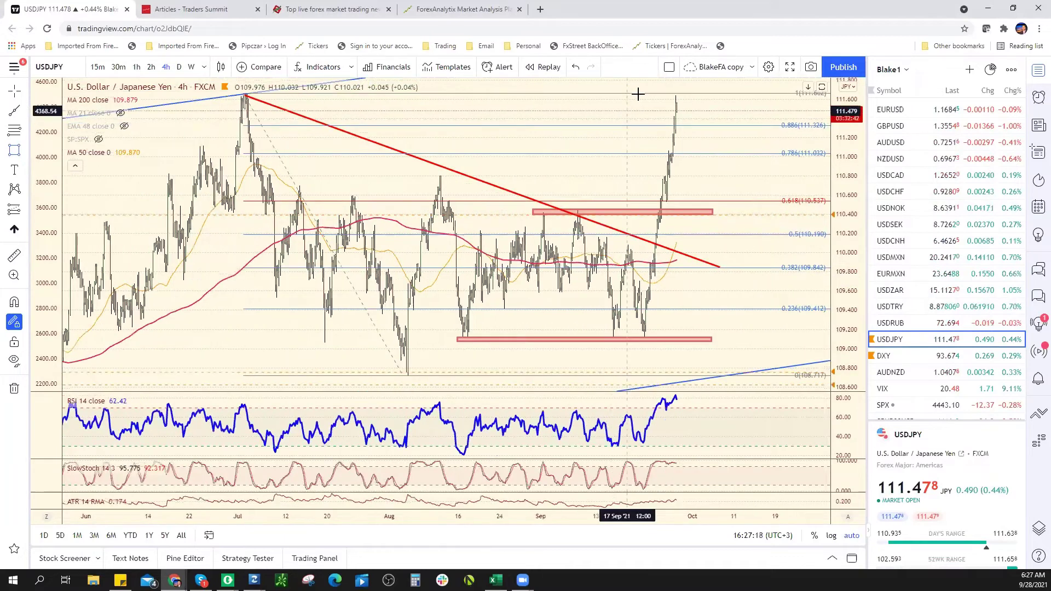
pyautogui.scroll(1, 636, 91)
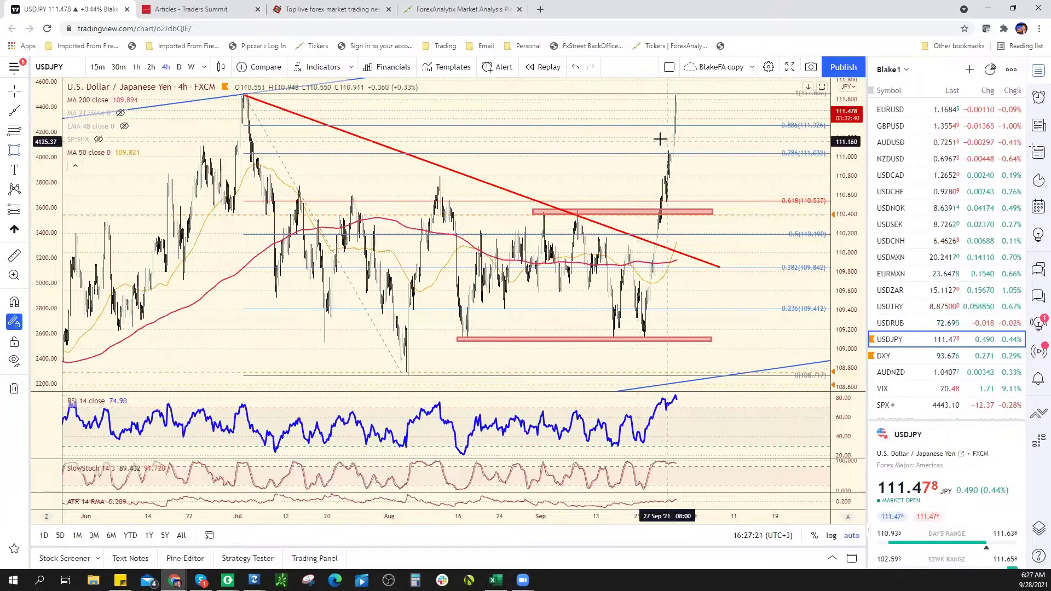
pyautogui.scroll(3, 654, 134)
pyautogui.scroll(1, 652, 165)
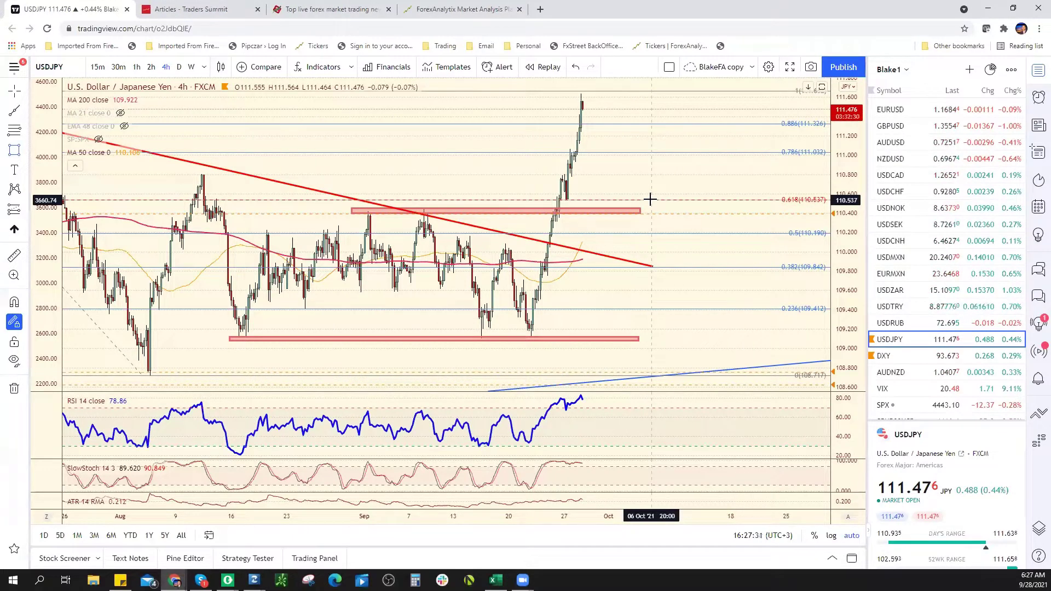
pyautogui.scroll(-1, 611, 171)
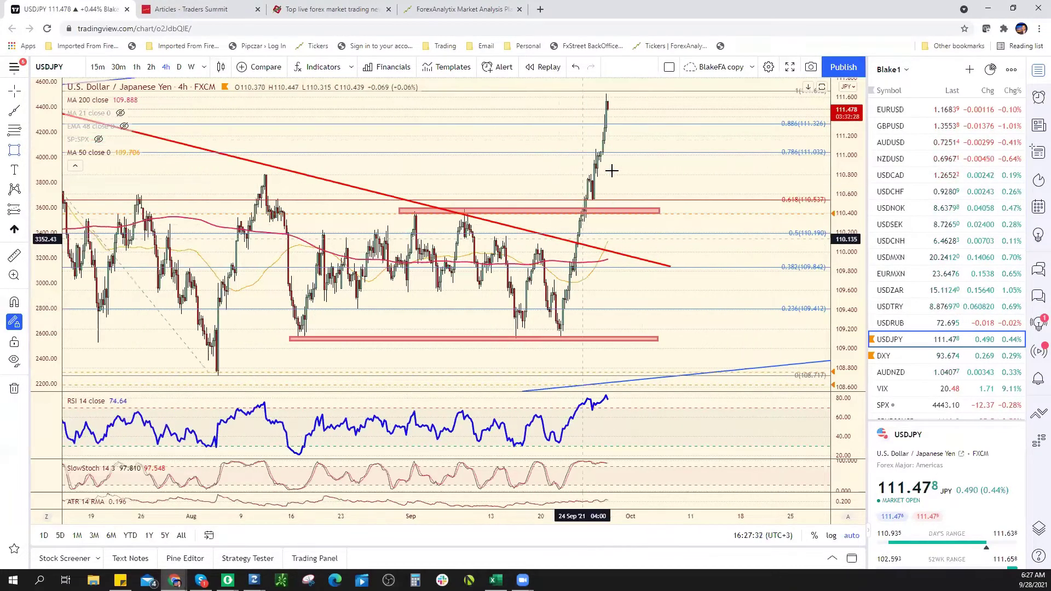
pyautogui.scroll(-2, 612, 171)
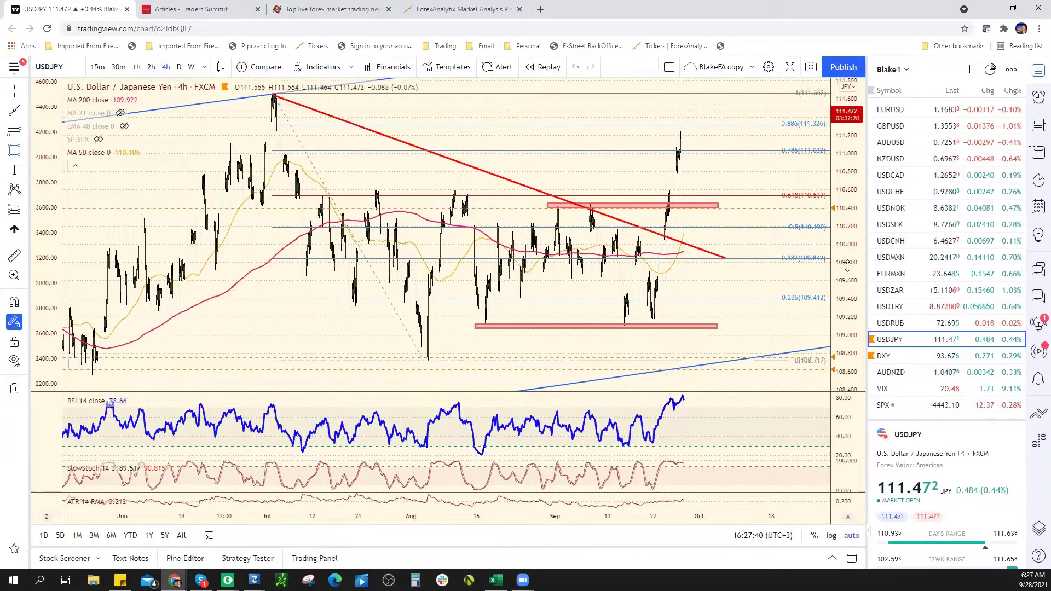
pyautogui.scroll(-4, 848, 267)
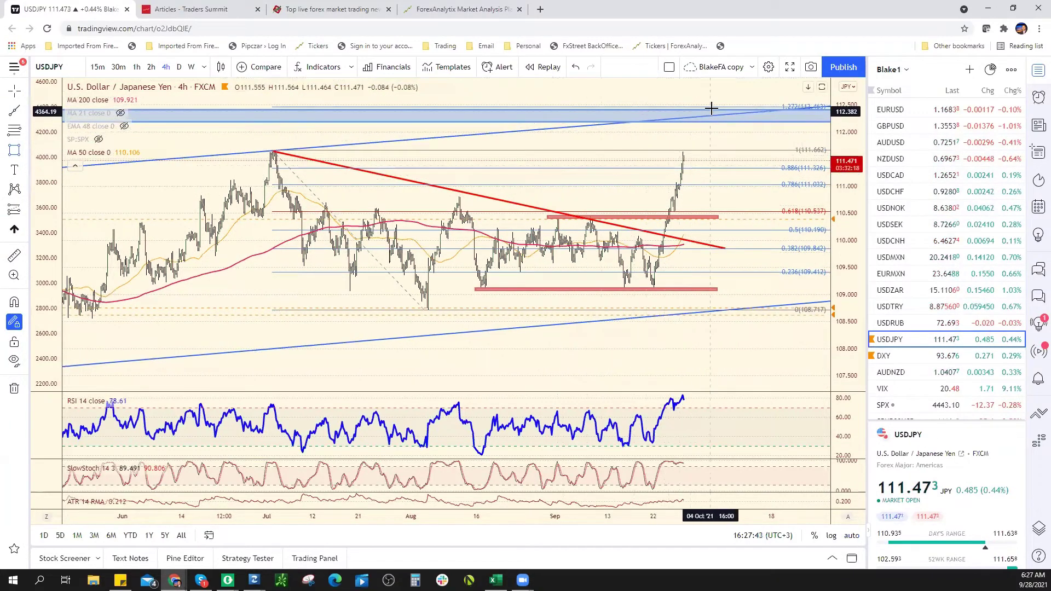
pyautogui.scroll(-3, 688, 151)
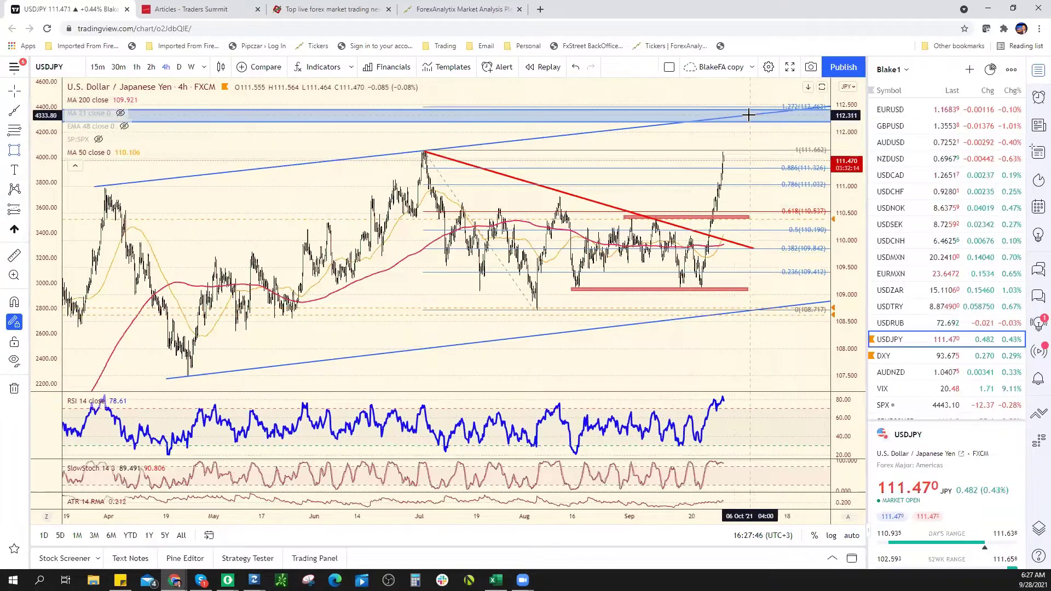
pyautogui.scroll(-2, 759, 113)
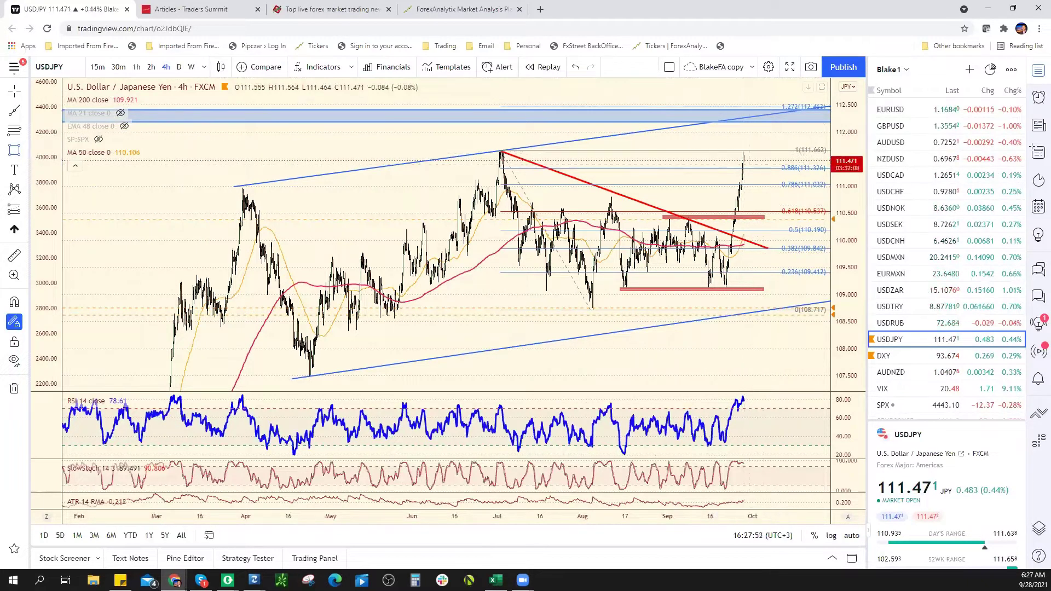
pyautogui.hotkey('alt', 'Tab')
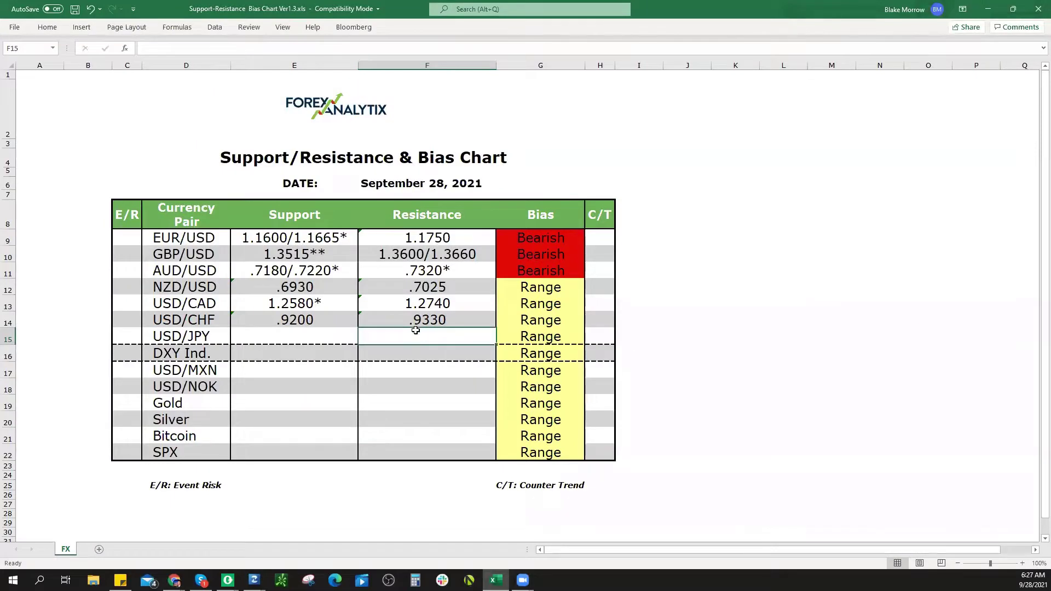
# Enter 111.66** as the USD/JPY resistance in cell F15 and return to the chart
pyautogui.write('111.')
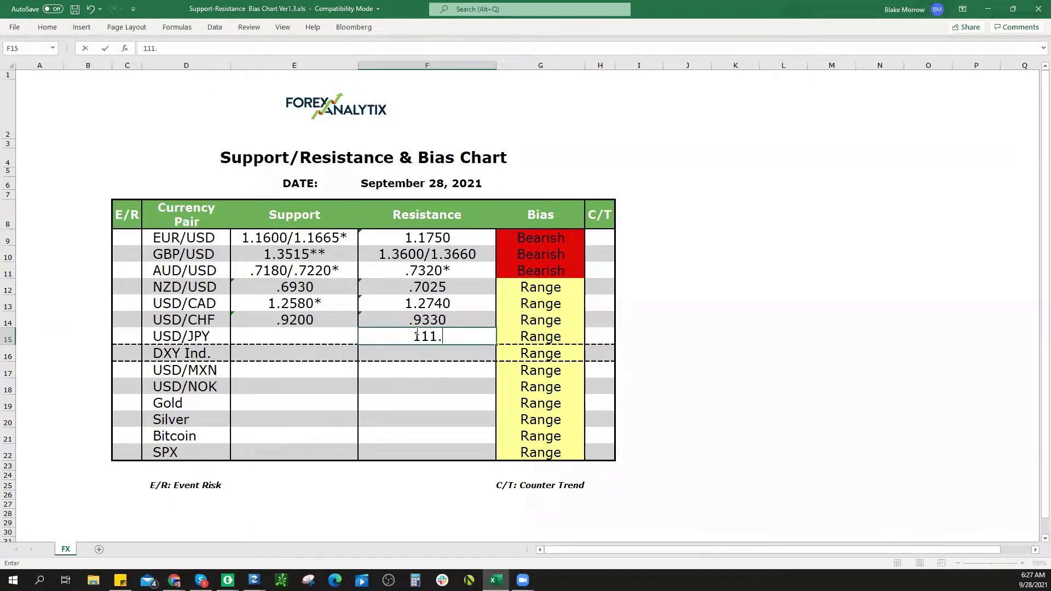
pyautogui.write('66**')
pyautogui.click(576, 339)
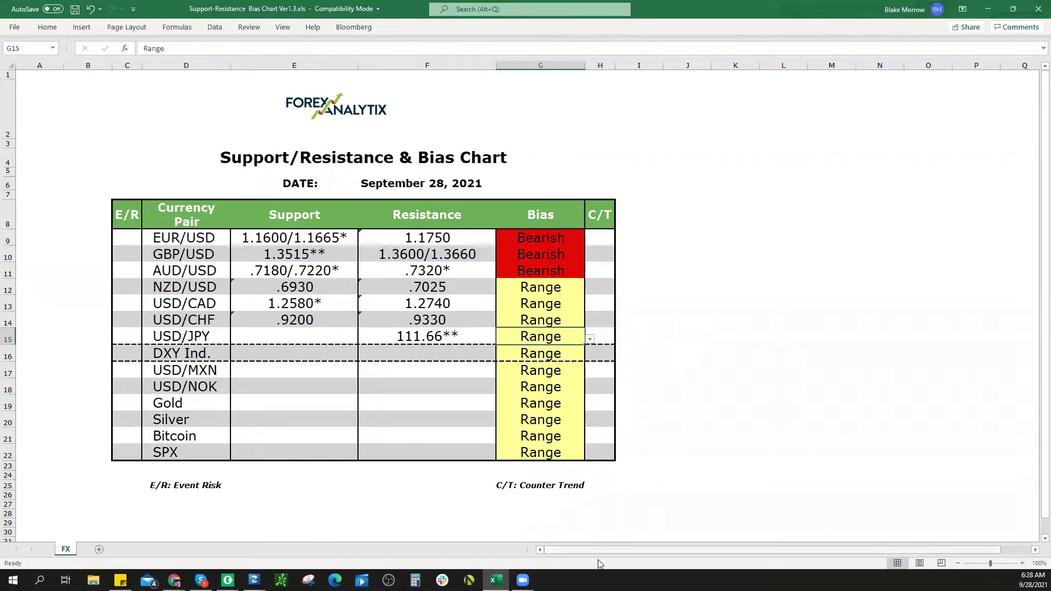
pyautogui.hotkey('alt', 'Tab')
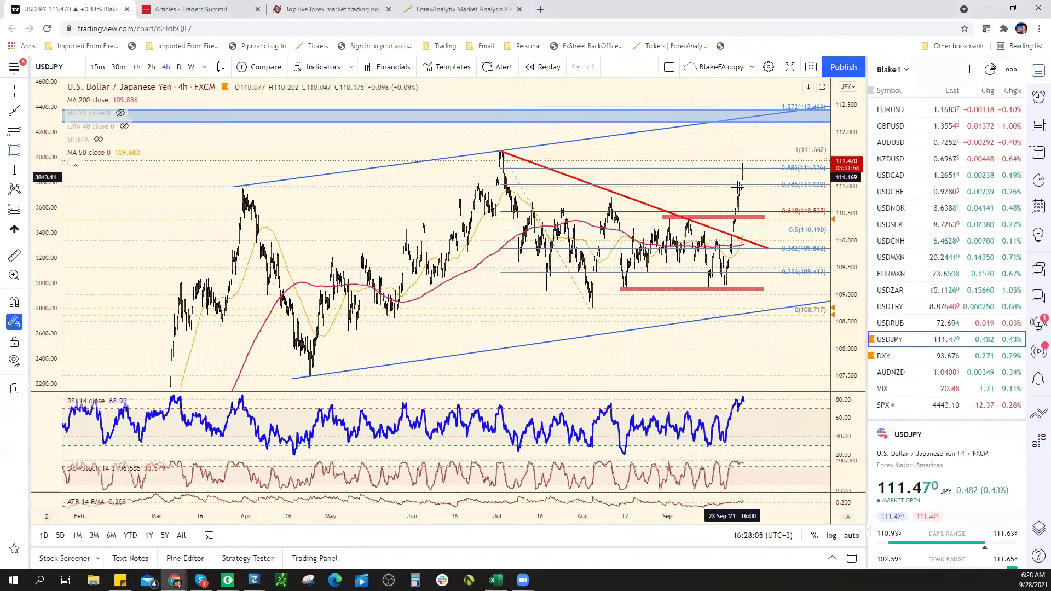
# Move the upper USDJPY red zone up to about 110.8 and stretch it further right
pyautogui.scroll(2, 669, 199)
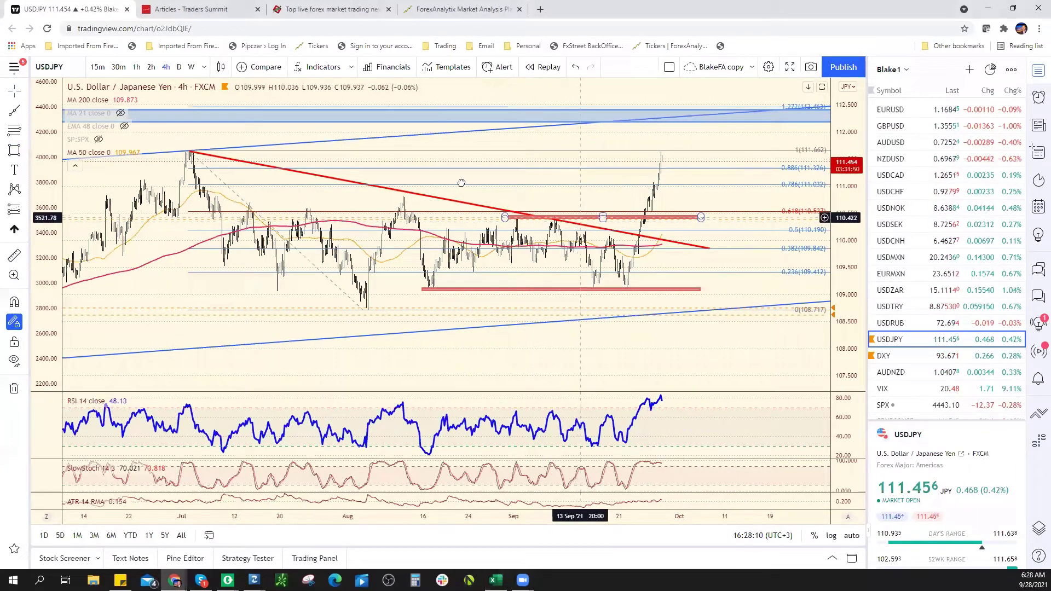
pyautogui.moveTo(580, 218); pyautogui.dragTo(468, 195)
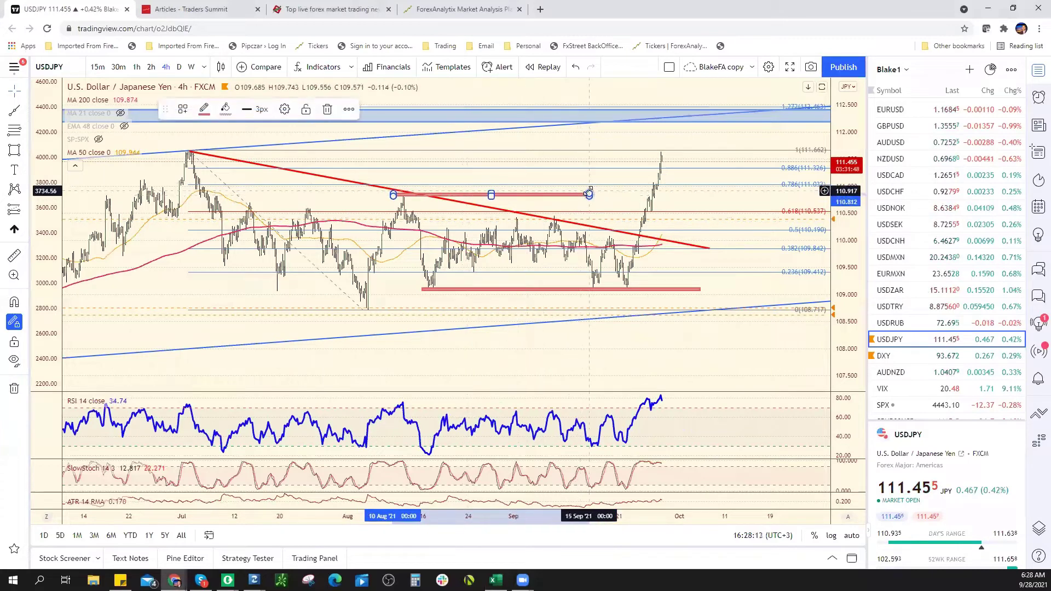
pyautogui.moveTo(589, 195); pyautogui.dragTo(701, 195)
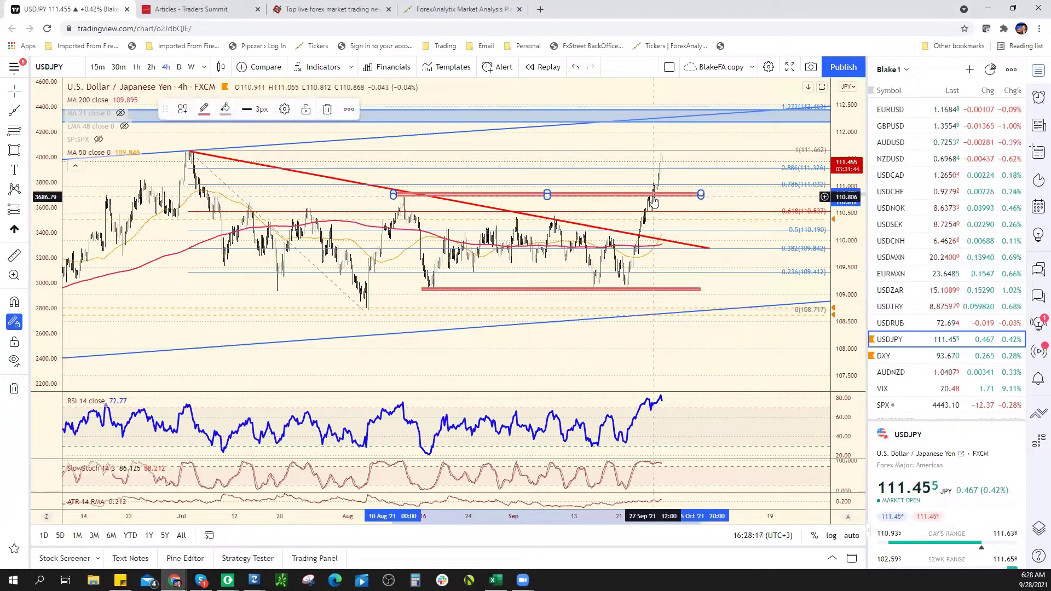
pyautogui.hotkey('alt', 'Tab')
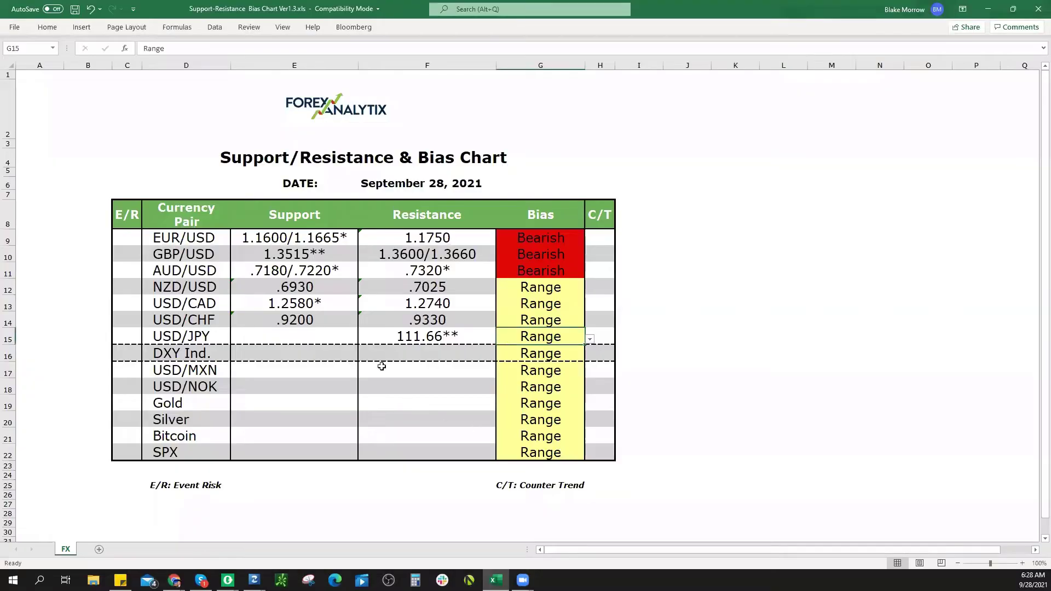
# Type 110.80 as the USD/JPY support in cell E15 and go back to TradingView
pyautogui.click(311, 334)
pyautogui.write('110.80')
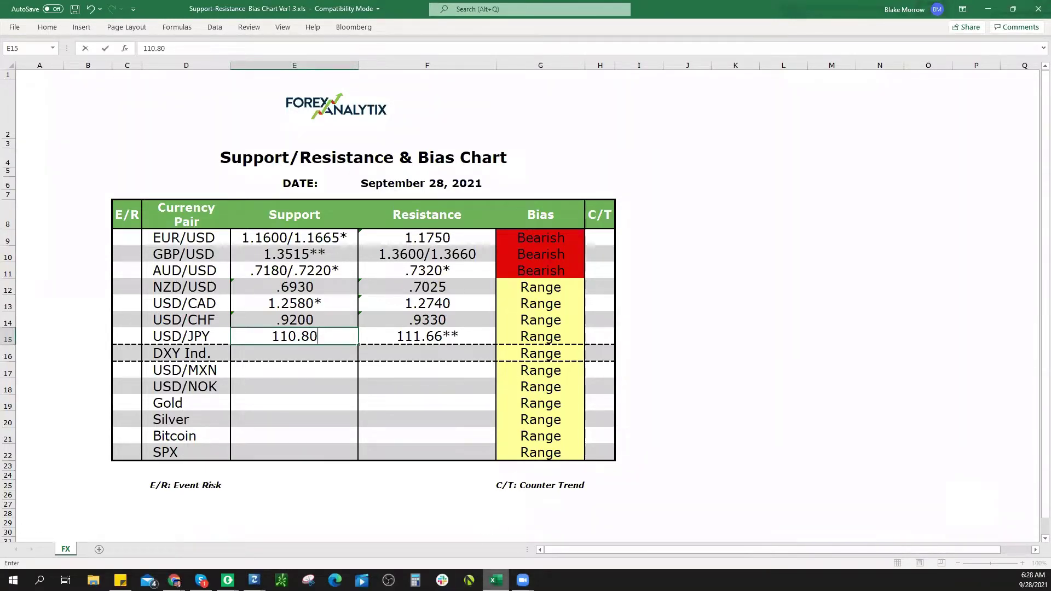
pyautogui.hotkey('alt', 'Tab')
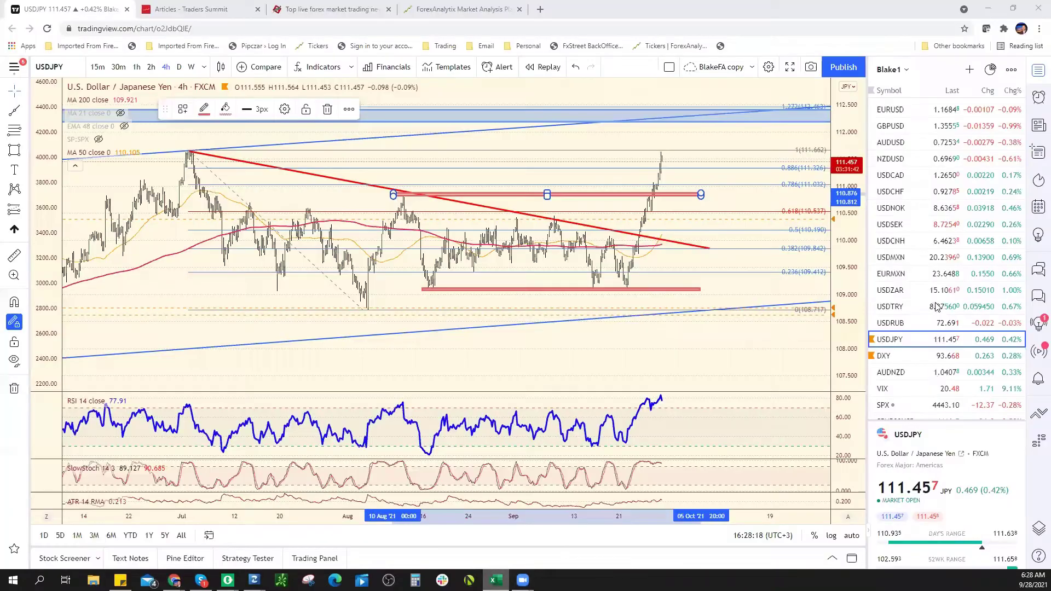
# Open the DXY 4-hour chart and zoom in and out to review its levels
pyautogui.click(909, 357)
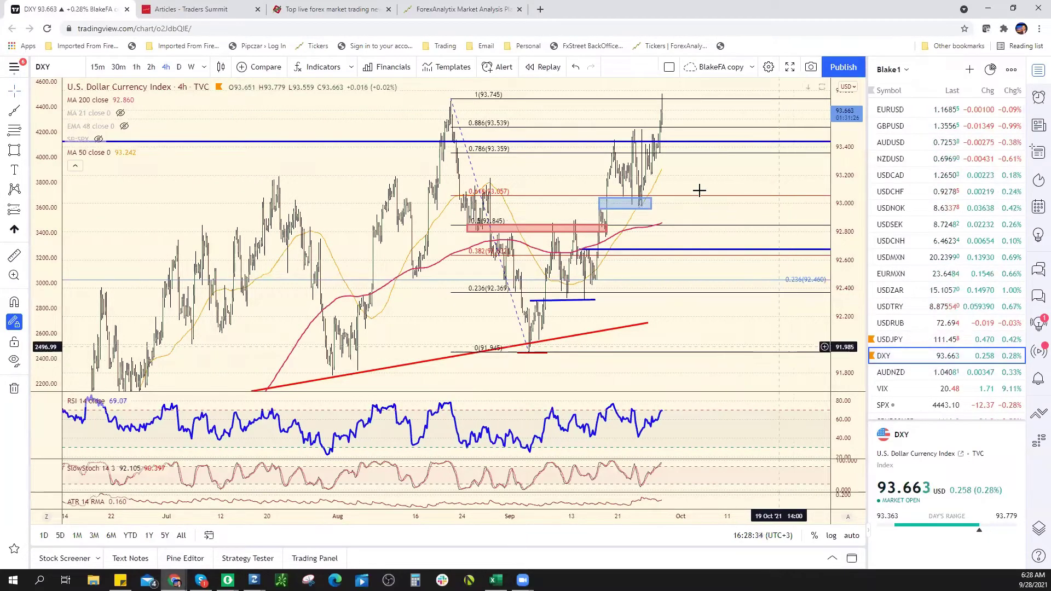
pyautogui.scroll(4, 674, 281)
pyautogui.scroll(-2, 656, 316)
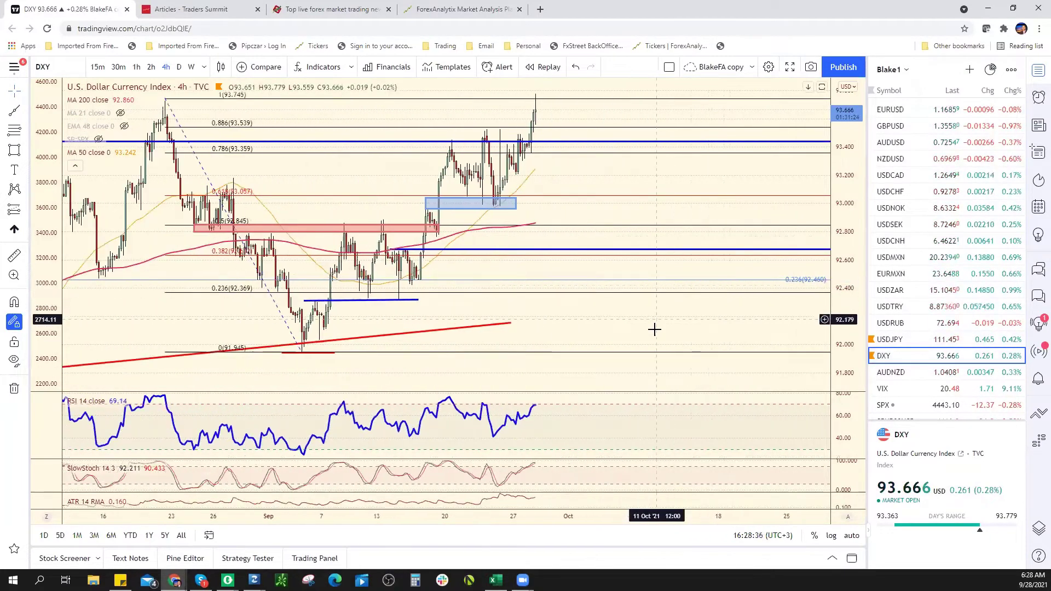
pyautogui.scroll(-3, 610, 89)
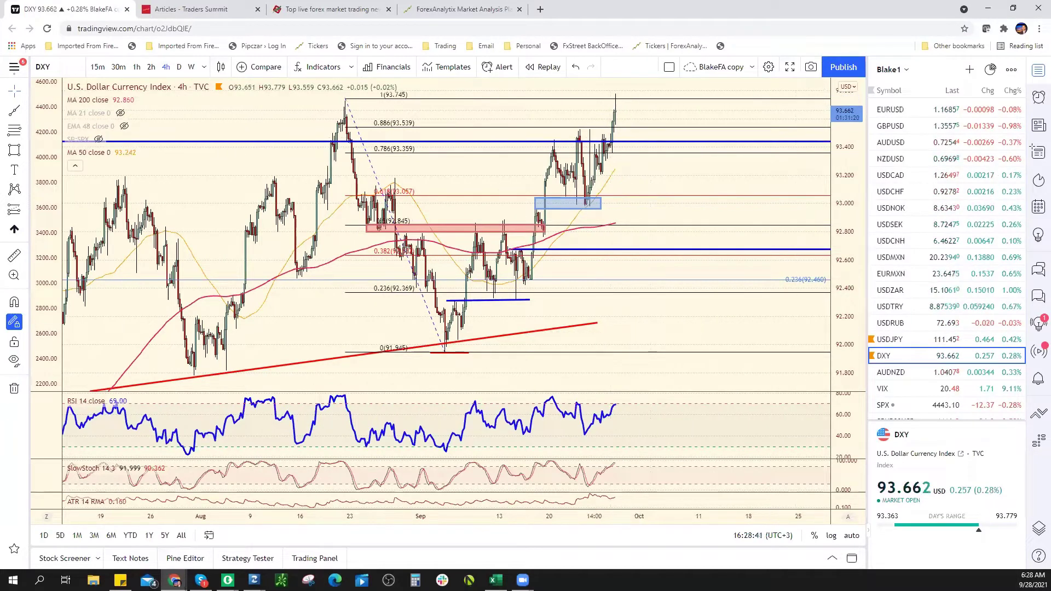
pyautogui.hotkey('alt', 'Tab')
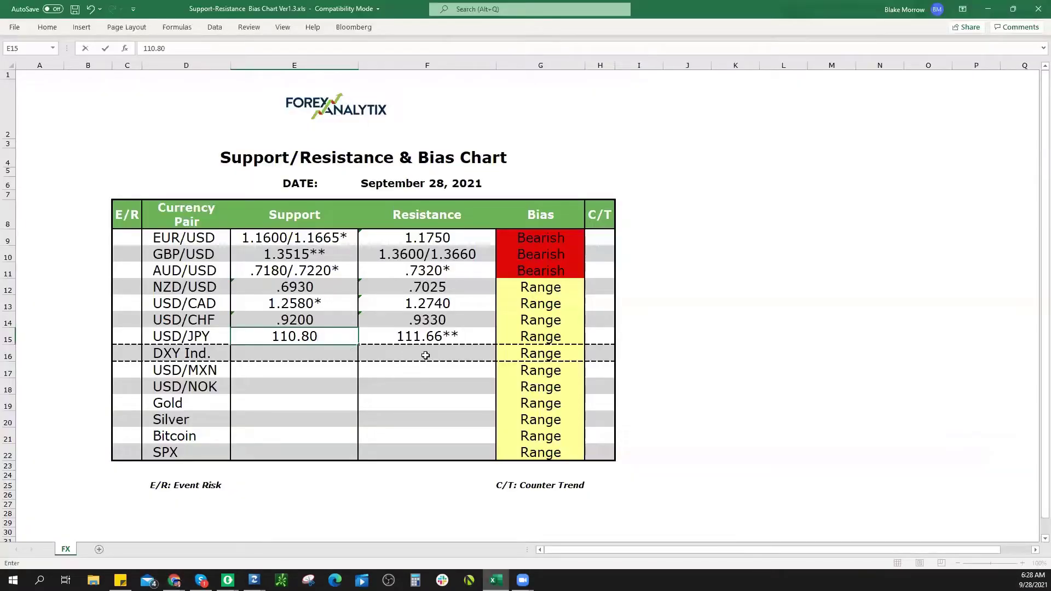
# Enter 93.75* as the DXY resistance in cell F16
pyautogui.click(429, 358)
pyautogui.write('93')
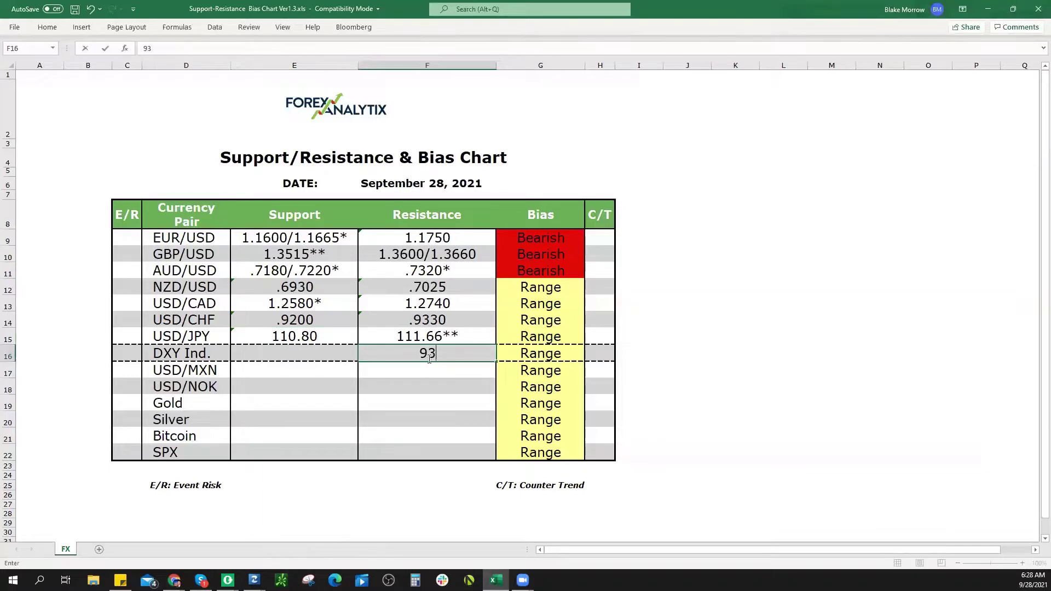
pyautogui.write('.75*')
pyautogui.click(534, 356)
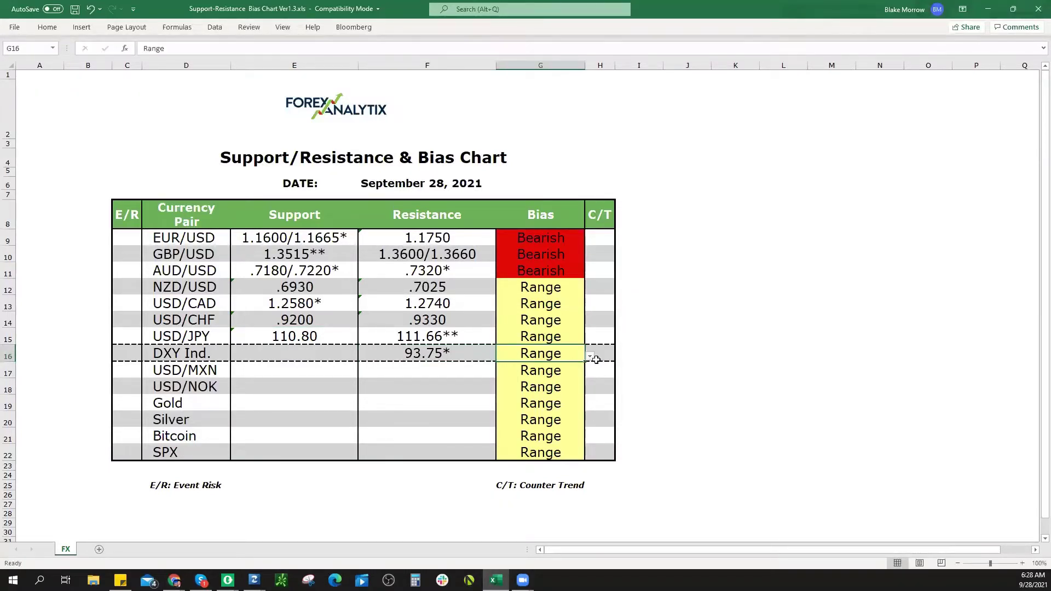
# Set the DXY bias to Bullish from the dropdown in G16
pyautogui.click(590, 358)
pyautogui.click(581, 370)
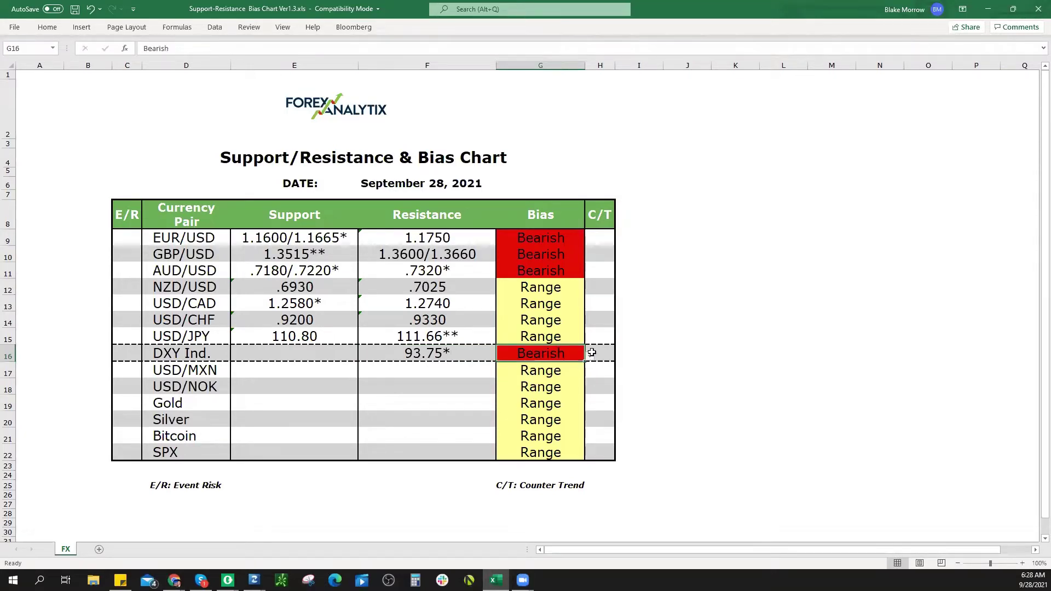
pyautogui.click(590, 356)
pyautogui.click(588, 378)
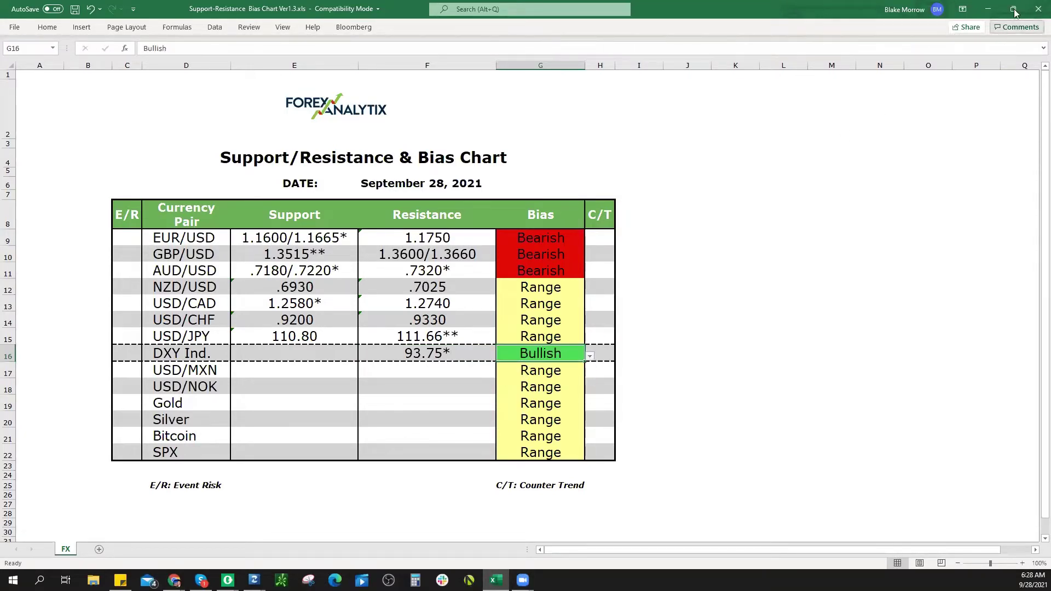
pyautogui.scroll(-4, 634, 225)
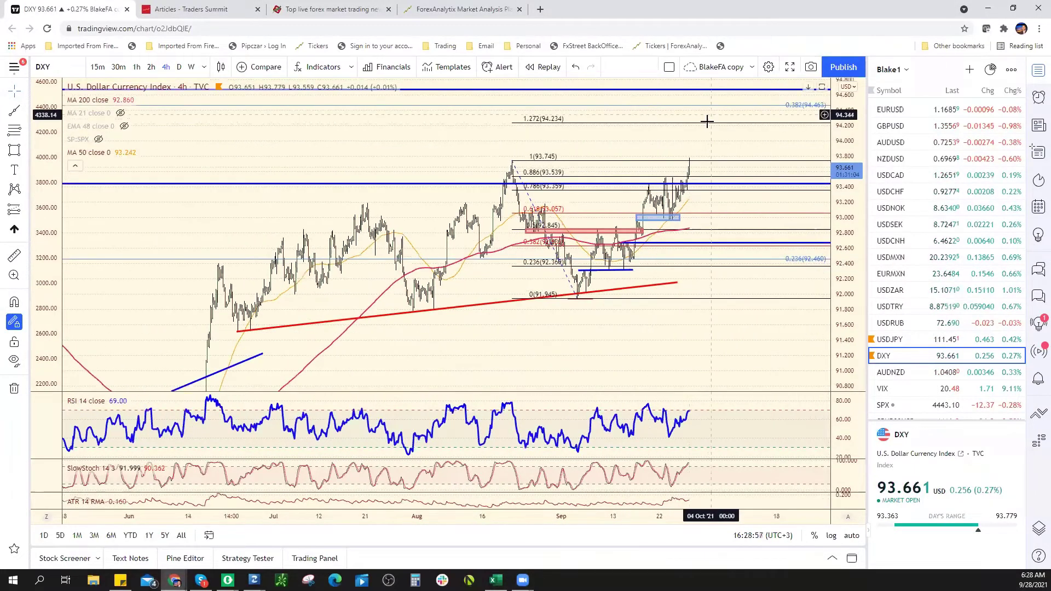
# Check the blue DXY support zone near 93.0, log 93.00 as support, then open USDMXN
pyautogui.click(679, 219)
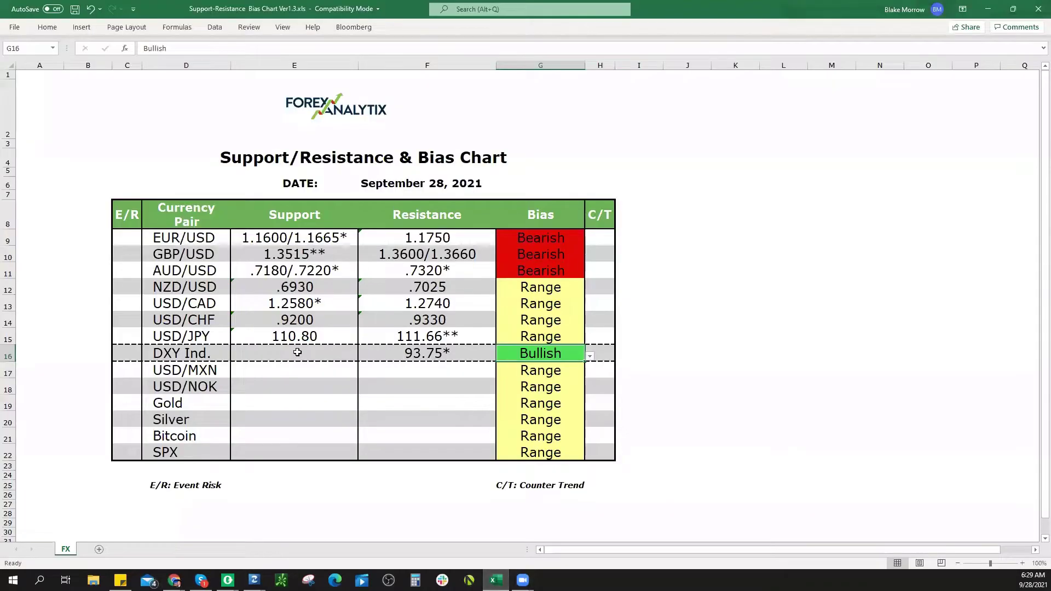
pyautogui.click(344, 356)
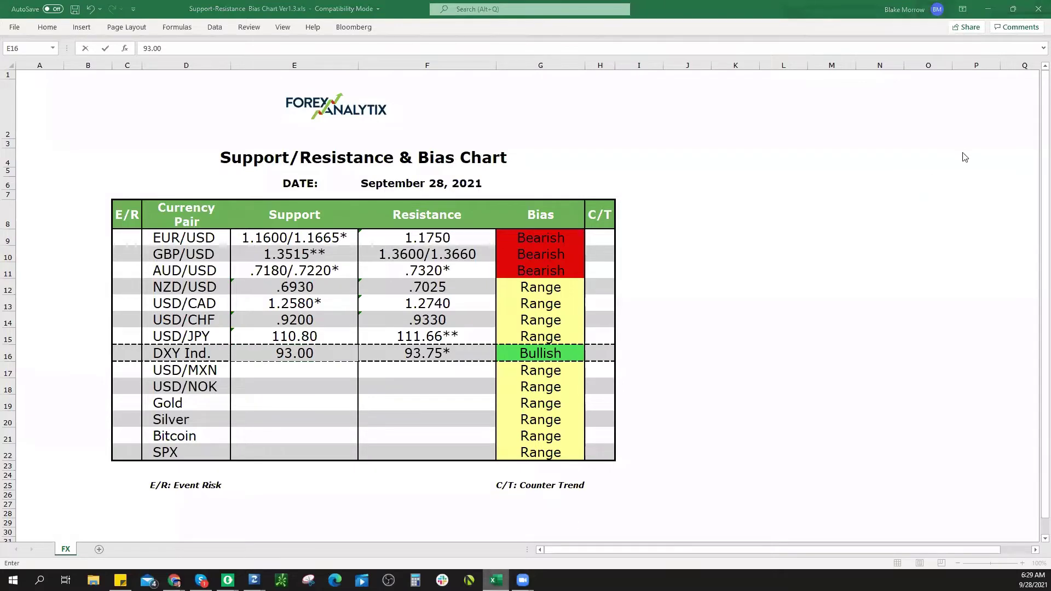
pyautogui.hotkey('alt', 'Tab')
pyautogui.click(931, 257)
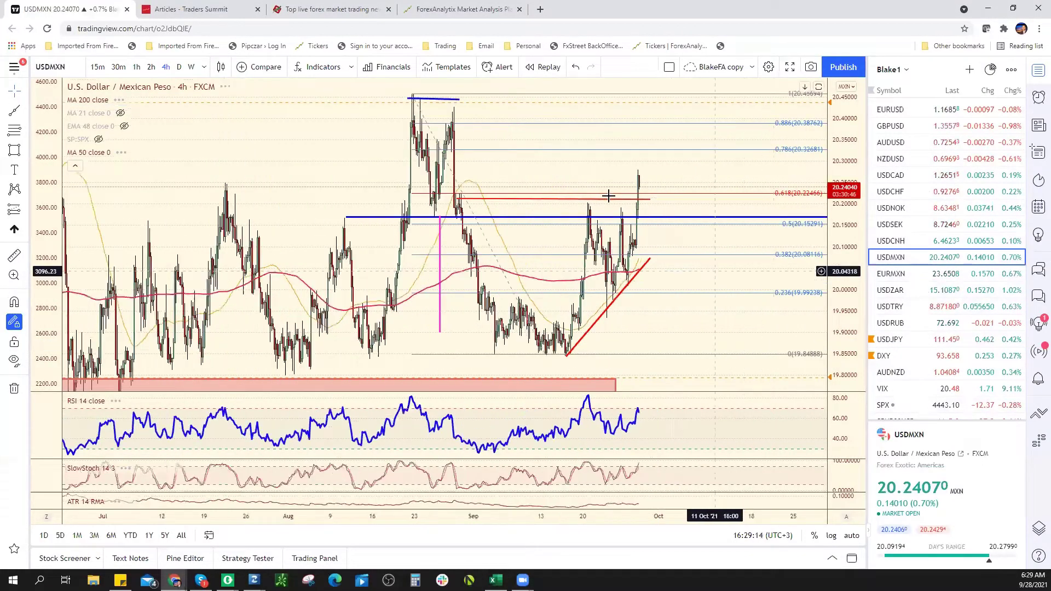
# Nudge the red level line and draw two blue lines: a short drop from the peak and a horizontal level
pyautogui.scroll(3, 575, 203)
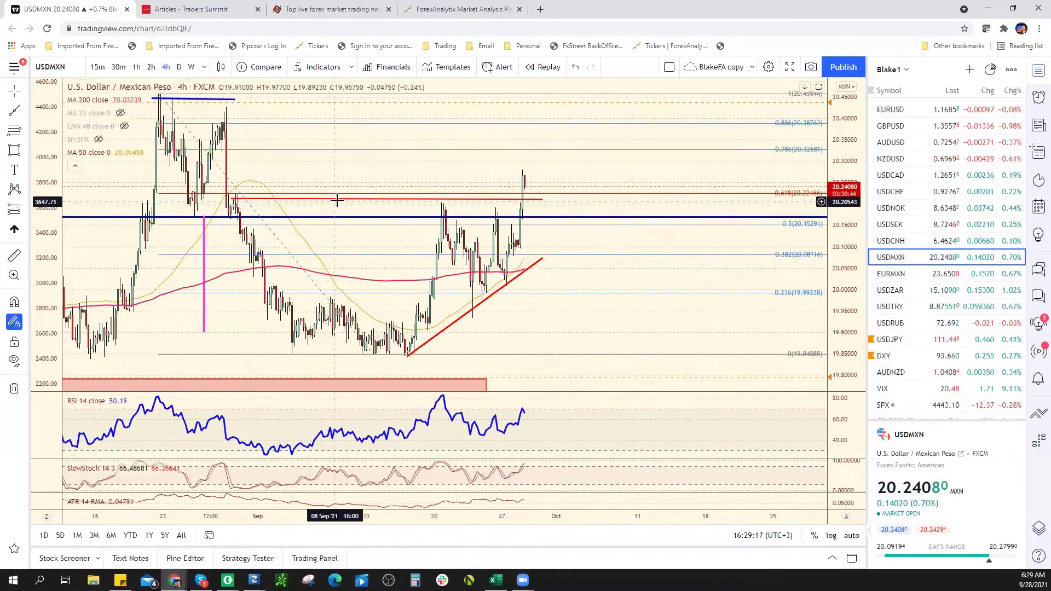
pyautogui.moveTo(336, 200)
pyautogui.mouseDown()
pyautogui.moveTo(536, 218)
pyautogui.moveTo(332, 201)
pyautogui.mouseUp()
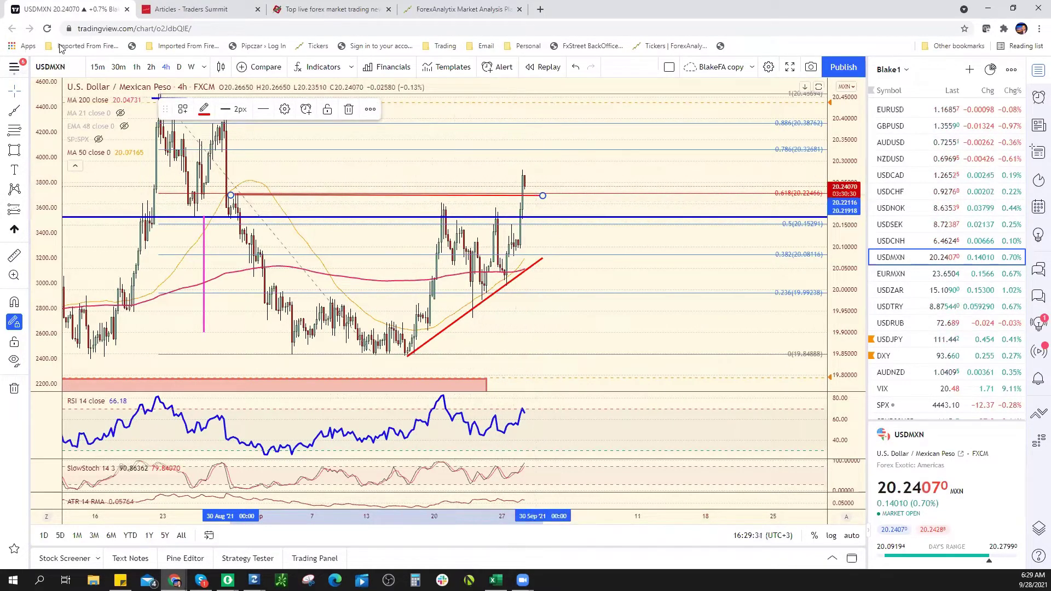
pyautogui.click(24, 113)
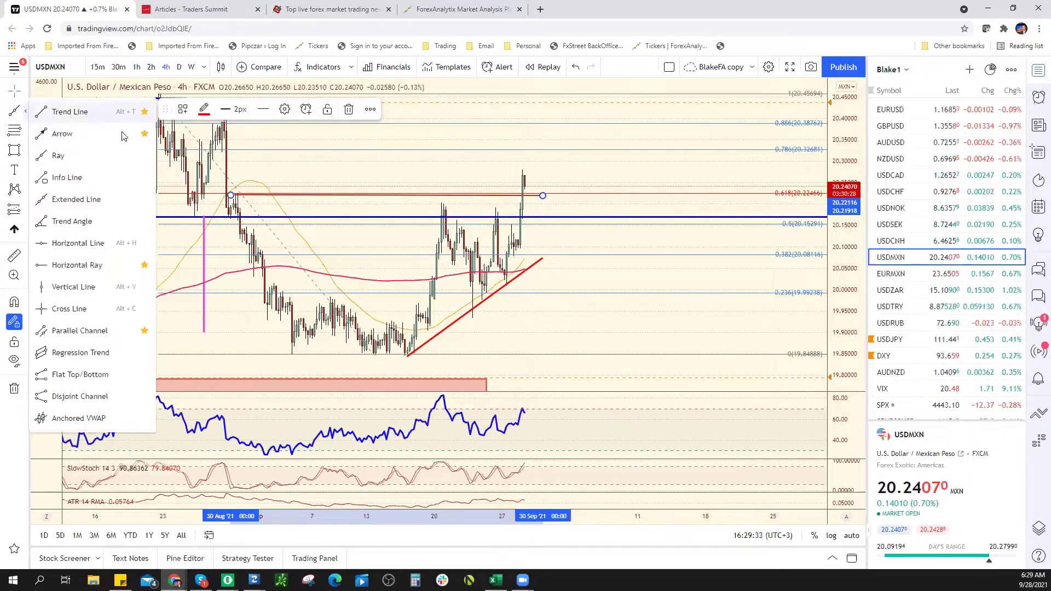
pyautogui.click(82, 111)
pyautogui.click(527, 189)
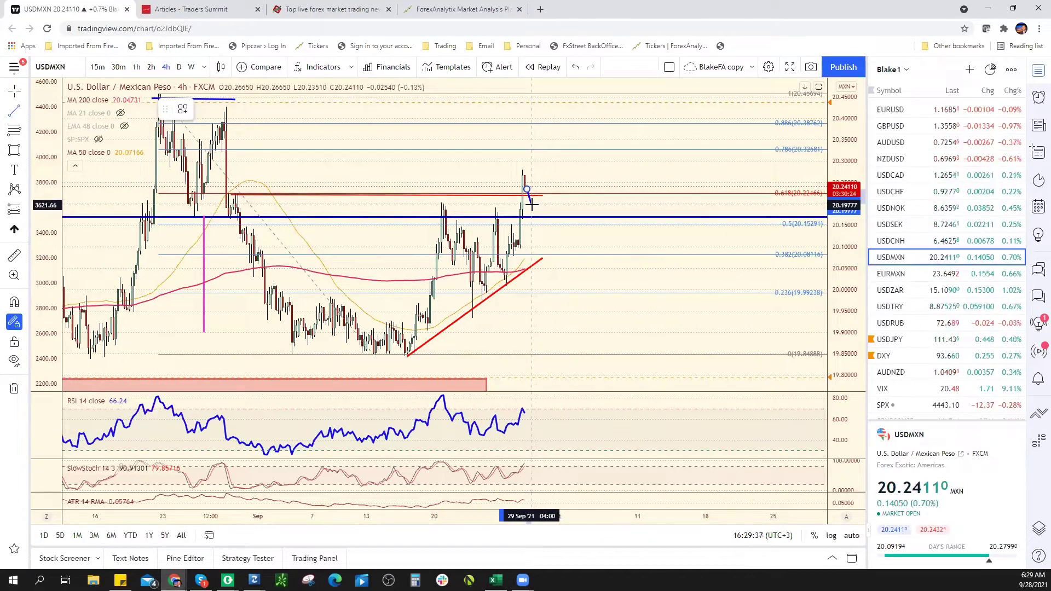
pyautogui.click(532, 203)
pyautogui.click(464, 208)
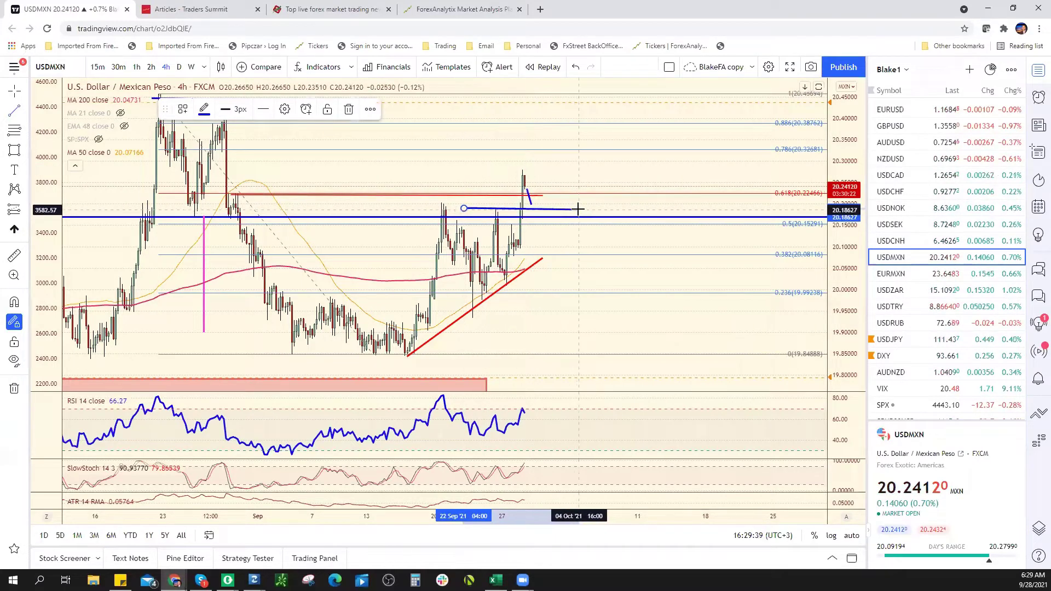
pyautogui.click(578, 209)
# Add another blue line from the latest peak and a projected rally line up from the dip
pyautogui.click(527, 189)
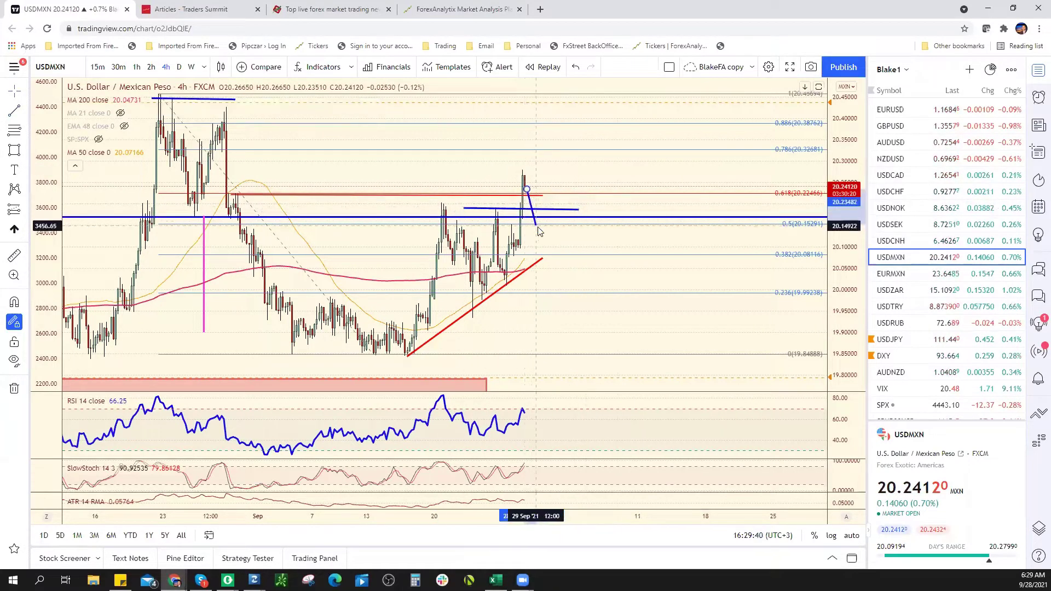
pyautogui.doubleClick(541, 231)
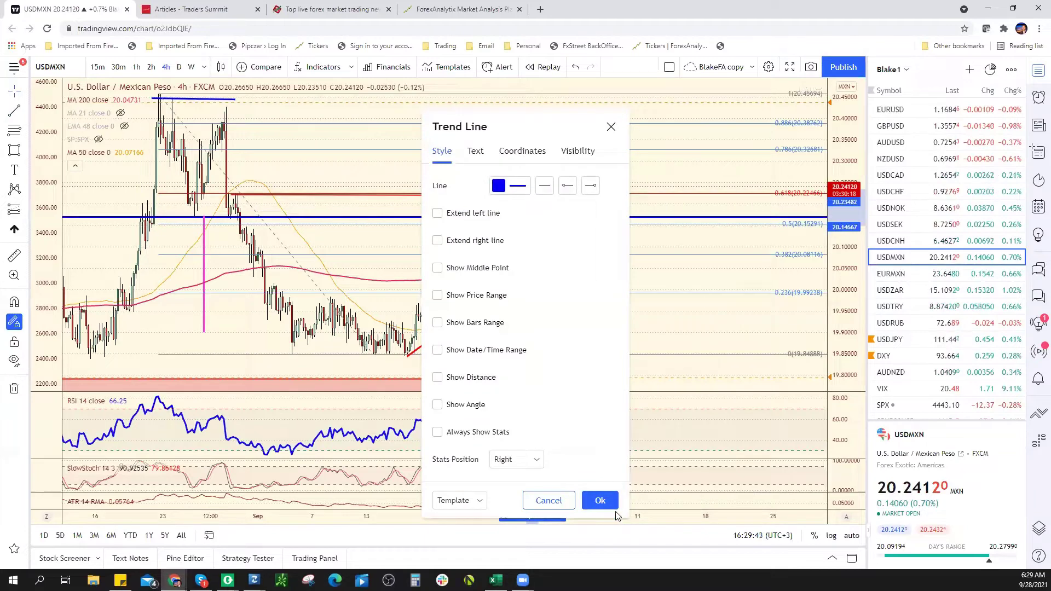
pyautogui.click(597, 500)
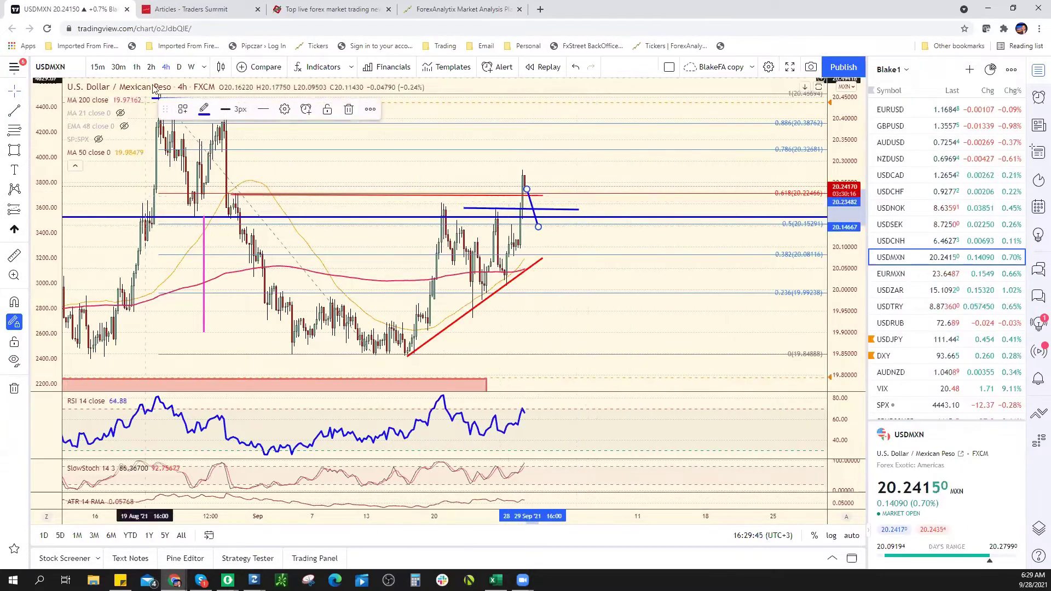
pyautogui.click(14, 111)
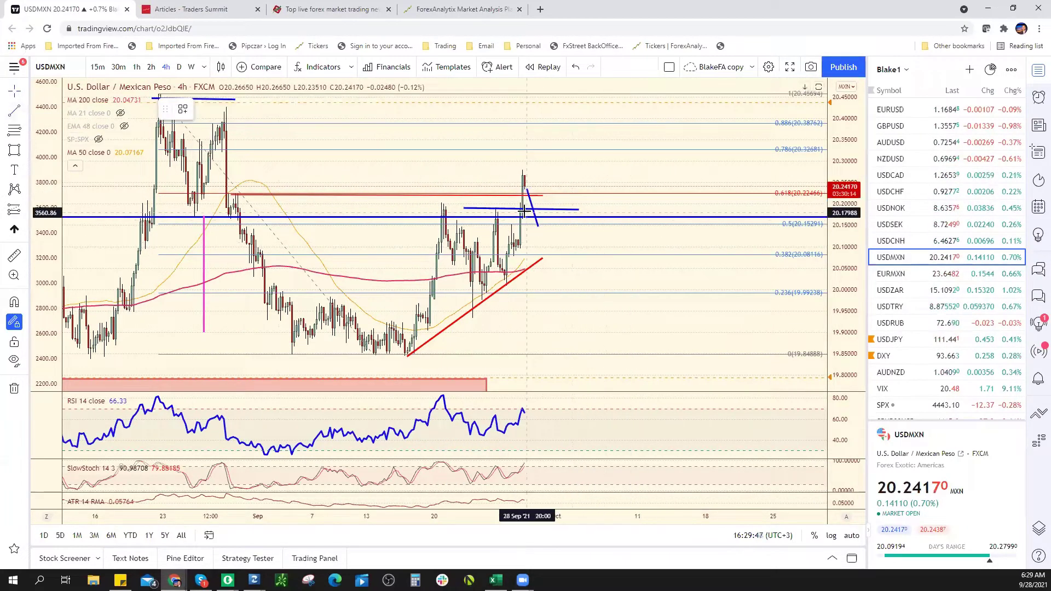
pyautogui.click(538, 226)
pyautogui.click(575, 176)
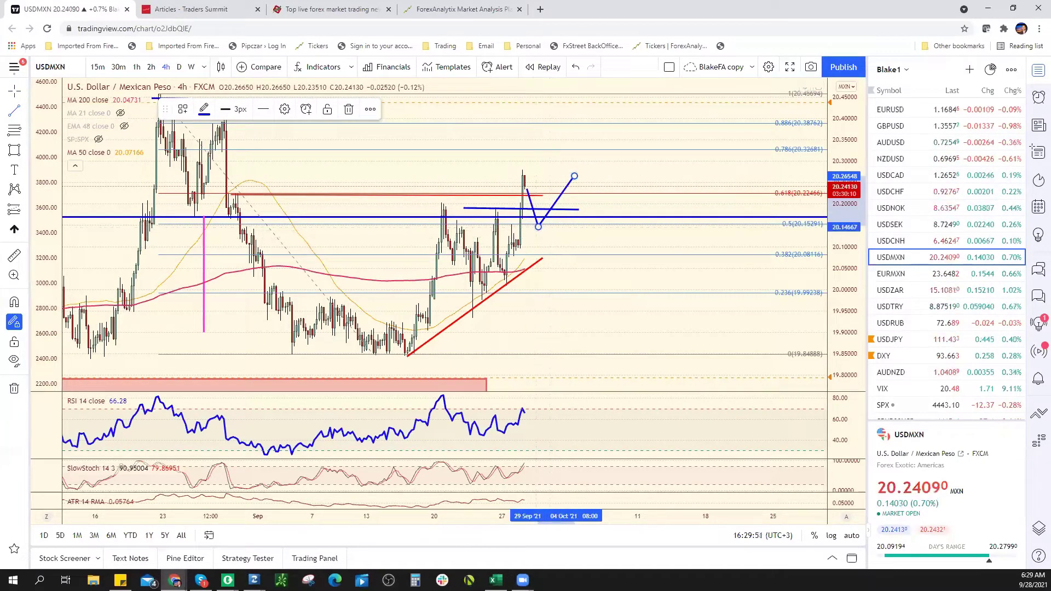
pyautogui.hotkey('alt', 'Tab')
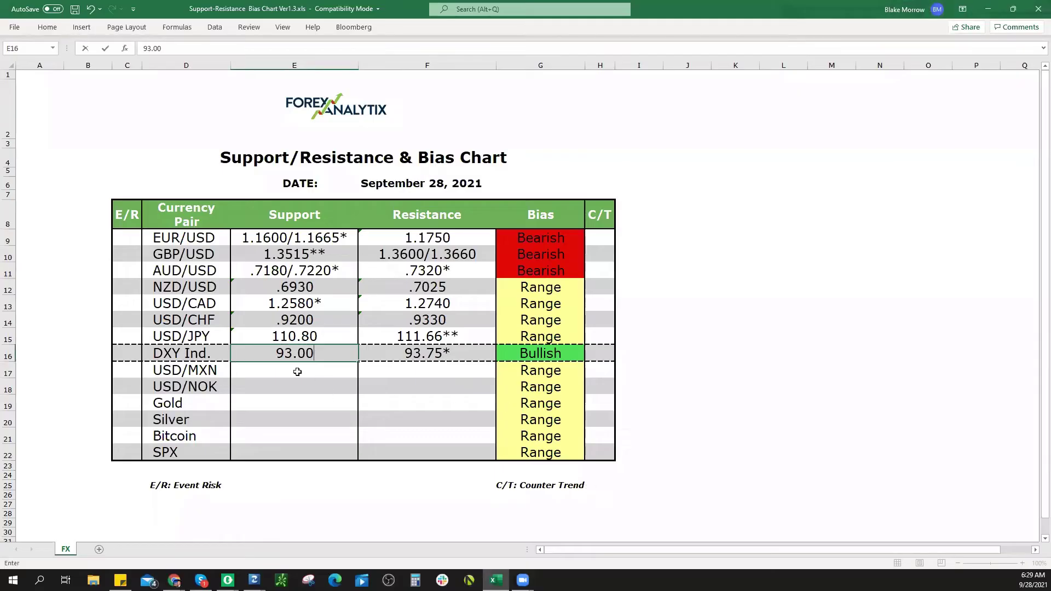
# Confirm 93.00 DXY support, then give USD/MXN support 20.15 and a Bullish bias
pyautogui.press('Return')
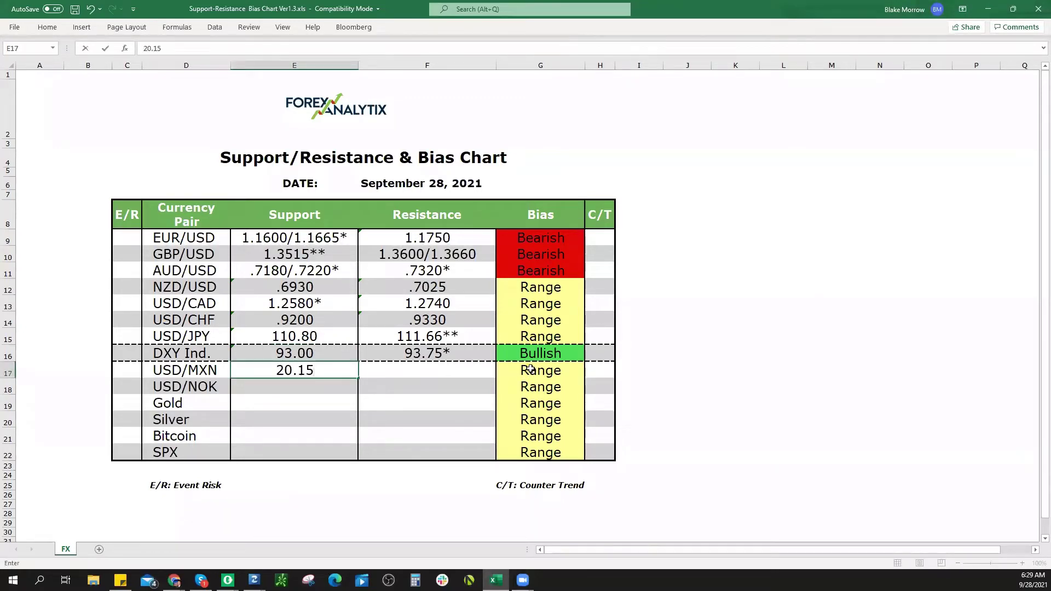
pyautogui.click(555, 372)
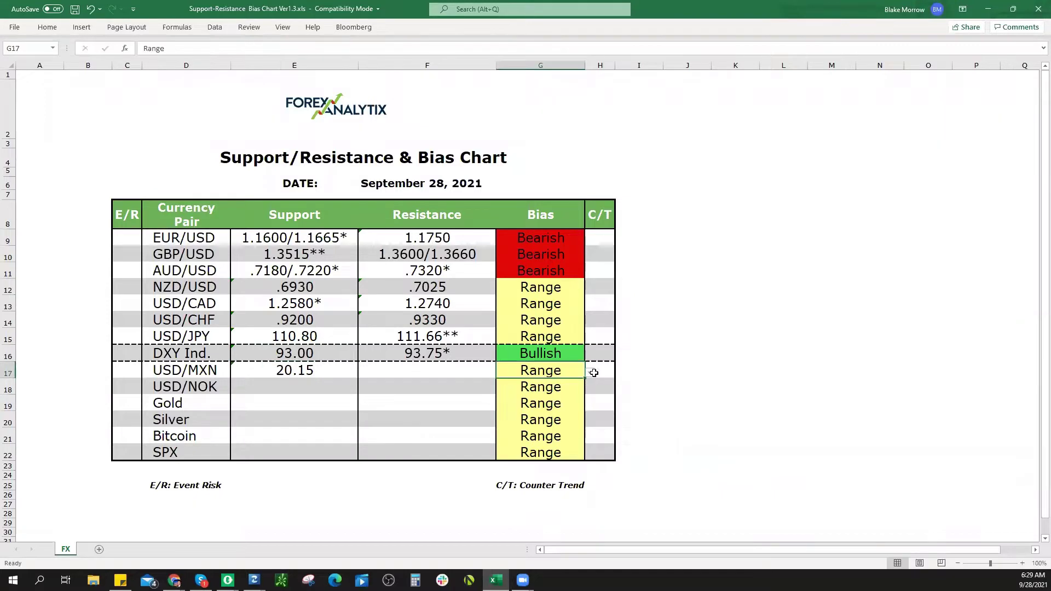
pyautogui.click(591, 372)
pyautogui.click(574, 385)
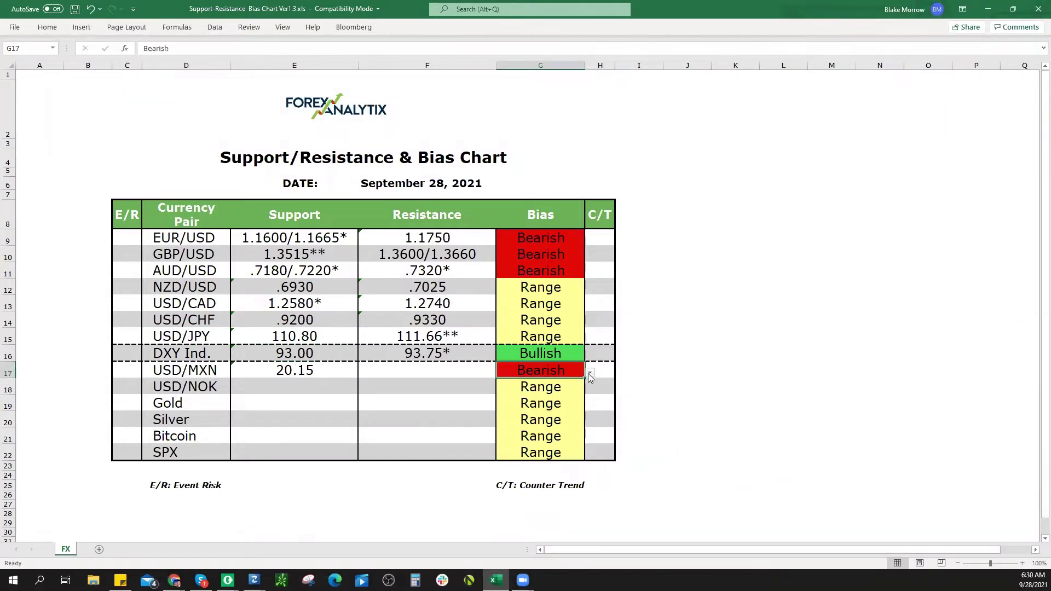
pyautogui.click(590, 377)
pyautogui.click(591, 377)
pyautogui.click(591, 374)
pyautogui.click(580, 386)
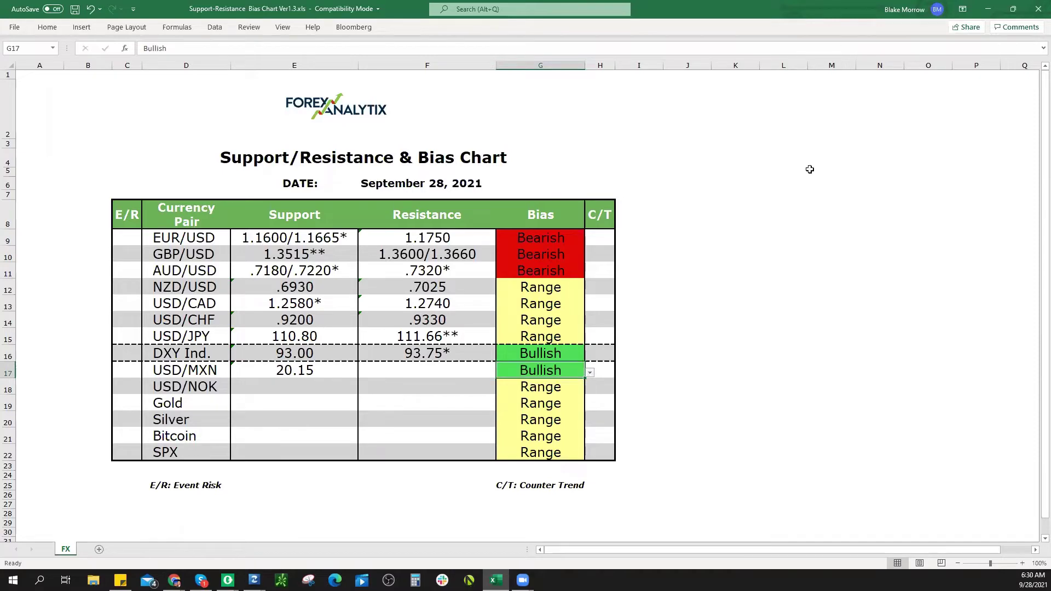
pyautogui.hotkey('alt', 'Tab')
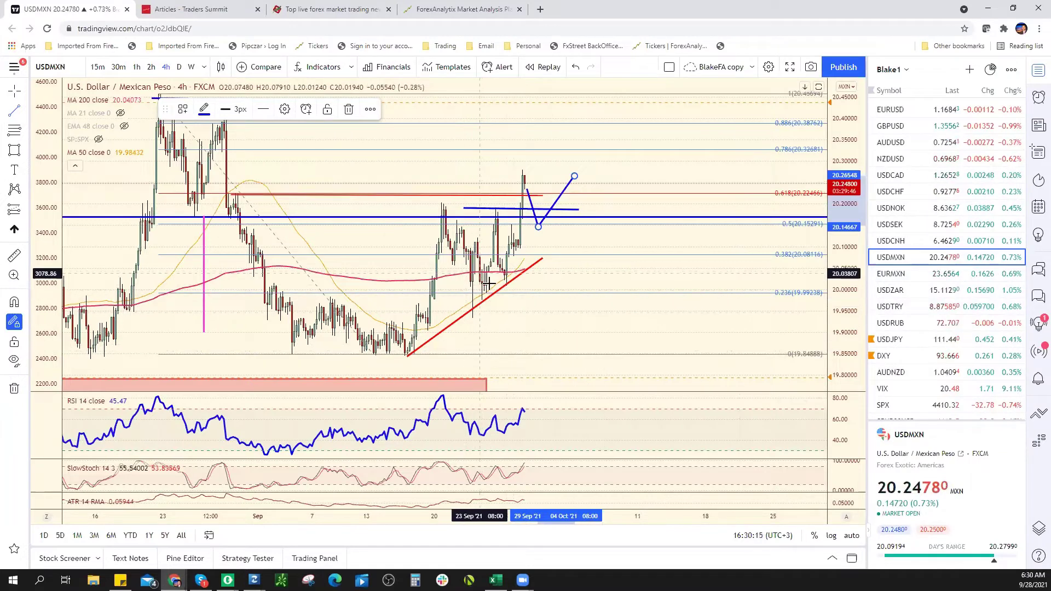
# Zoom out on the USD/MXN chart, then enter 20.3200 as its resistance in F17
pyautogui.scroll(-3, 520, 285)
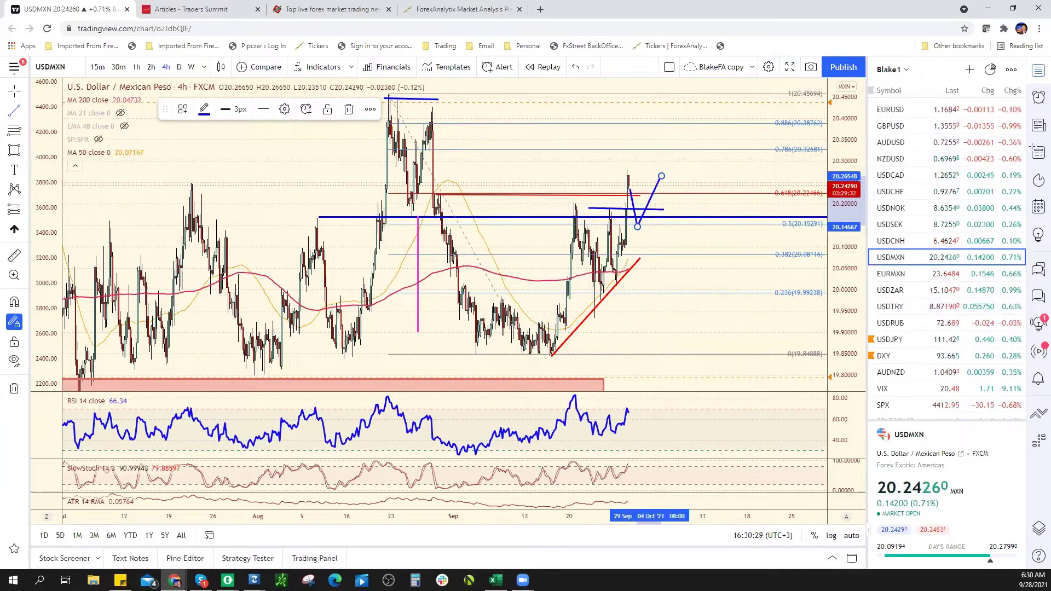
pyautogui.hotkey('alt', 'Tab')
pyautogui.click(462, 370)
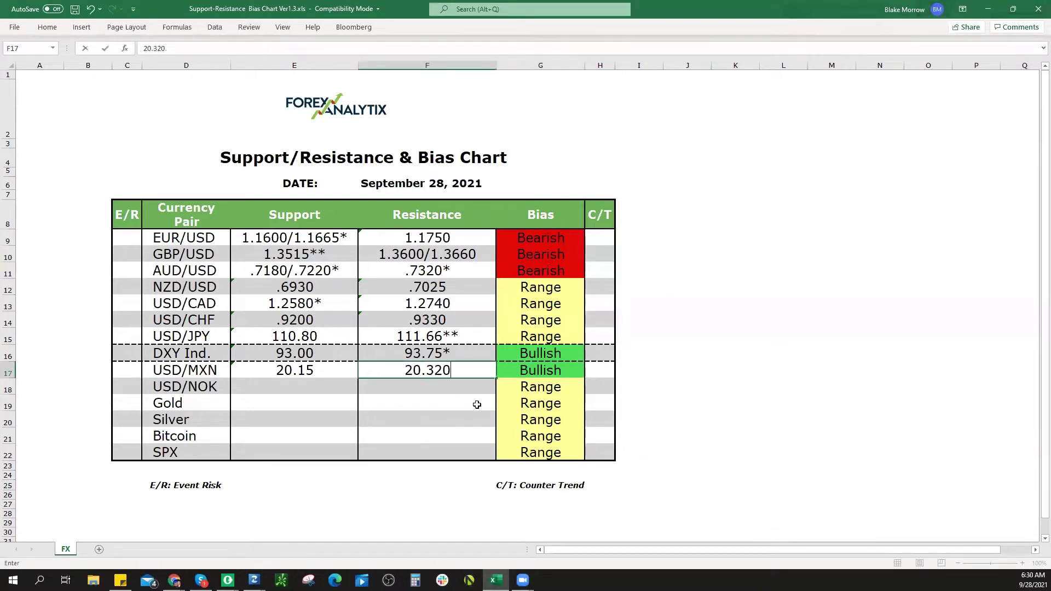
pyautogui.click(343, 365)
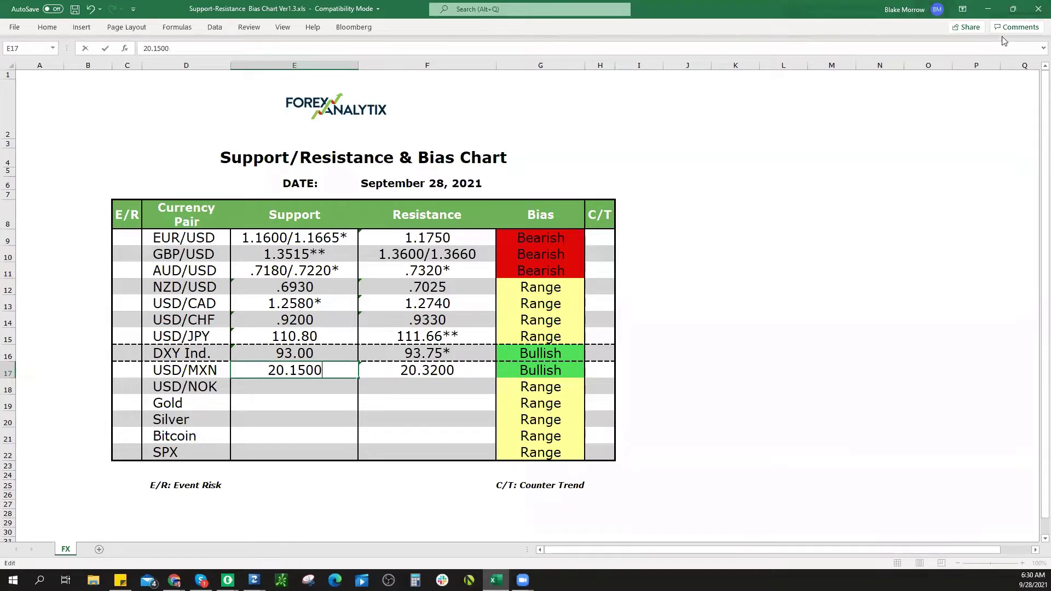
pyautogui.hotkey('alt', 'Tab')
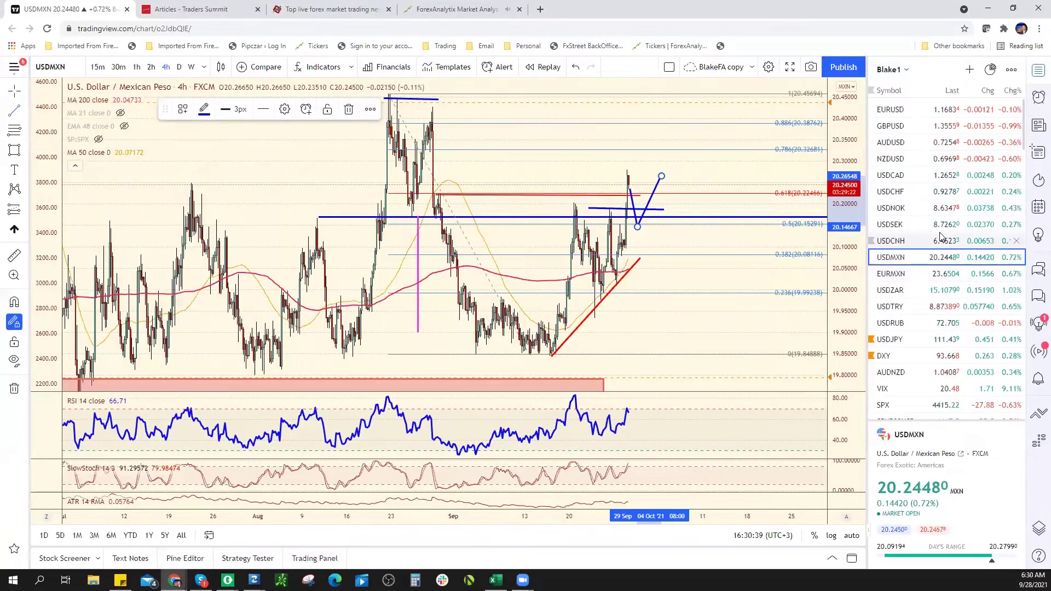
# Open USD/NOK and record its support 8.5500 and resistance 8.8000 in row 18
pyautogui.click(940, 216)
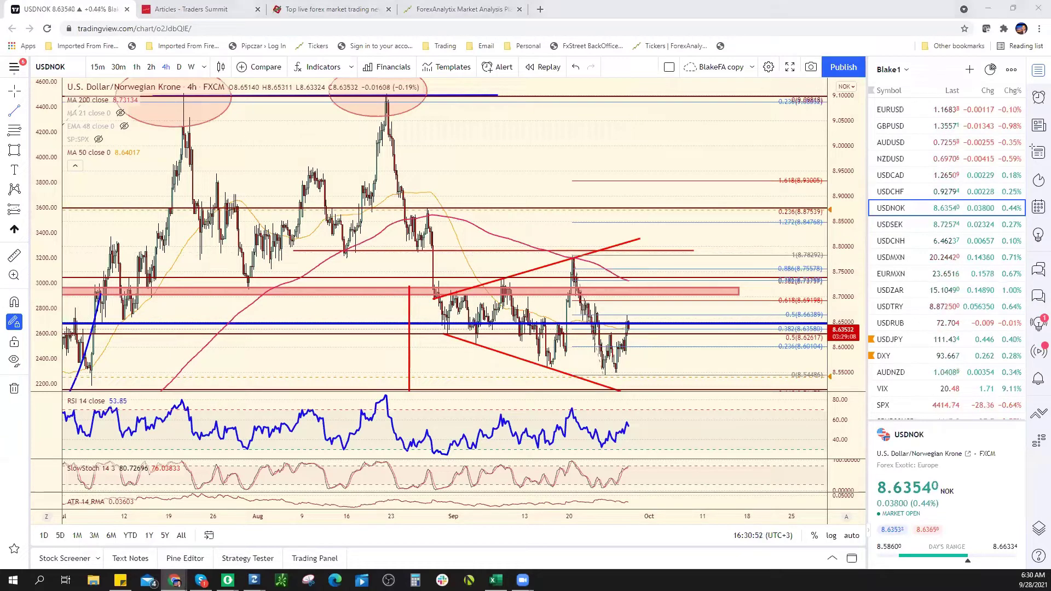
pyautogui.hotkey('alt', 'Tab')
pyautogui.click(308, 386)
pyautogui.write('8.5500')
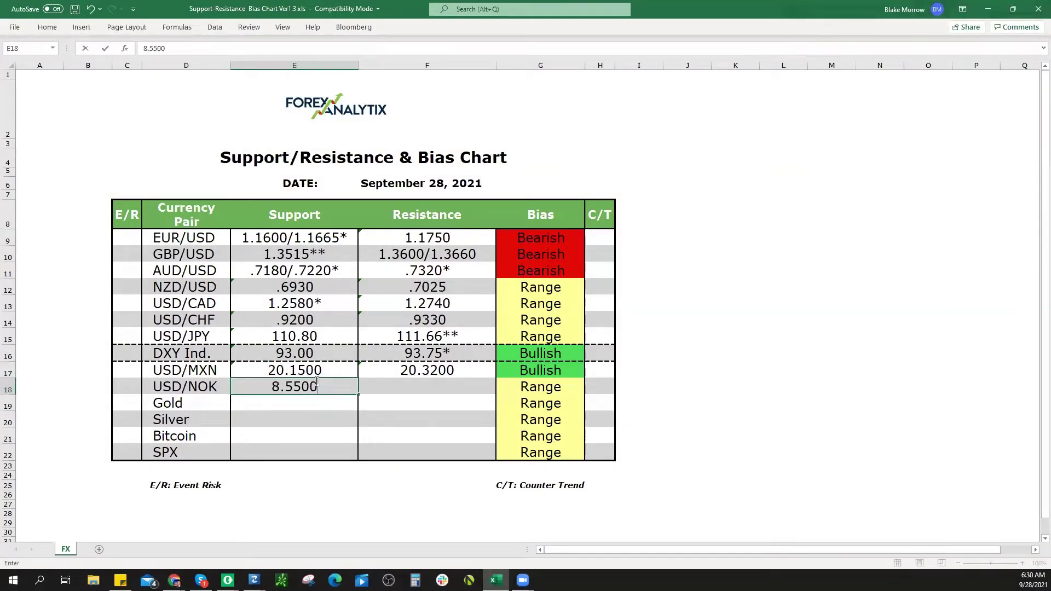
pyautogui.press('Tab')
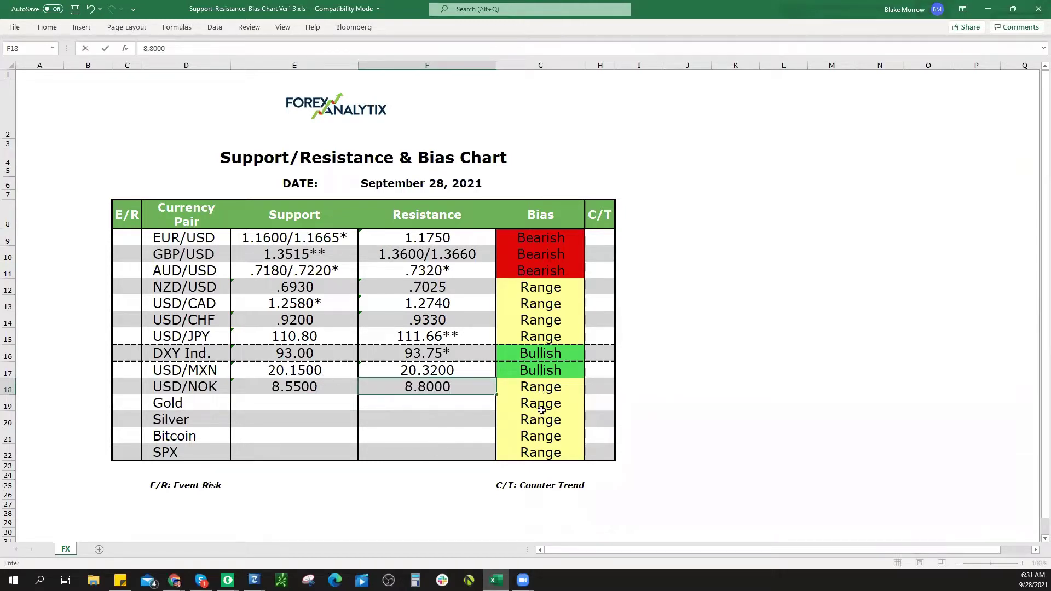
pyautogui.hotkey('alt', 'Tab')
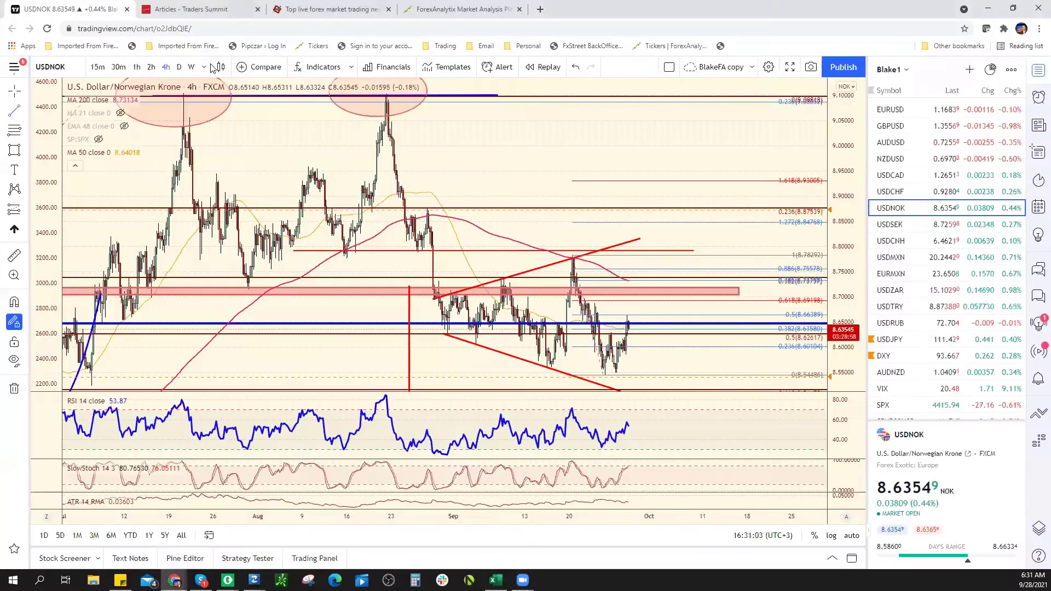
# Review the full USD/NOK daily history, then bring up the WTICOUSD daily chart
pyautogui.click(180, 69)
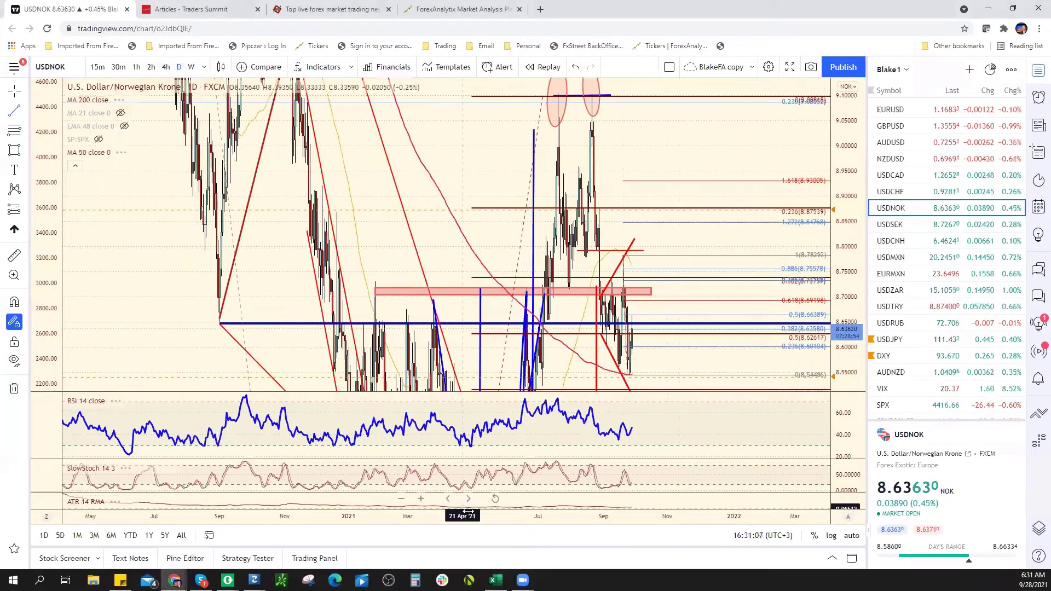
pyautogui.click(494, 499)
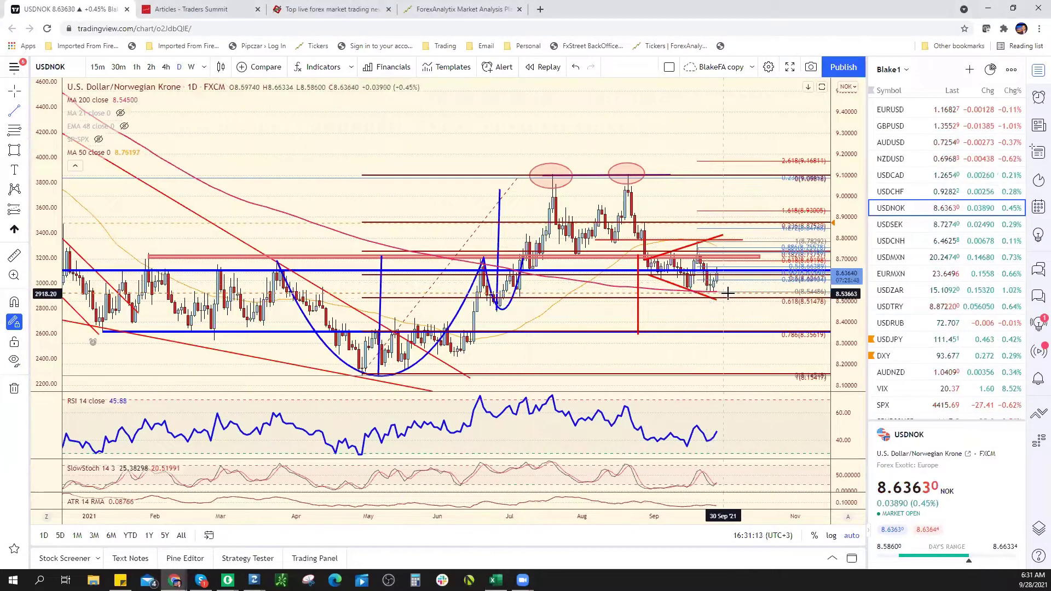
pyautogui.scroll(-5, 942, 368)
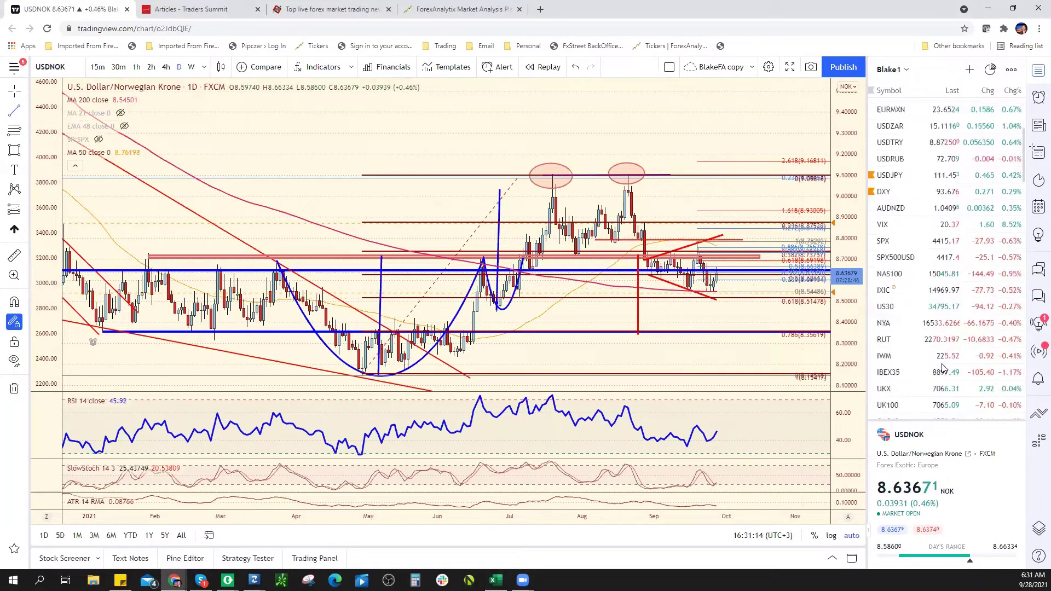
pyautogui.scroll(-3, 942, 368)
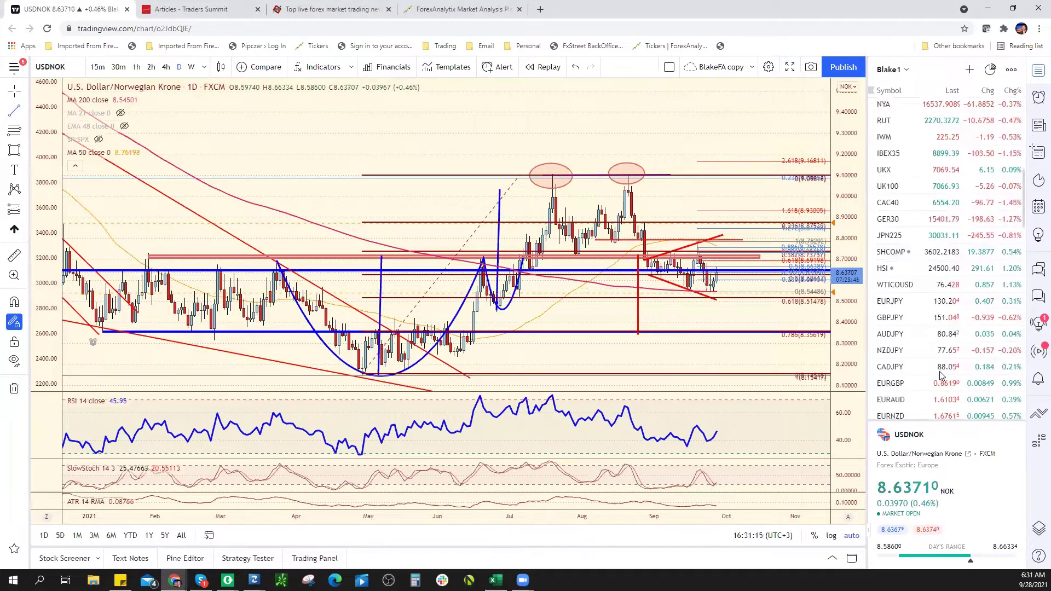
pyautogui.click(939, 286)
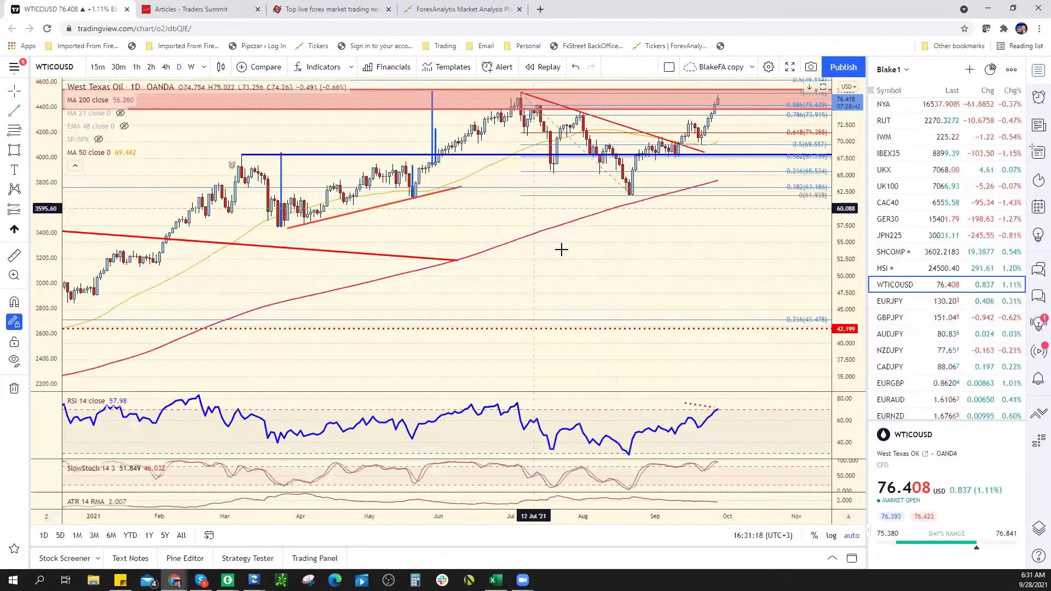
# Zoom the West Texas Oil chart out to its full history, then load the USD/JPY daily chart
pyautogui.scroll(-3, 561, 250)
pyautogui.scroll(-3, 763, 176)
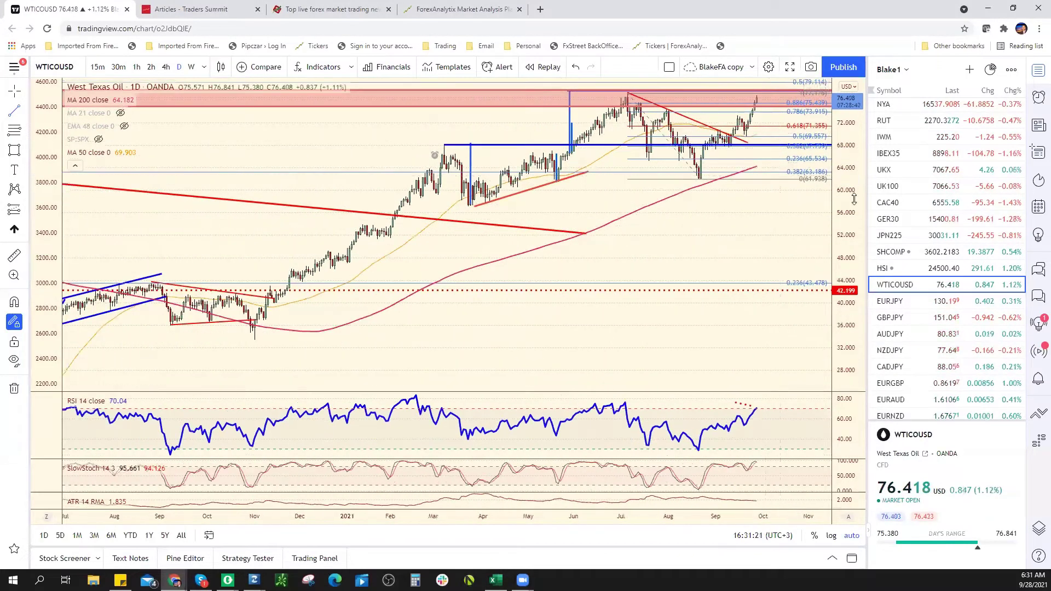
pyautogui.moveTo(854, 198); pyautogui.dragTo(854, 227)
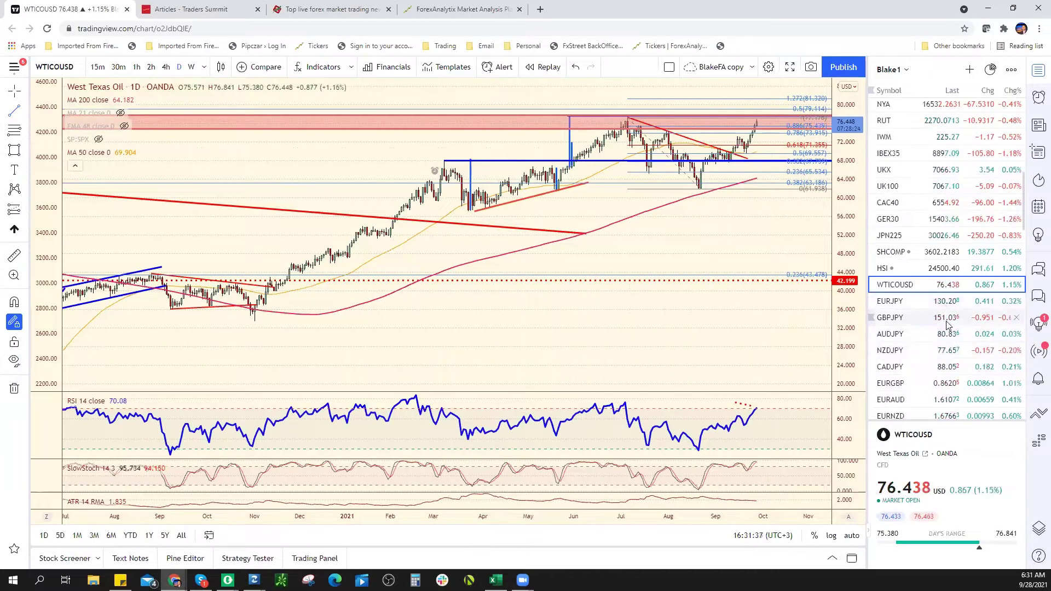
pyautogui.scroll(-5, 949, 326)
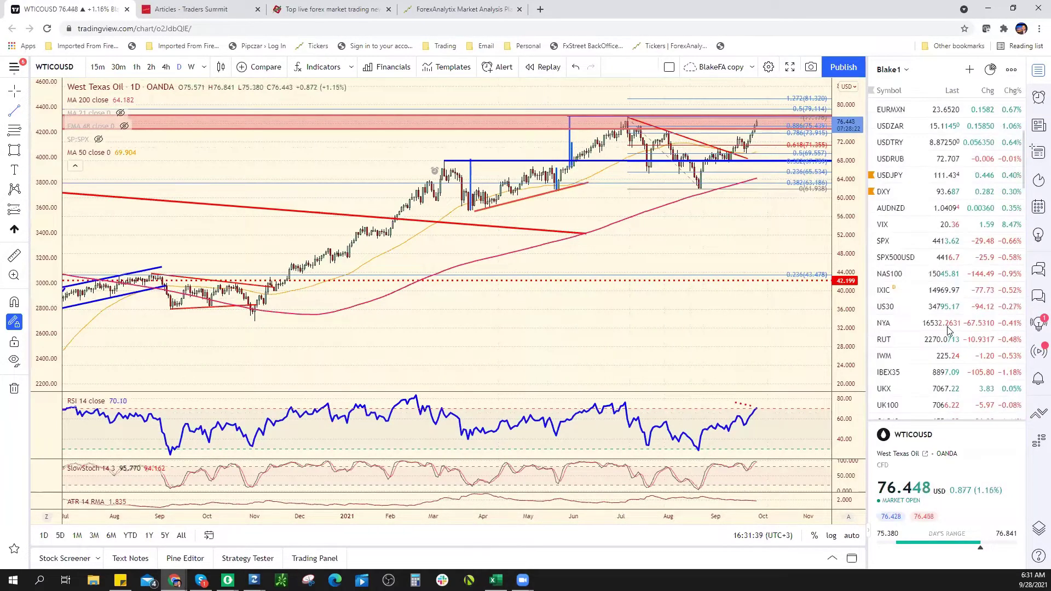
pyautogui.click(940, 340)
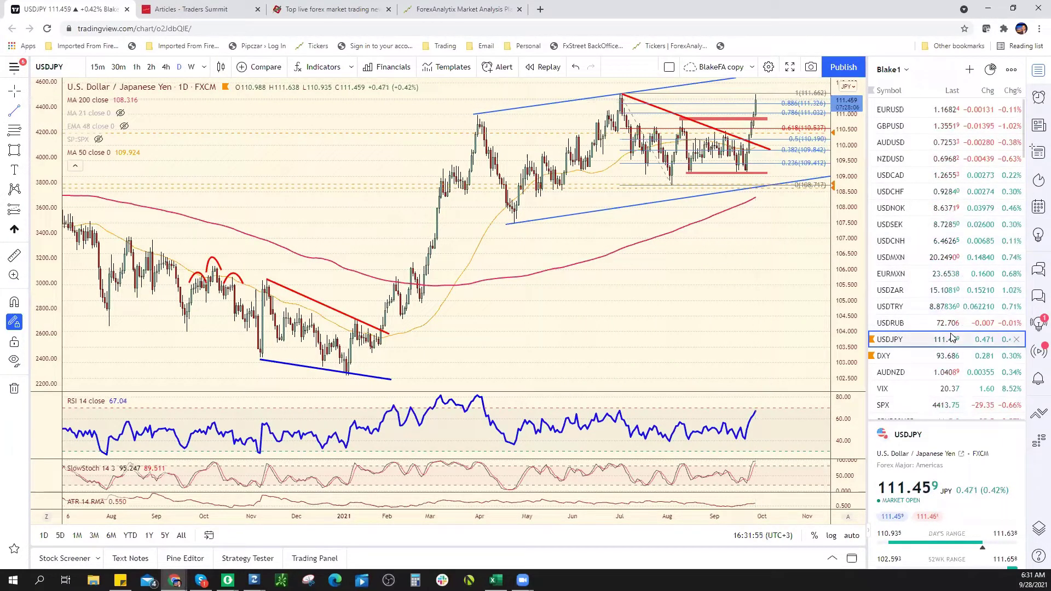
# Open the EURGBP chart and switch it to the 4-hour (240) interval
pyautogui.scroll(-3, 931, 317)
pyautogui.scroll(-5, 924, 320)
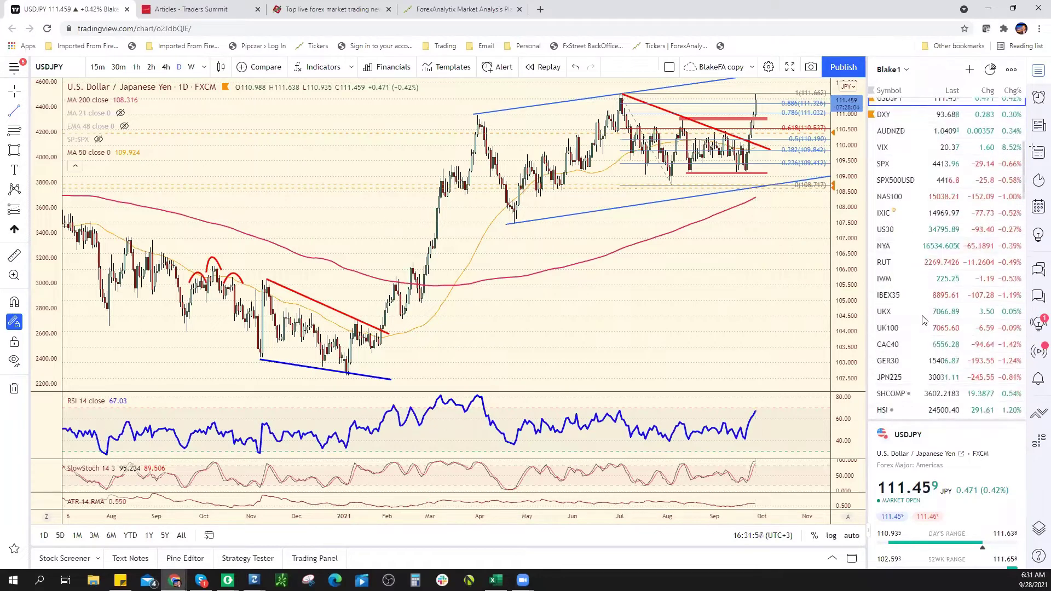
pyautogui.scroll(-2, 923, 240)
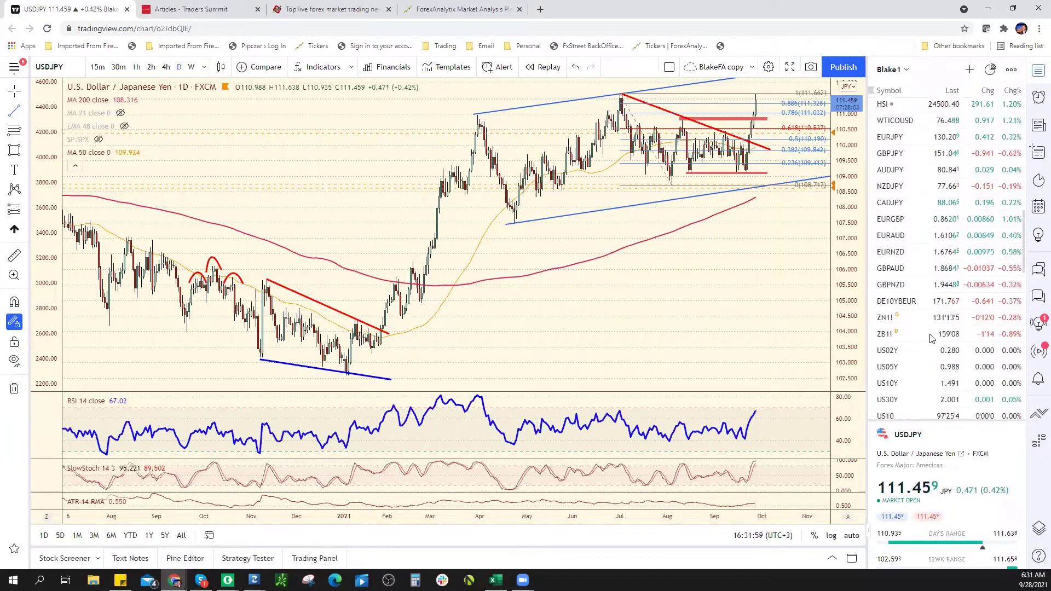
pyautogui.click(909, 219)
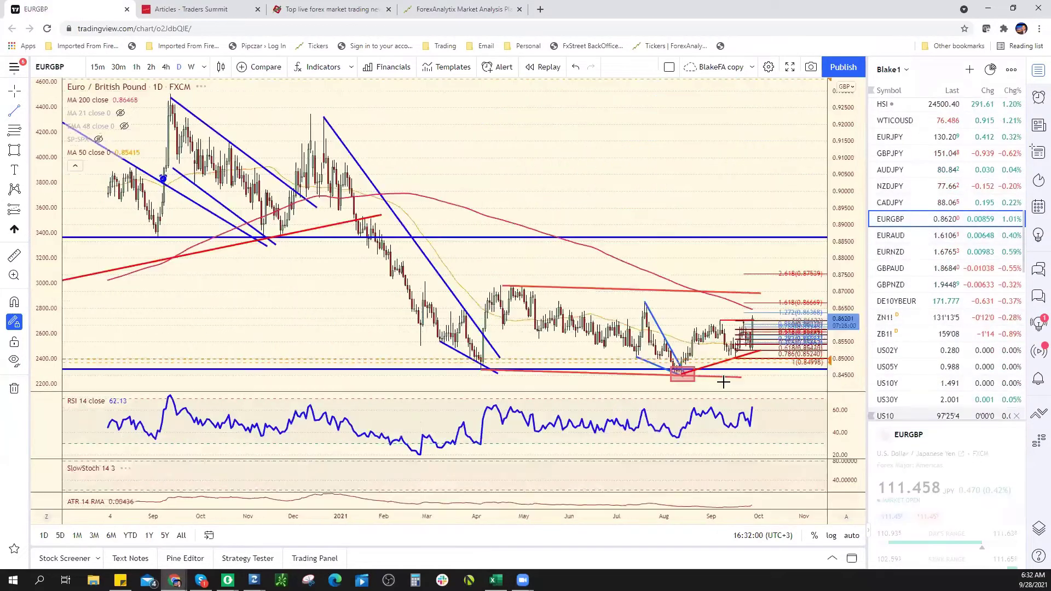
pyautogui.scroll(4, 679, 331)
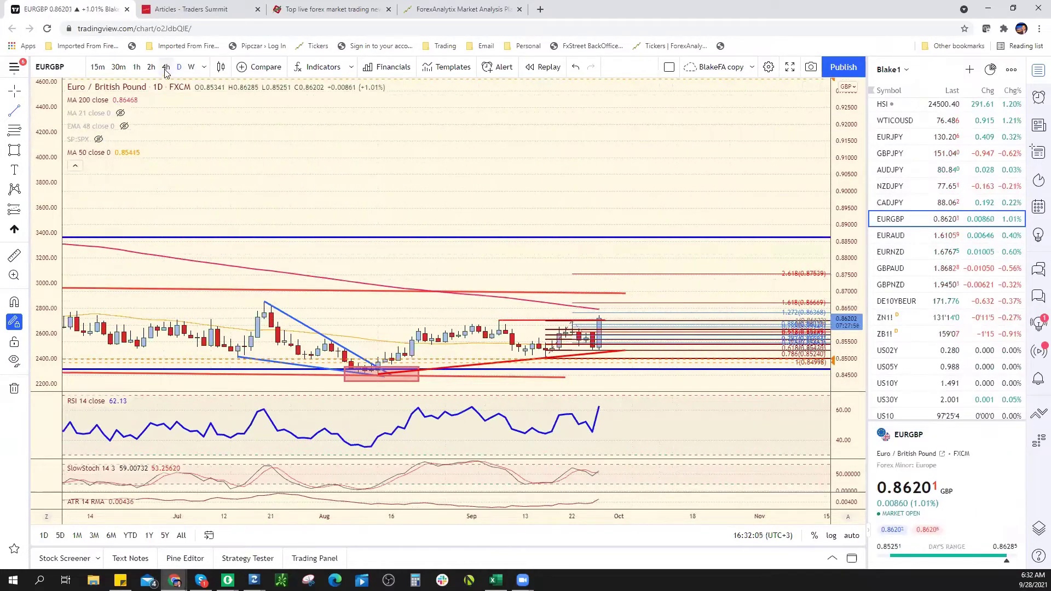
pyautogui.write('240')
pyautogui.press('Return')
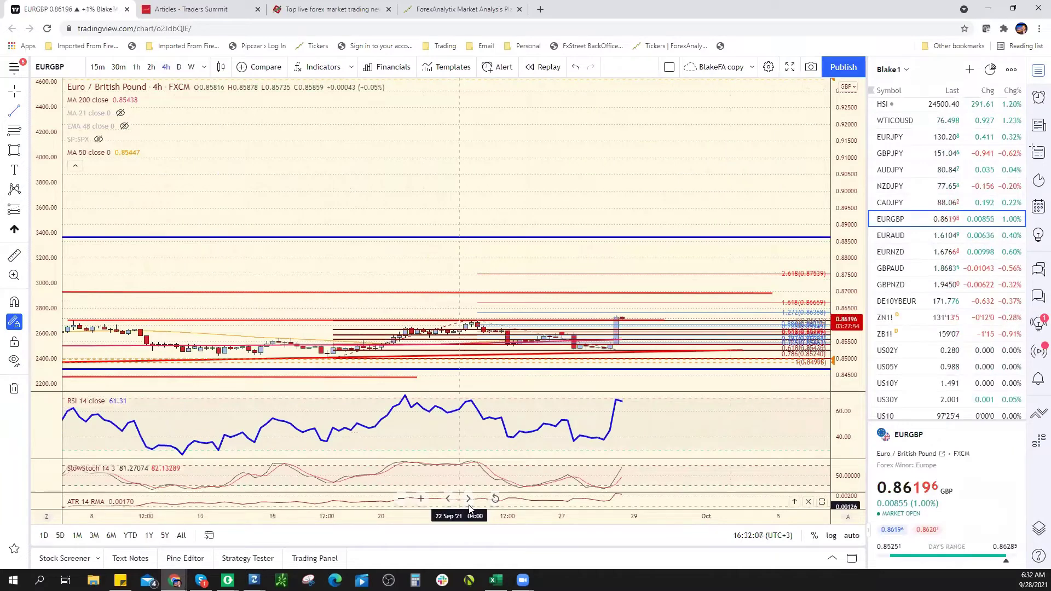
# Draw horizontal lines at the early-September high and near 0.8510, then delete the support line
pyautogui.scroll(-5, 650, 335)
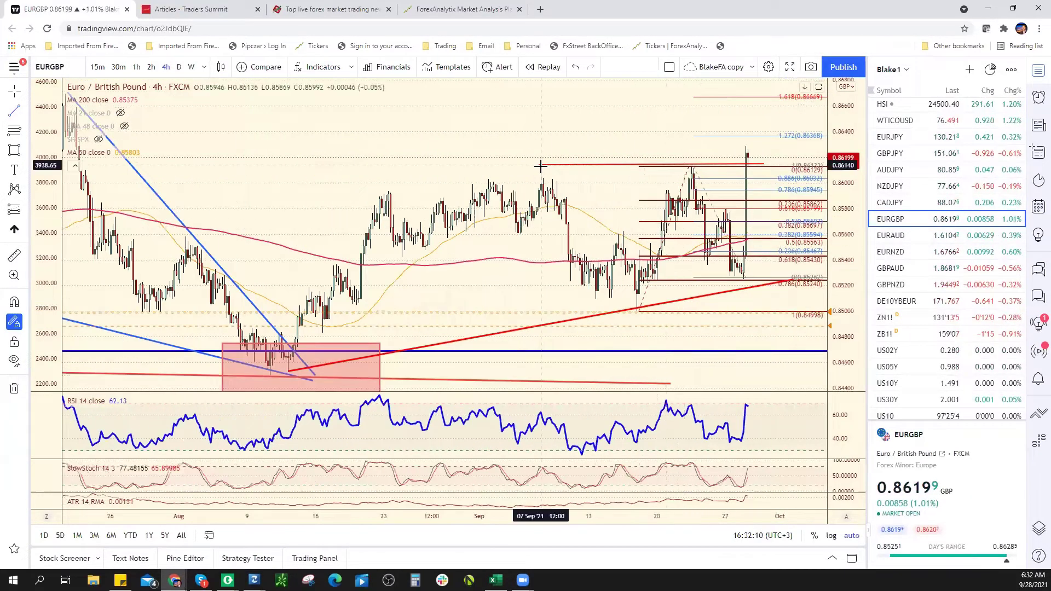
pyautogui.moveTo(541, 167); pyautogui.dragTo(691, 167)
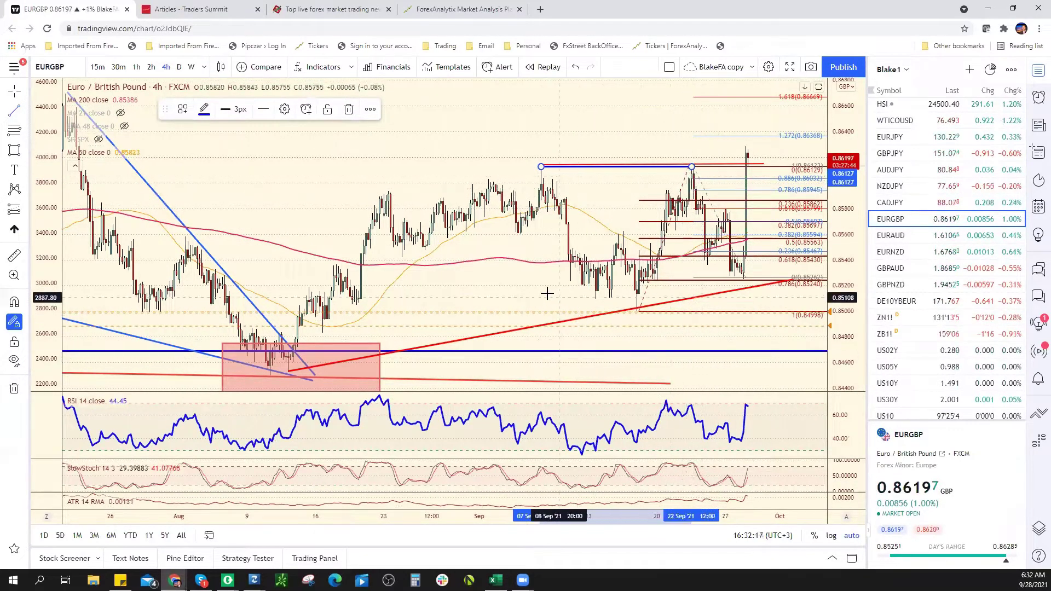
pyautogui.moveTo(547, 294); pyautogui.dragTo(773, 294)
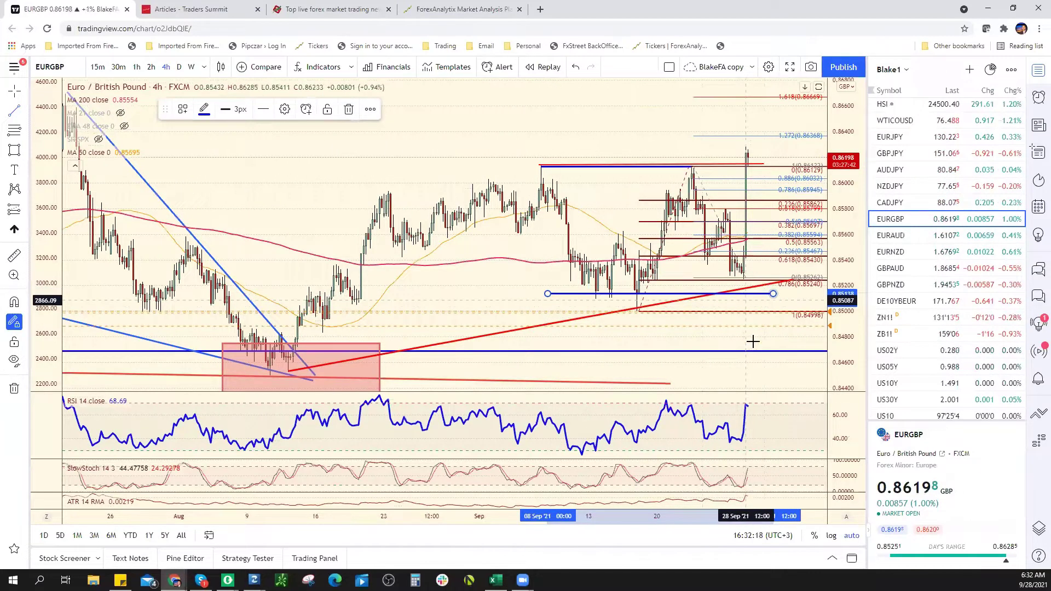
pyautogui.click(706, 217)
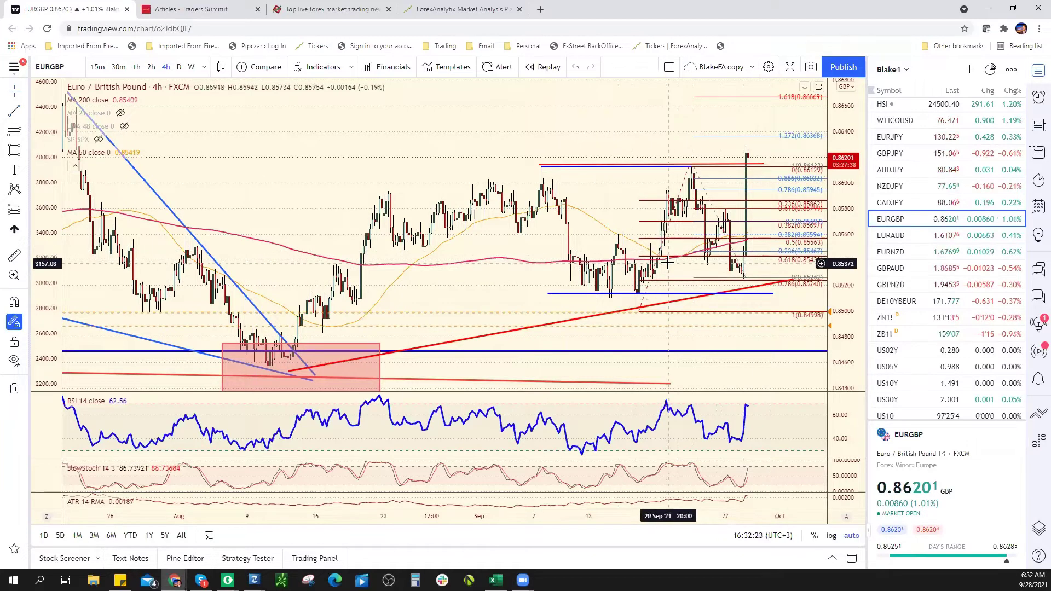
pyautogui.click(622, 295)
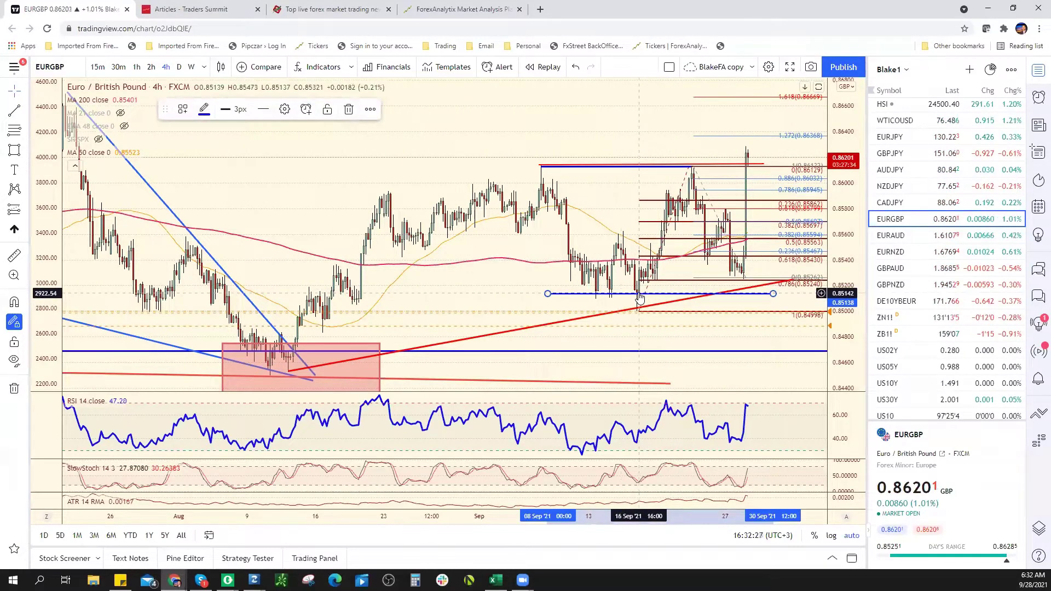
pyautogui.press('Delete')
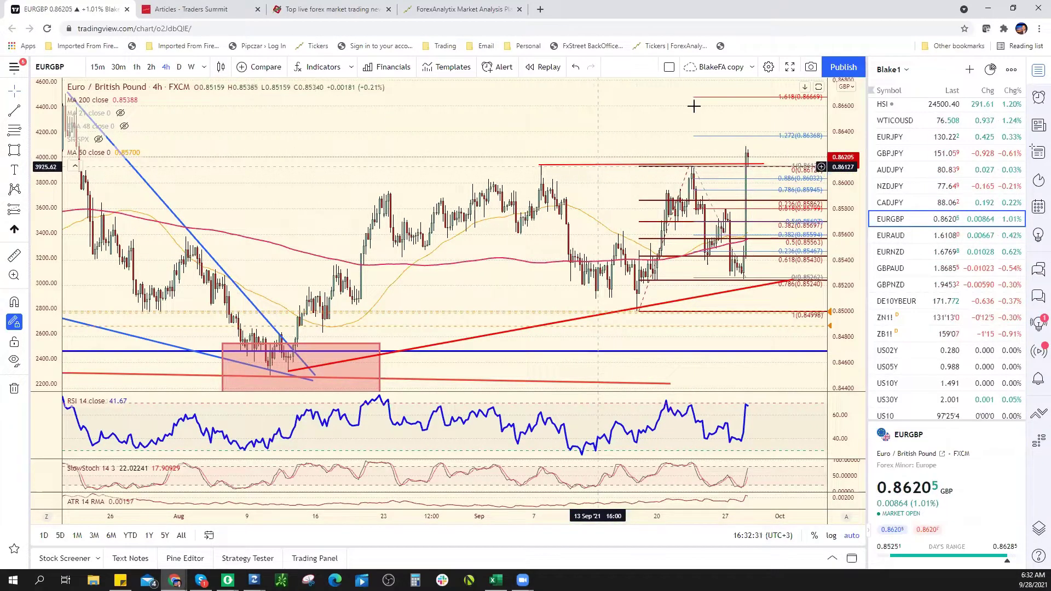
# Bring the USDJPY chart back up from the watchlist
pyautogui.scroll(3, 953, 241)
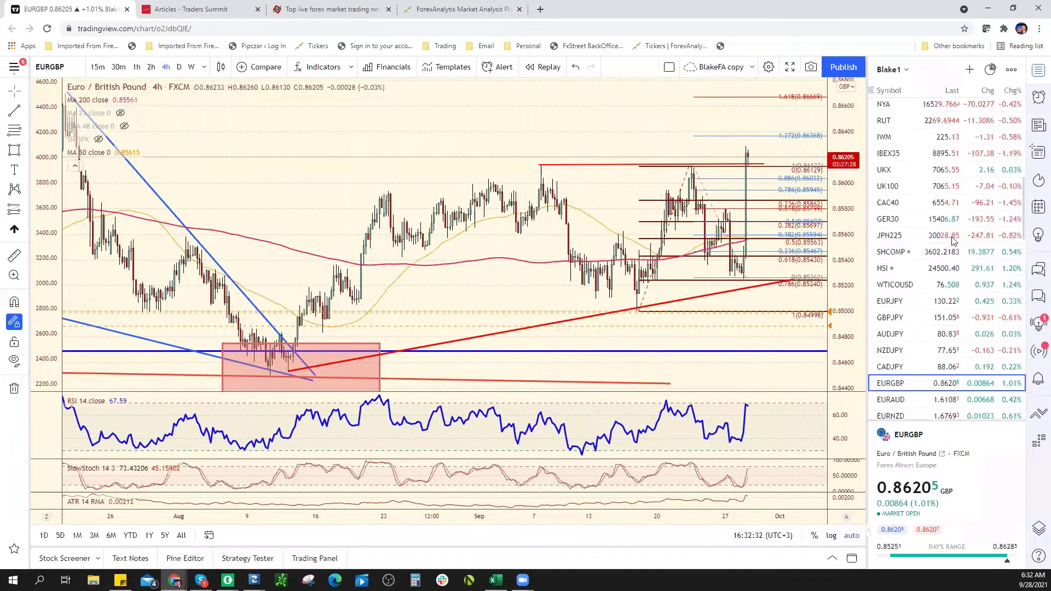
pyautogui.scroll(6, 953, 241)
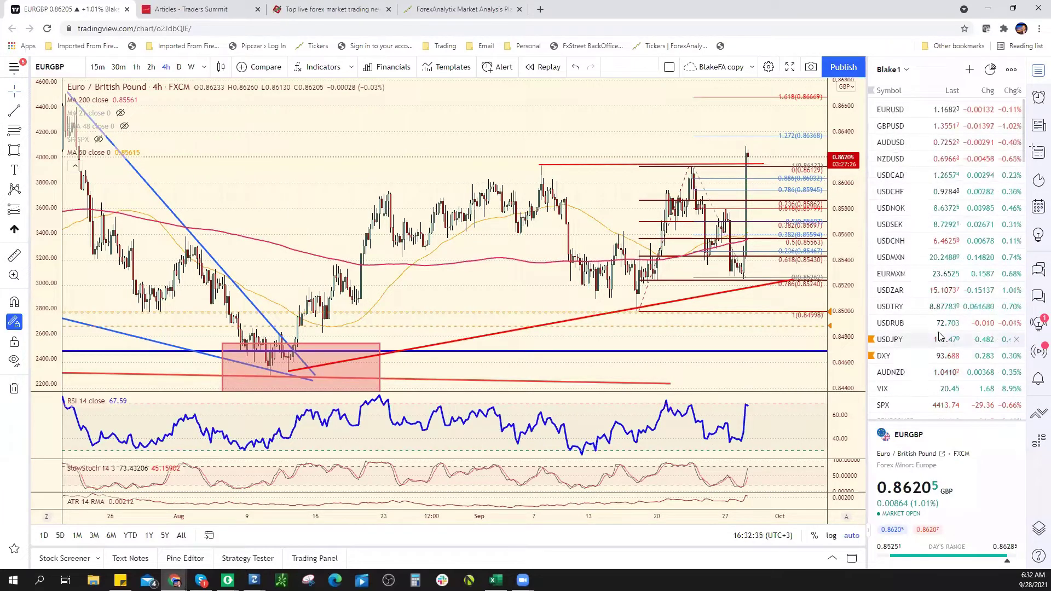
pyautogui.click(940, 337)
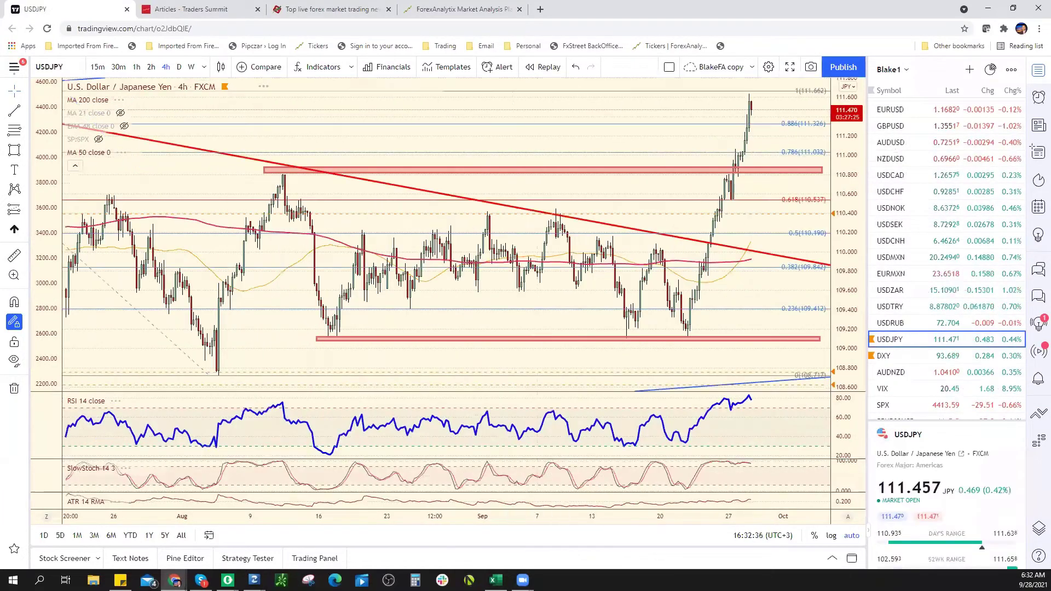
# Switch USDJPY to daily and move the red resistance zone up to the recent high, extending it right
pyautogui.click(178, 67)
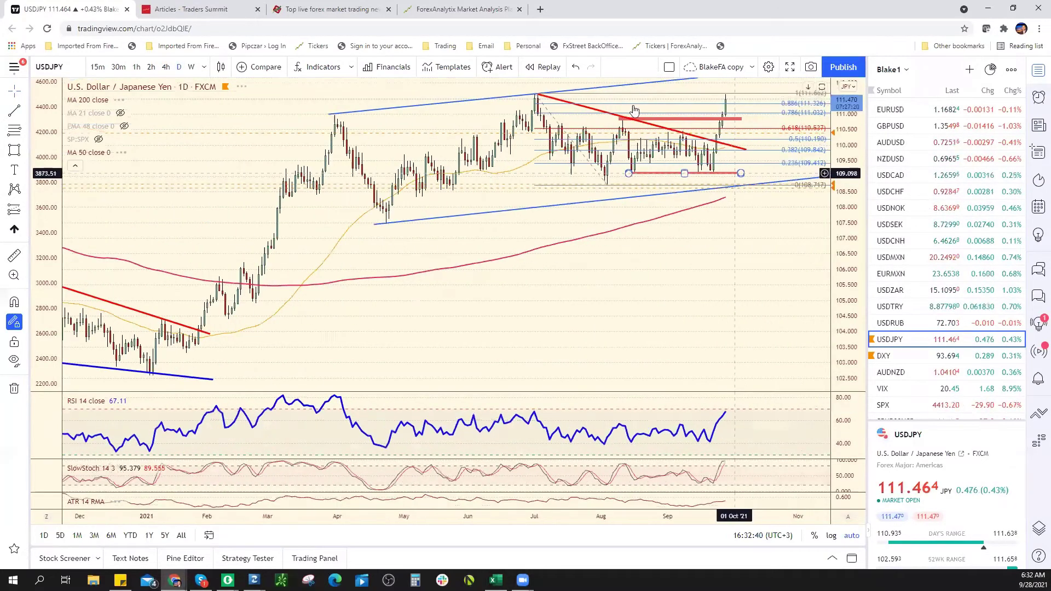
pyautogui.scroll(-4, 634, 111)
pyautogui.moveTo(668, 101); pyautogui.dragTo(646, 93)
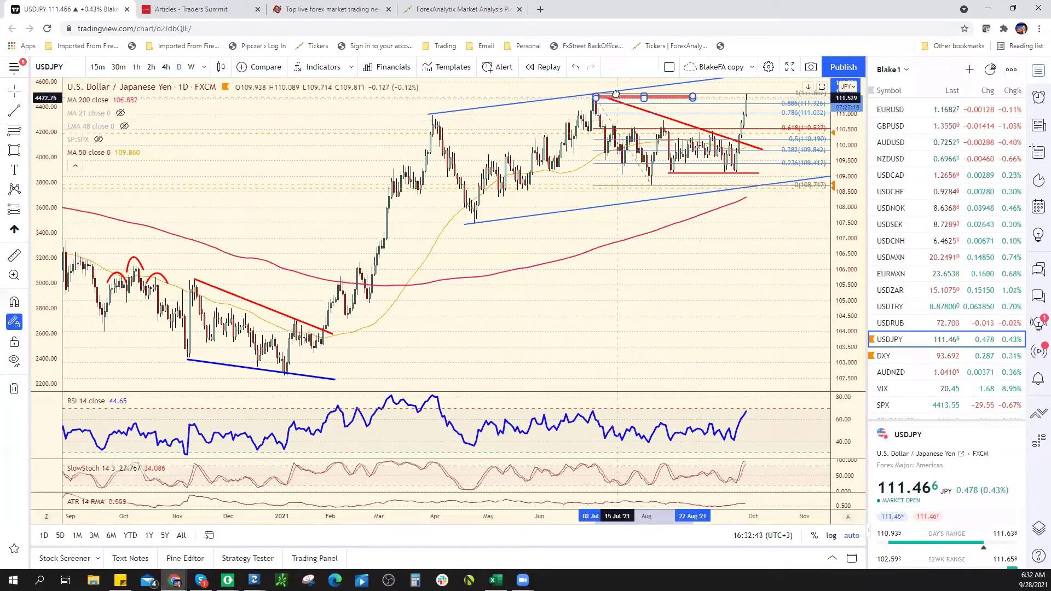
pyautogui.moveTo(789, 98); pyautogui.dragTo(792, 95)
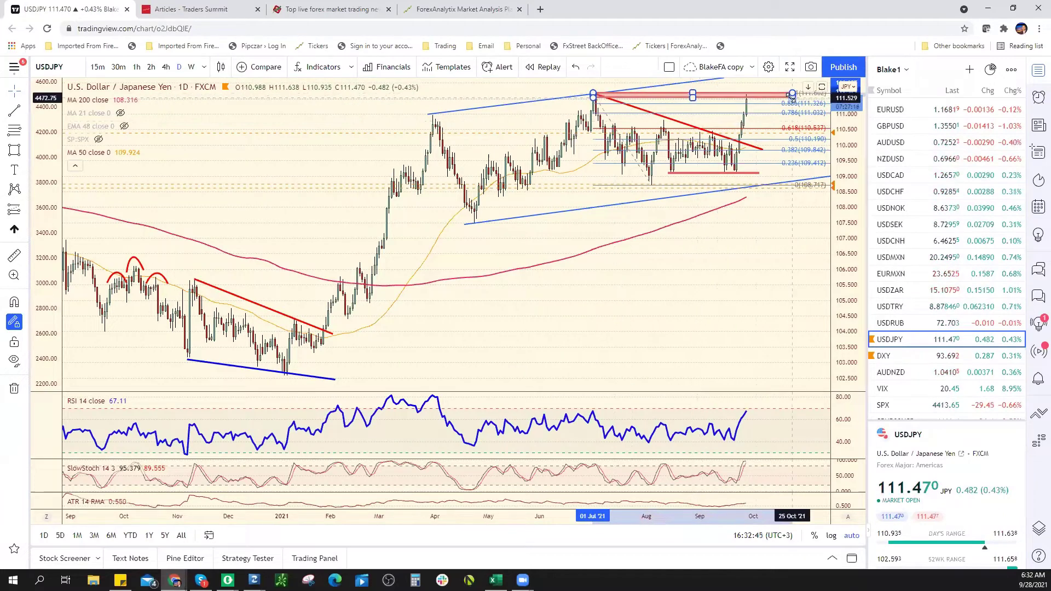
# Draw a test projection line from the recent high down to support, plus a horizontal support line
pyautogui.click(17, 111)
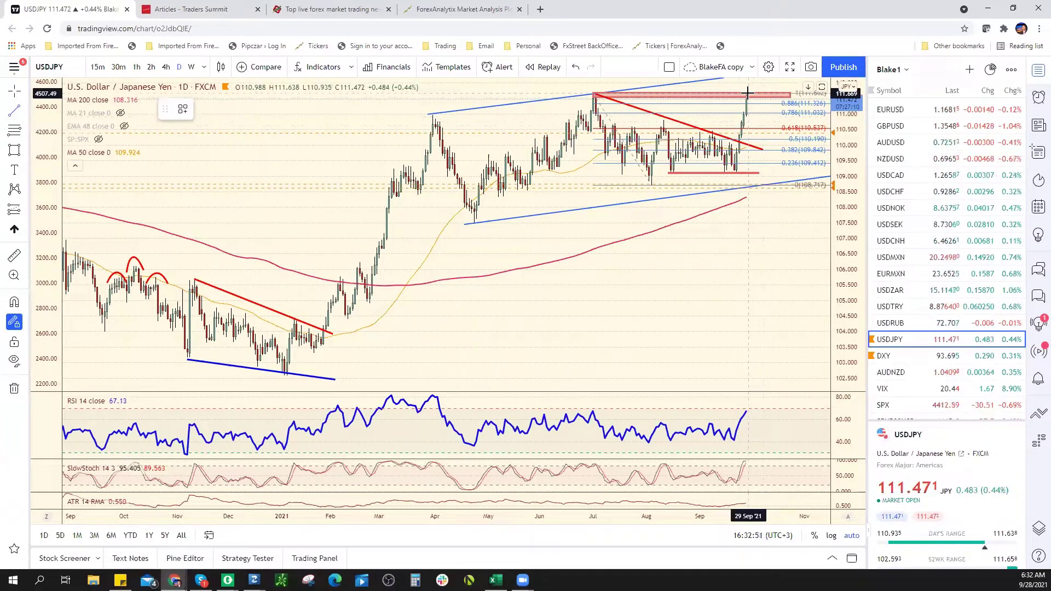
pyautogui.click(748, 93)
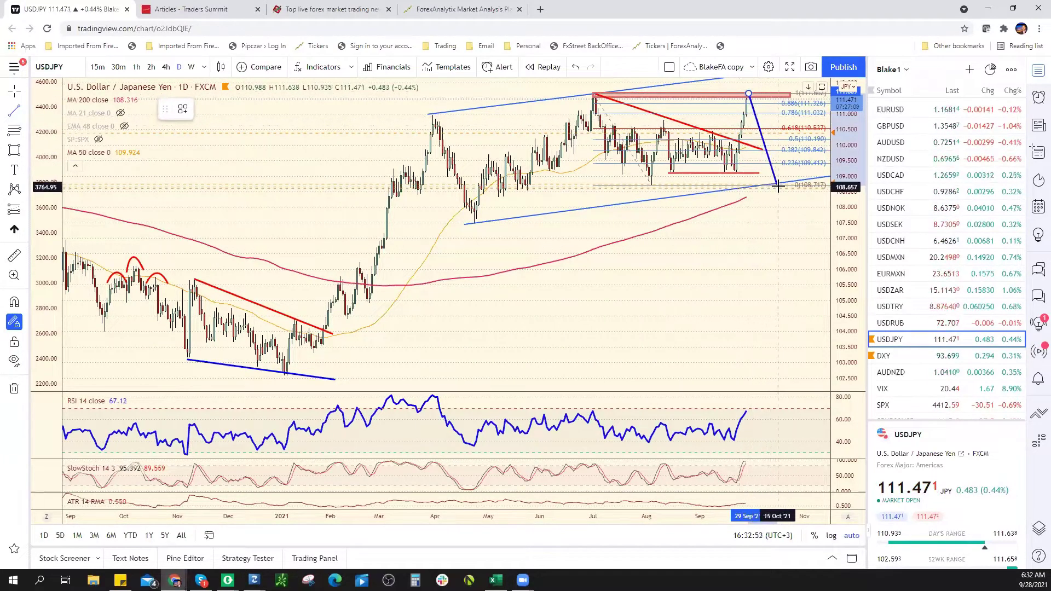
pyautogui.click(779, 185)
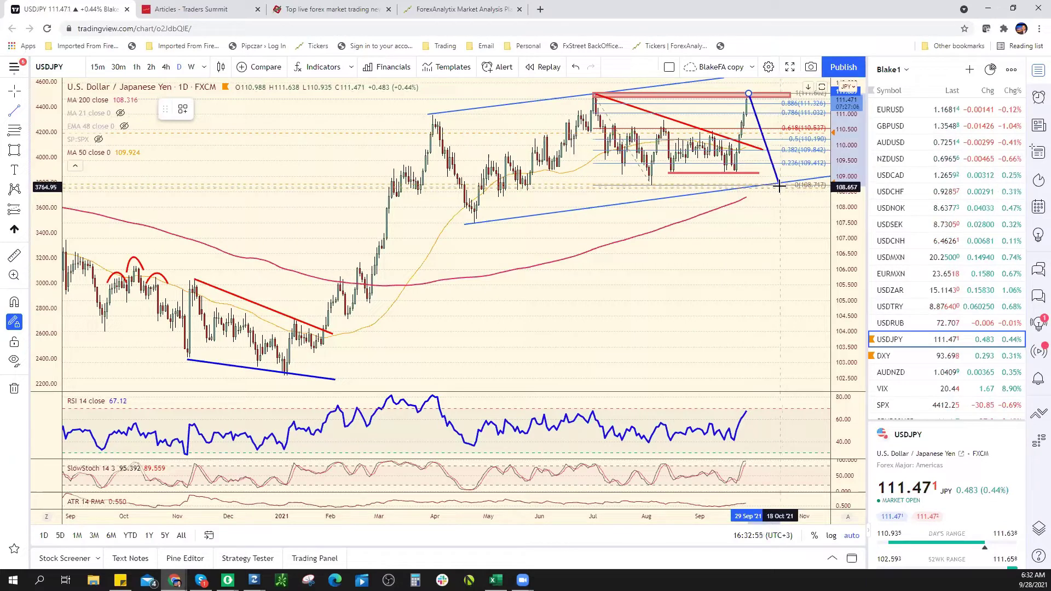
pyautogui.click(591, 181)
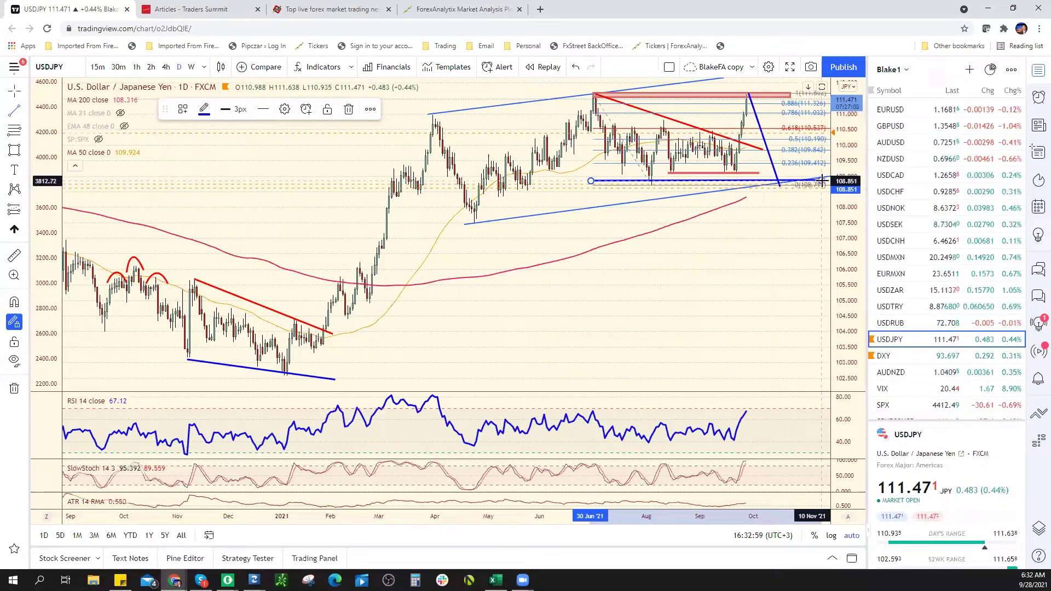
pyautogui.click(821, 181)
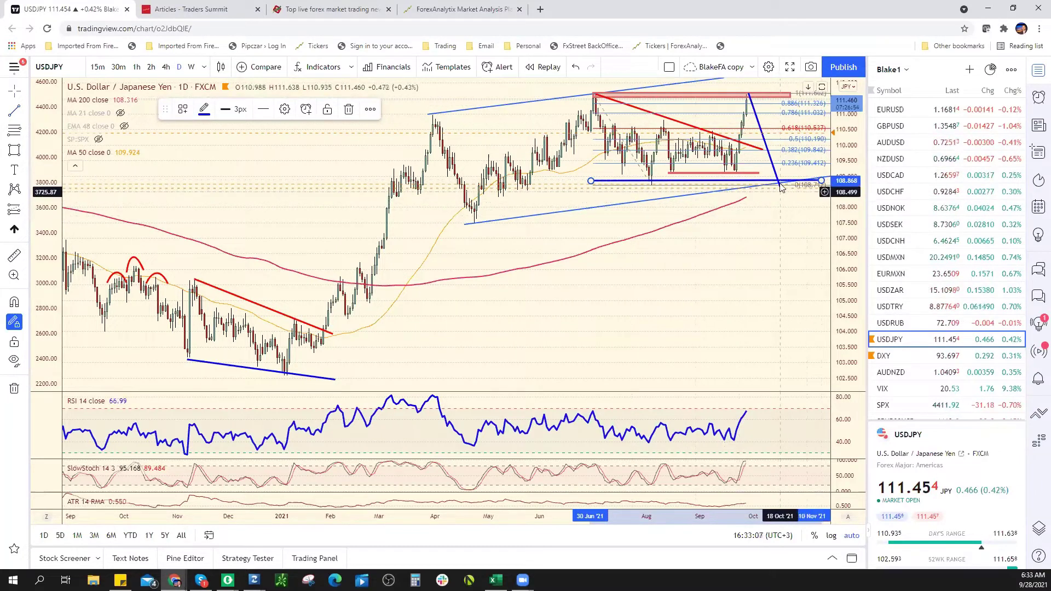
pyautogui.moveTo(779, 186); pyautogui.dragTo(796, 264)
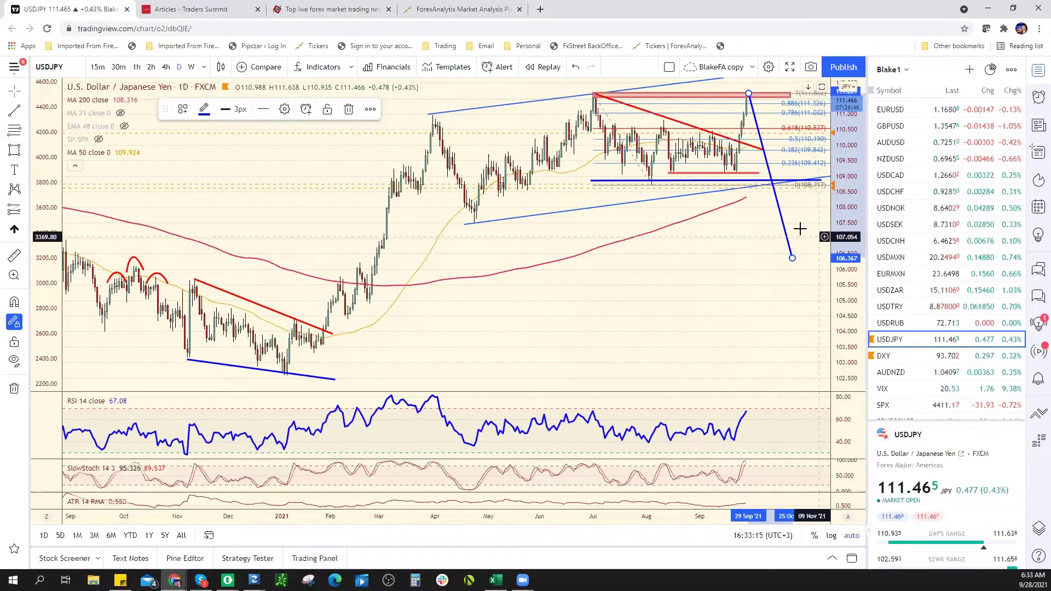
# Remove the projection line and the horizontal blue line from the chart
pyautogui.rightClick(789, 244)
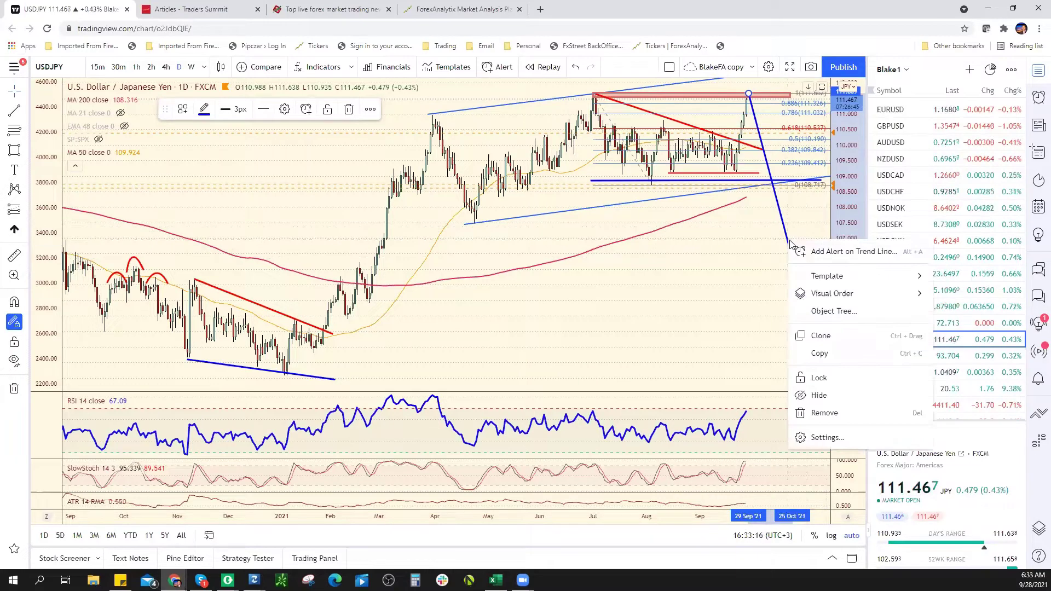
pyautogui.click(825, 413)
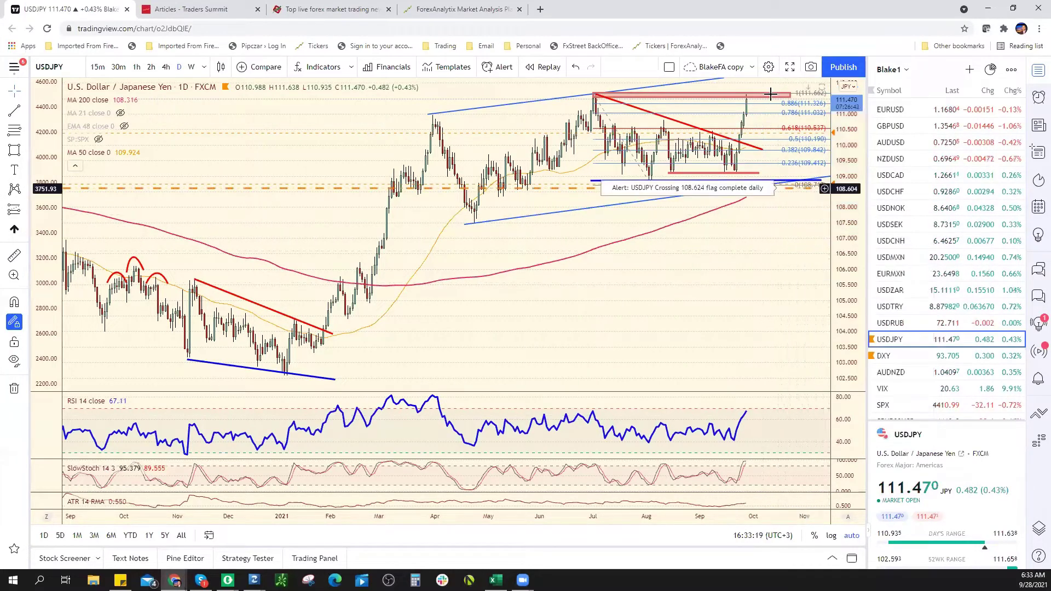
pyautogui.rightClick(743, 182)
pyautogui.click(777, 350)
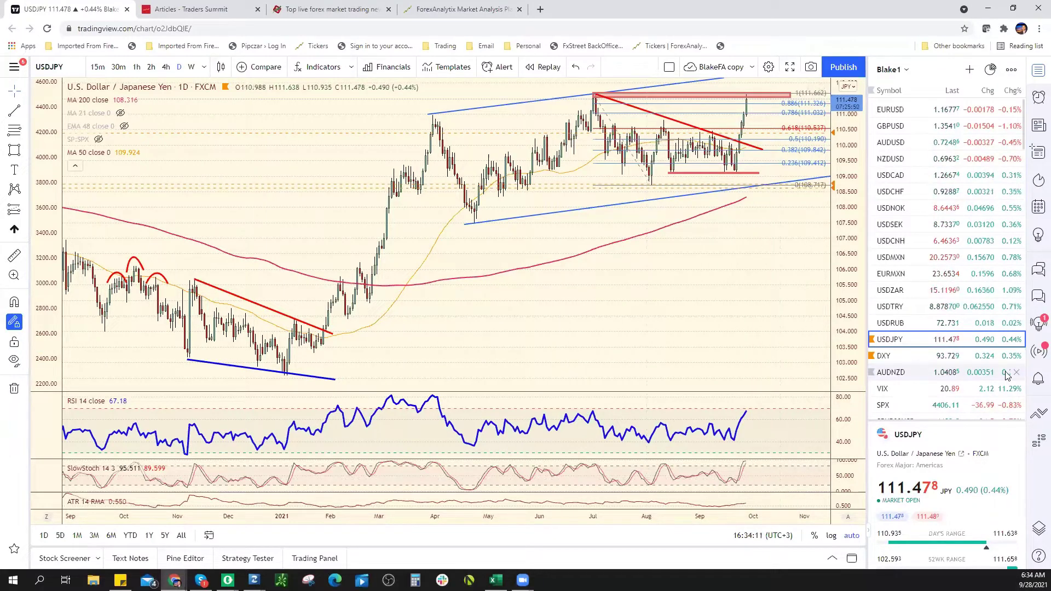
# Load USDZAR from the watchlist and zoom its daily chart to study the levels
pyautogui.scroll(-3, 988, 369)
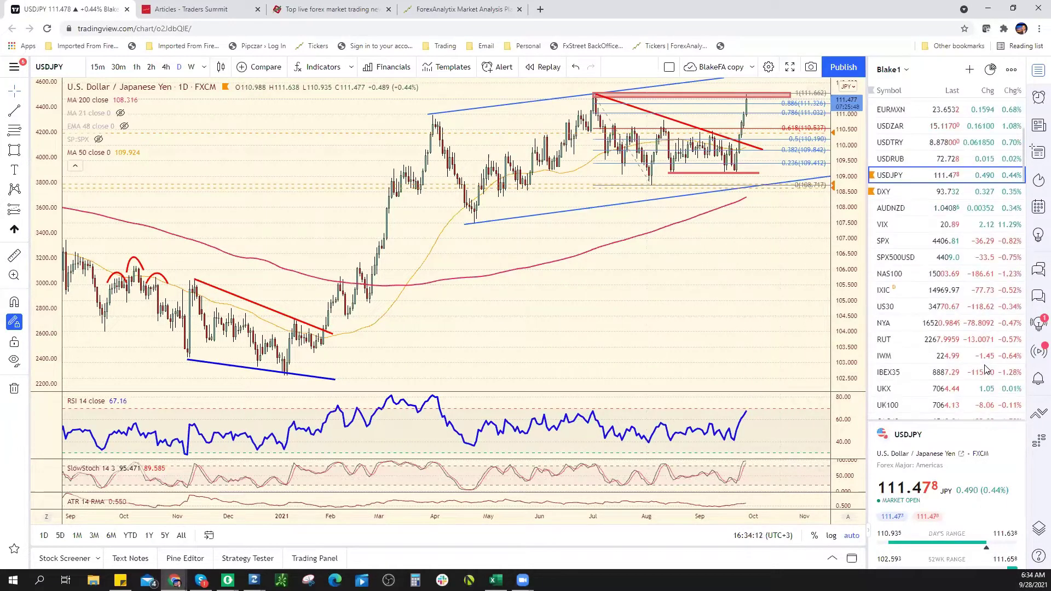
pyautogui.scroll(-1, 987, 369)
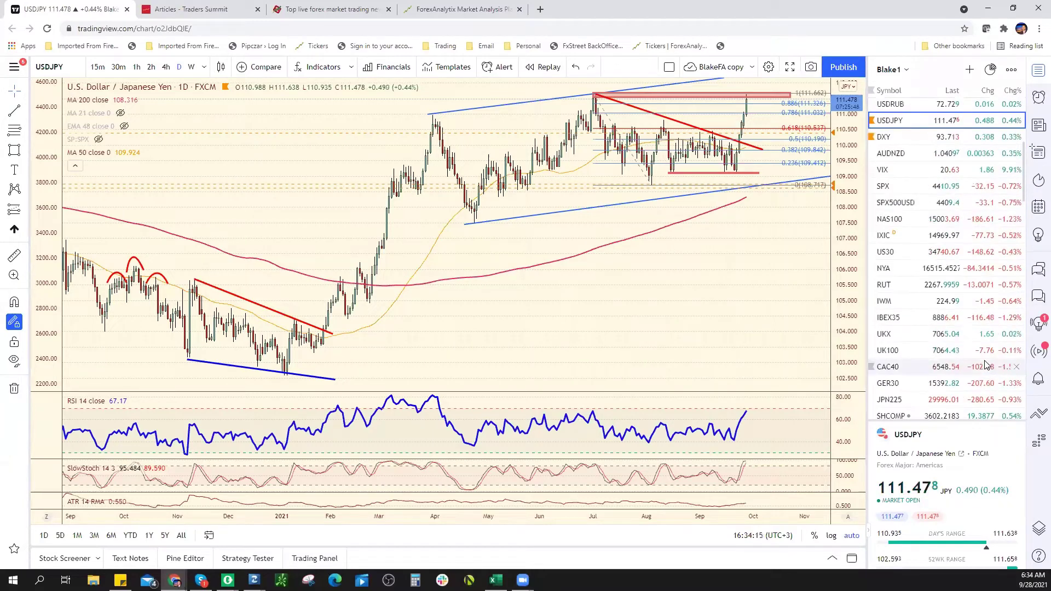
pyautogui.scroll(3, 985, 364)
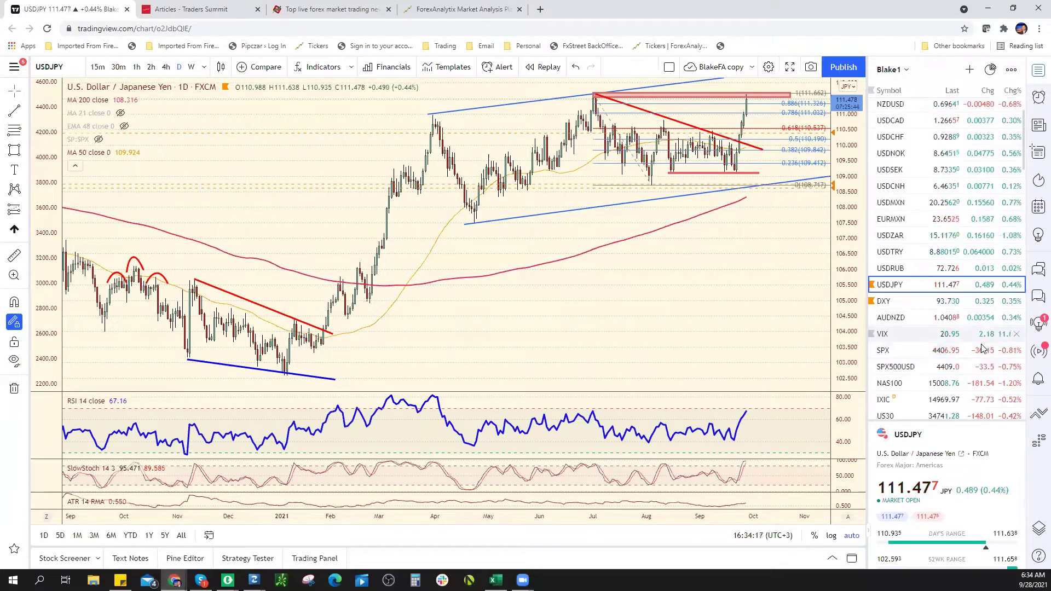
pyautogui.click(951, 237)
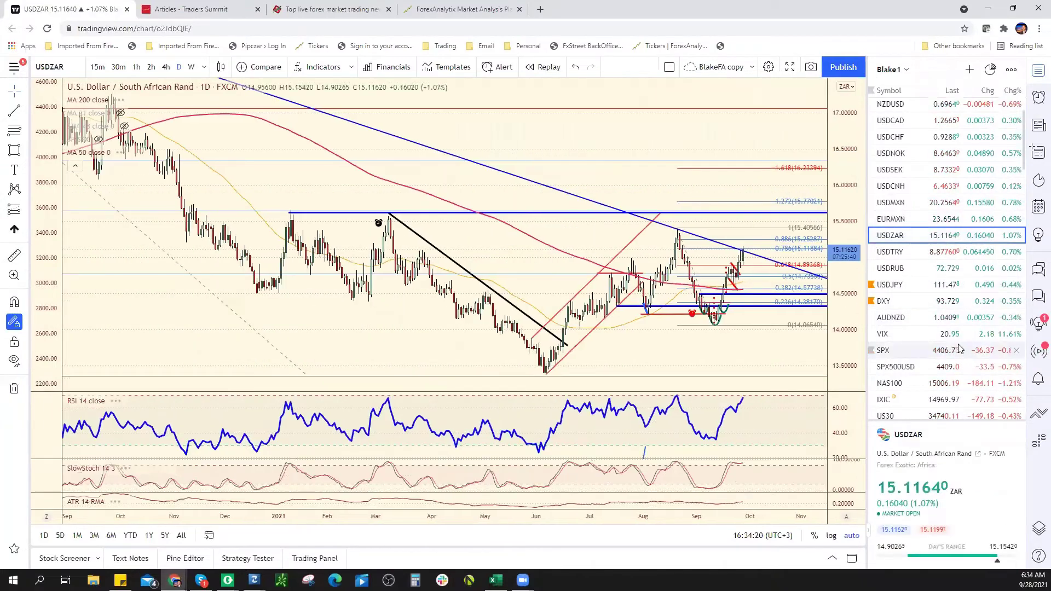
pyautogui.scroll(5, 716, 352)
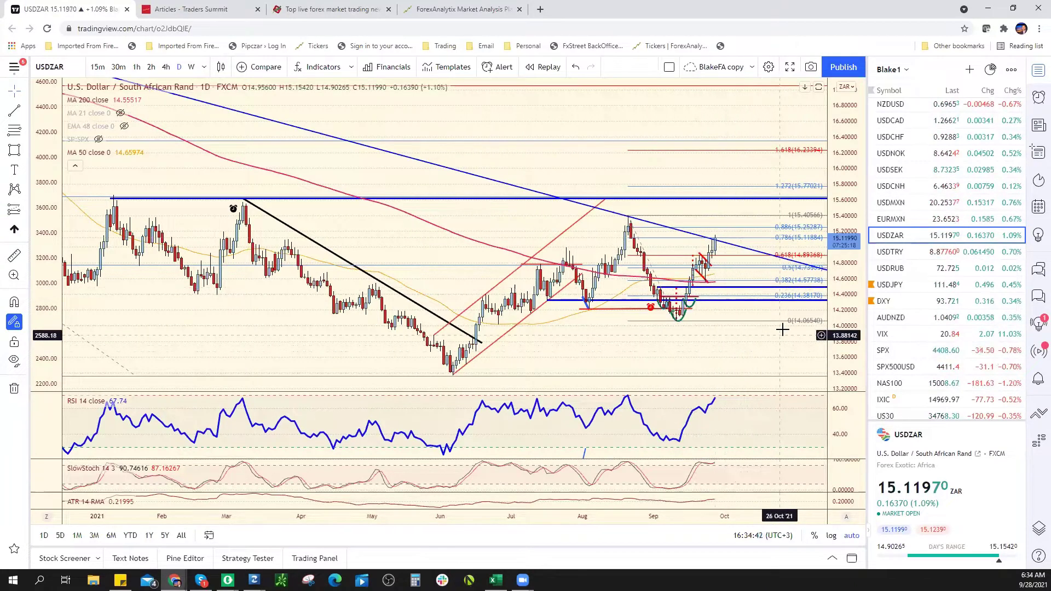
pyautogui.scroll(-7, 969, 328)
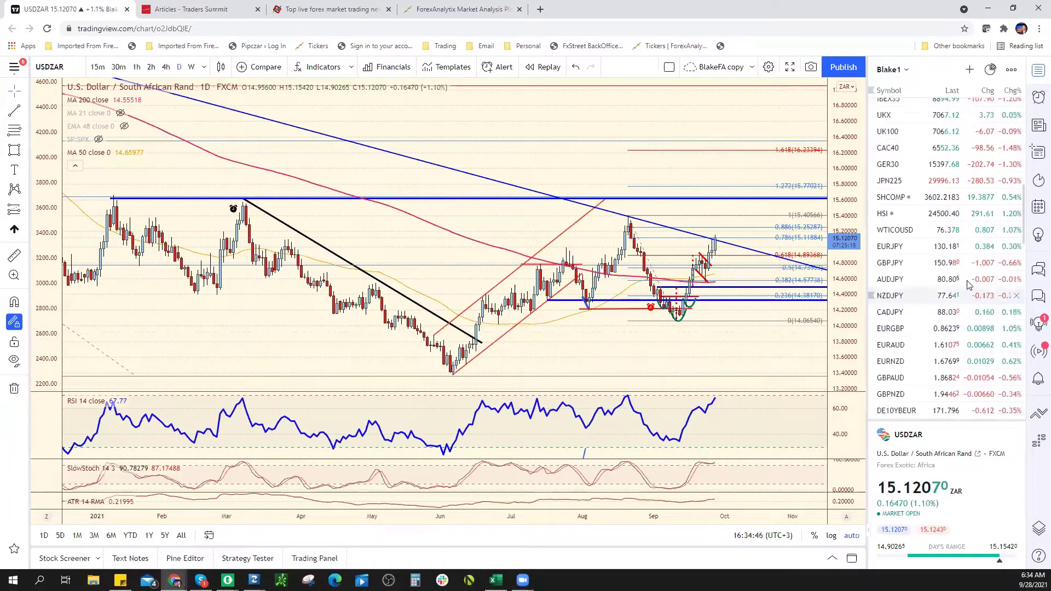
# Look over the EURJPY daily chart, then switch back to USDJPY
pyautogui.click(967, 251)
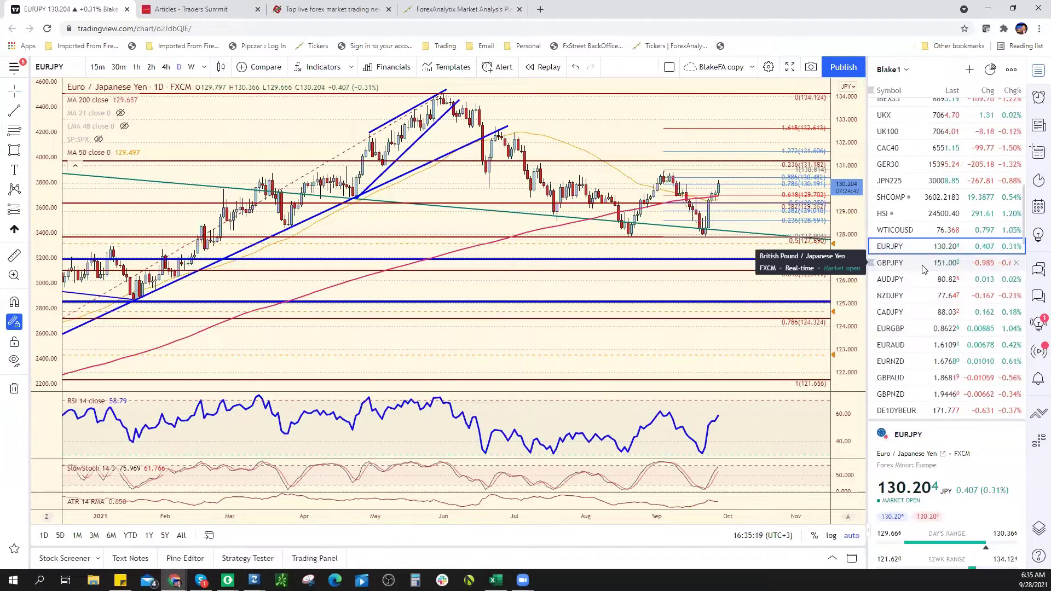
pyautogui.scroll(3, 925, 258)
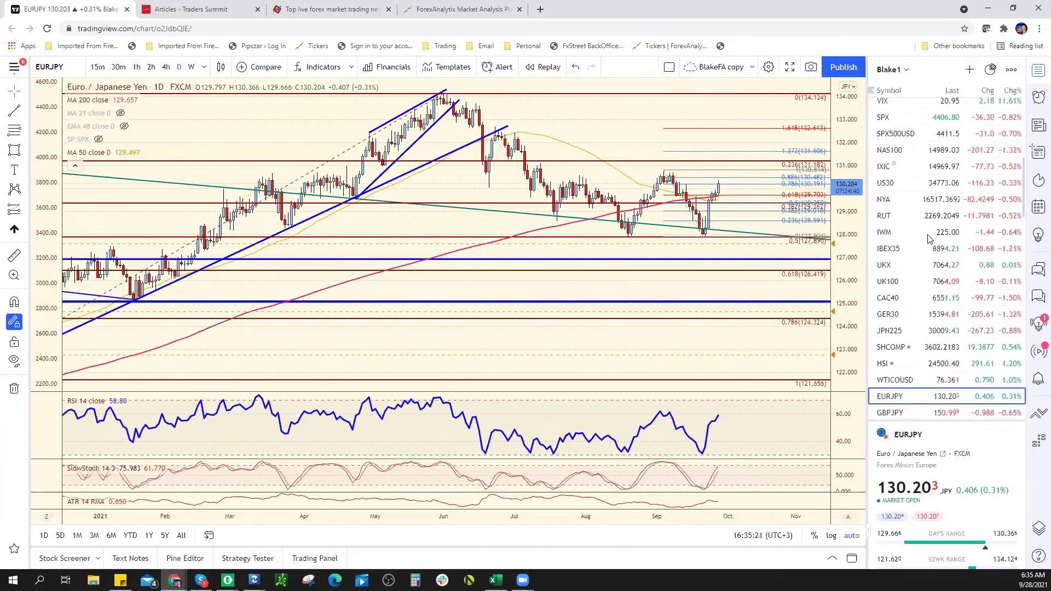
pyautogui.scroll(2, 928, 240)
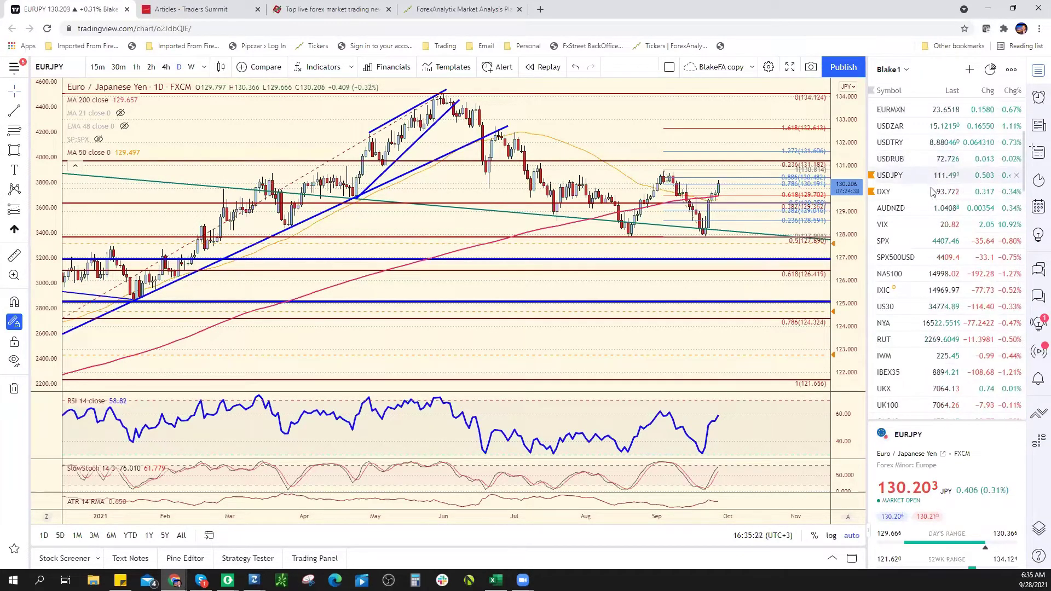
pyautogui.click(926, 176)
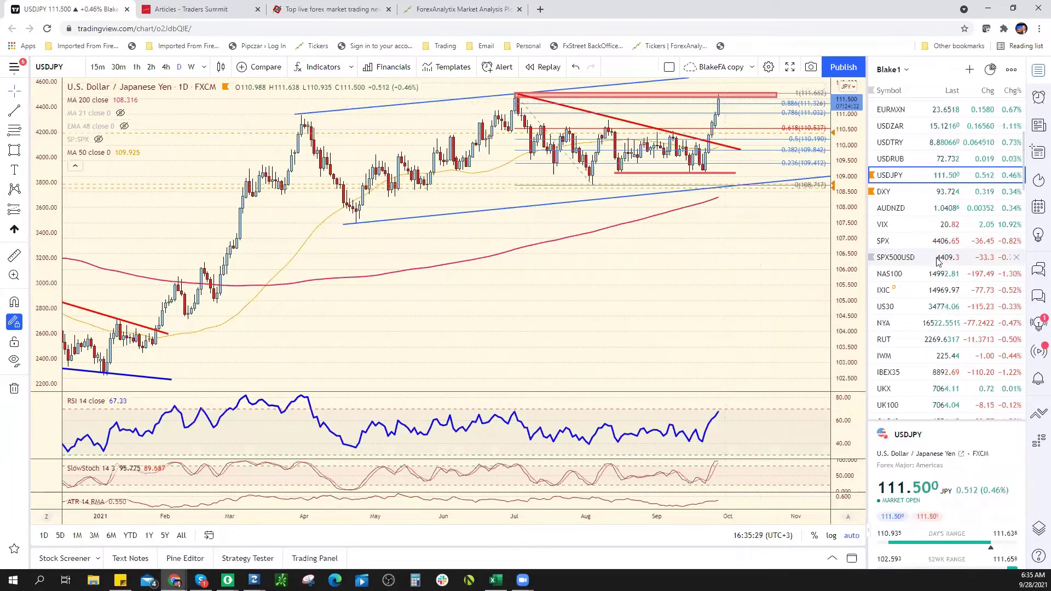
# Inspect the USDJPY Fibonacci retracement and upper blue trendline, then return to the Excel sheet
pyautogui.scroll(-2, 846, 164)
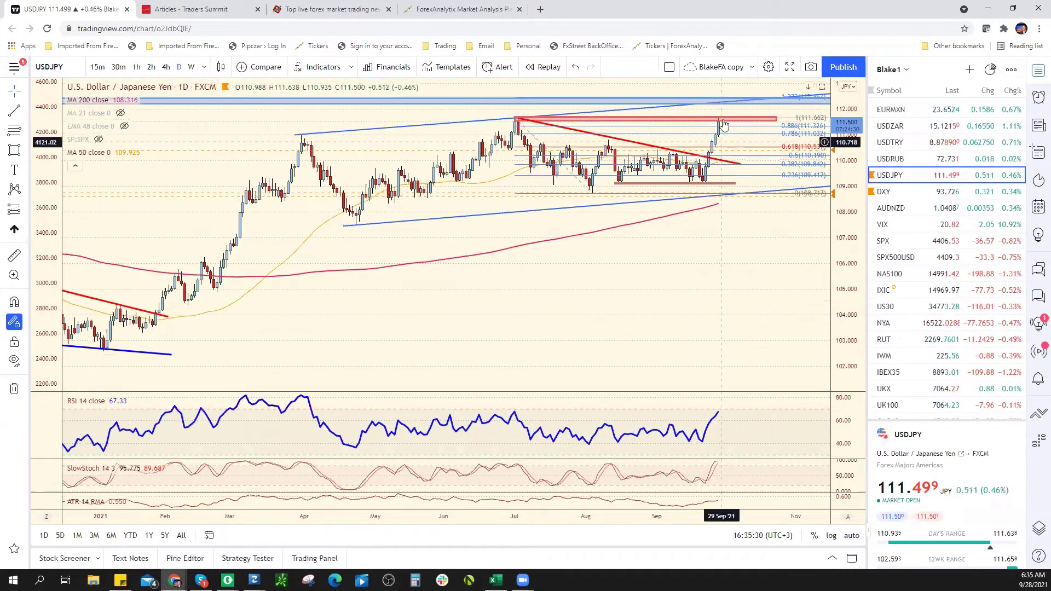
pyautogui.click(601, 163)
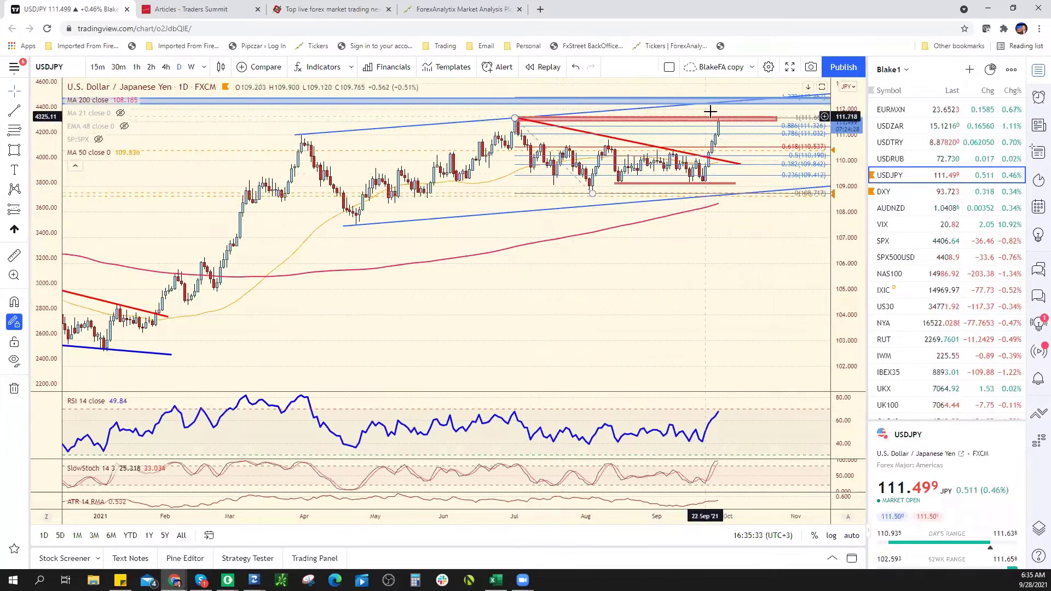
pyautogui.click(729, 103)
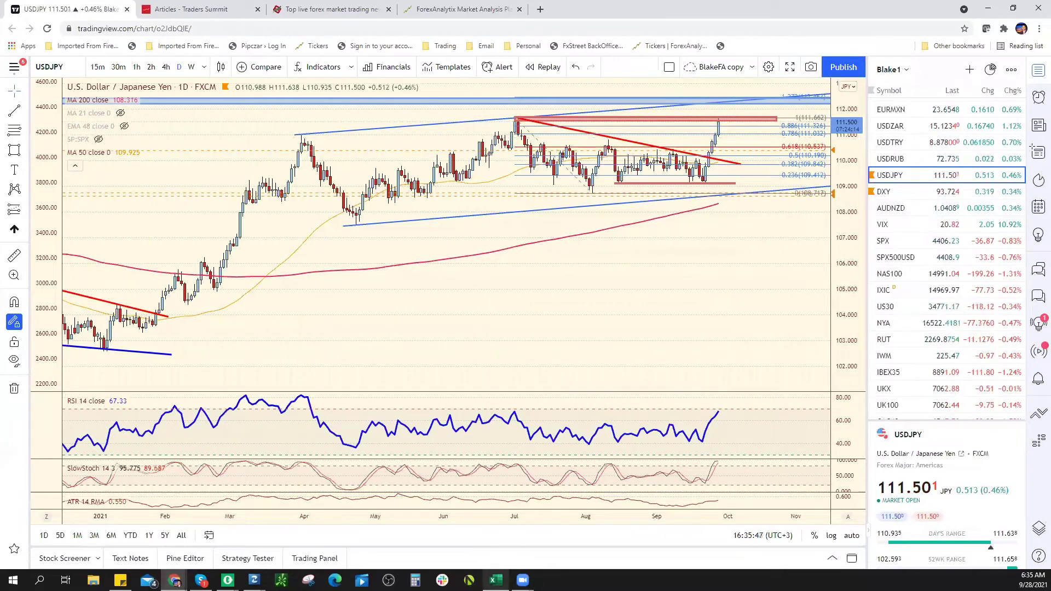
pyautogui.click(496, 580)
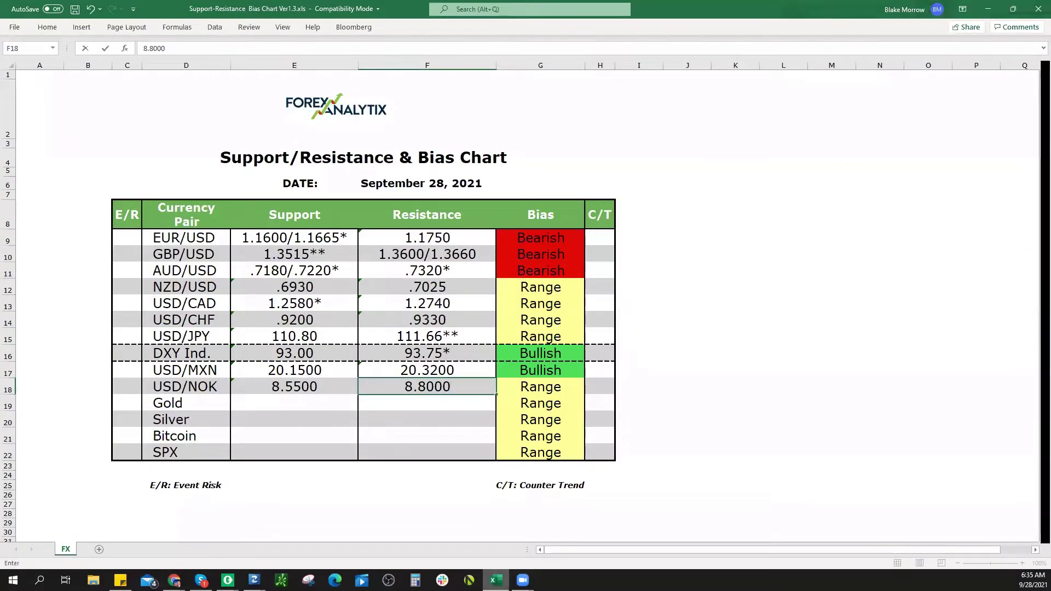
# Commit 8.8000 as USD/NOK resistance and load SPX500USD in TradingView
pyautogui.press('Return')
pyautogui.hotkey('alt', 'Tab')
pyautogui.click(939, 256)
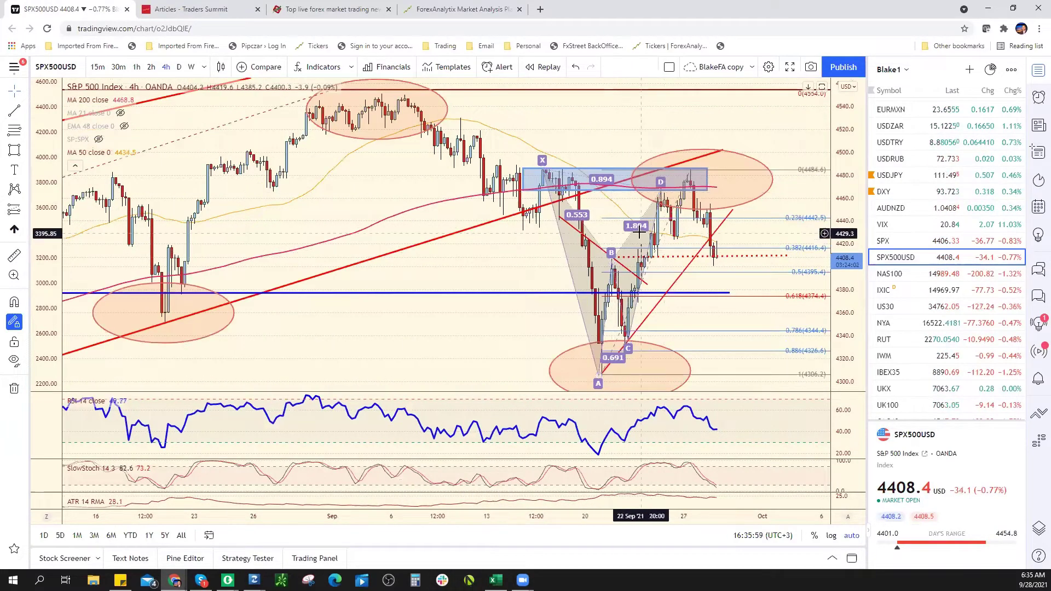
# Remove the XABCD harmonic pattern from the SPX500USD chart
pyautogui.rightClick(639, 232)
pyautogui.rightClick(629, 239)
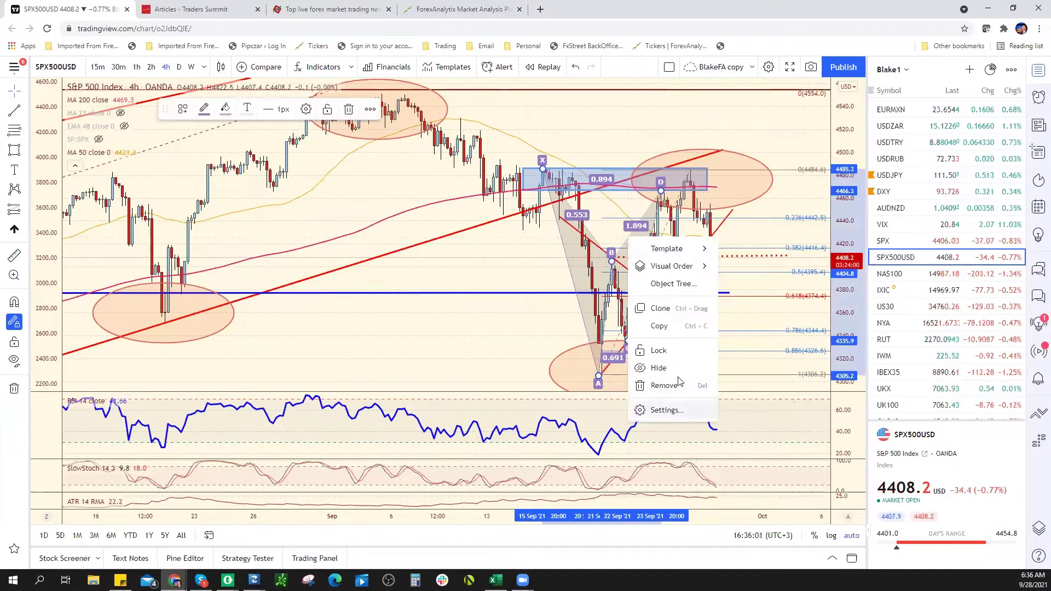
pyautogui.click(673, 385)
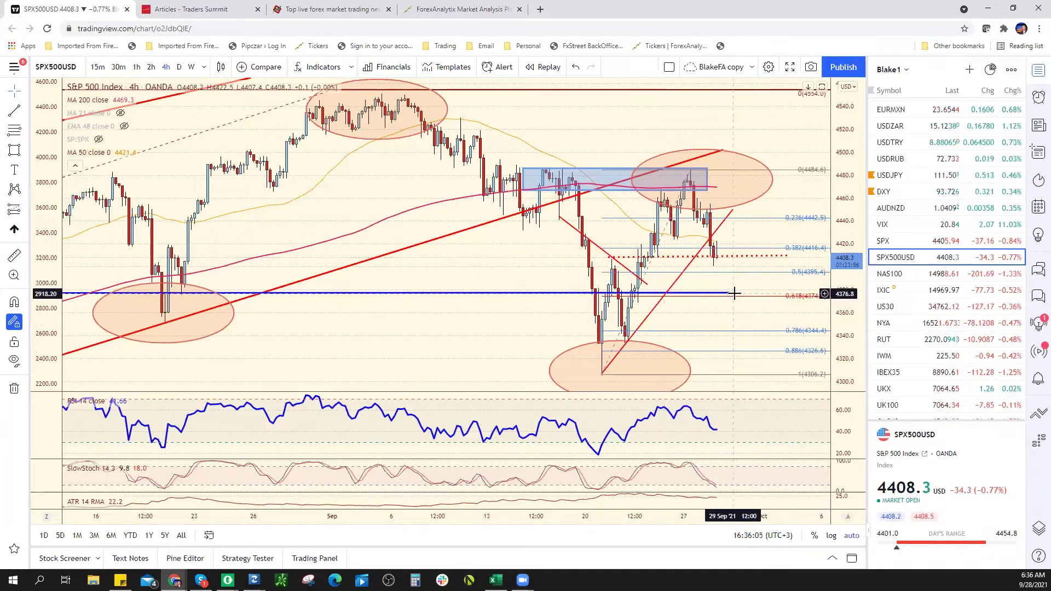
# Delete the blue horizontal line near 4377 together with its alert
pyautogui.scroll(-2, 734, 294)
pyautogui.scroll(-2, 663, 315)
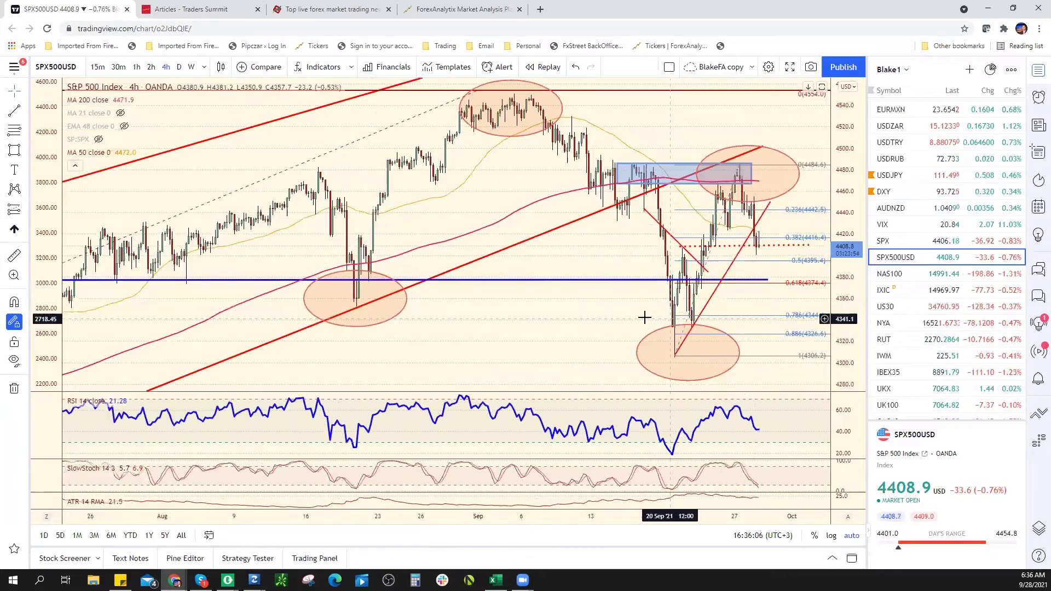
pyautogui.scroll(-2, 644, 317)
pyautogui.scroll(-2, 644, 318)
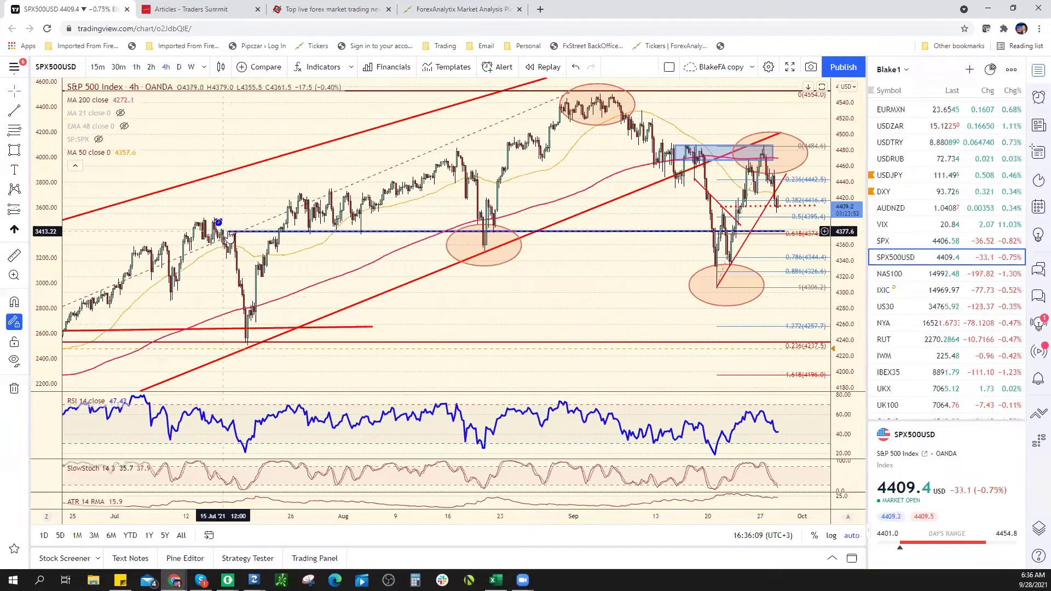
pyautogui.rightClick(230, 232)
pyautogui.click(263, 404)
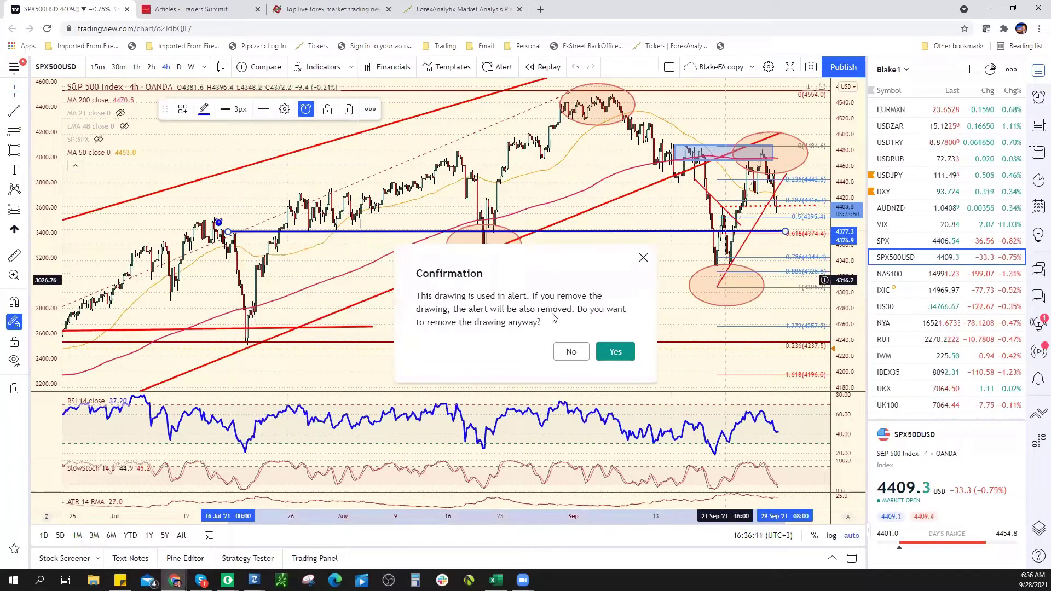
pyautogui.click(615, 351)
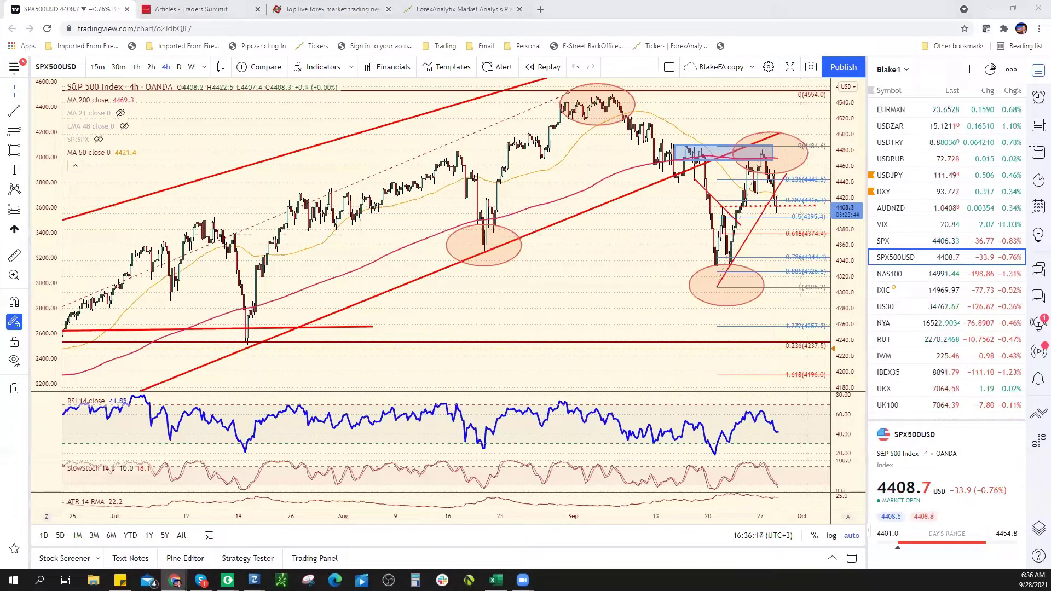
pyautogui.hotkey('alt', 'Tab')
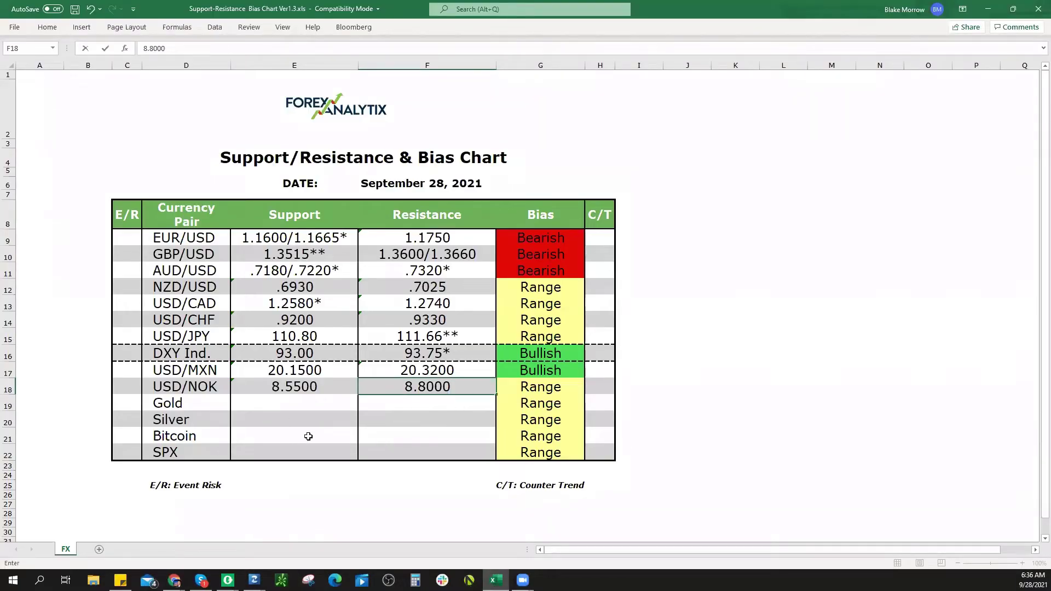
# Enter SPX support 4375, Bearish bias and resistance 4485/4500 in row 22
pyautogui.click(295, 455)
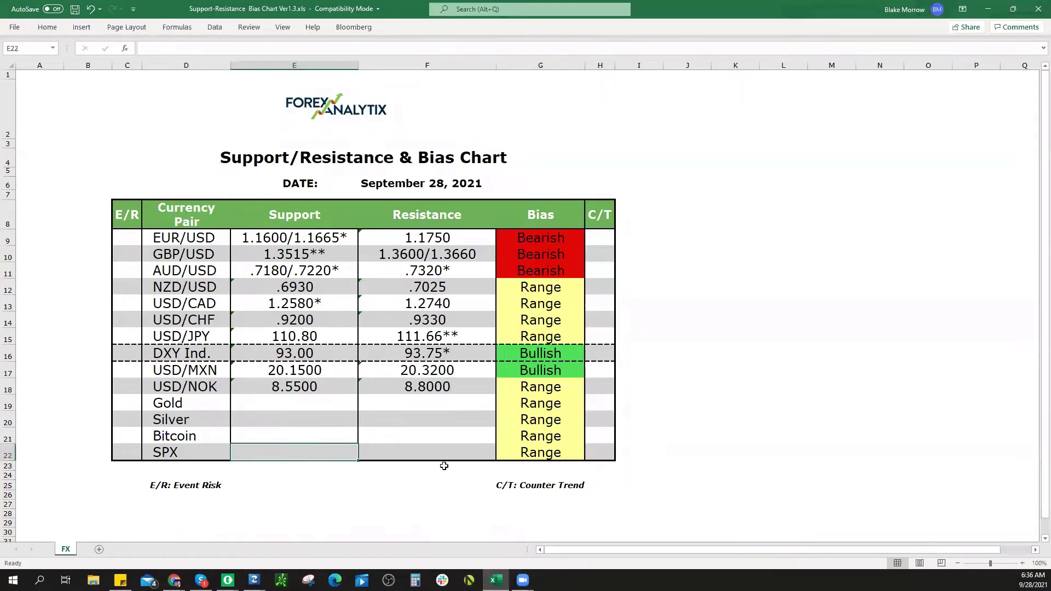
pyautogui.write('4375')
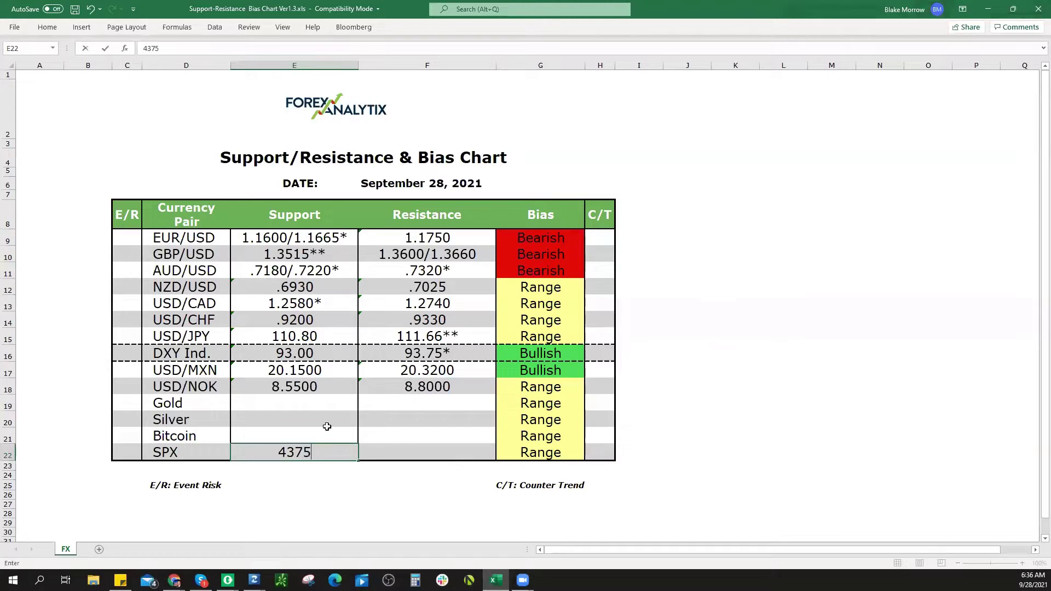
pyautogui.click(547, 454)
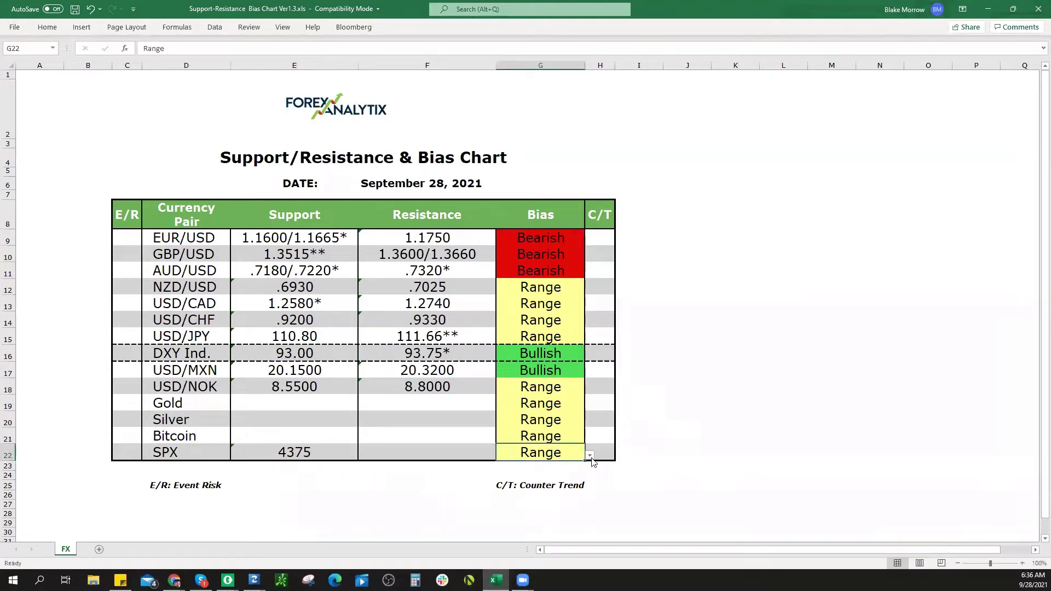
pyautogui.click(590, 455)
pyautogui.click(548, 473)
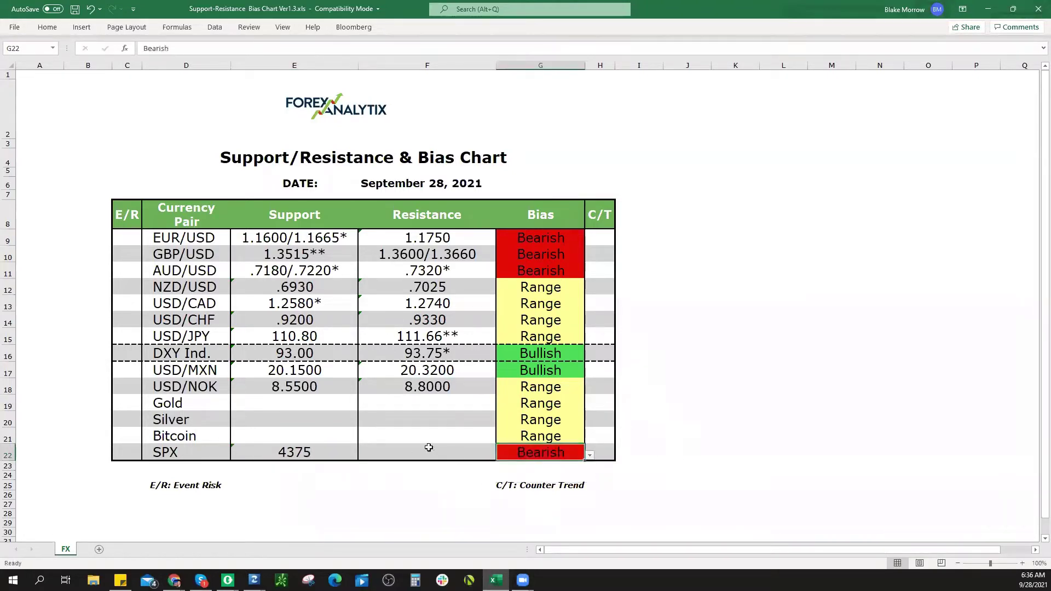
pyautogui.click(427, 450)
pyautogui.write('44')
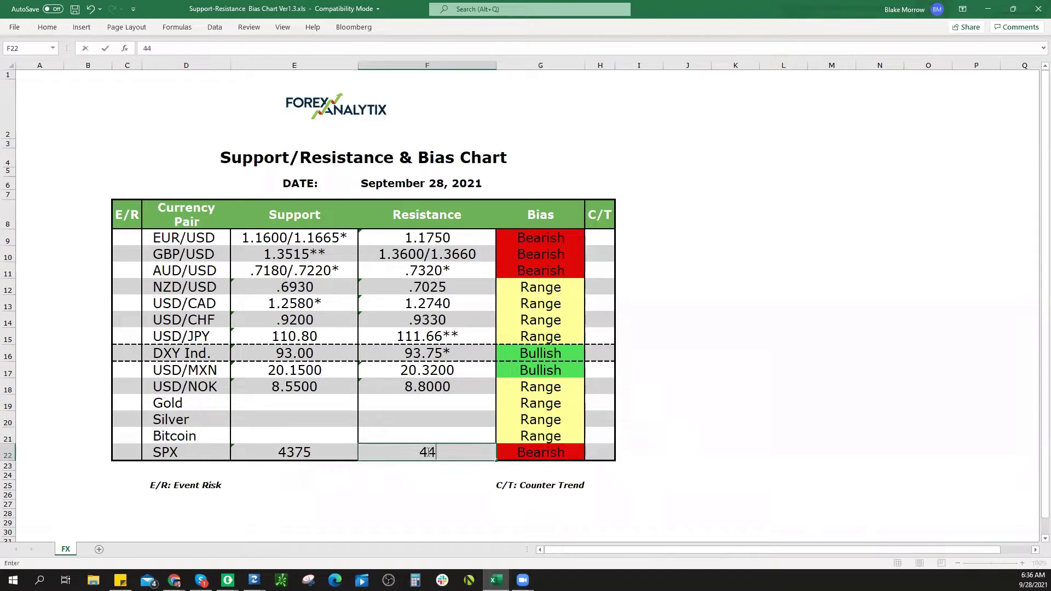
pyautogui.write('85/4500')
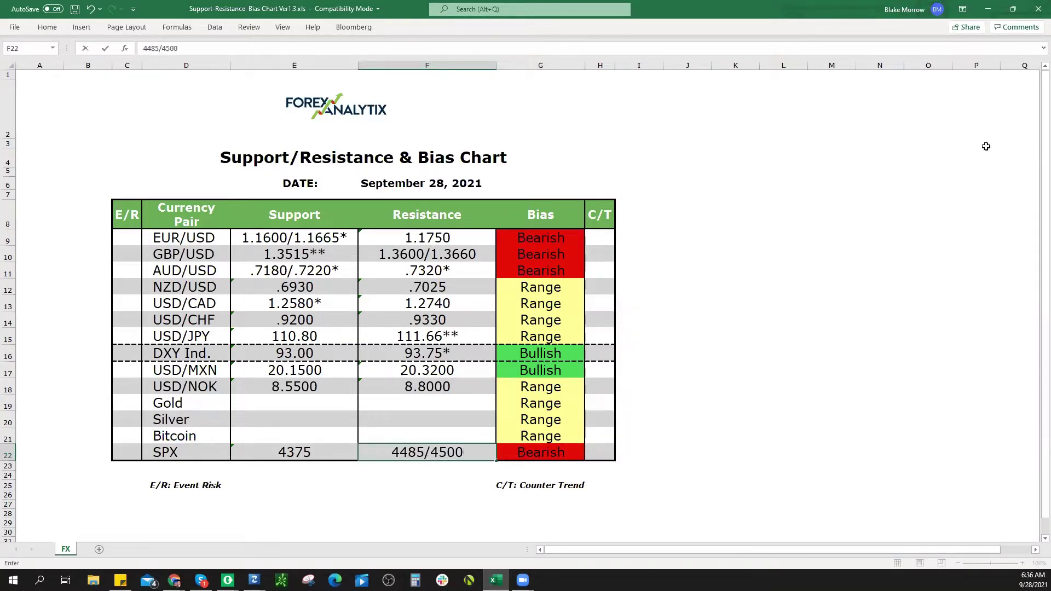
pyautogui.hotkey('alt', 'Tab')
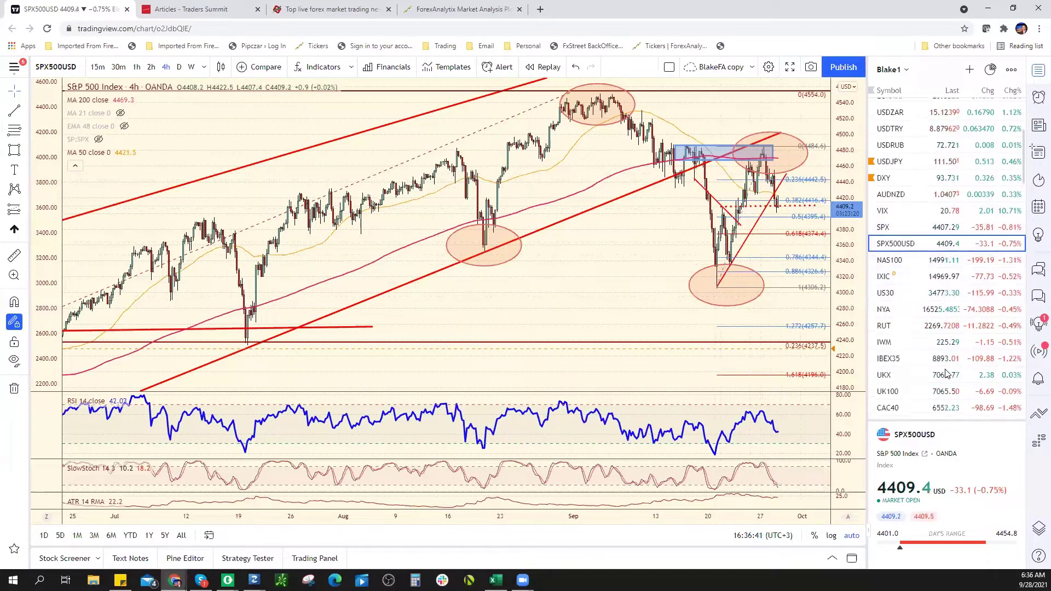
# Review the XAUUSD gold 4-hour chart, then commit SPX resistance and select Gold's support cell
pyautogui.scroll(-3, 939, 345)
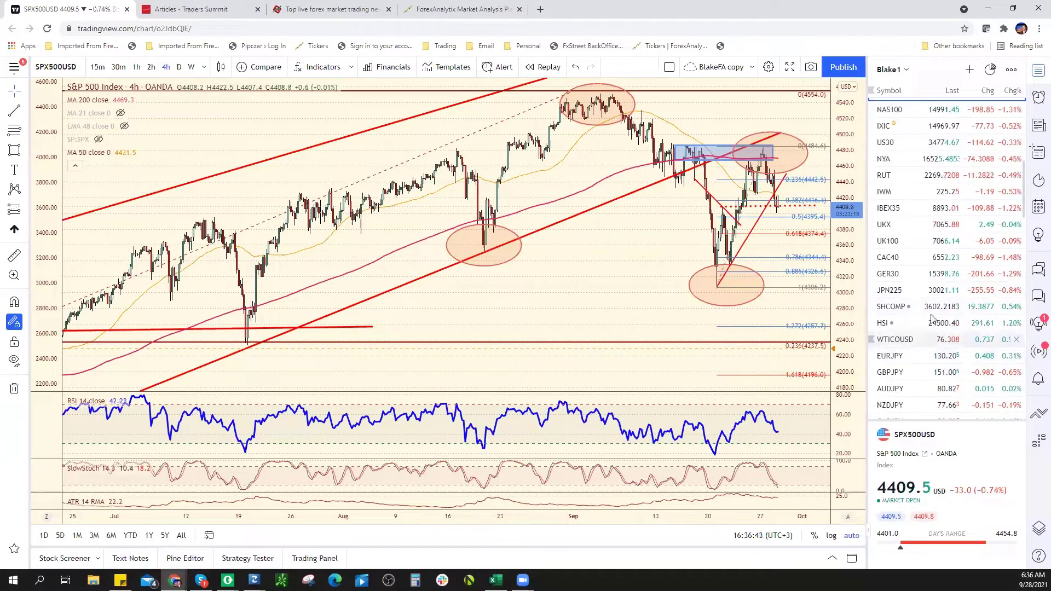
pyautogui.scroll(-2, 928, 363)
pyautogui.scroll(-8, 931, 363)
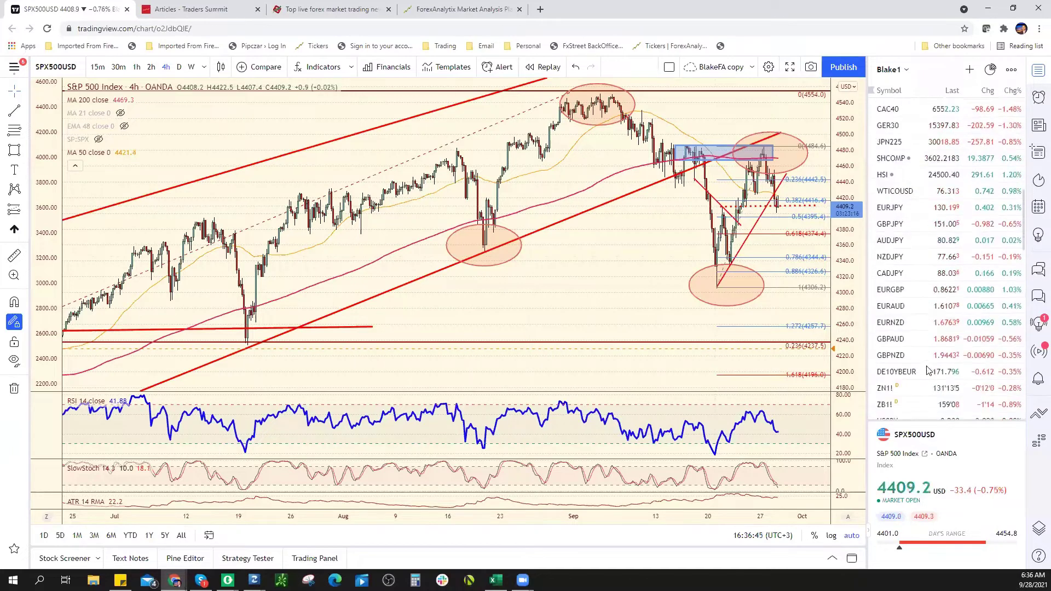
pyautogui.click(936, 345)
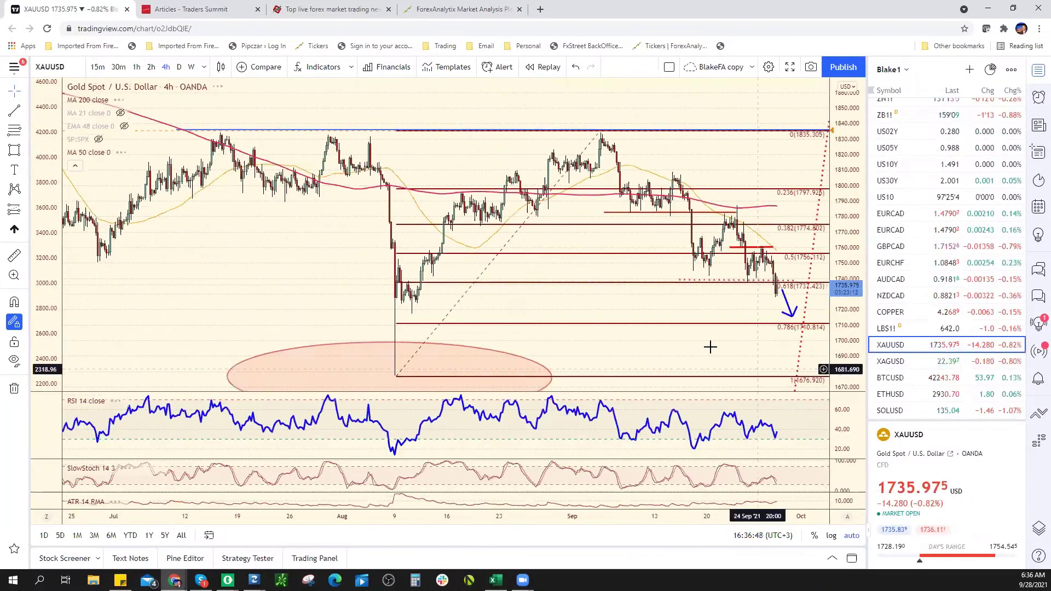
pyautogui.scroll(5, 734, 356)
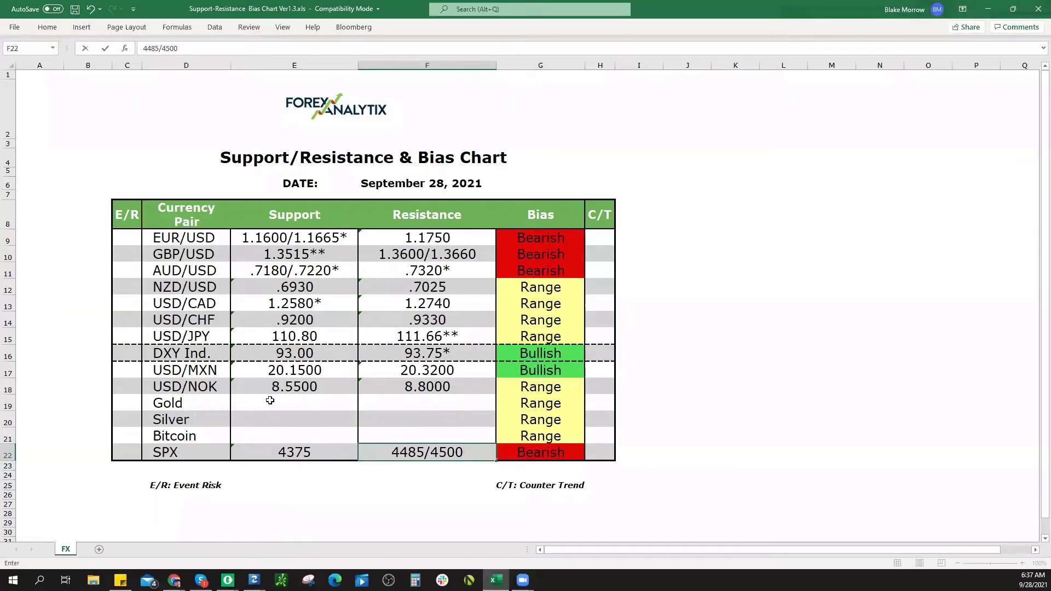
pyautogui.click(283, 400)
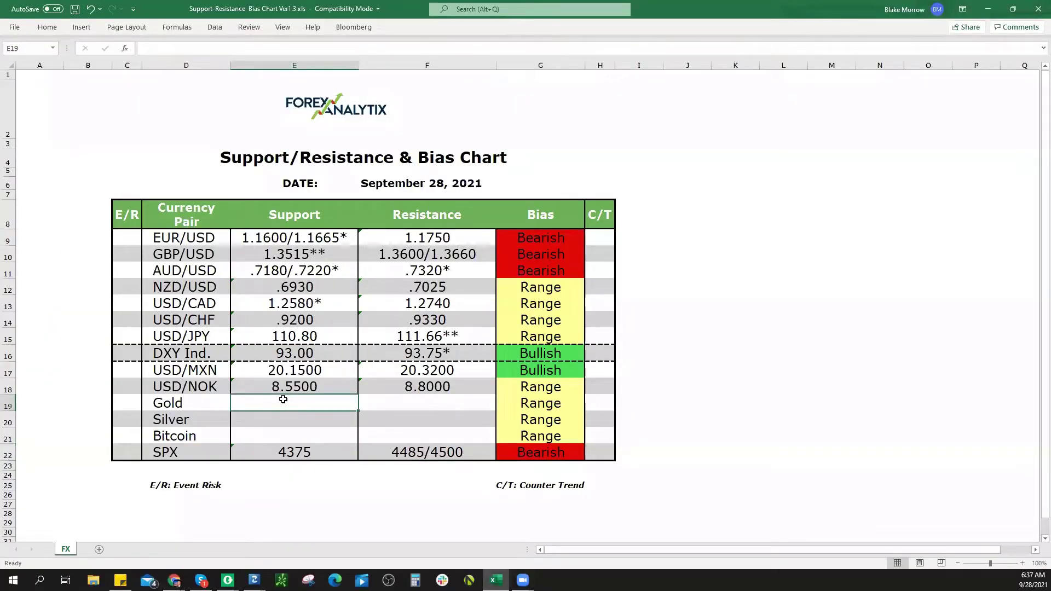
# Set Gold's support to 1710 in E19 and choose a Bearish bias in G19
pyautogui.write('11710')
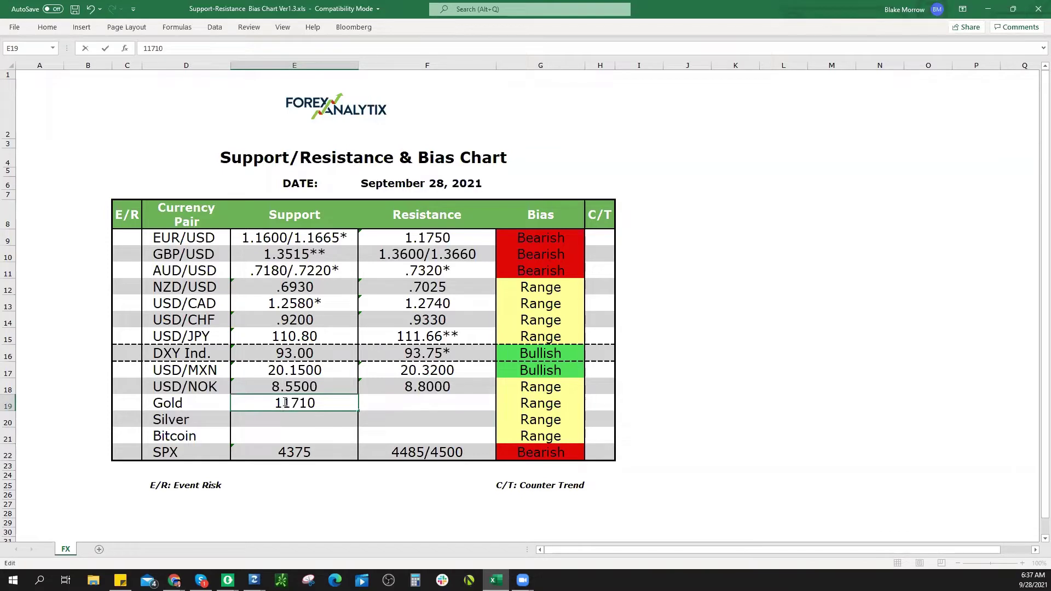
pyautogui.press('BackSpace')
pyautogui.click(564, 413)
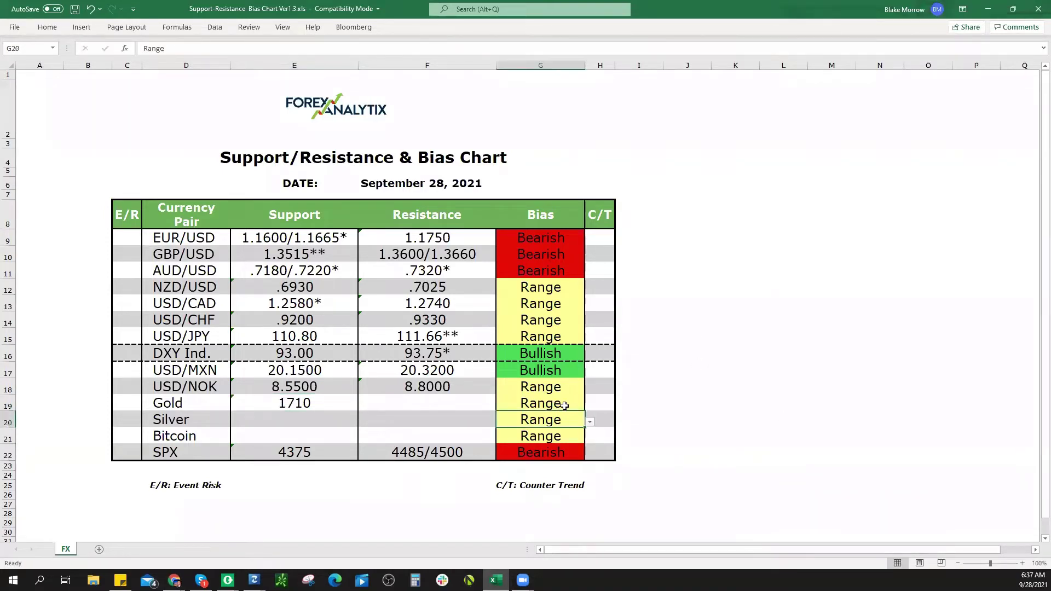
pyautogui.click(590, 405)
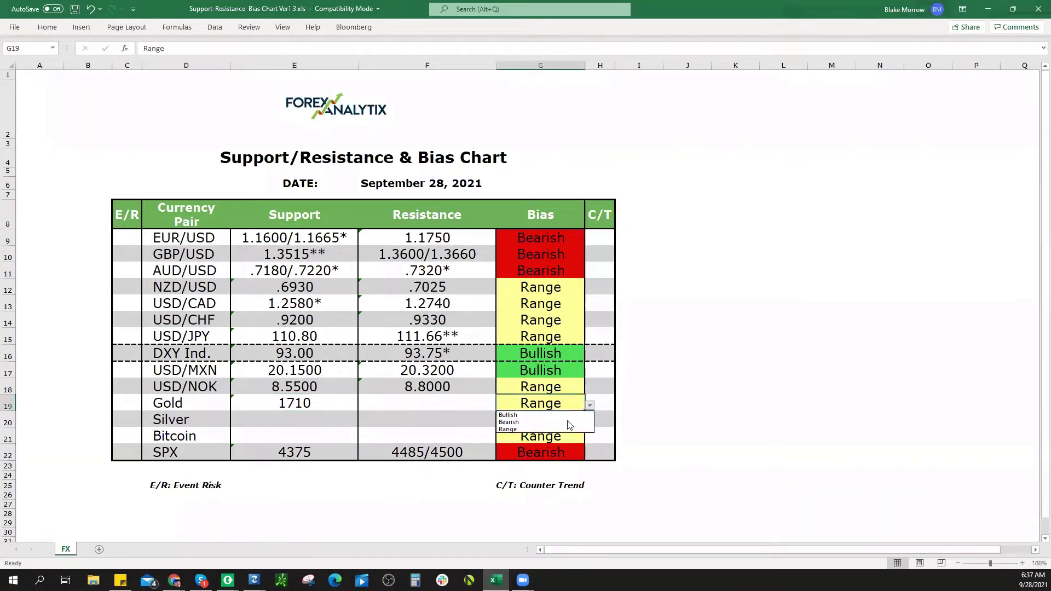
pyautogui.click(575, 422)
# After checking the gold chart, enter 1760* as Gold's resistance, then load the XAGUSD chart
pyautogui.hotkey('alt', 'Tab')
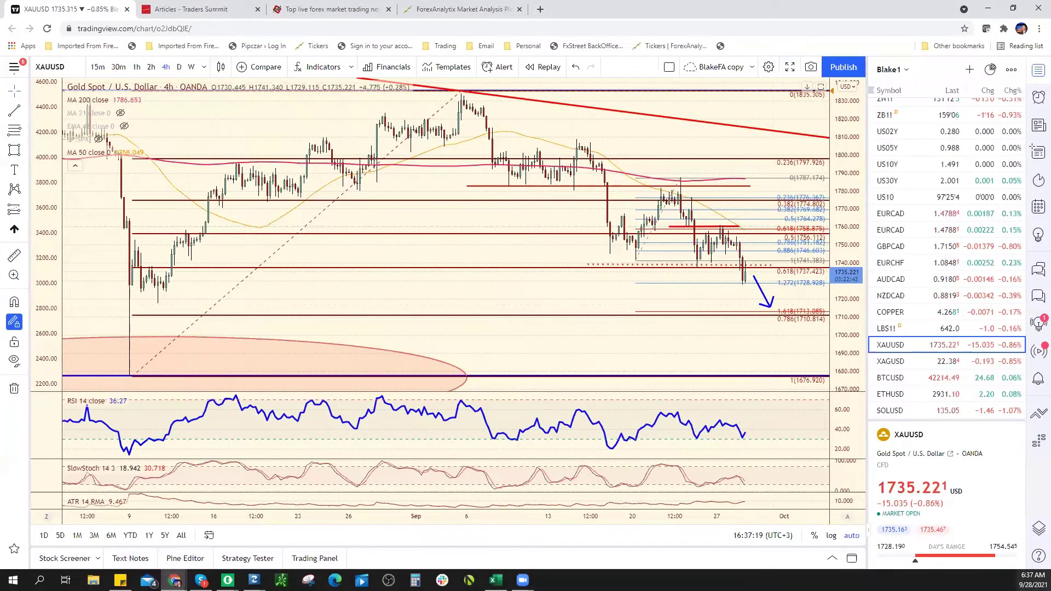
pyautogui.hotkey('alt', 'Tab')
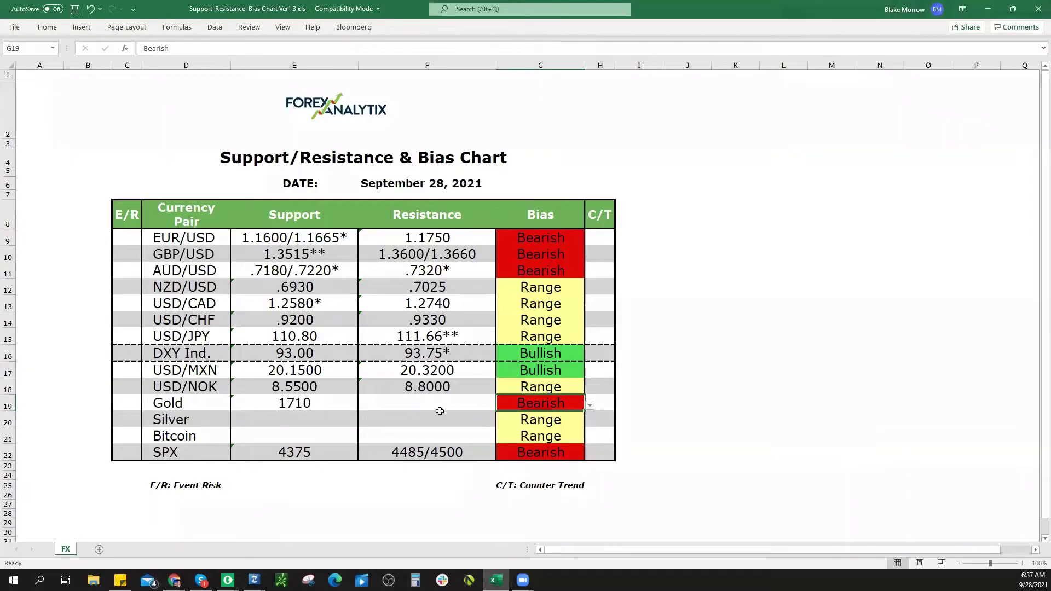
pyautogui.click(432, 405)
pyautogui.write('176')
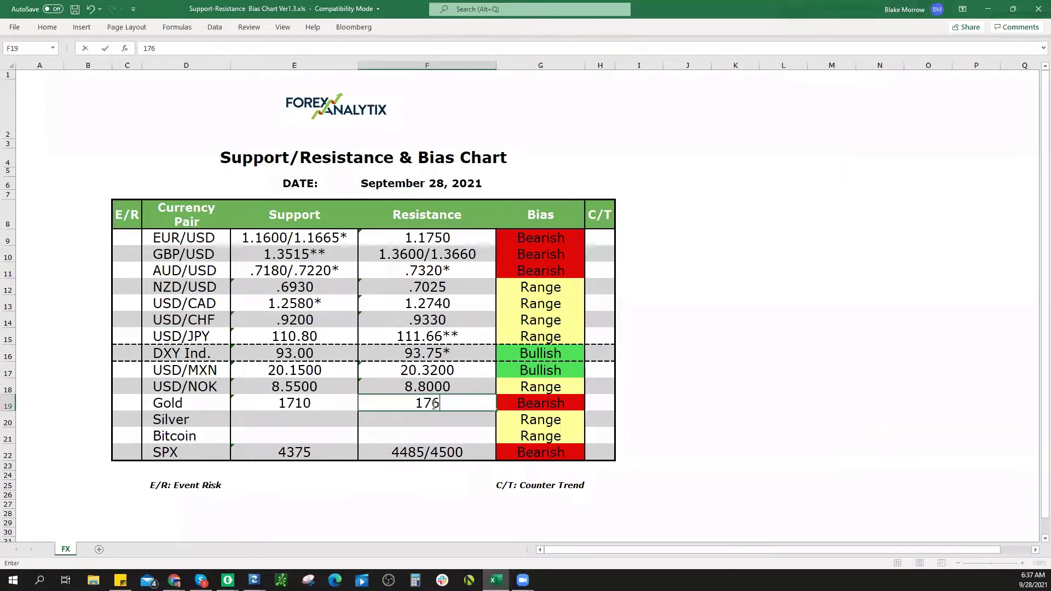
pyautogui.write('0*')
pyautogui.hotkey('alt', 'Tab')
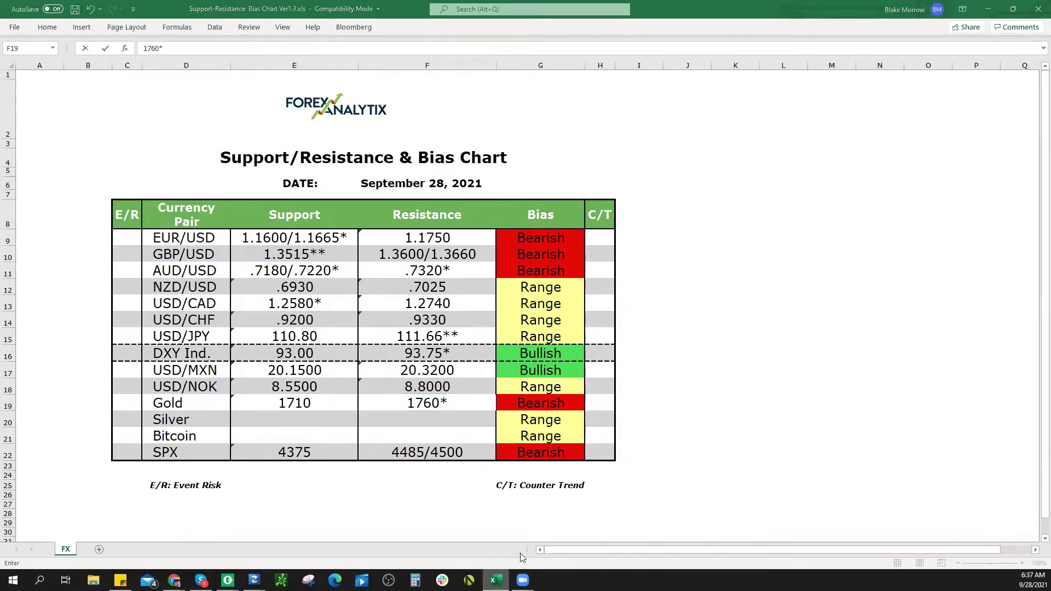
pyautogui.click(910, 361)
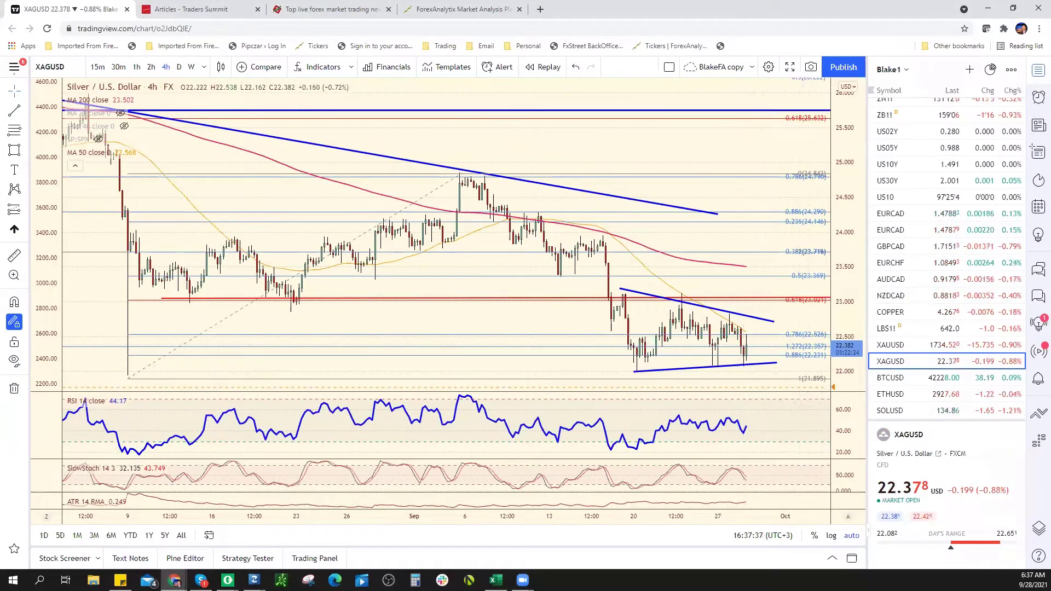
# Enter $22 as Silver's support in E20, checking it against the silver chart
pyautogui.hotkey('alt', 'Tab')
pyautogui.click(309, 422)
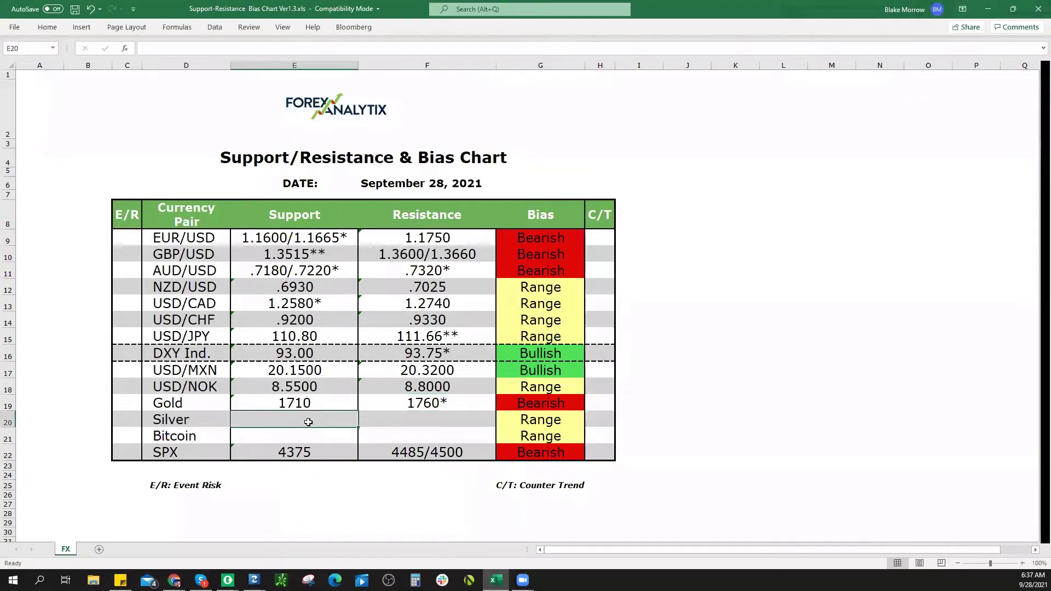
pyautogui.write('$')
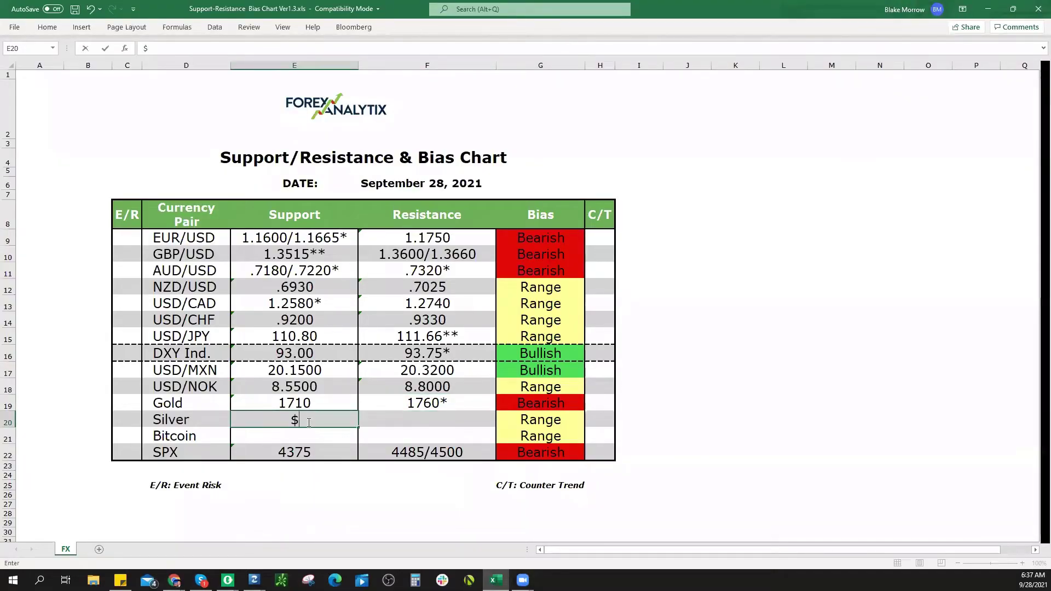
pyautogui.write('22')
pyautogui.press('Return')
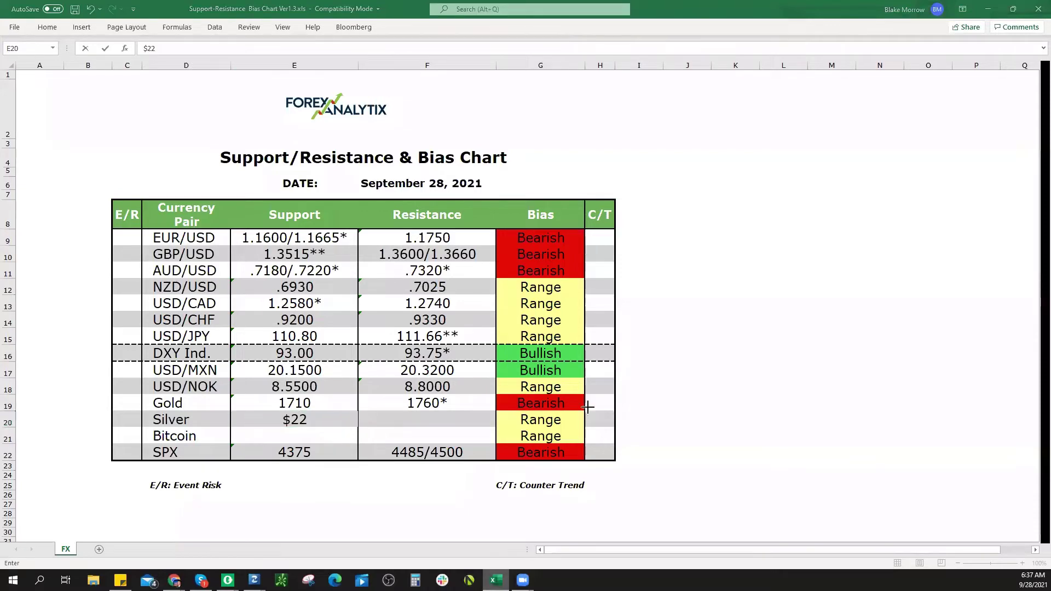
pyautogui.hotkey('alt', 'Tab')
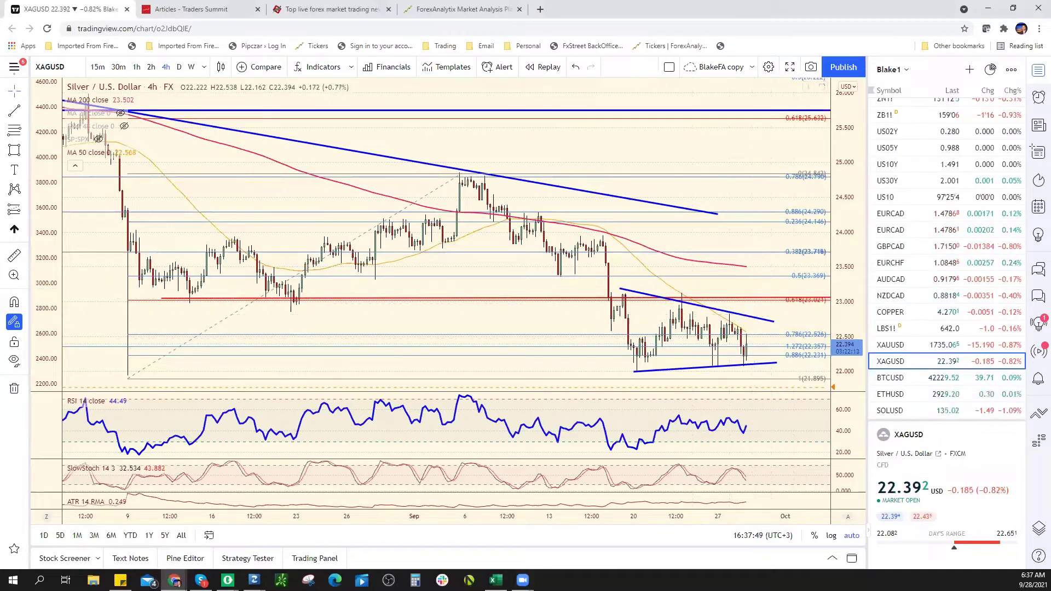
pyautogui.hotkey('alt', 'Tab')
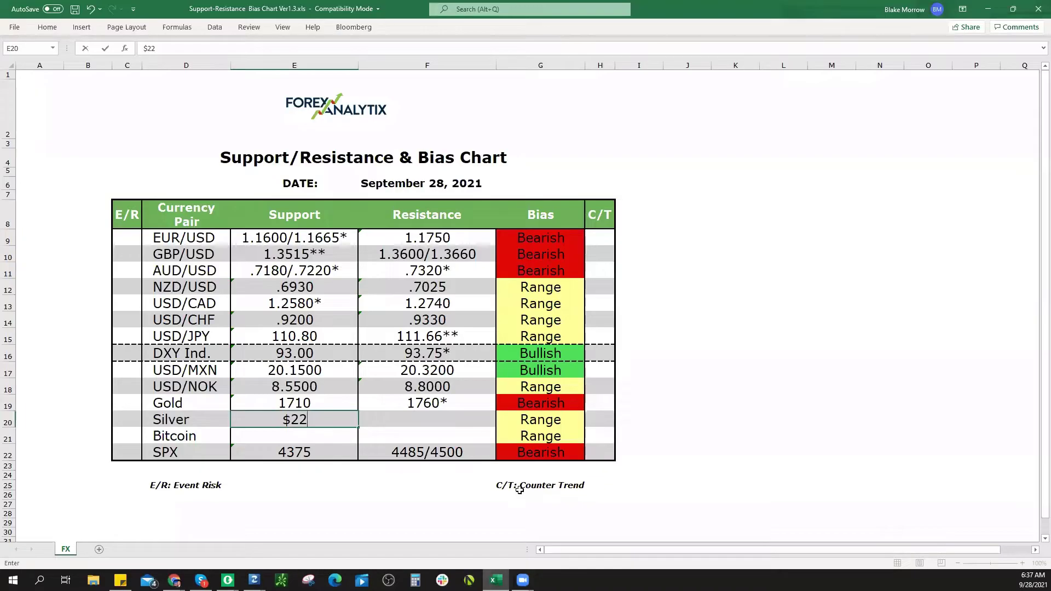
# Enter $23 as Silver's resistance, set its bias to Bearish, then load the BTCUSD chart
pyautogui.click(435, 420)
pyautogui.write('$23')
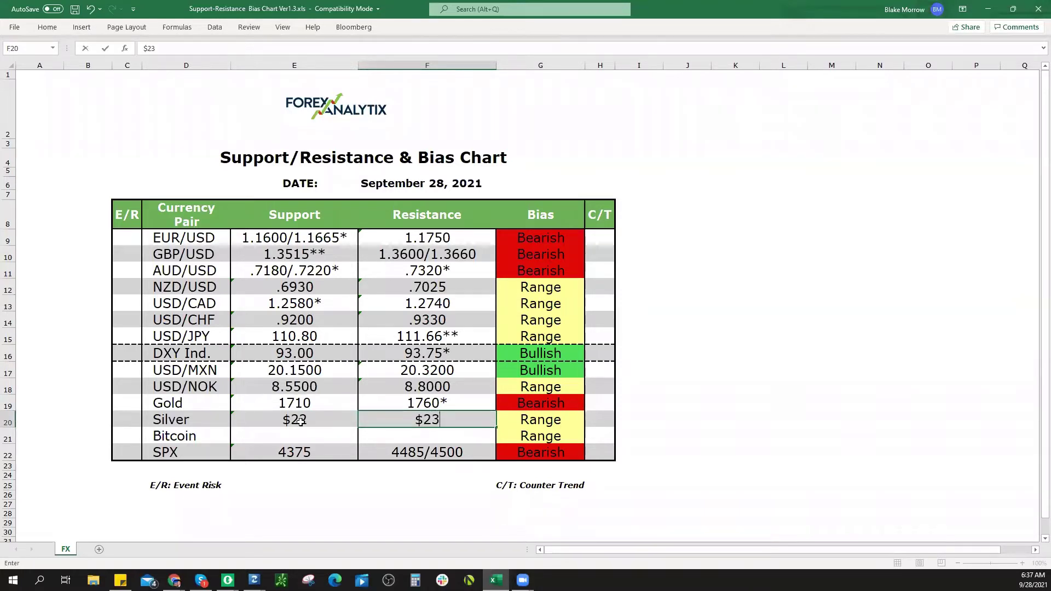
pyautogui.click(525, 419)
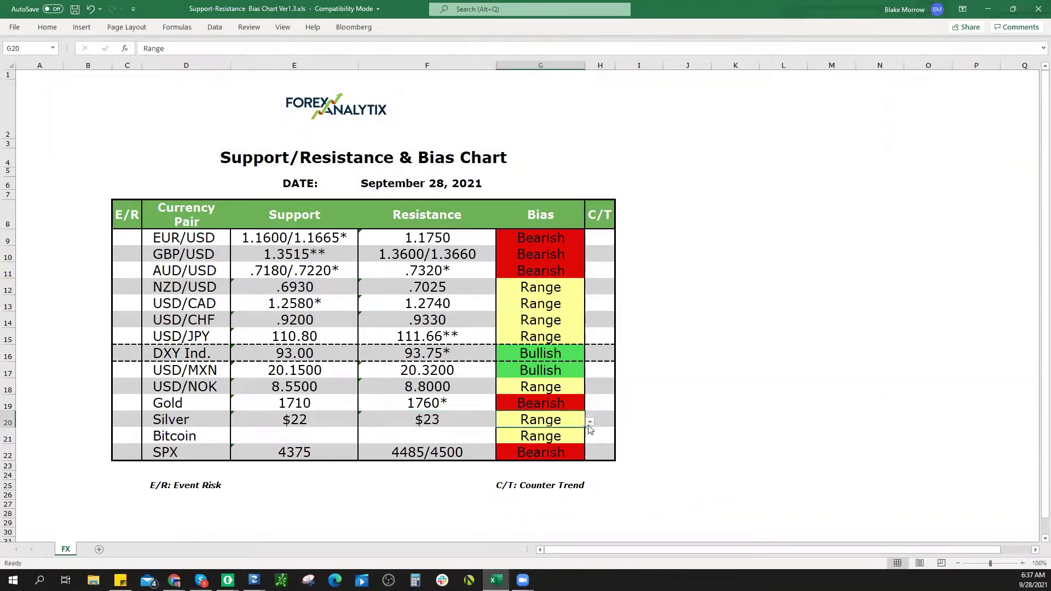
pyautogui.click(590, 422)
pyautogui.click(520, 431)
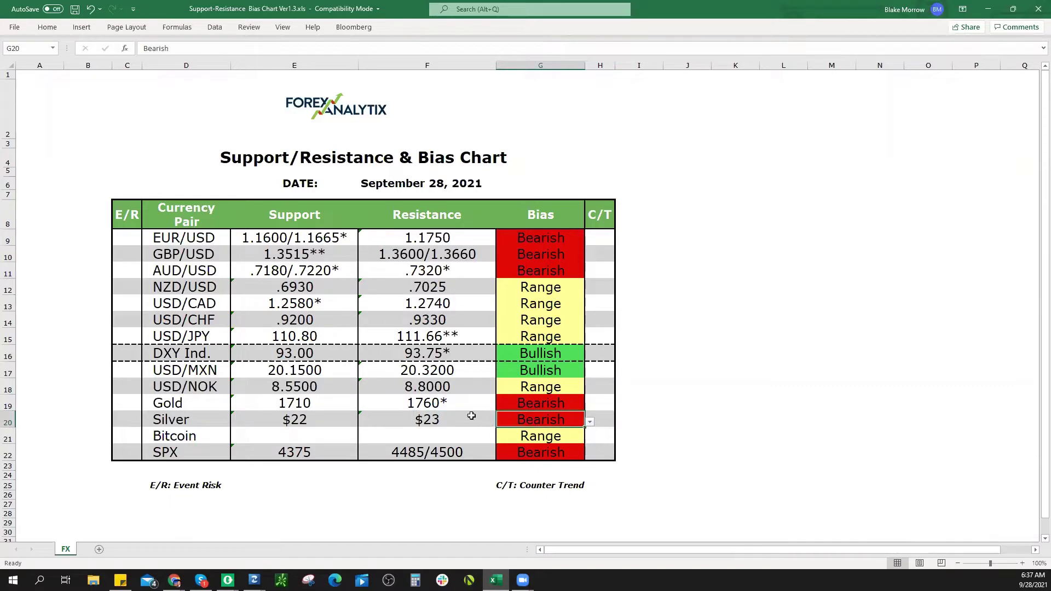
pyautogui.click(471, 417)
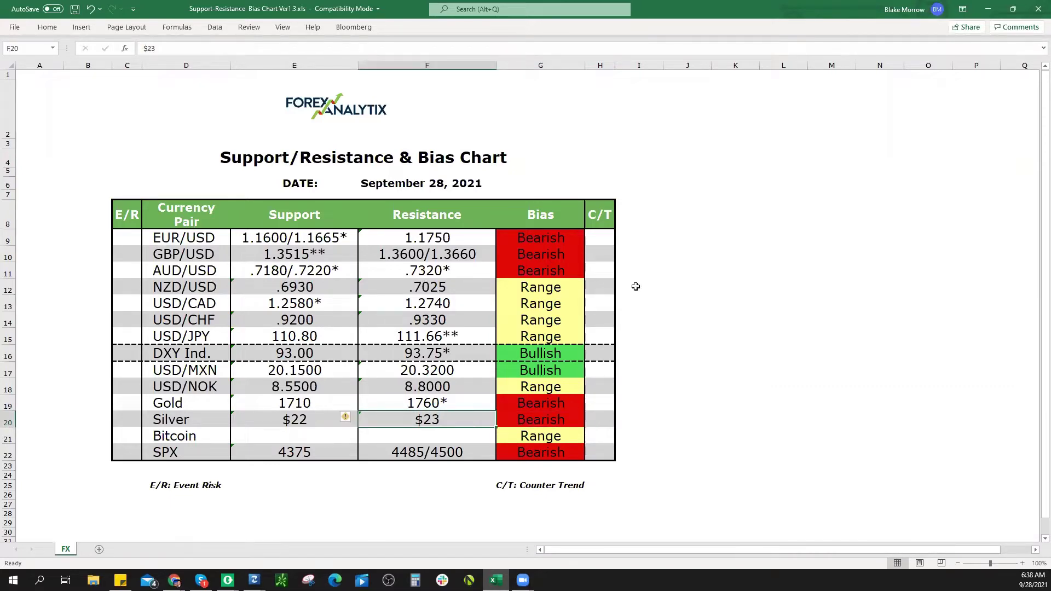
pyautogui.hotkey('alt', 'Tab')
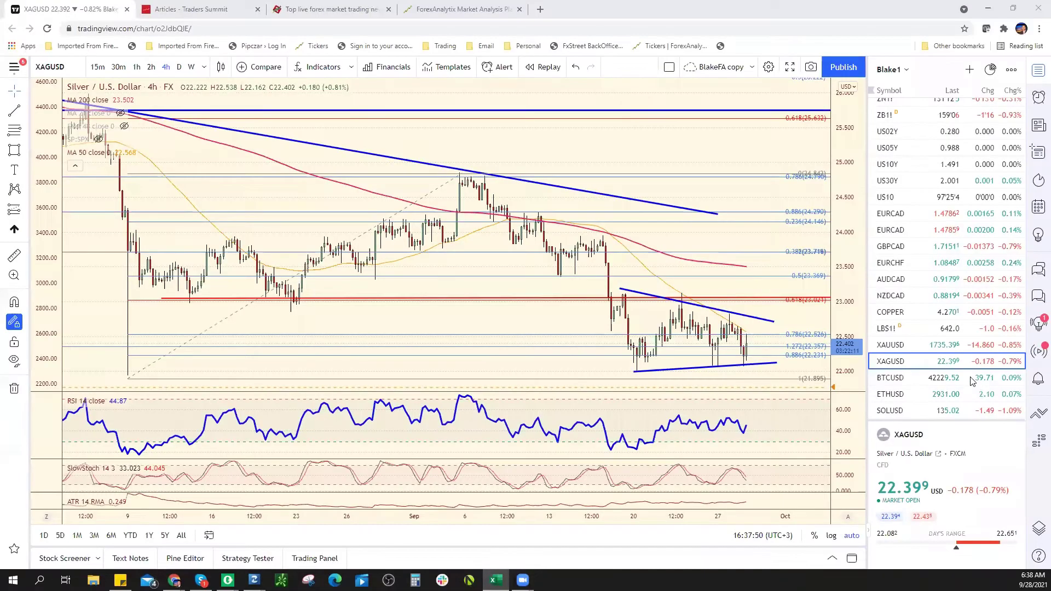
pyautogui.click(891, 378)
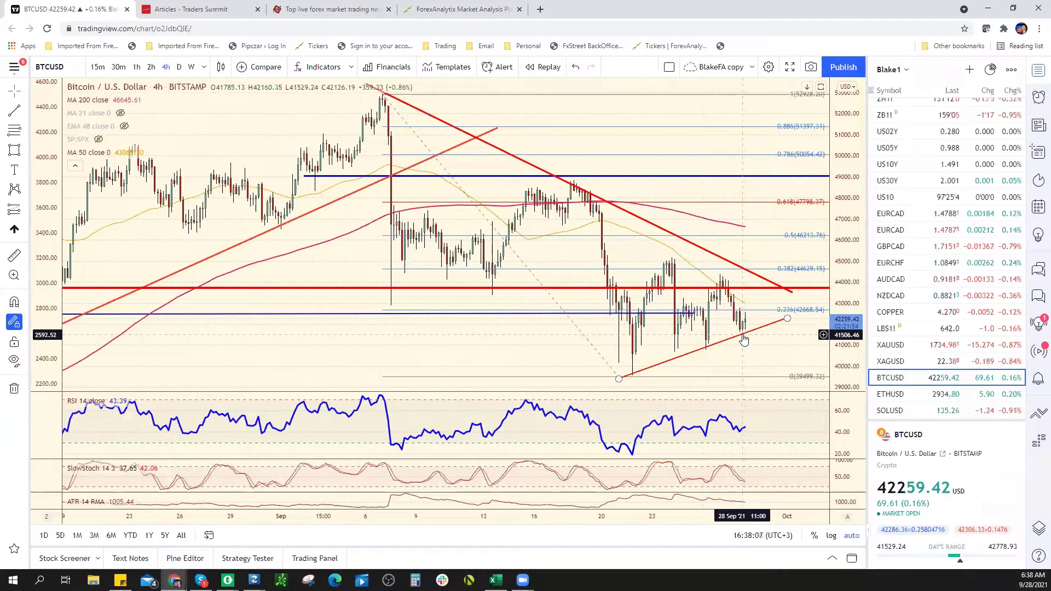
# Enter '40K, 41,500' as Bitcoin's support in E21
pyautogui.hotkey('alt', 'Tab')
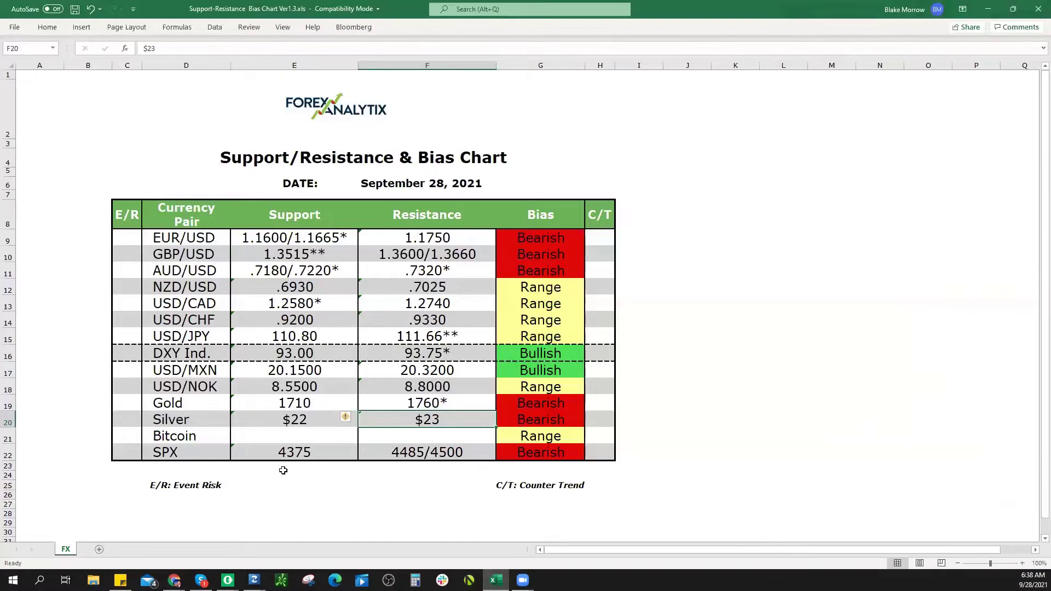
pyautogui.click(271, 434)
pyautogui.write('4')
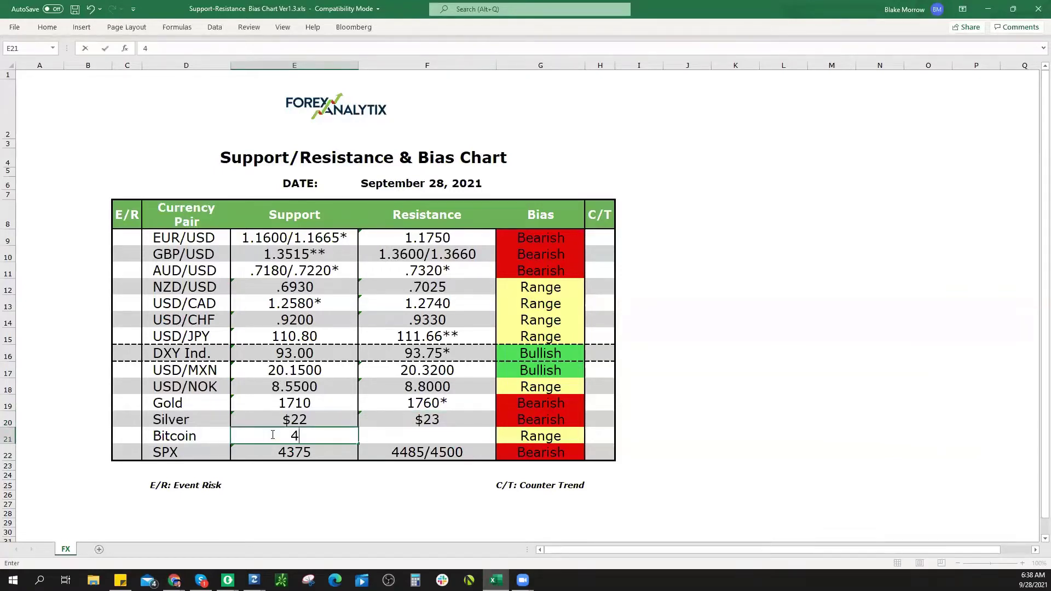
pyautogui.write('0K, 41,500')
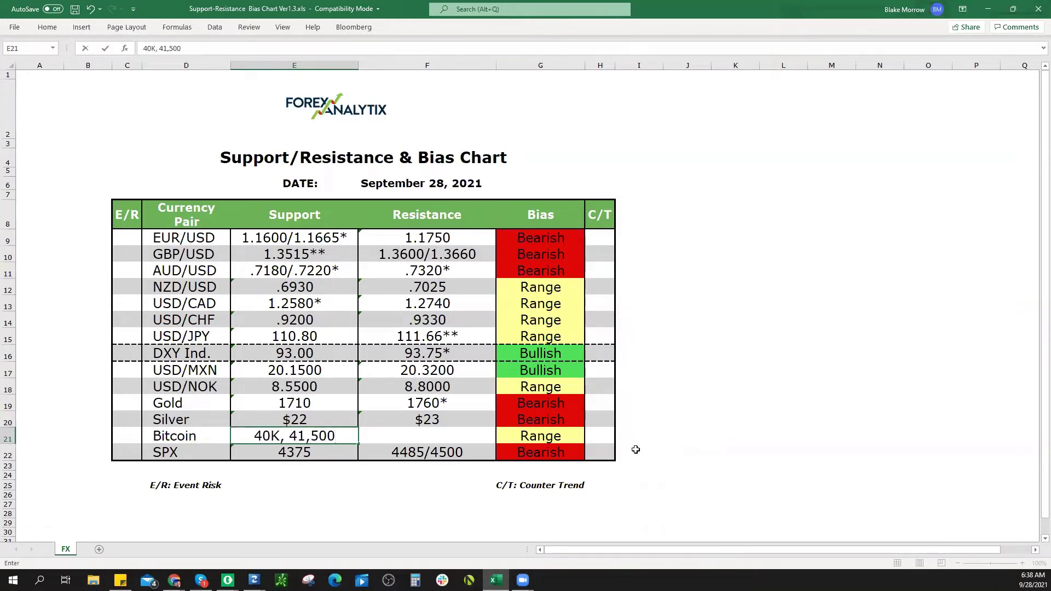
# After checking the BTCUSD chart, enter 45K as Bitcoin's resistance and minimize Excel
pyautogui.hotkey('alt', 'Tab')
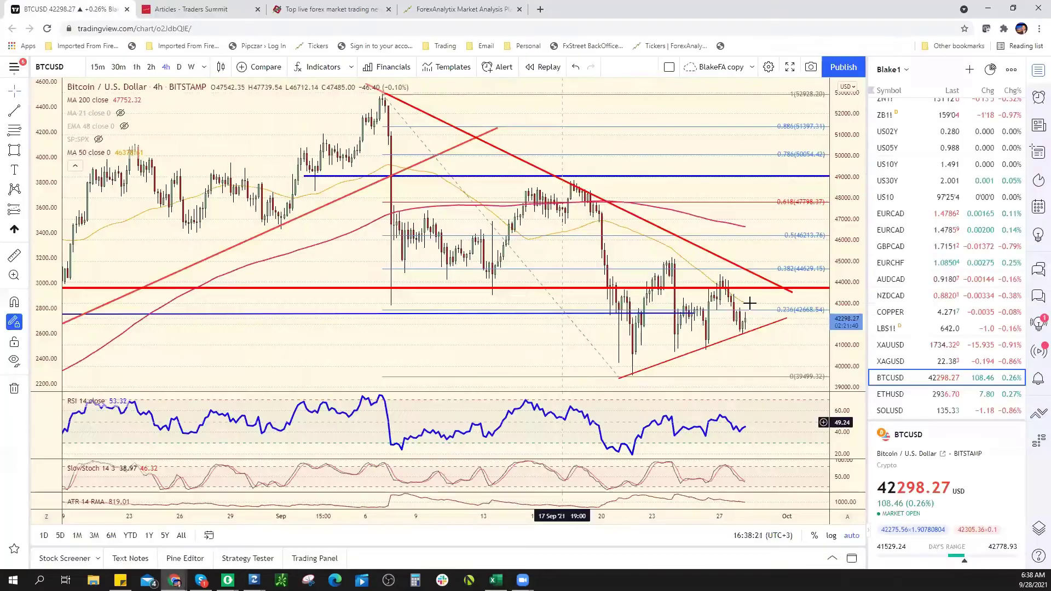
pyautogui.scroll(-5, 724, 349)
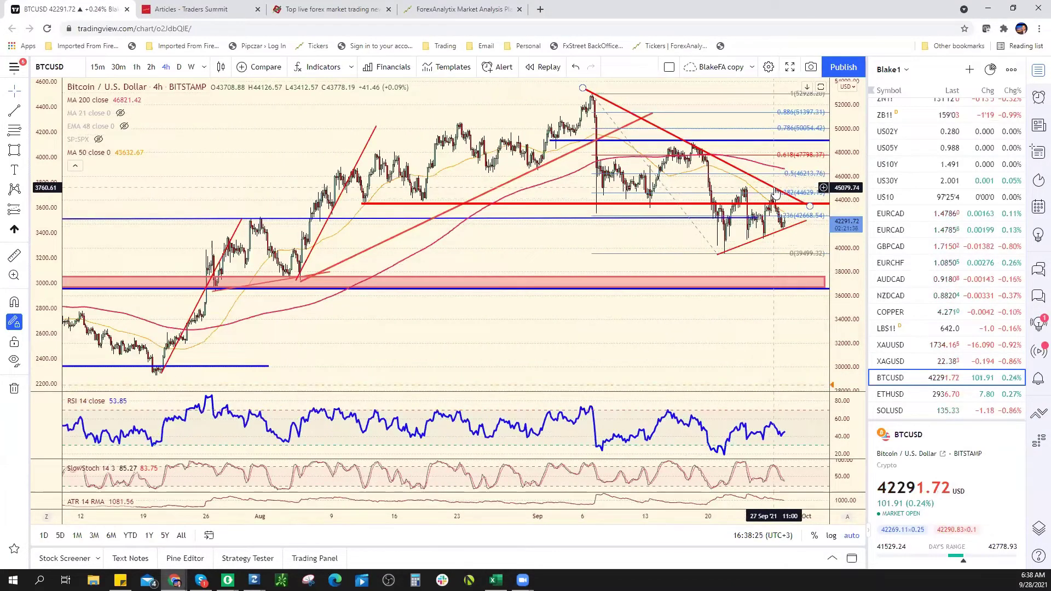
pyautogui.hotkey('alt', 'Tab')
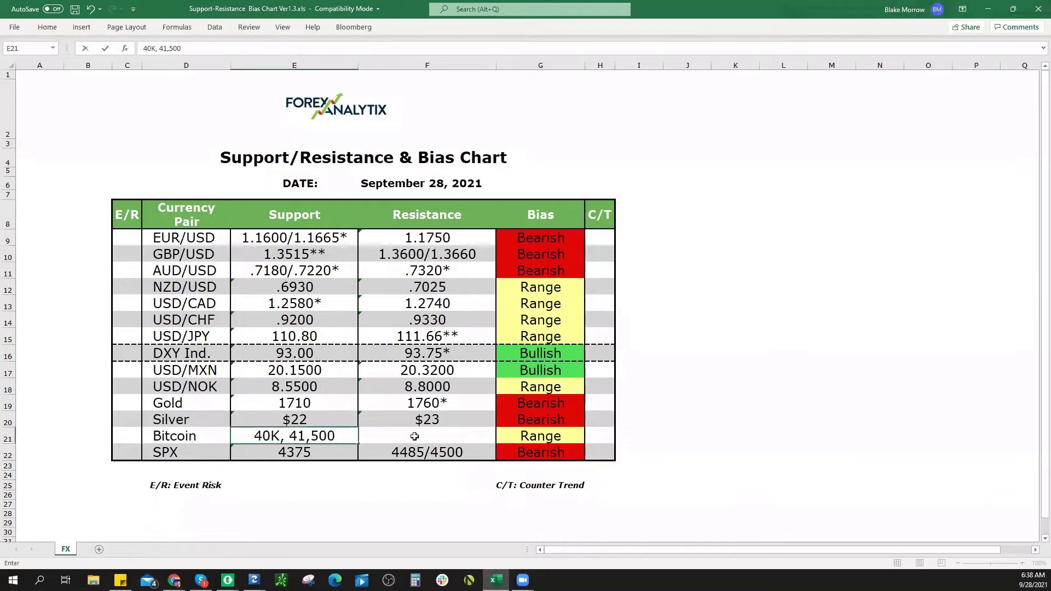
pyautogui.click(419, 434)
pyautogui.write('45K')
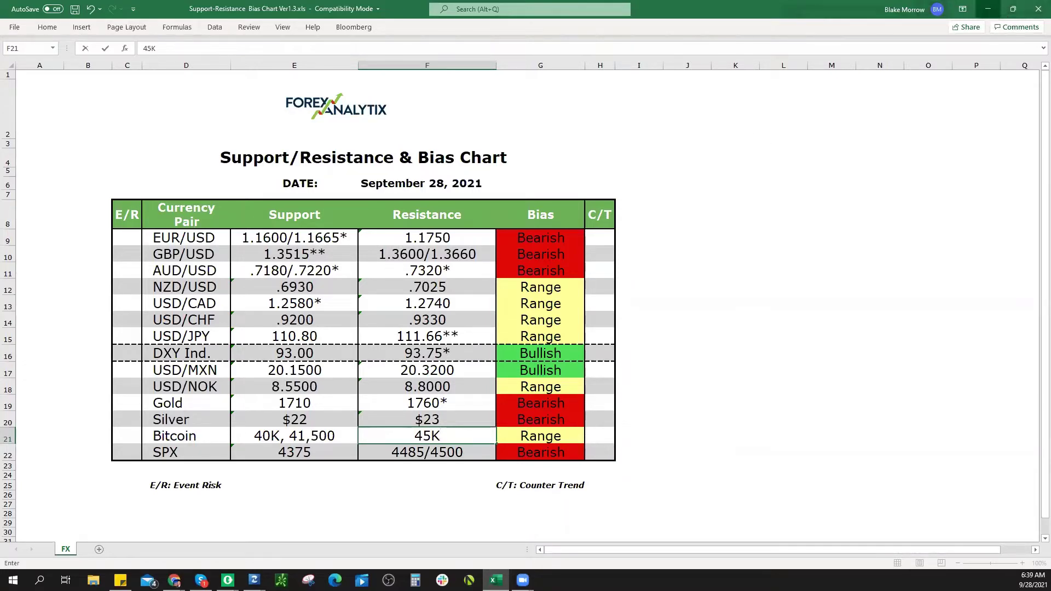
pyautogui.click(988, 9)
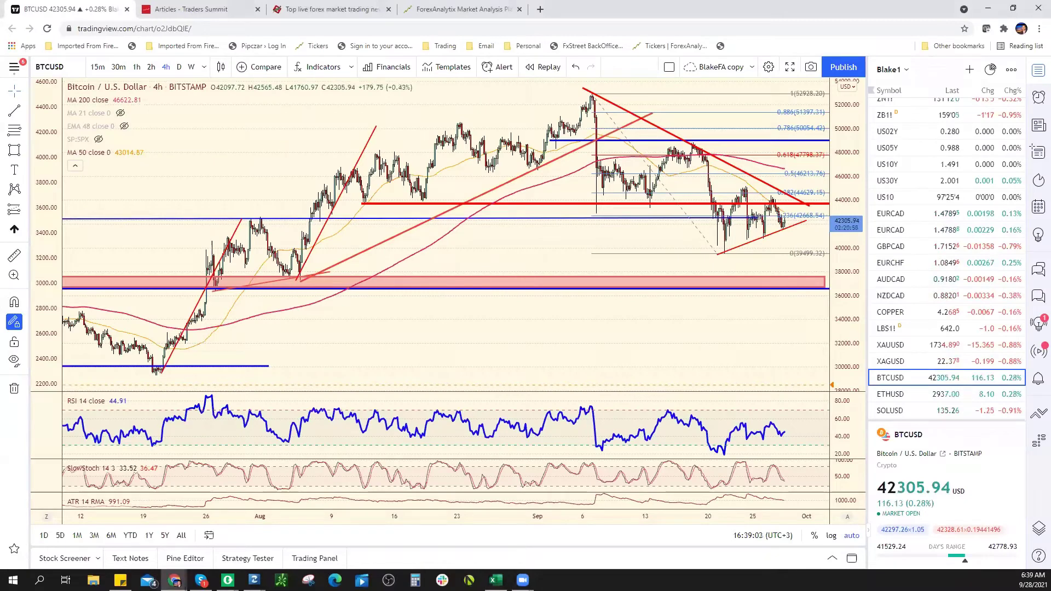
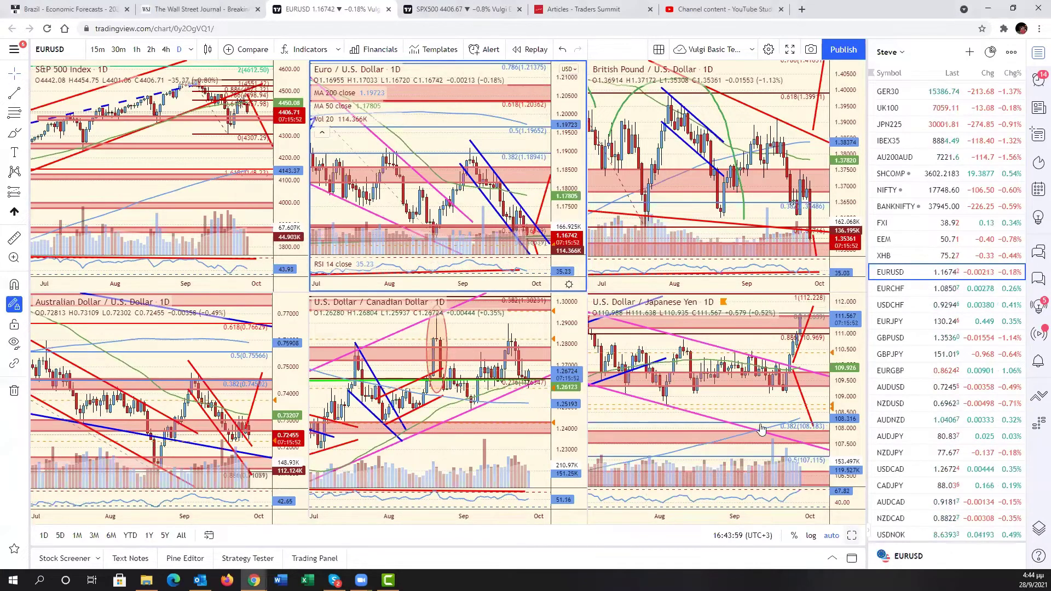
# View EURUSD full-size over a longer history, then restore the grid with GBPUSD active
pyautogui.click(853, 535)
pyautogui.scroll(-5, 736, 271)
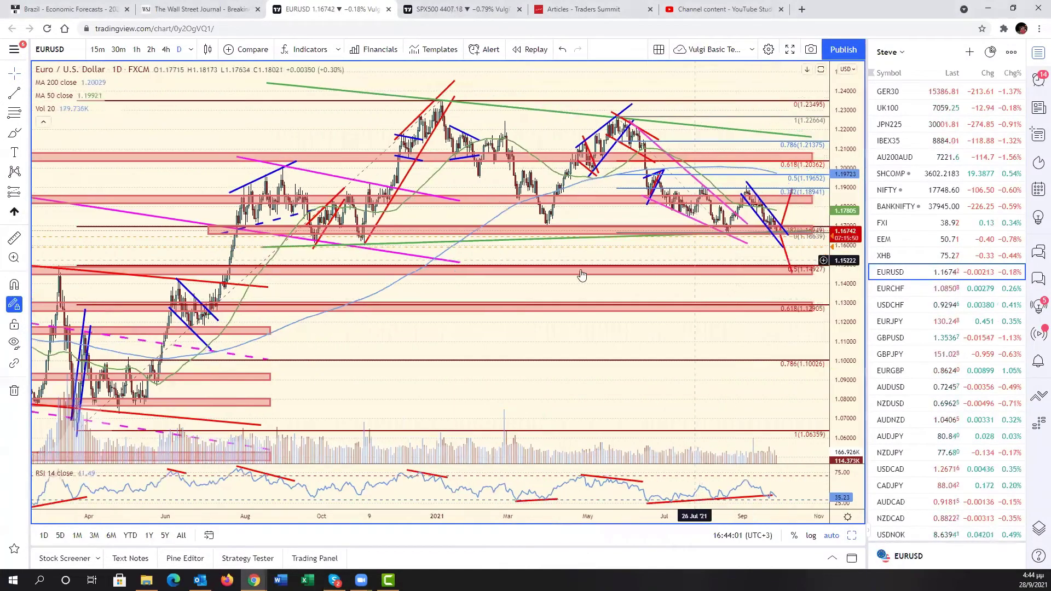
pyautogui.moveTo(657, 241); pyautogui.dragTo(576, 238)
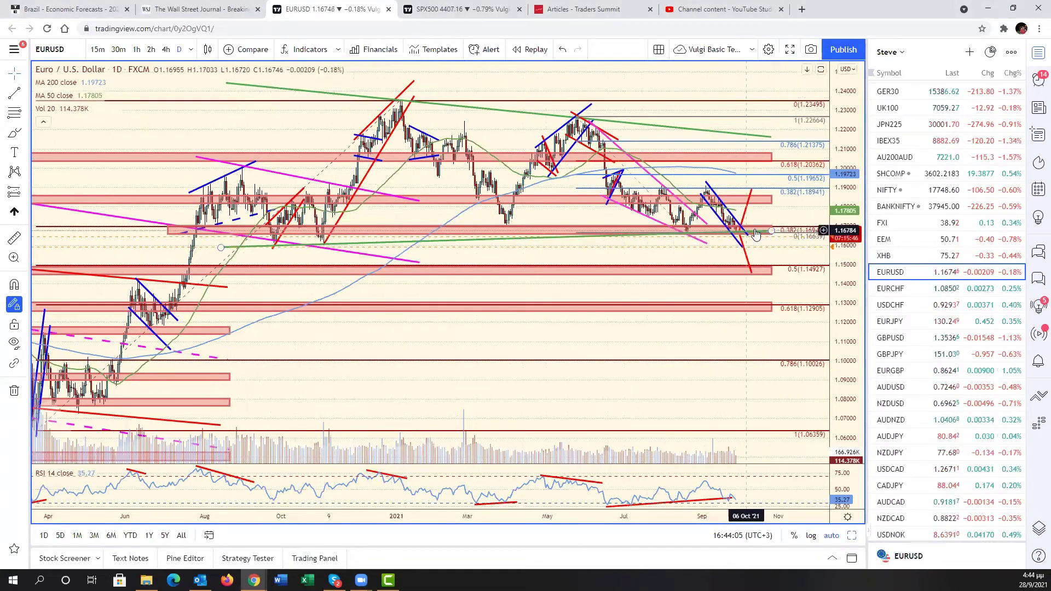
pyautogui.scroll(3, 767, 254)
pyautogui.scroll(3, 725, 293)
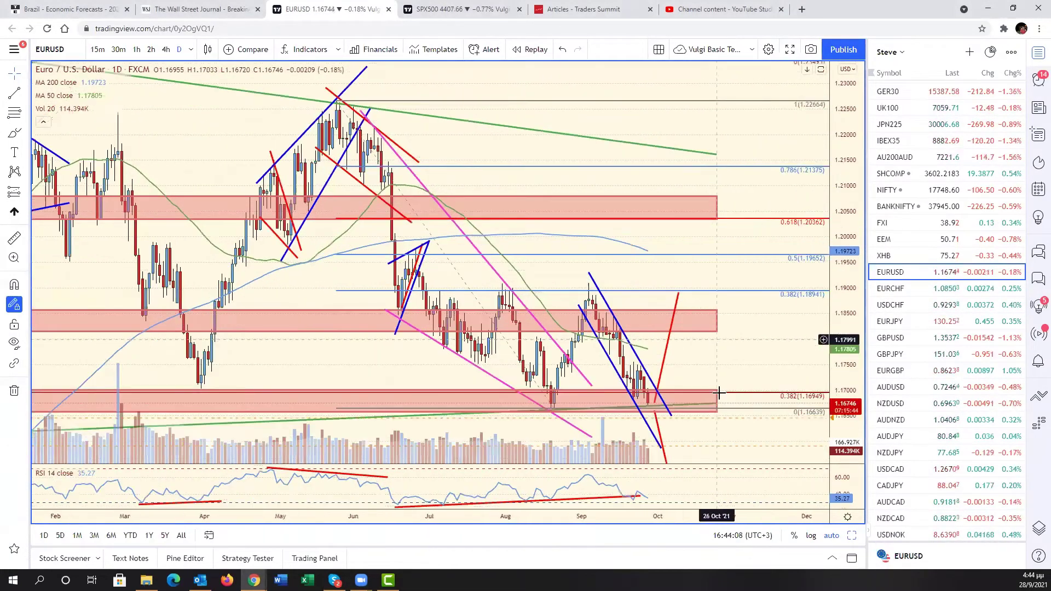
pyautogui.hscroll(-5, 838, 431)
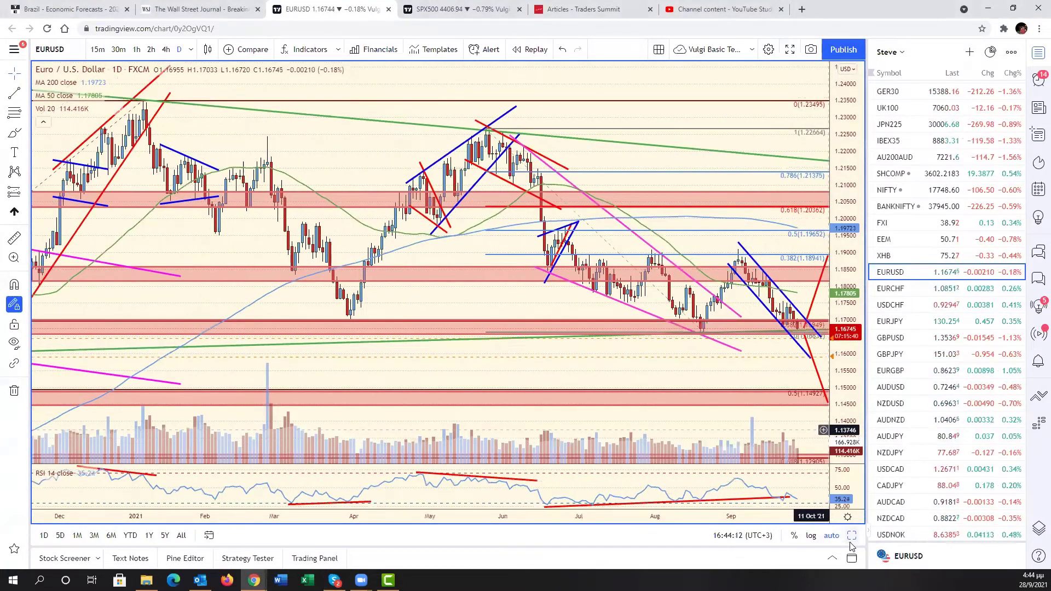
pyautogui.click(852, 536)
pyautogui.click(780, 230)
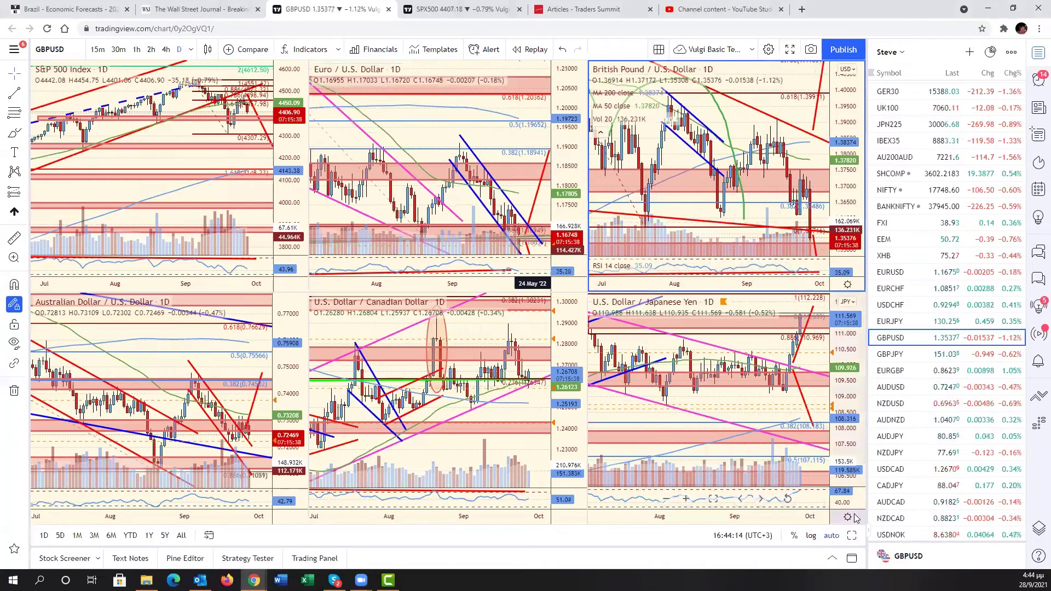
# Maximize GBPUSD, compress its price scale, pan to show from December, then restore the grid
pyautogui.click(852, 536)
pyautogui.scroll(-3, 846, 248)
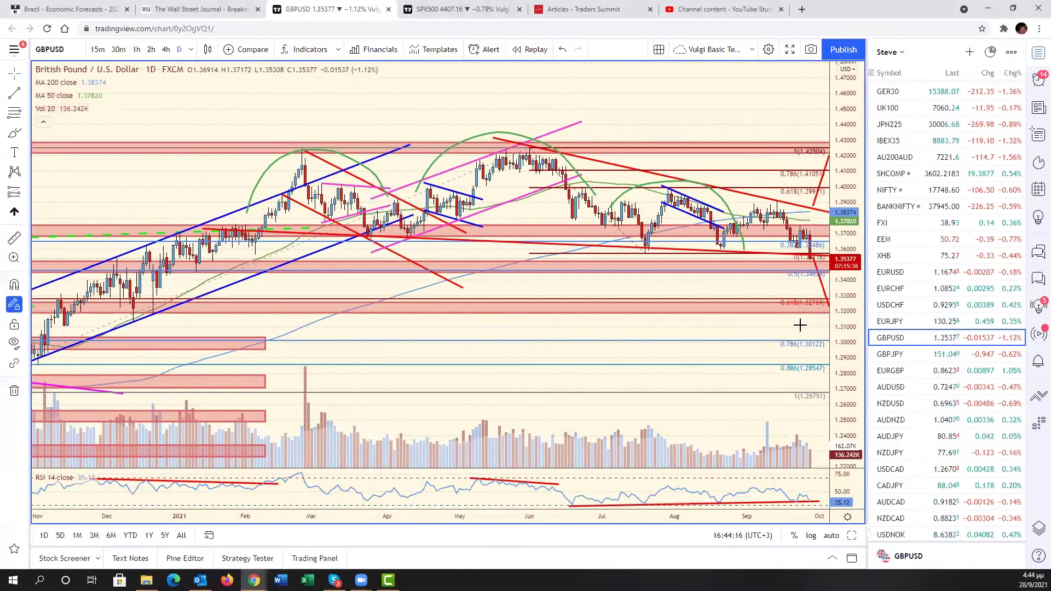
pyautogui.moveTo(699, 312); pyautogui.dragTo(419, 235)
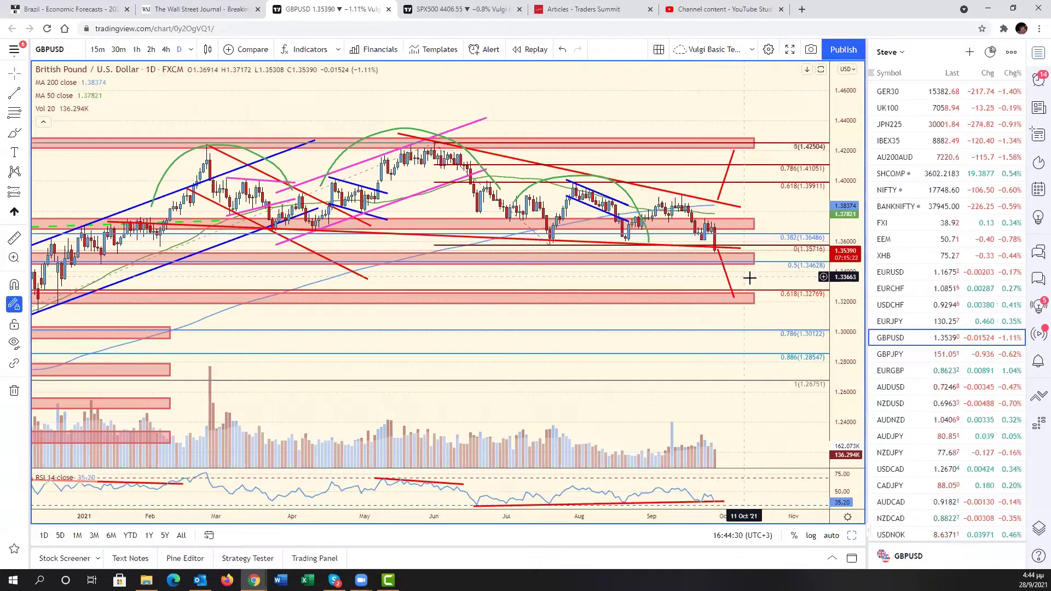
pyautogui.moveTo(749, 279); pyautogui.dragTo(854, 287)
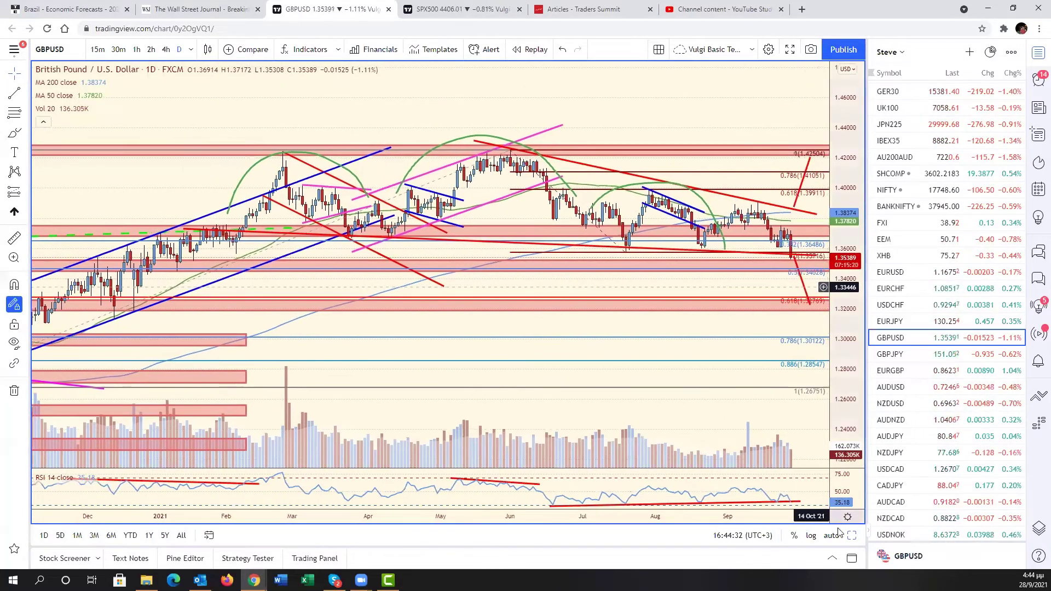
pyautogui.click(853, 538)
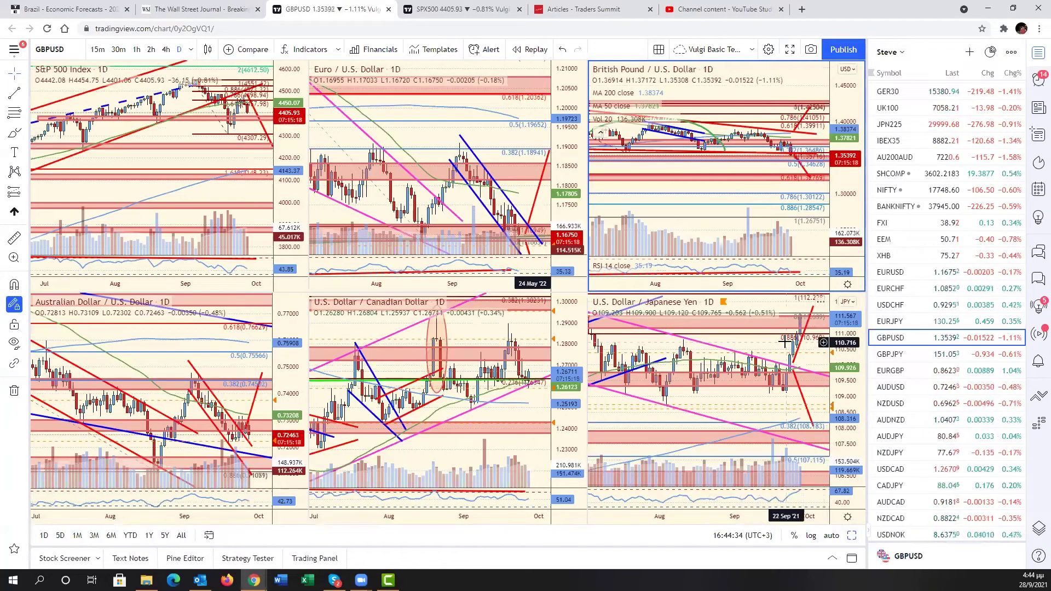
# Maximize USDJPY, zoom and pan to start in December, auto-scale prices, then restore the grid
pyautogui.hotkey('alt', 'Return')
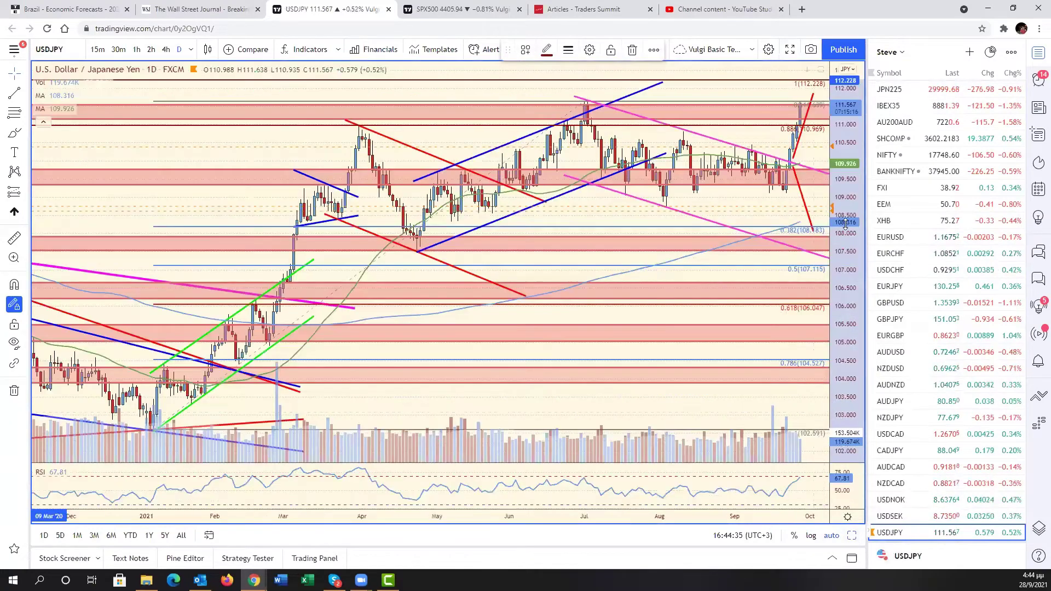
pyautogui.moveTo(816, 318)
pyautogui.mouseDown()
pyautogui.moveTo(805, 347)
pyautogui.moveTo(707, 378)
pyautogui.mouseUp()
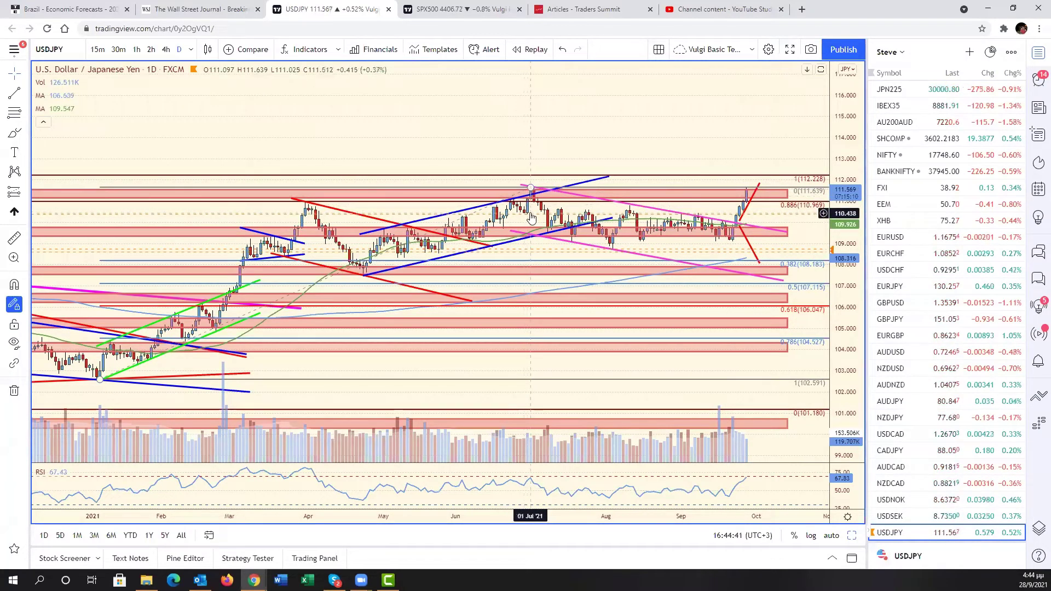
pyautogui.scroll(-5, 531, 218)
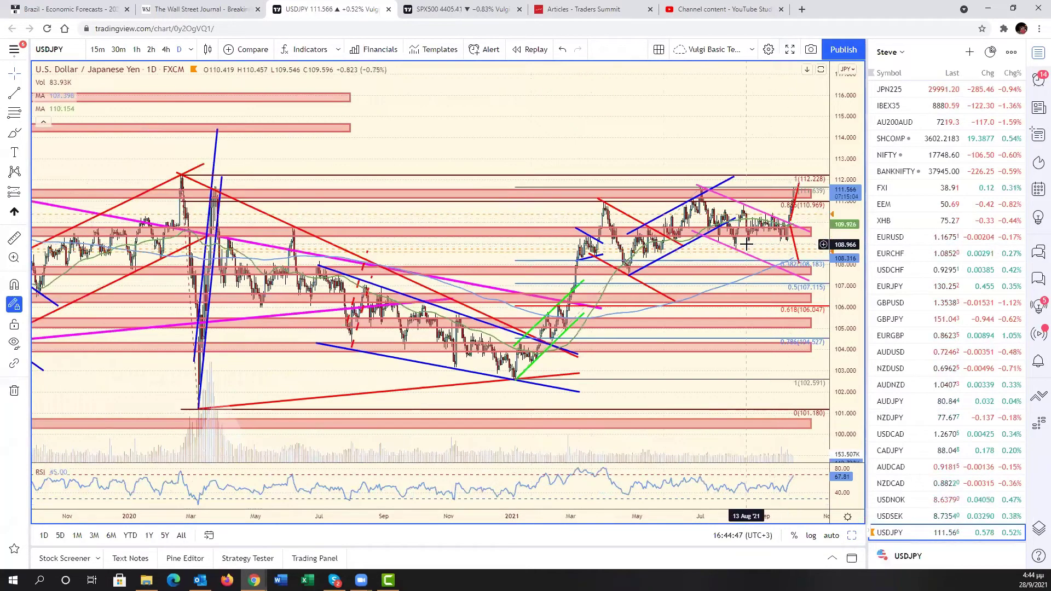
pyautogui.scroll(4, 746, 244)
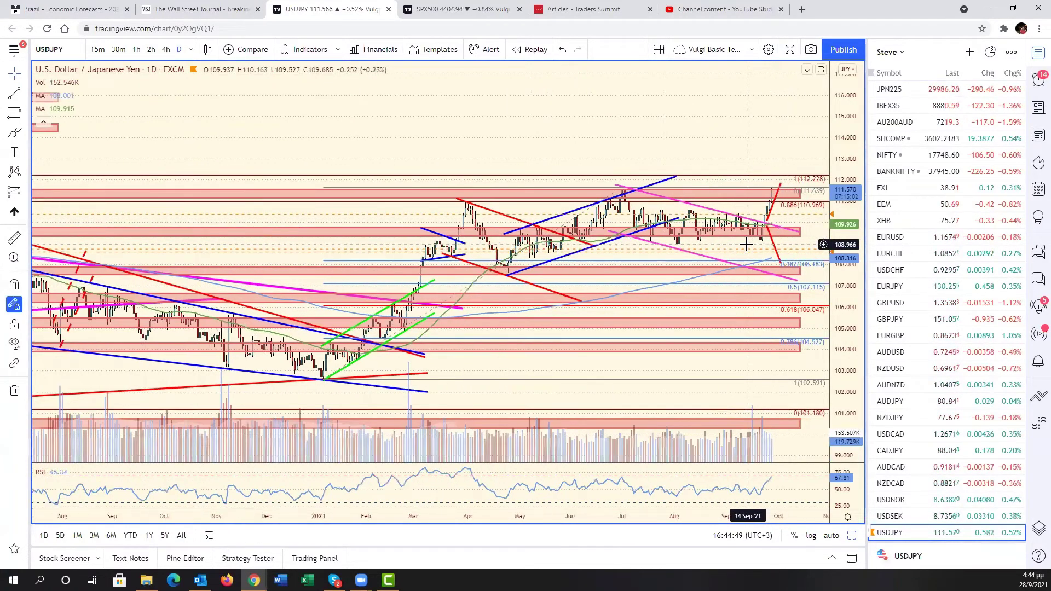
pyautogui.scroll(3, 747, 245)
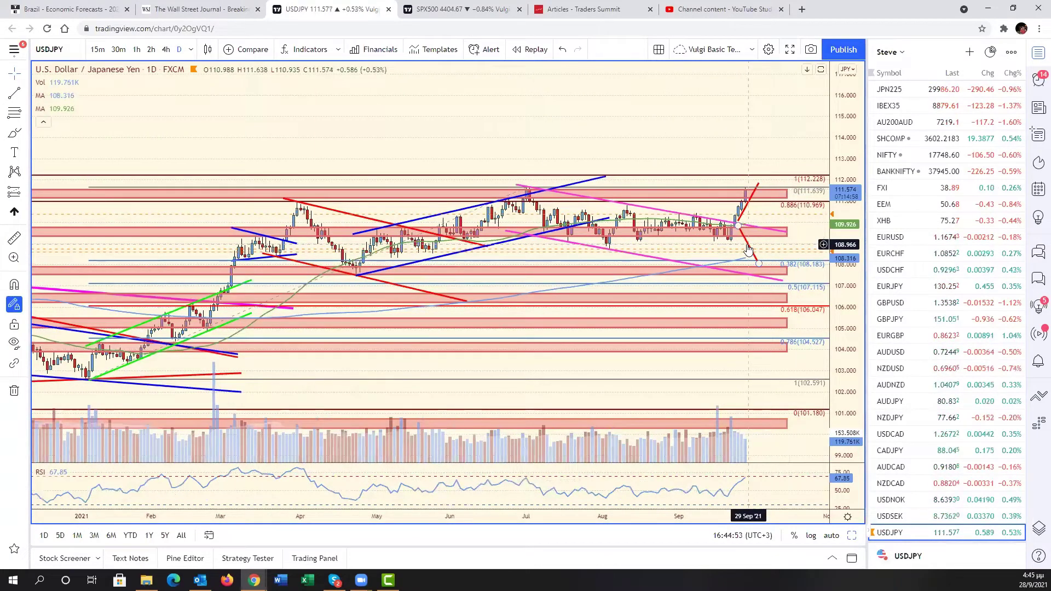
pyautogui.moveTo(809, 227); pyautogui.dragTo(867, 248)
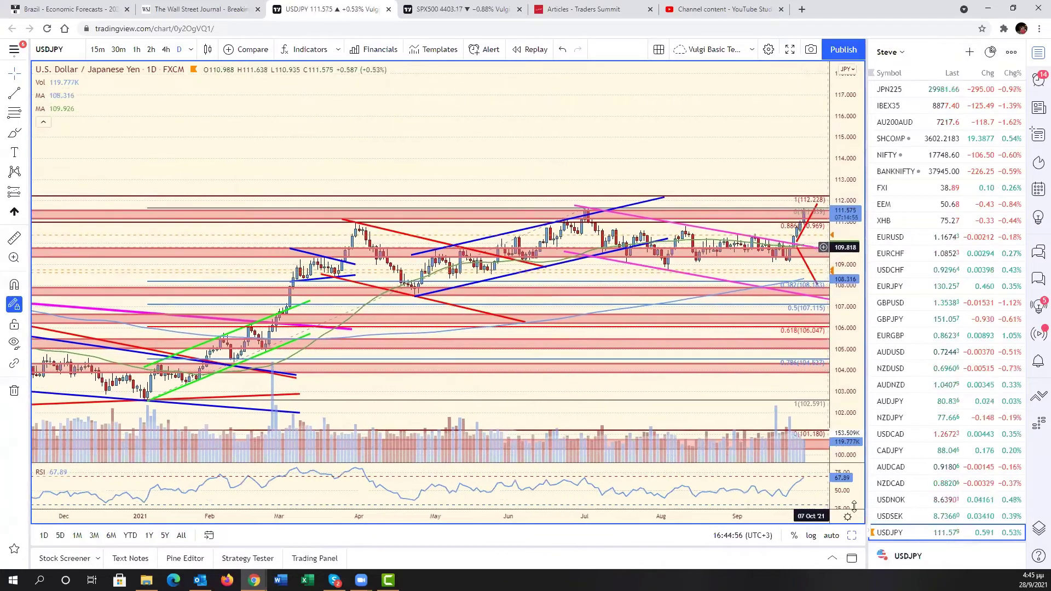
pyautogui.click(852, 539)
pyautogui.hotkey('alt', 'Return')
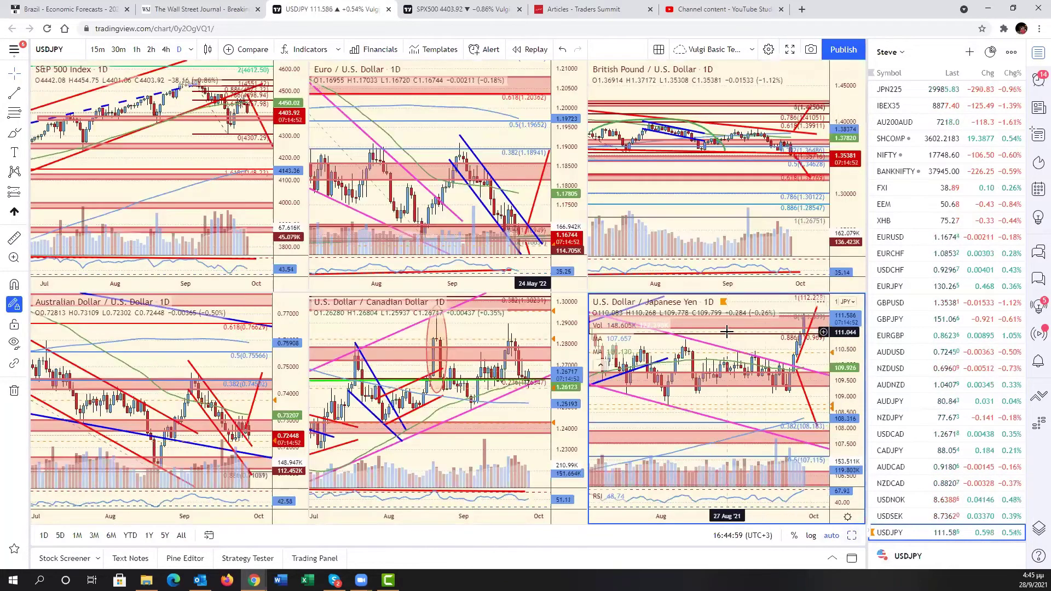
# Select and maximize USDCAD, compress its price axis and pan to frame its 2021 channel
pyautogui.click(538, 412)
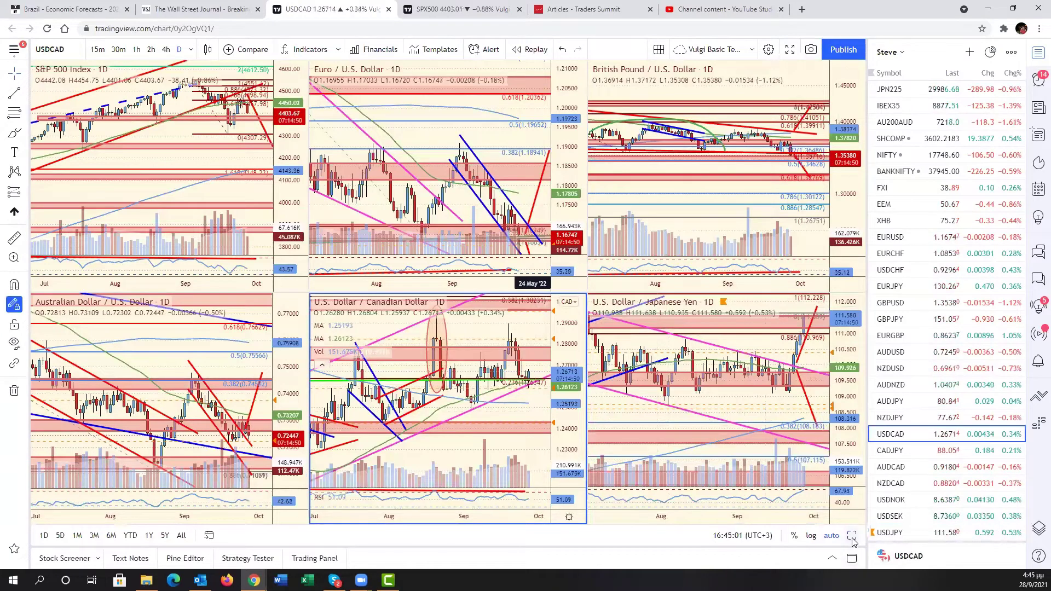
pyautogui.hotkey('alt', 'Return')
pyautogui.moveTo(798, 380); pyautogui.dragTo(734, 399)
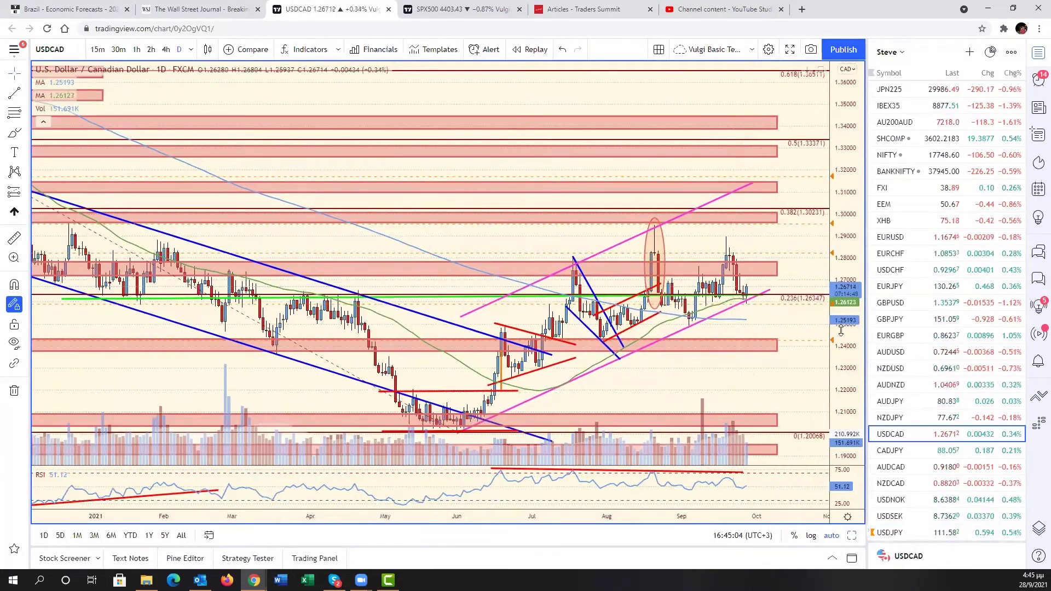
pyautogui.scroll(-3, 849, 417)
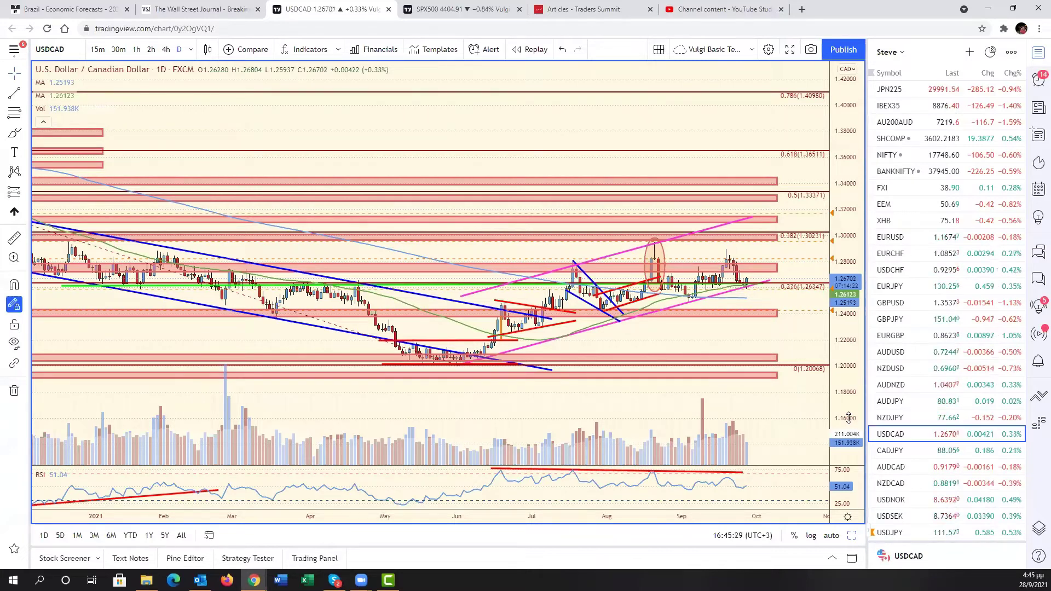
pyautogui.moveTo(778, 349); pyautogui.dragTo(835, 356)
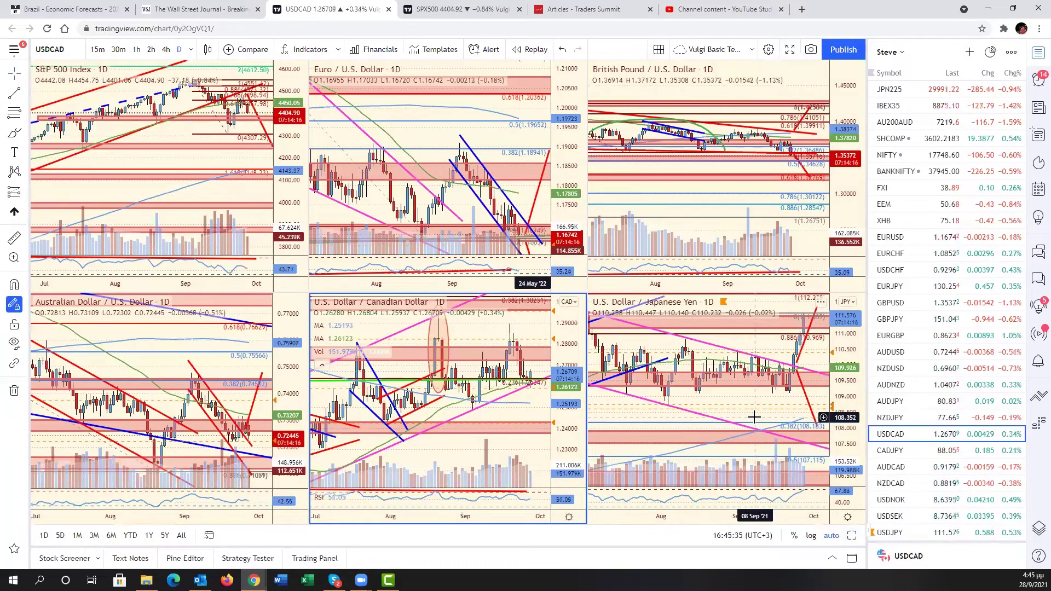
# Activate the bottom-right pane and load DXY into it from the watchlist
pyautogui.click(754, 417)
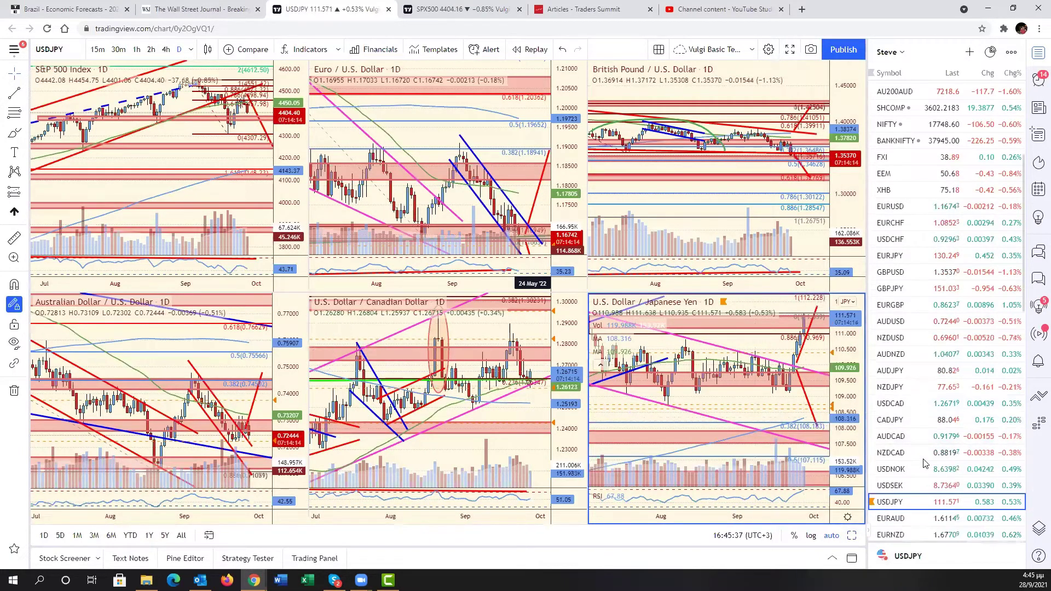
pyautogui.scroll(-5, 925, 464)
pyautogui.scroll(-7, 924, 463)
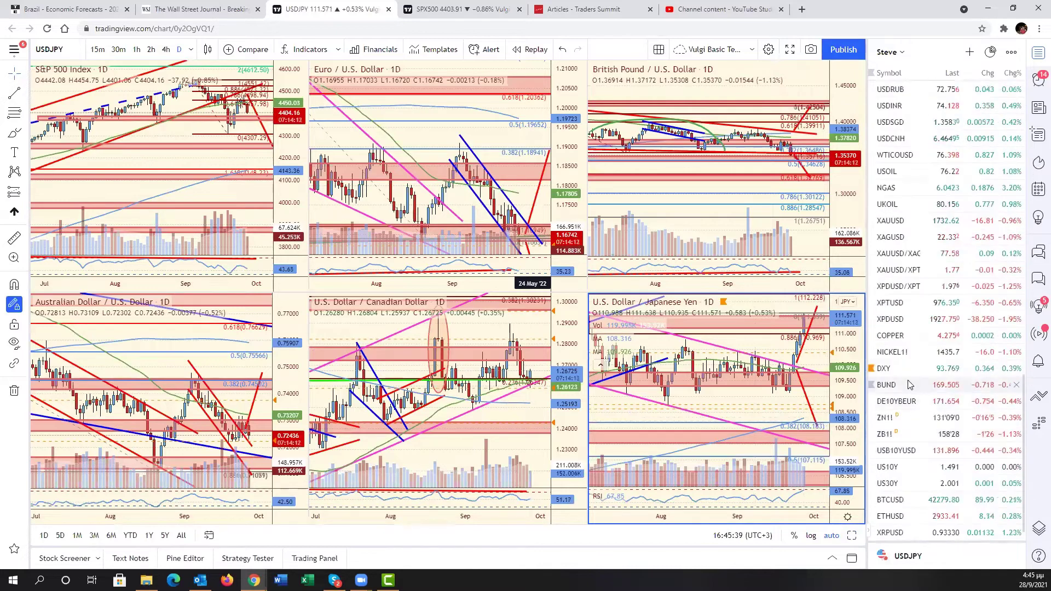
pyautogui.click(898, 368)
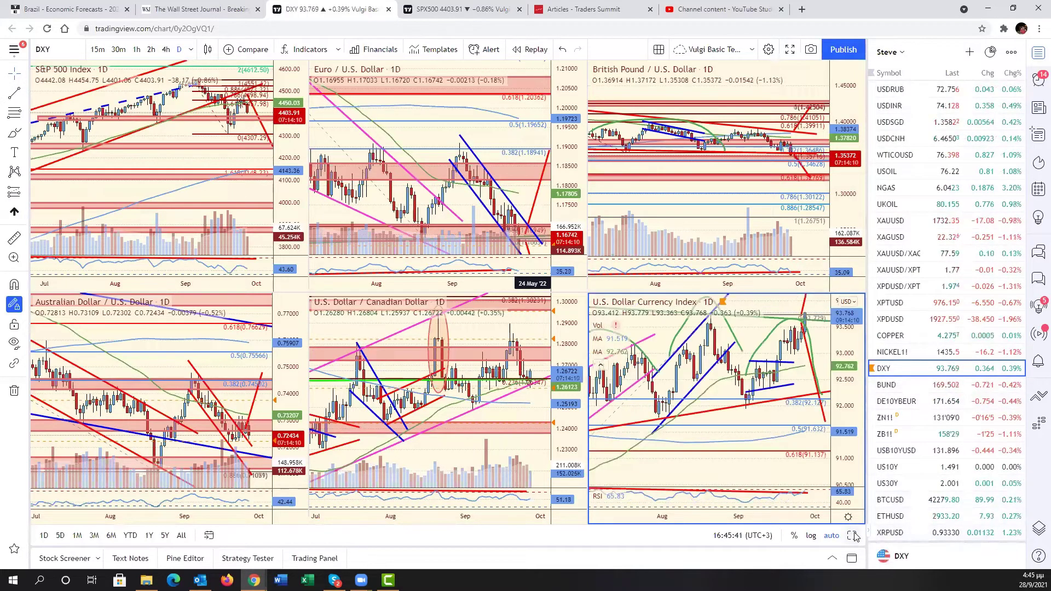
# View DXY full-size from December with auto-scaled prices, then restore the six-chart grid
pyautogui.click(852, 536)
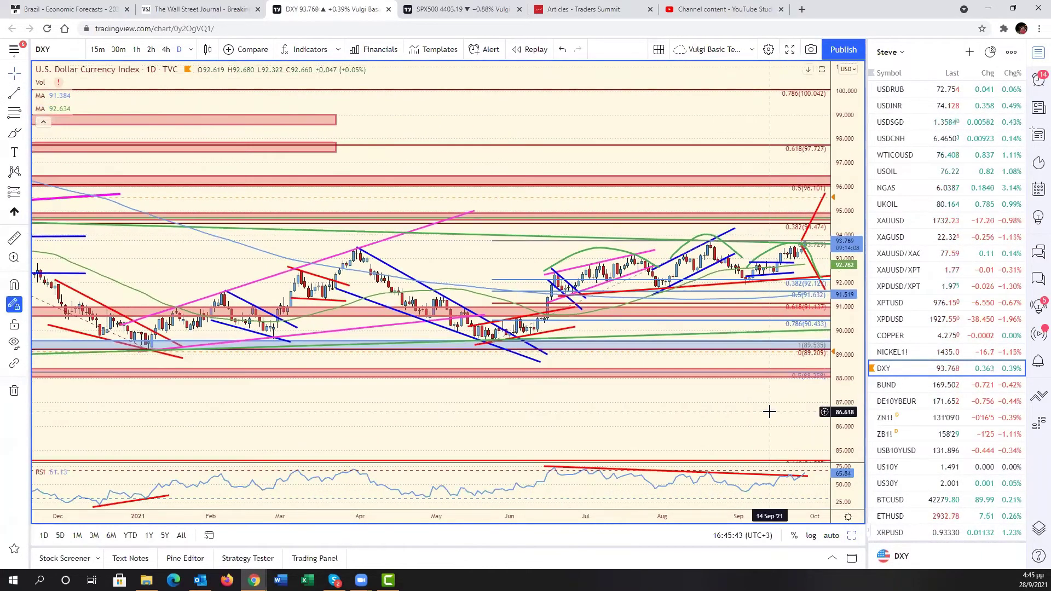
pyautogui.moveTo(767, 411); pyautogui.dragTo(684, 417)
pyautogui.scroll(-4, 684, 416)
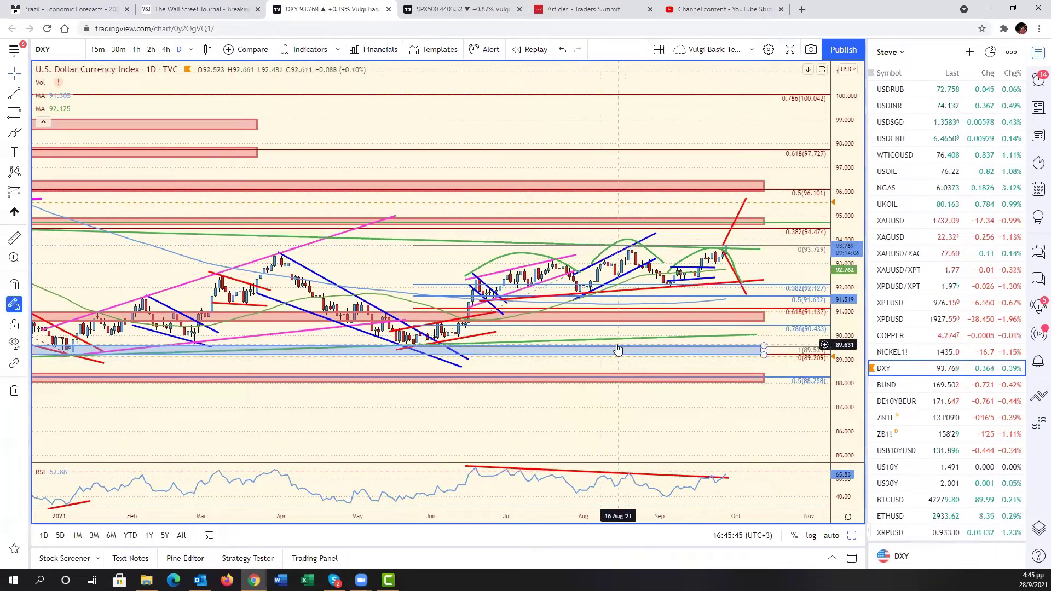
pyautogui.scroll(-5, 619, 350)
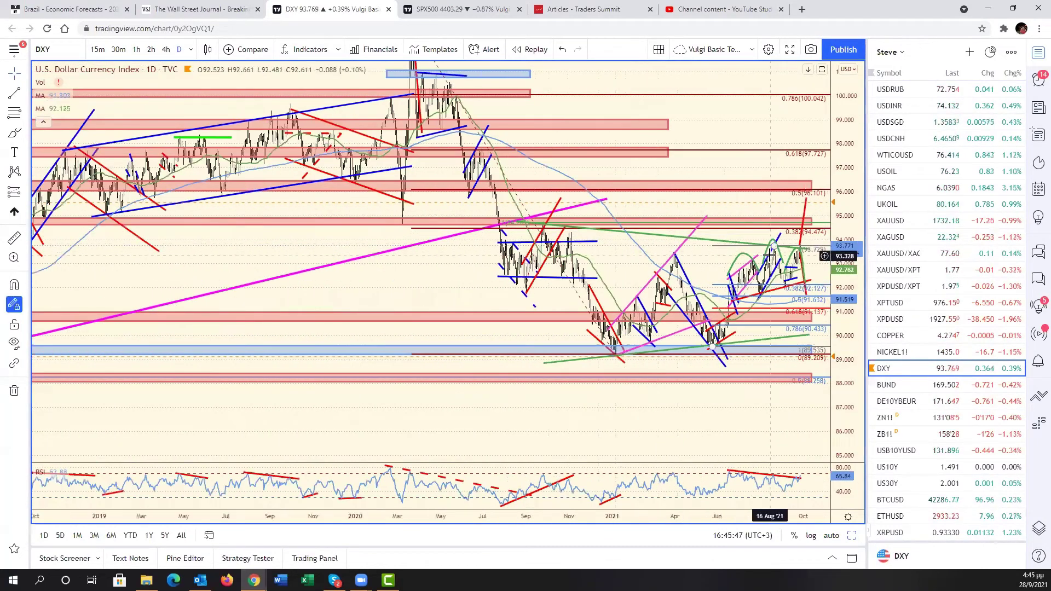
pyautogui.scroll(4, 767, 316)
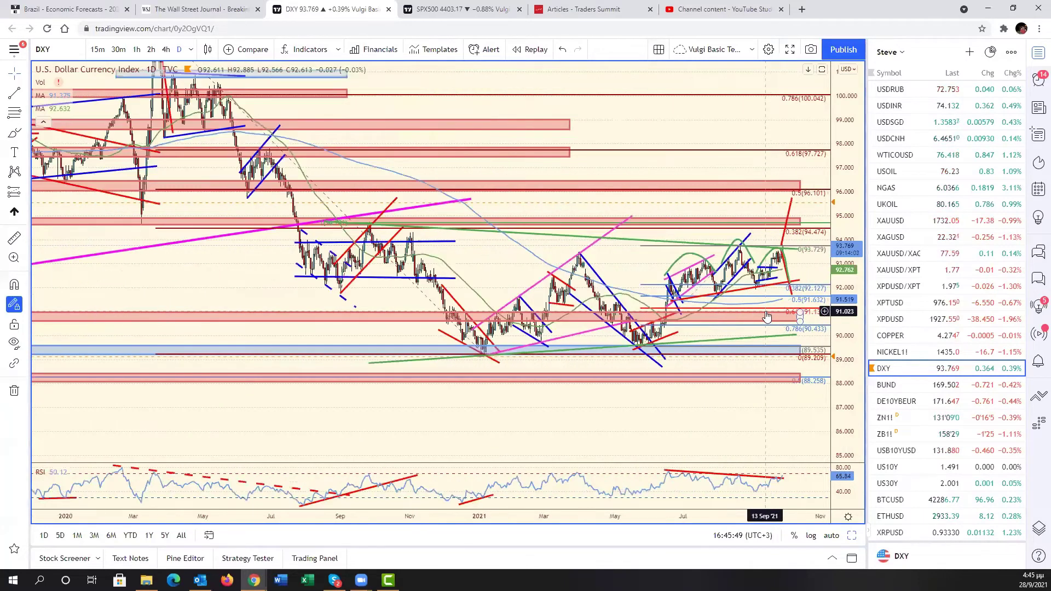
pyautogui.scroll(4, 767, 317)
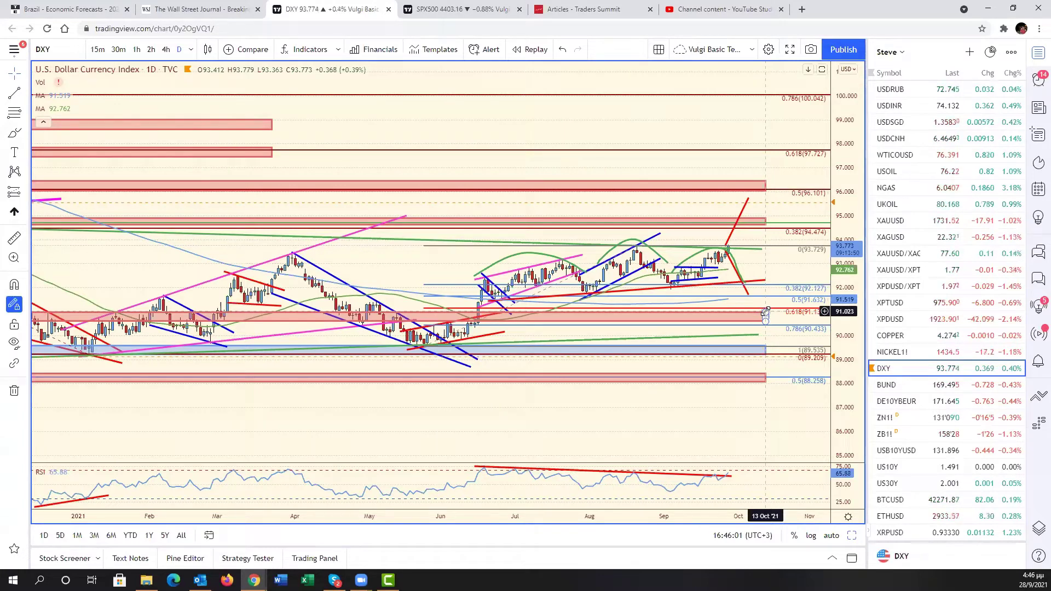
pyautogui.moveTo(767, 266); pyautogui.dragTo(825, 281)
pyautogui.click(832, 536)
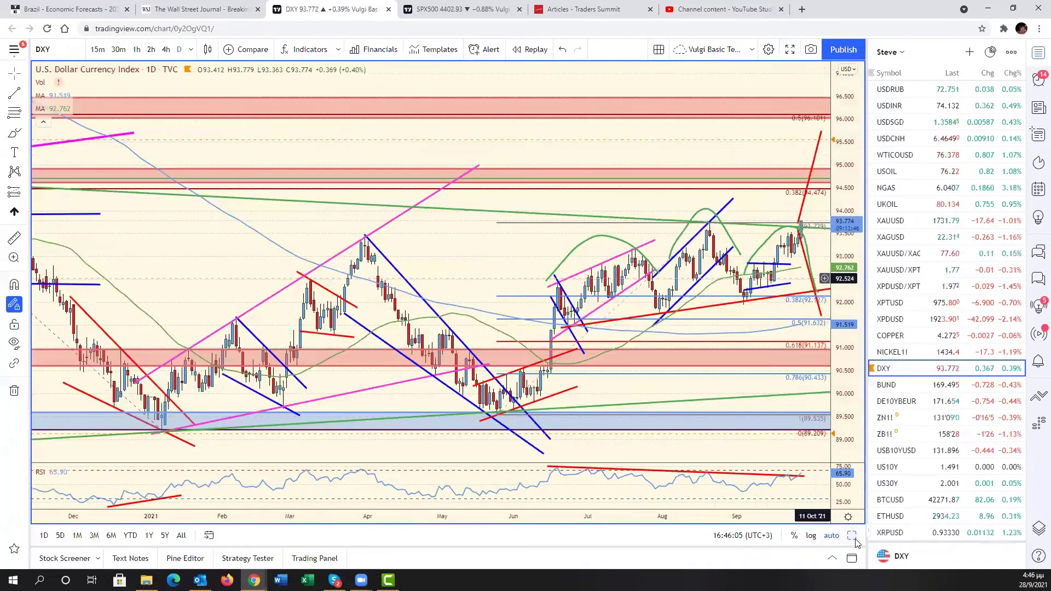
pyautogui.hotkey('alt', 'Return')
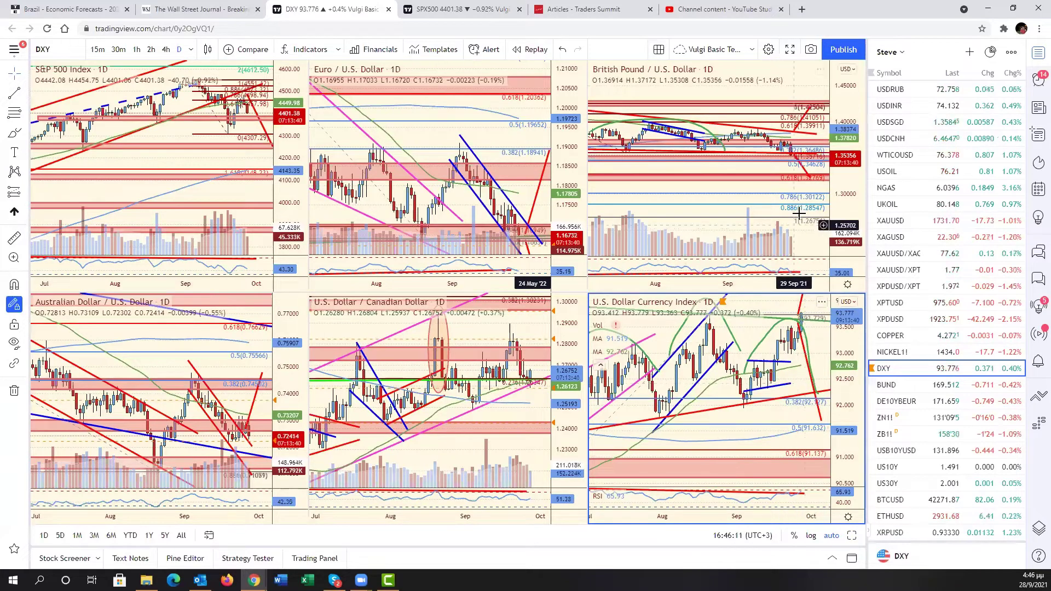
# Activate GBPUSD, refit its price scale and shift it to recent dates
pyautogui.click(810, 227)
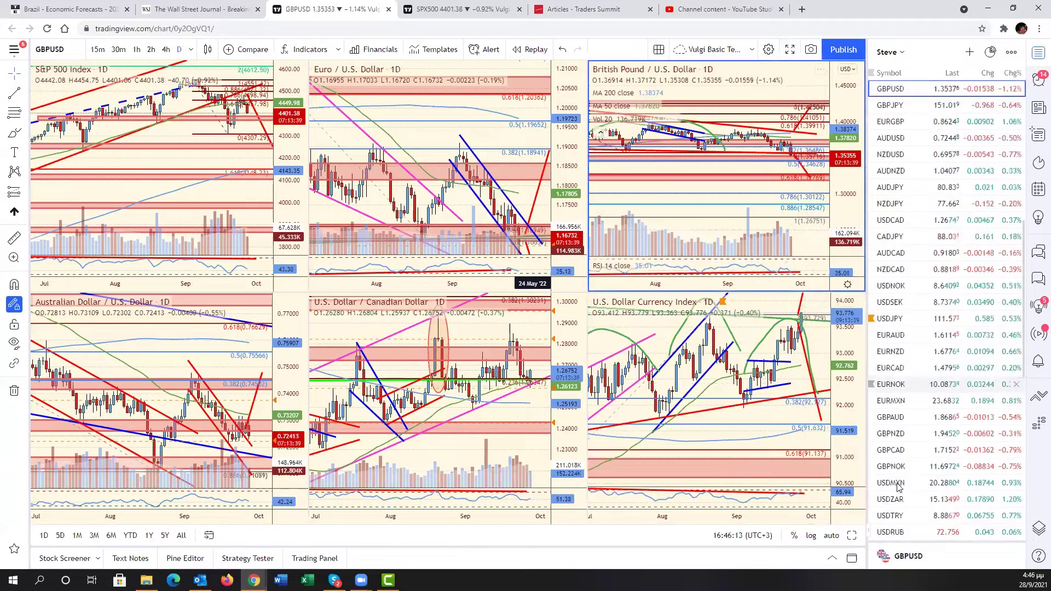
pyautogui.click(832, 536)
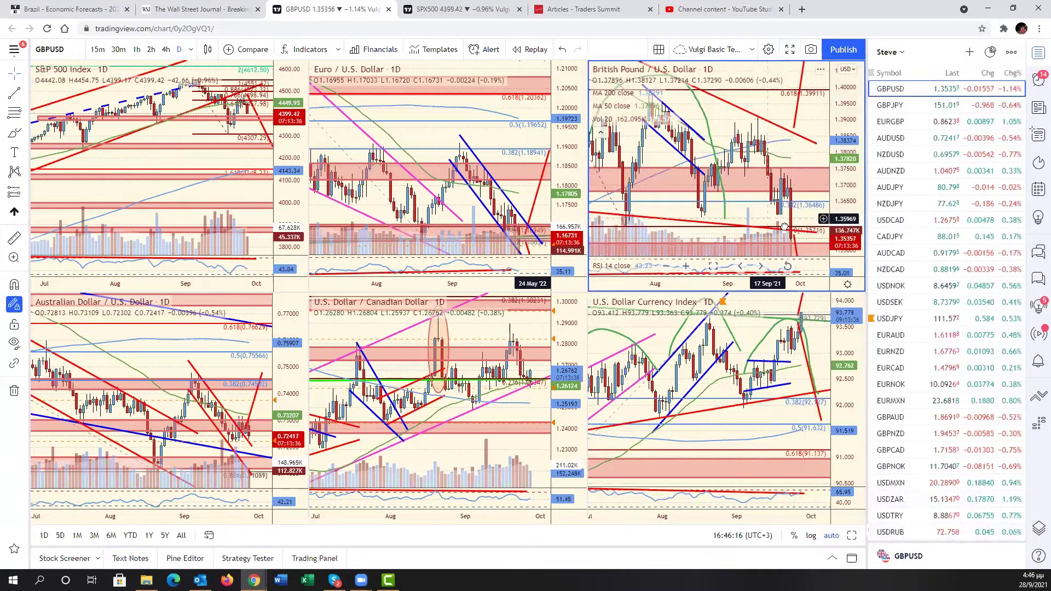
pyautogui.click(787, 266)
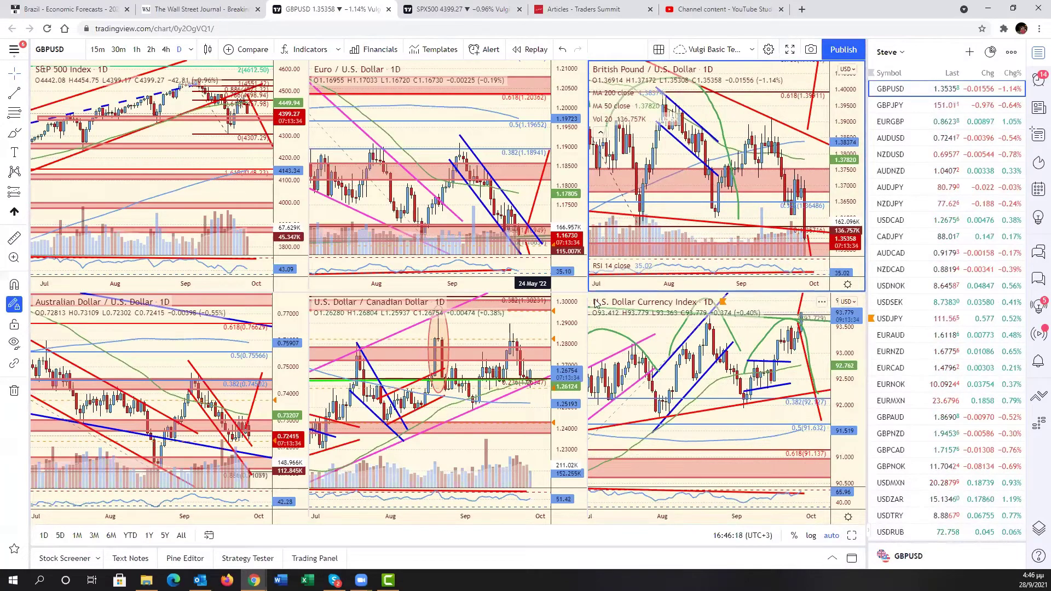
# Maximize the S&P 500, pan over its zones near 3600, then switch the chart to NAS100
pyautogui.moveTo(373, 269)
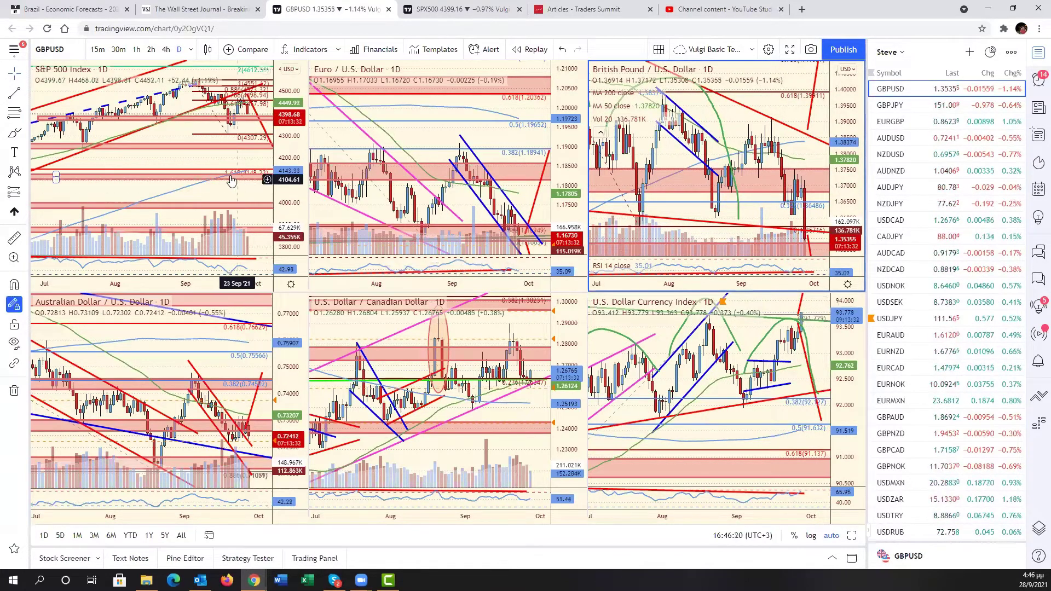
pyautogui.click(220, 164)
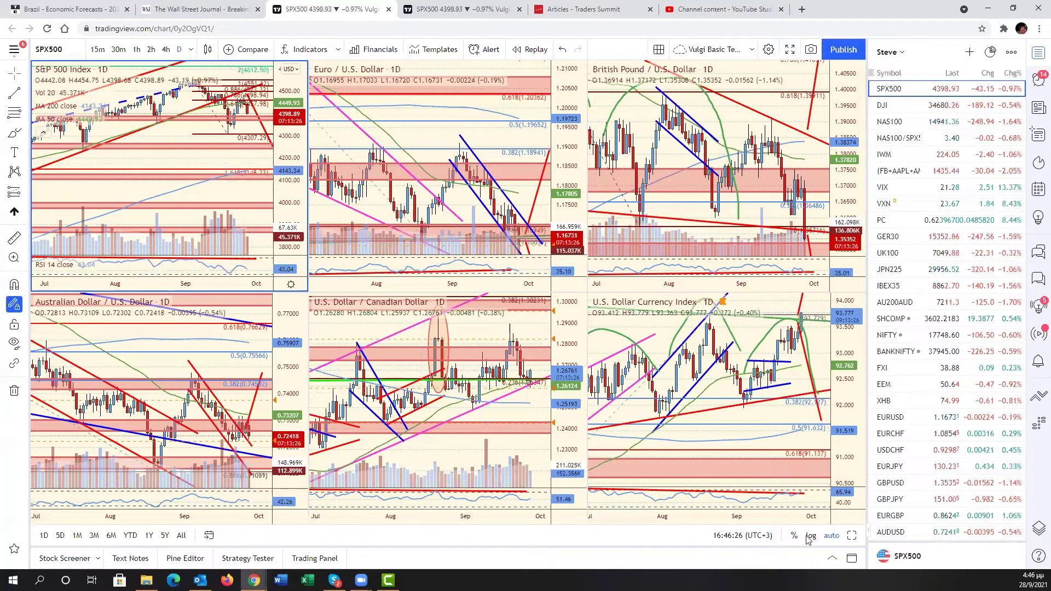
pyautogui.hotkey('alt', 'Return')
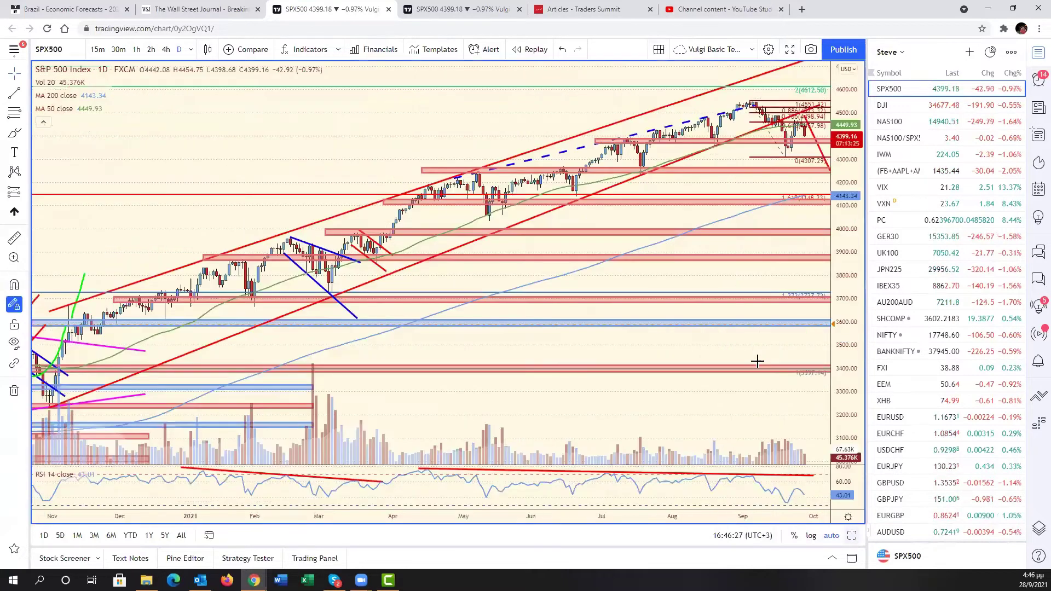
pyautogui.moveTo(740, 347); pyautogui.dragTo(703, 344)
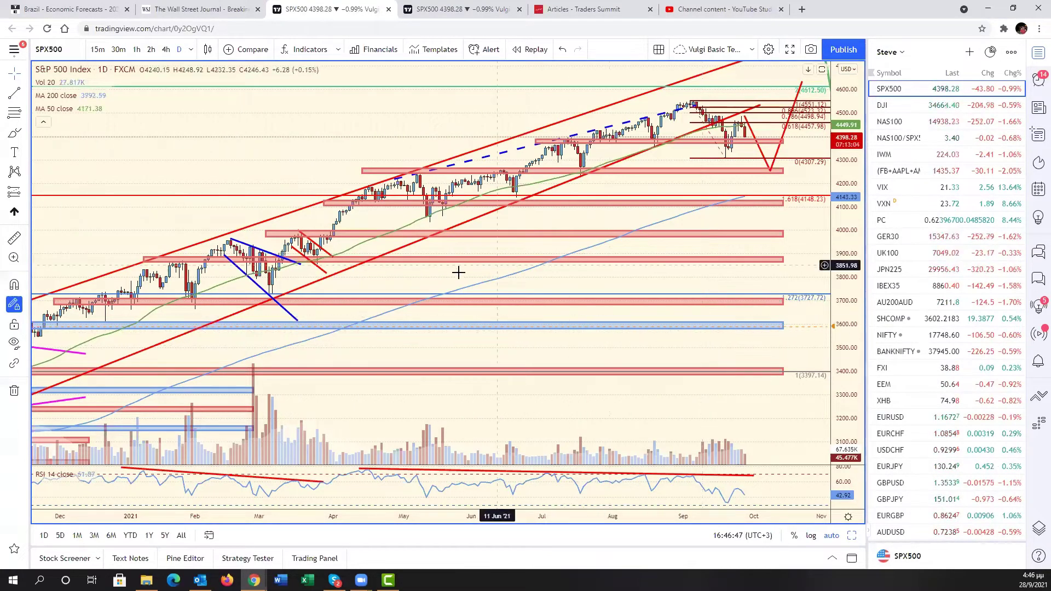
pyautogui.scroll(-5, 613, 326)
pyautogui.scroll(5, 617, 330)
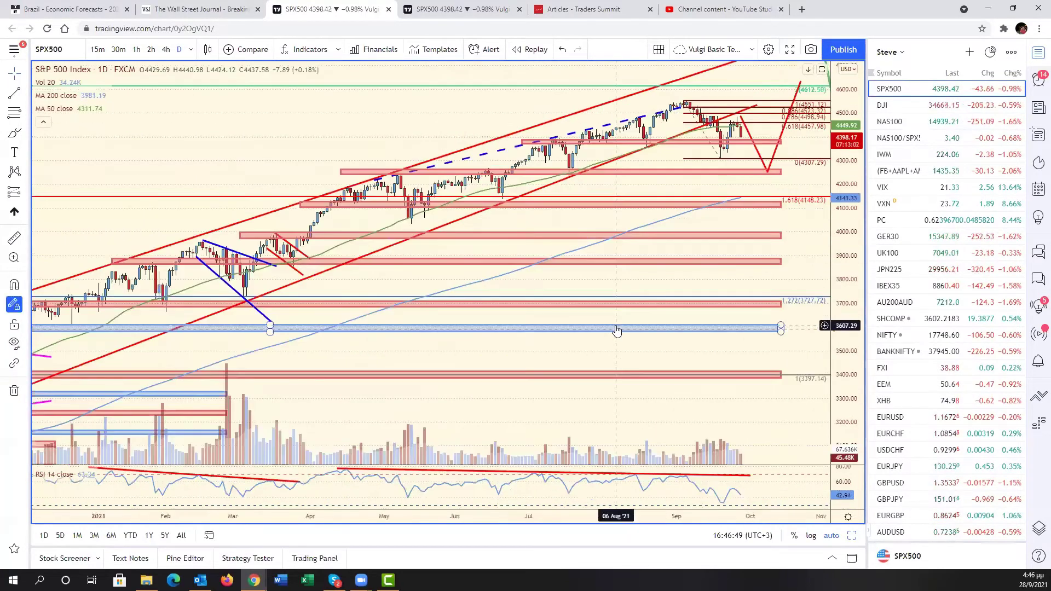
pyautogui.scroll(2, 615, 325)
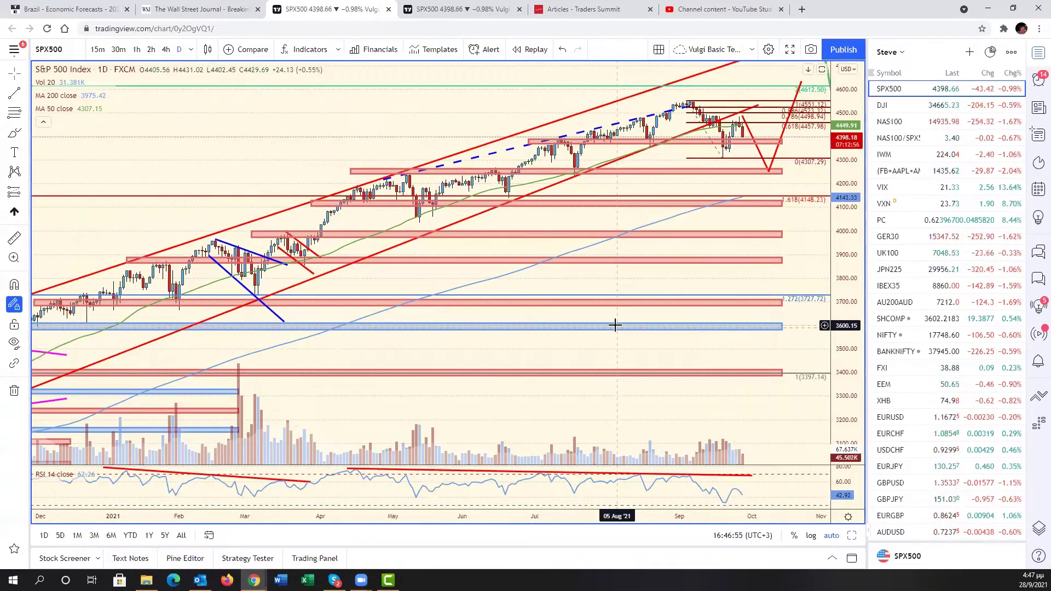
pyautogui.moveTo(758, 189); pyautogui.dragTo(801, 213)
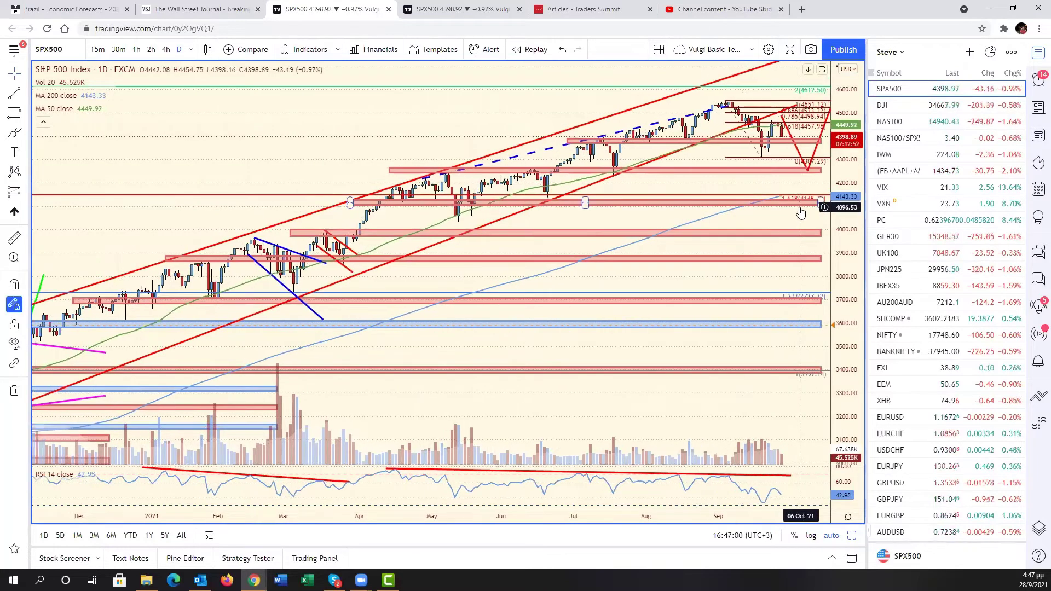
pyautogui.click(816, 327)
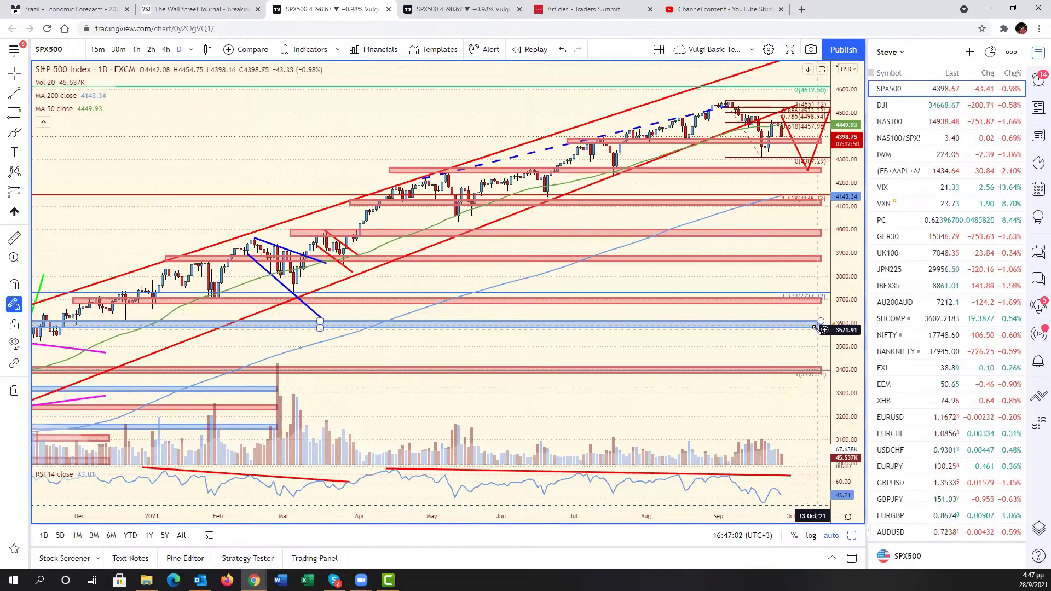
pyautogui.click(886, 124)
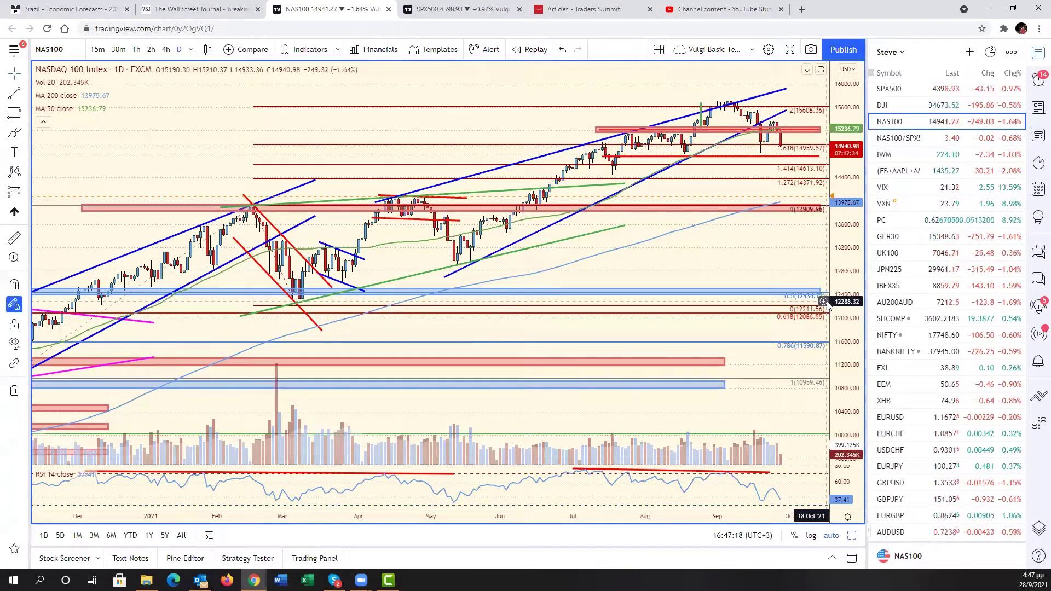
# Nudge the NASDAQ 100 chart along its timeline and restore the six-chart grid
pyautogui.moveTo(803, 264); pyautogui.dragTo(826, 450)
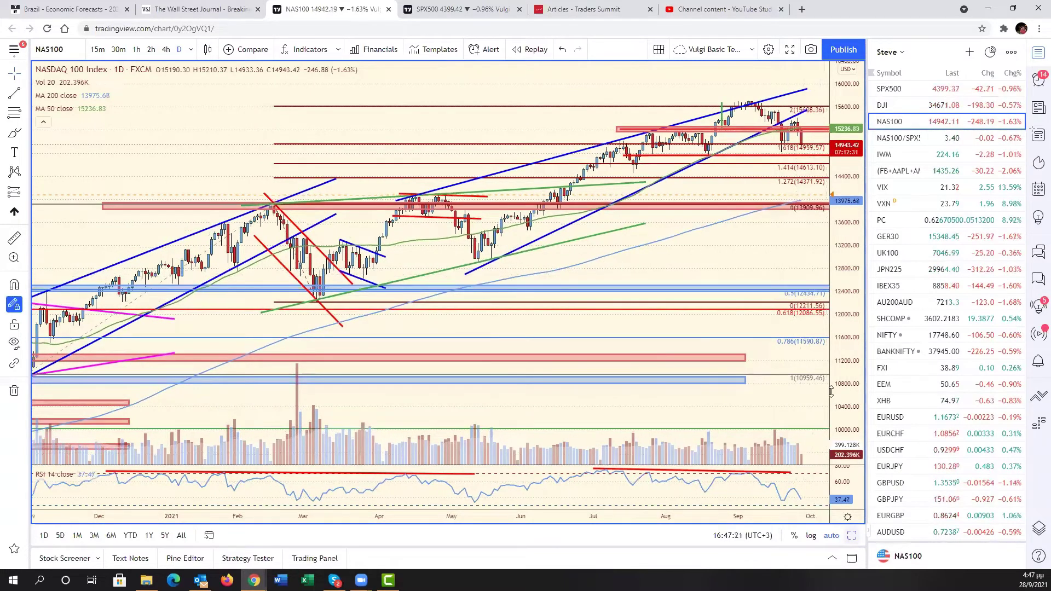
pyautogui.hotkey('alt', 'Return')
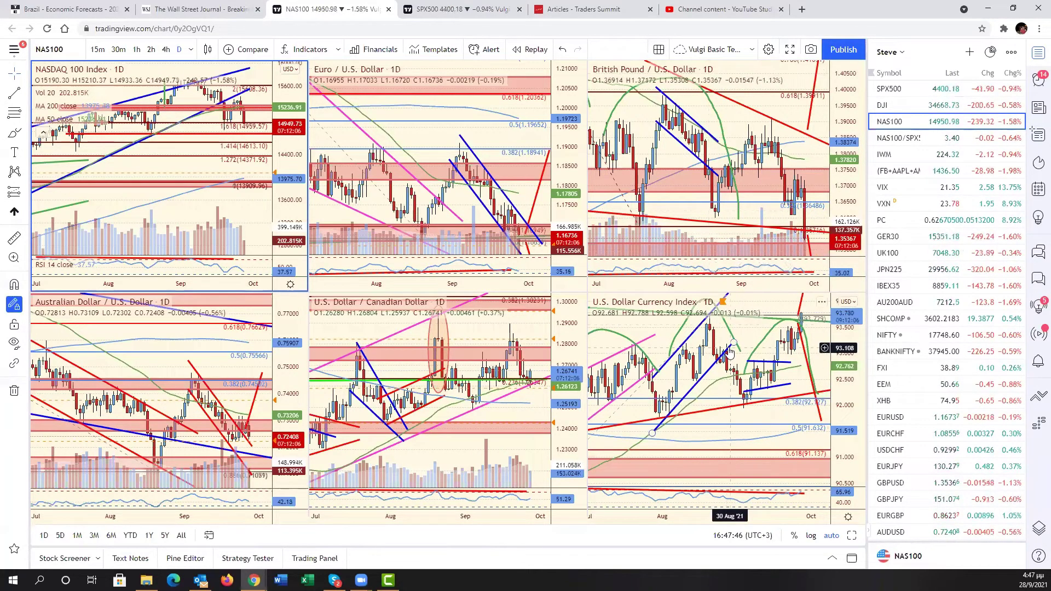
# Load USDMXN into the USD/CAD pane, review it full-size with fitted prices, then restore
pyautogui.click(525, 406)
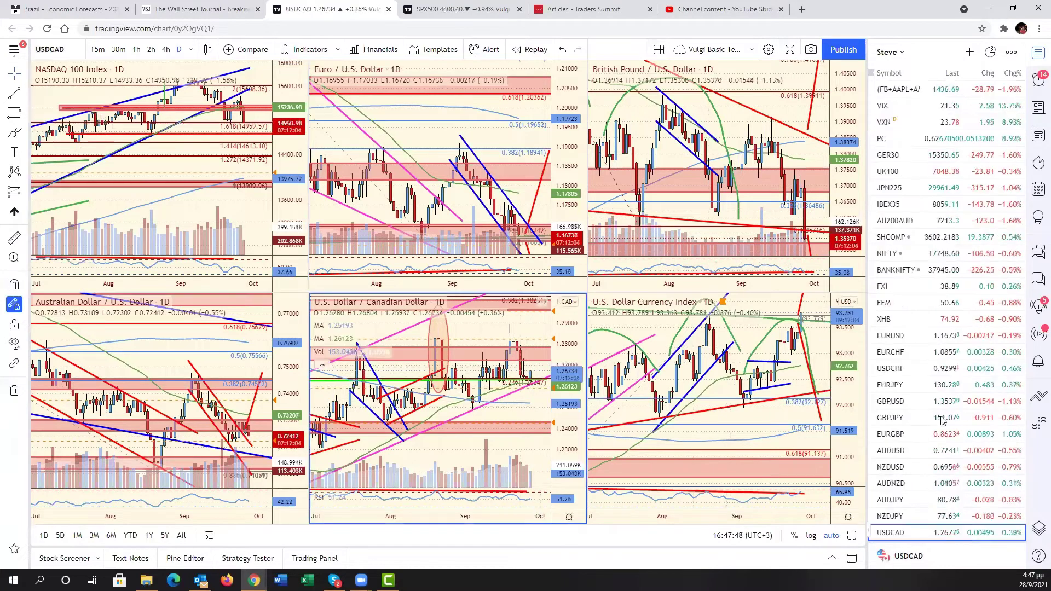
pyautogui.scroll(-7, 942, 419)
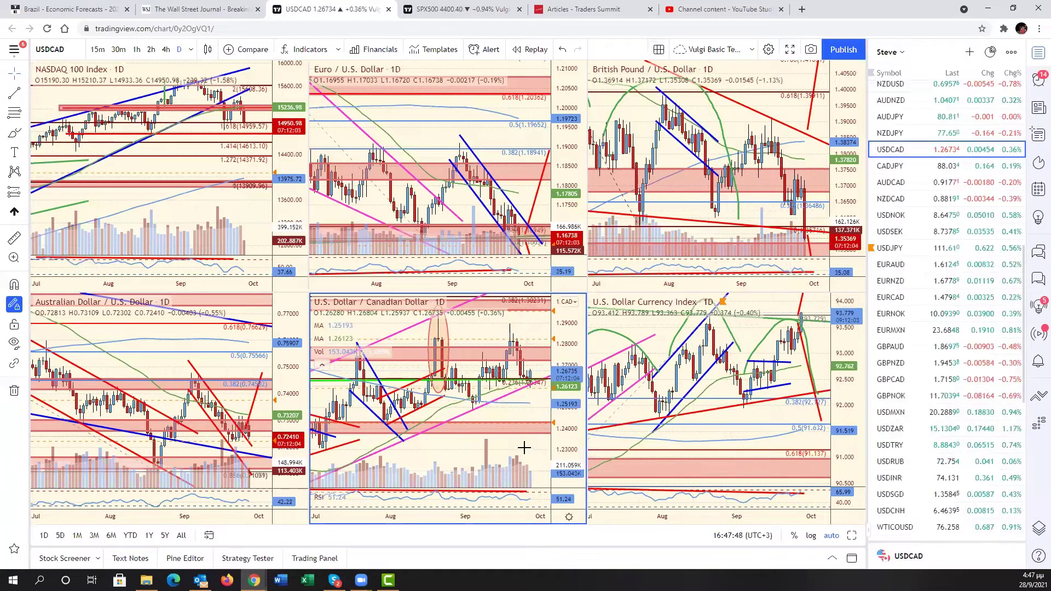
pyautogui.click(920, 412)
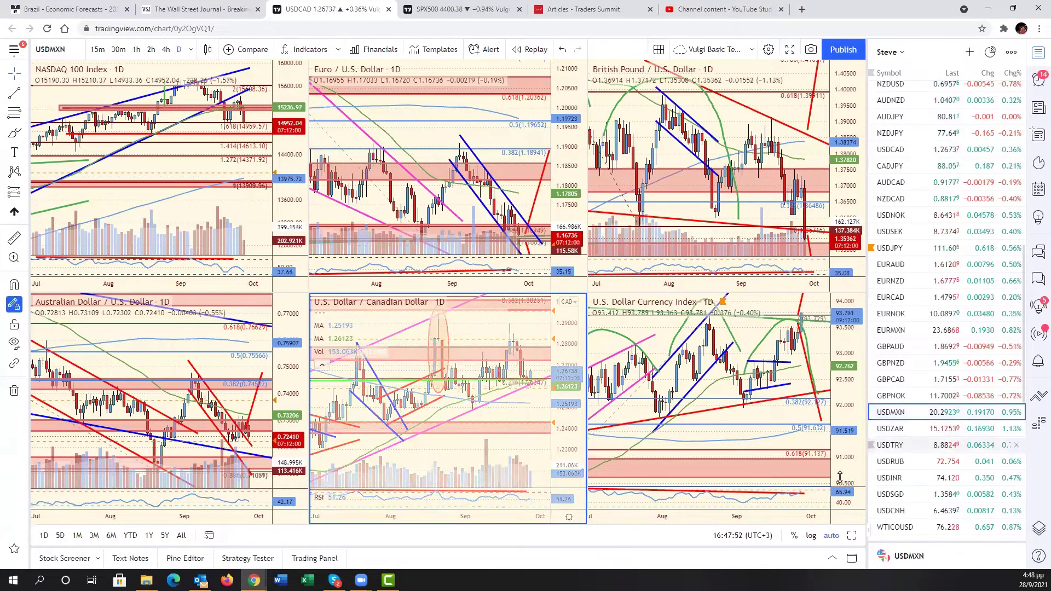
pyautogui.hotkey('alt', 'Return')
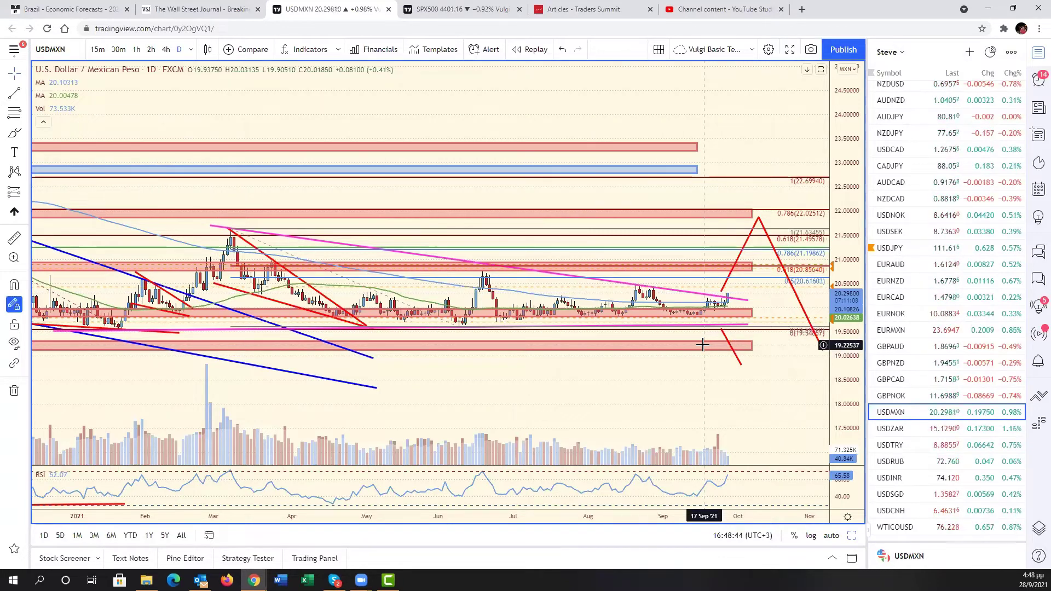
pyautogui.moveTo(794, 383); pyautogui.dragTo(852, 383)
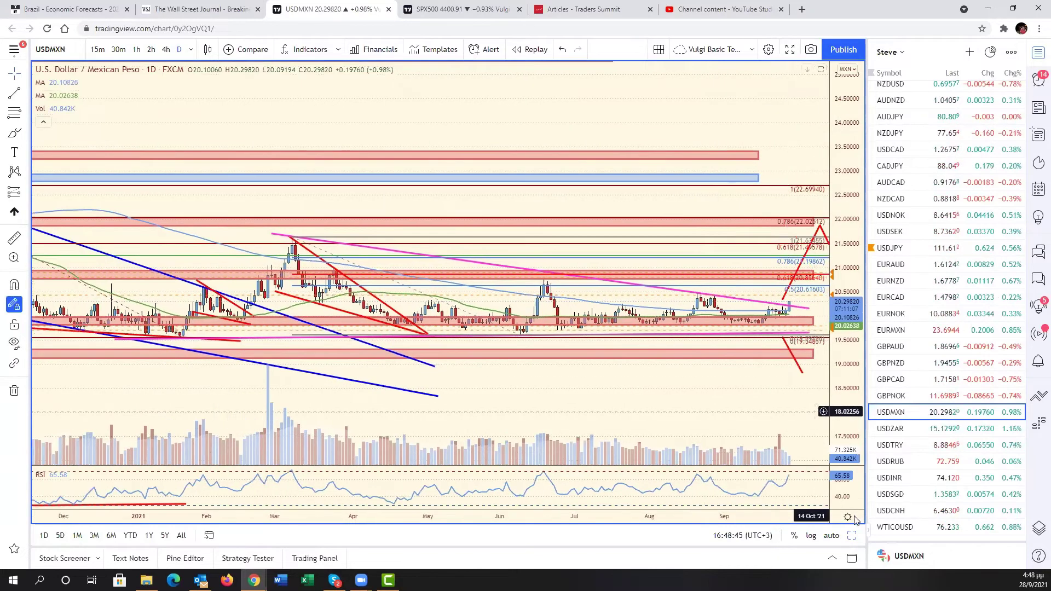
pyautogui.click(831, 535)
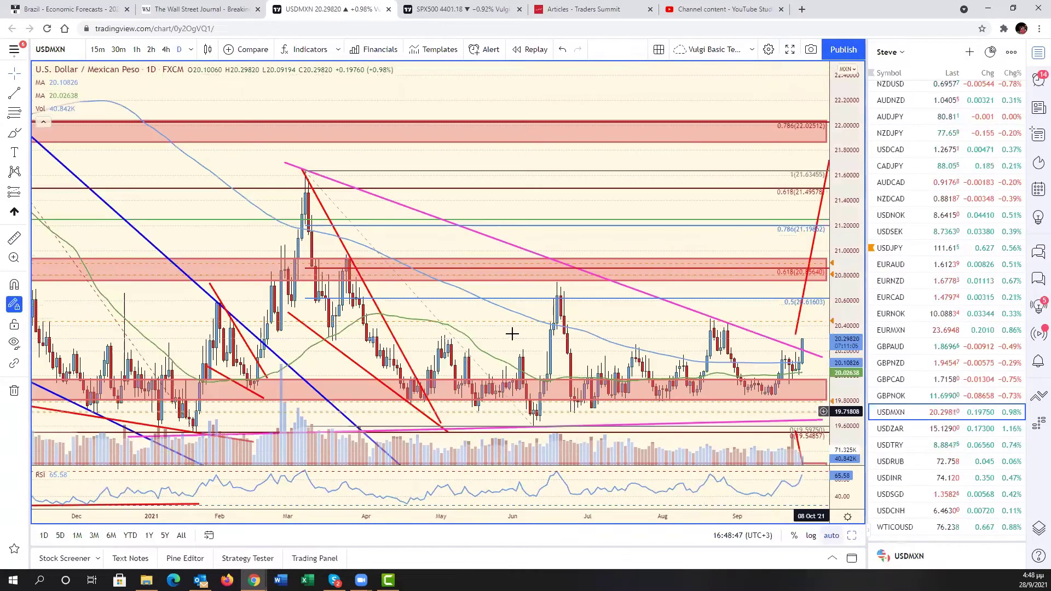
pyautogui.hotkey('alt', 'Return')
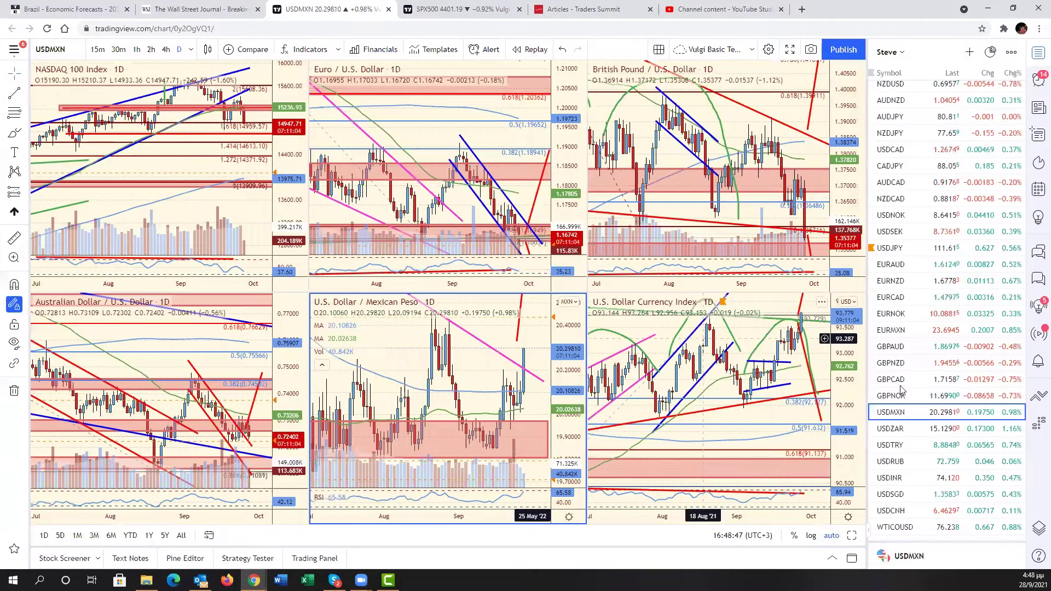
# Load USDZAR into the bottom-middle pane, maximize and zoom it out, then step to USDTRY
pyautogui.scroll(-5, 901, 390)
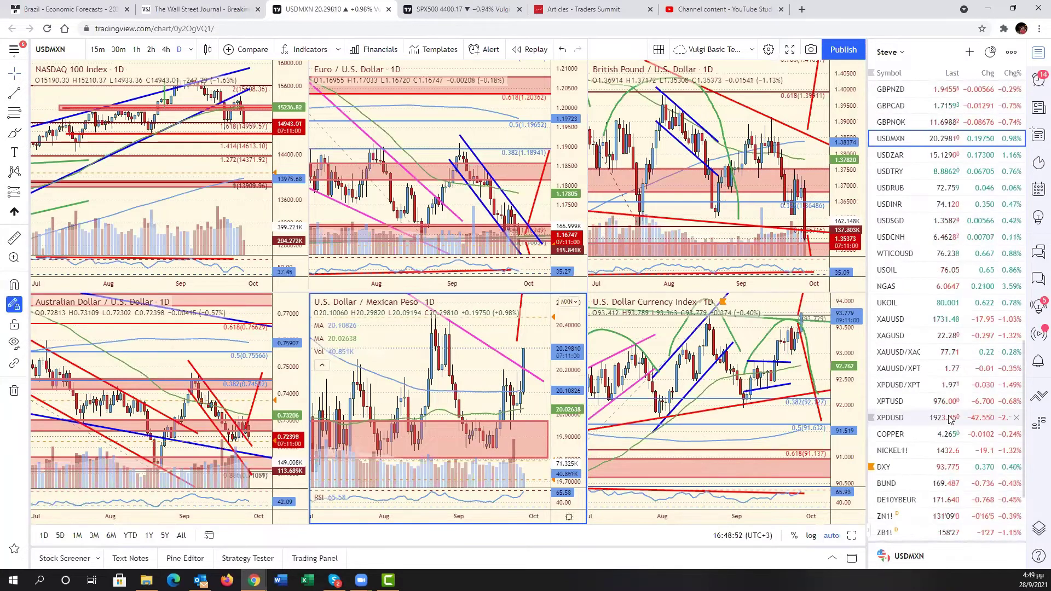
pyautogui.scroll(1, 925, 356)
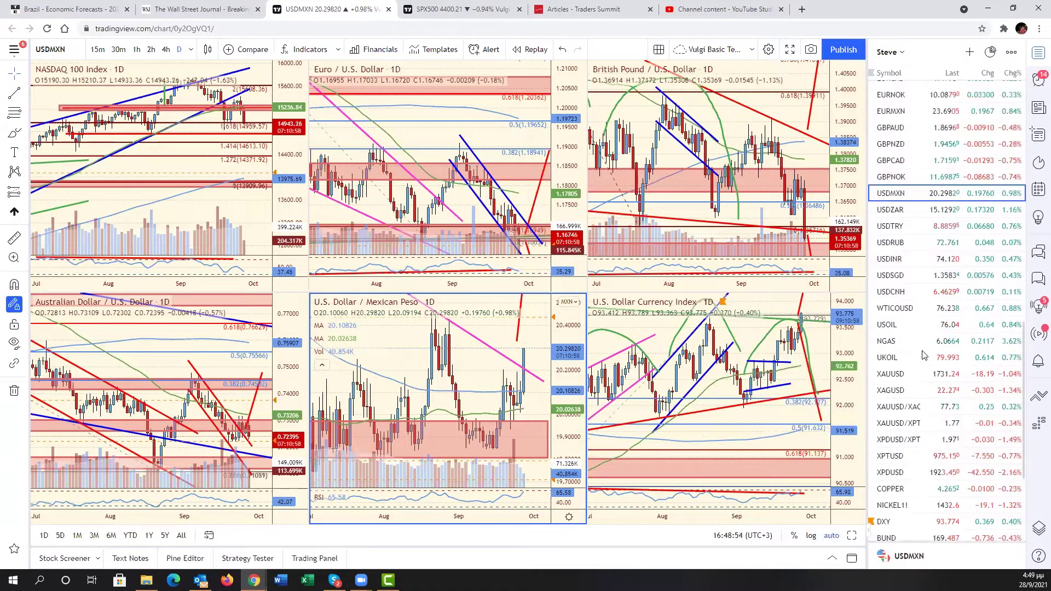
pyautogui.click(915, 210)
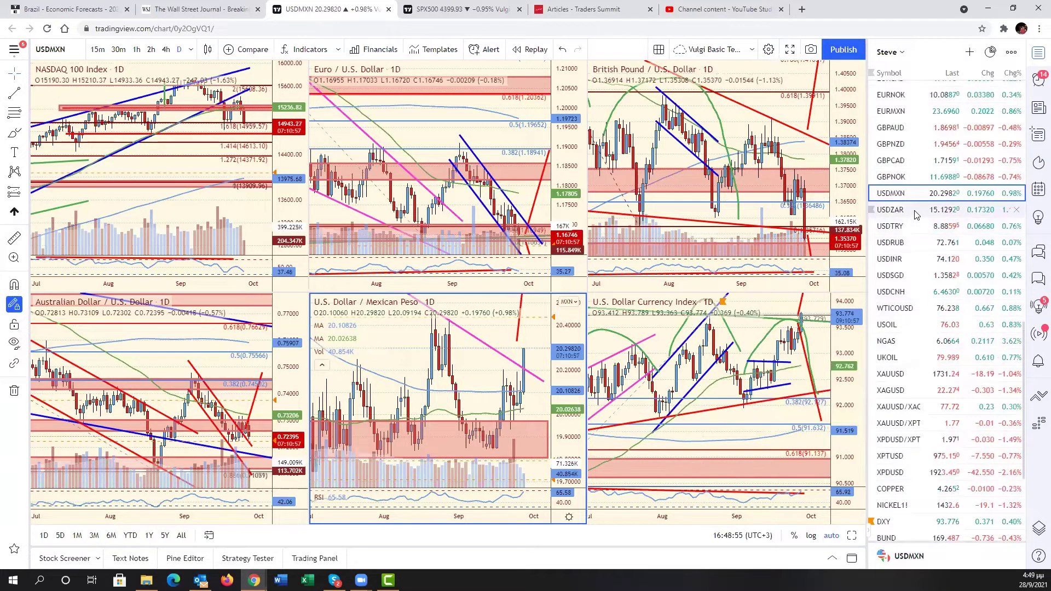
pyautogui.click(853, 537)
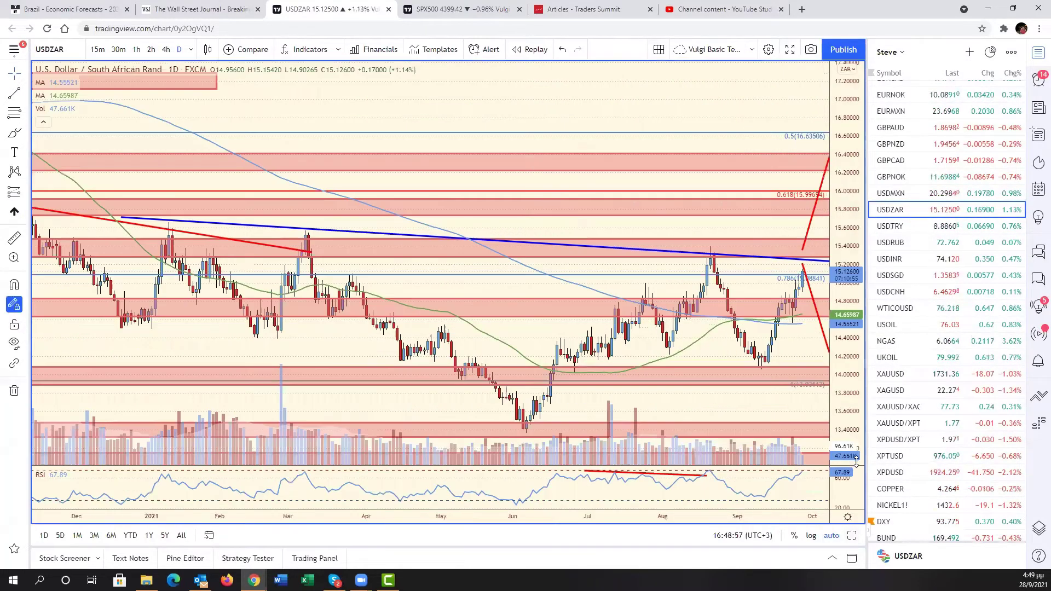
pyautogui.scroll(-5, 791, 389)
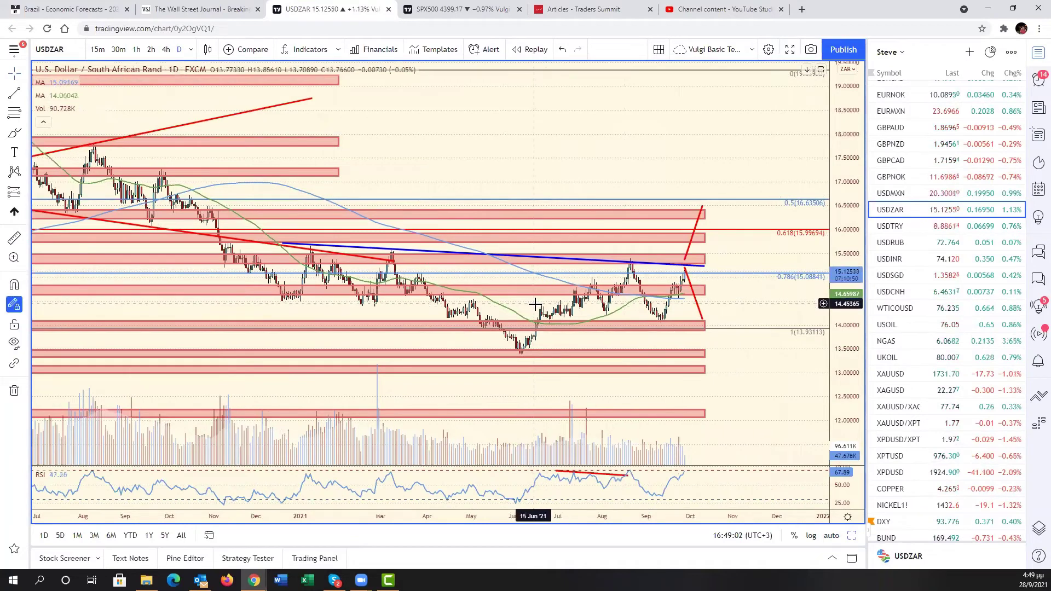
pyautogui.press('Down')
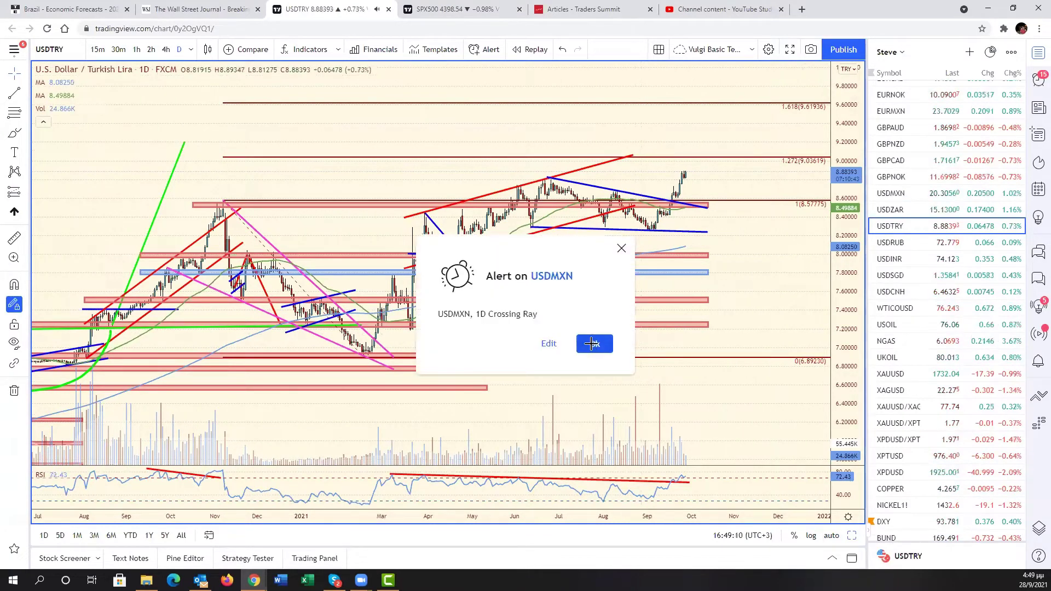
# Dismiss the USDMXN alert and zoom USDTRY in on December to October, then move to USDINR
pyautogui.click(596, 343)
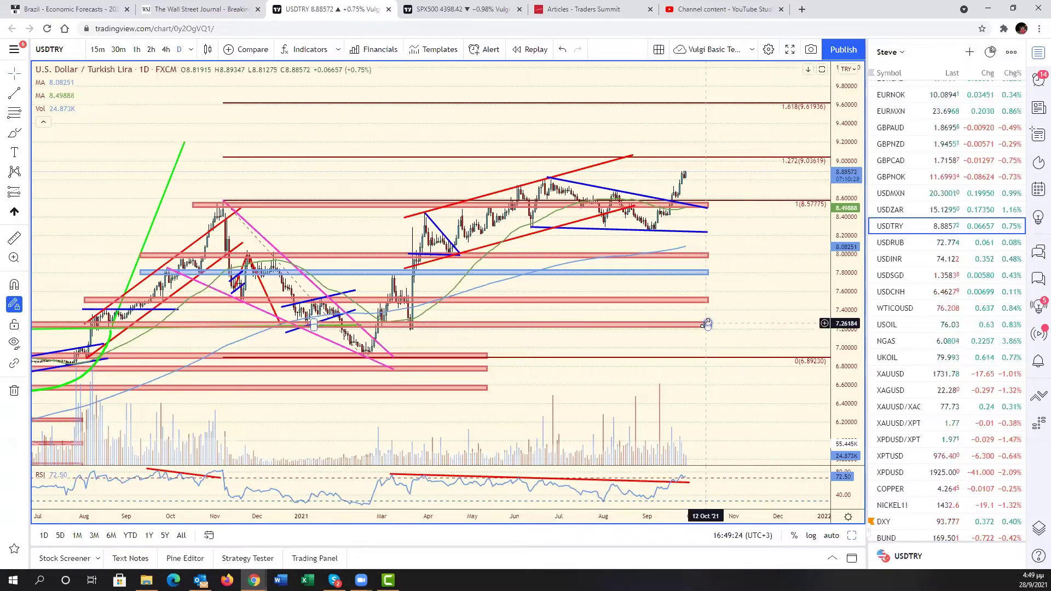
pyautogui.scroll(3, 721, 310)
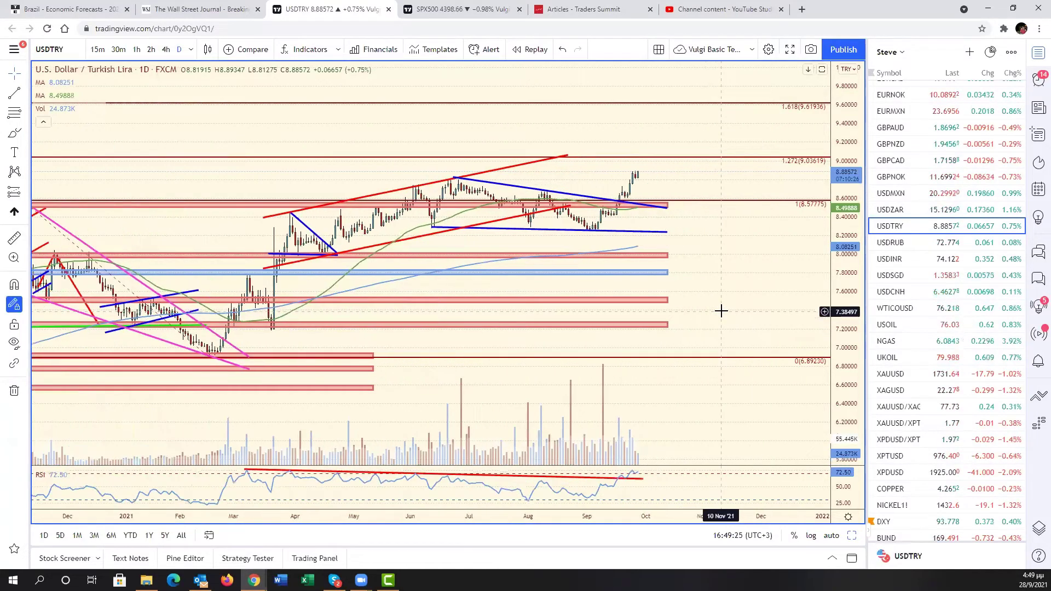
pyautogui.scroll(3, 721, 310)
pyautogui.moveTo(721, 310); pyautogui.dragTo(833, 335)
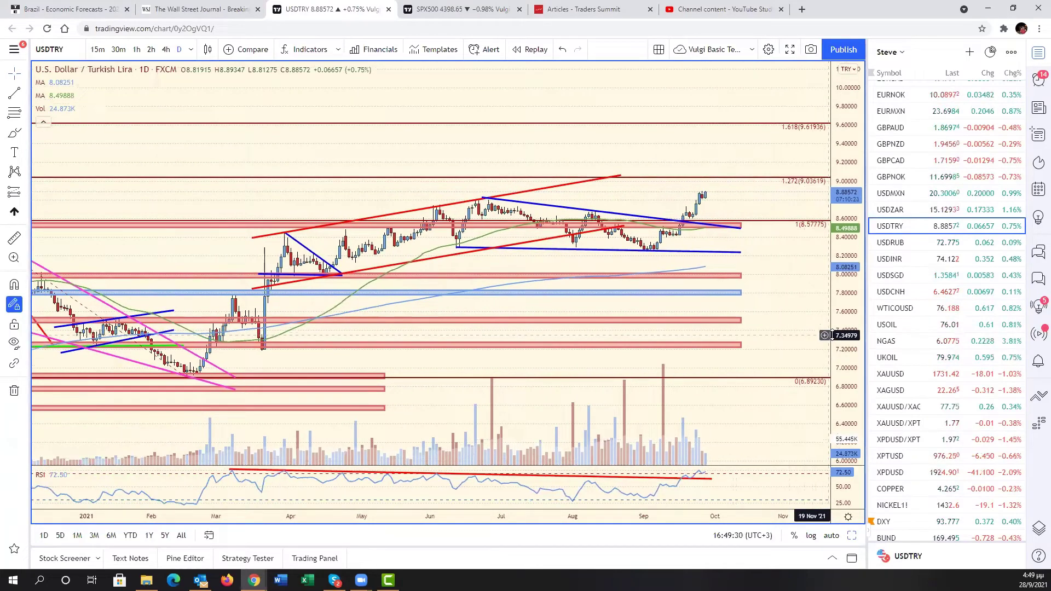
pyautogui.moveTo(777, 316); pyautogui.dragTo(859, 329)
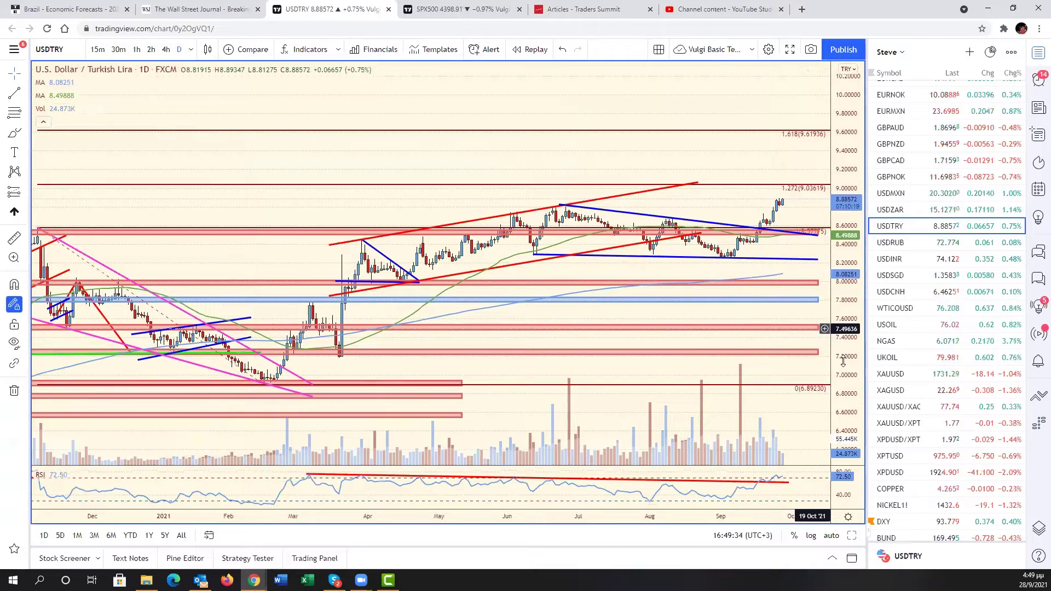
pyautogui.press('Down')
pyautogui.press('Down')
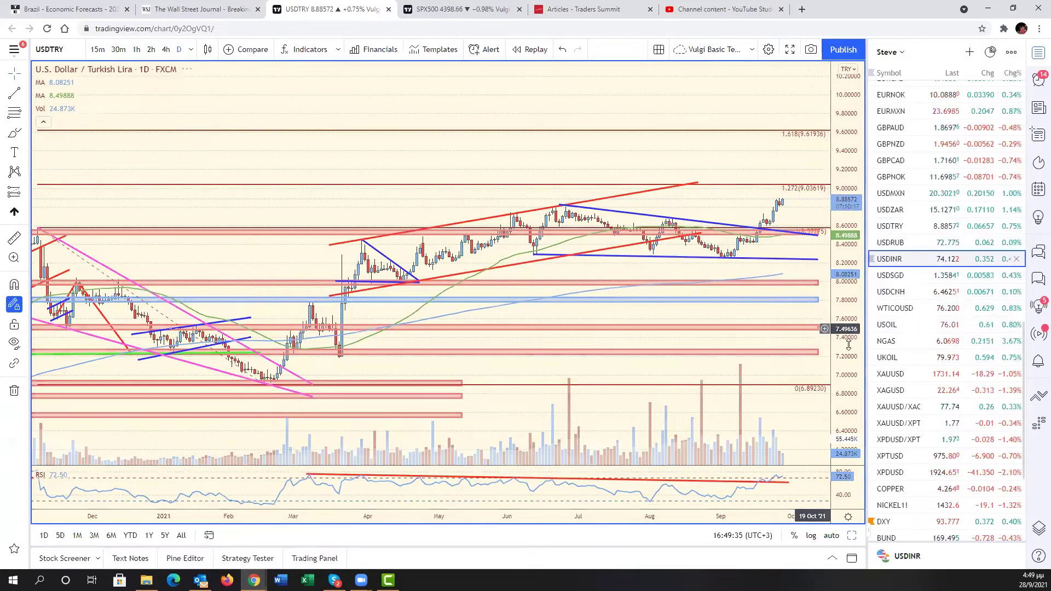
# Zoom the USDINR chart out and back in, then auto-fit its price scale around 74.5
pyautogui.moveTo(849, 262); pyautogui.dragTo(800, 350)
pyautogui.scroll(-5, 768, 394)
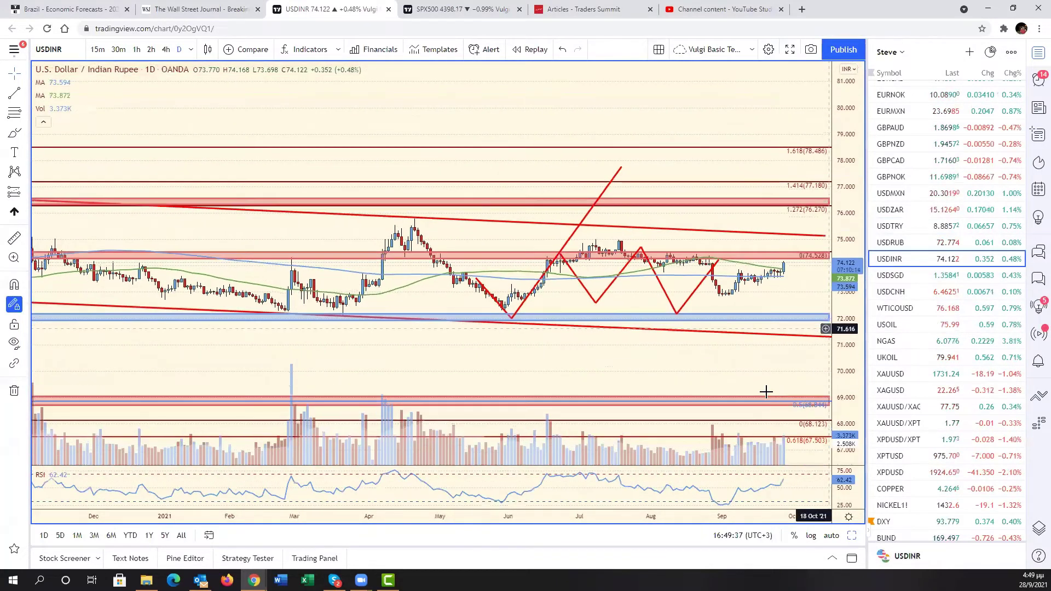
pyautogui.scroll(-10, 712, 362)
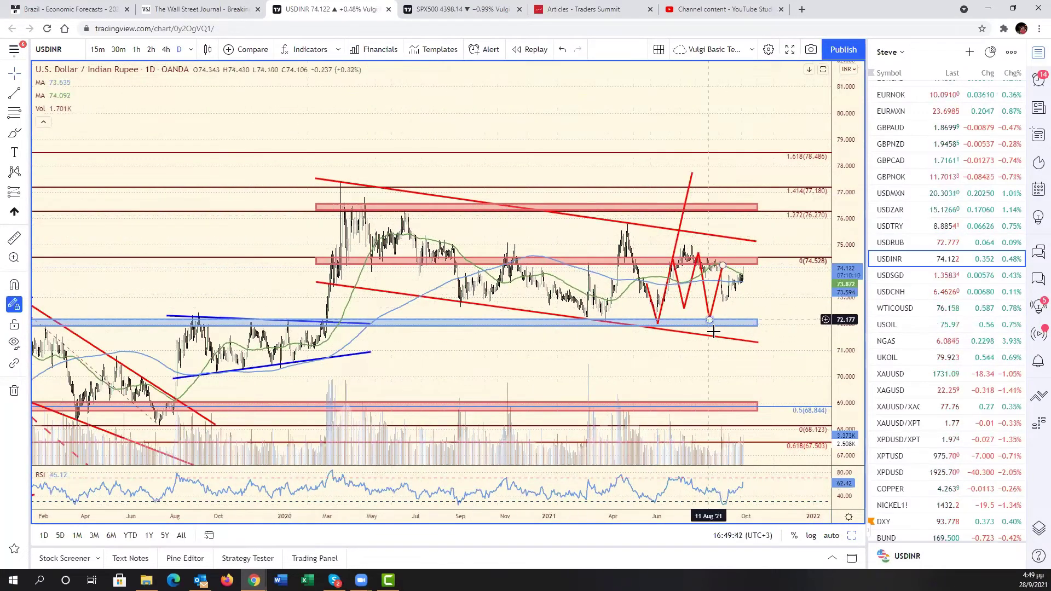
pyautogui.scroll(5, 782, 324)
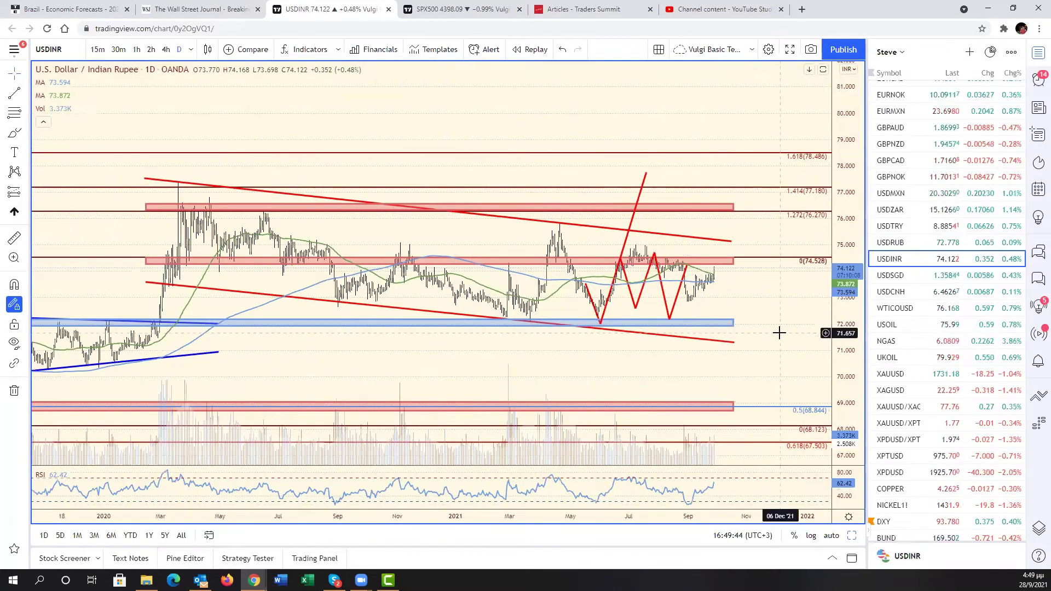
pyautogui.scroll(5, 774, 333)
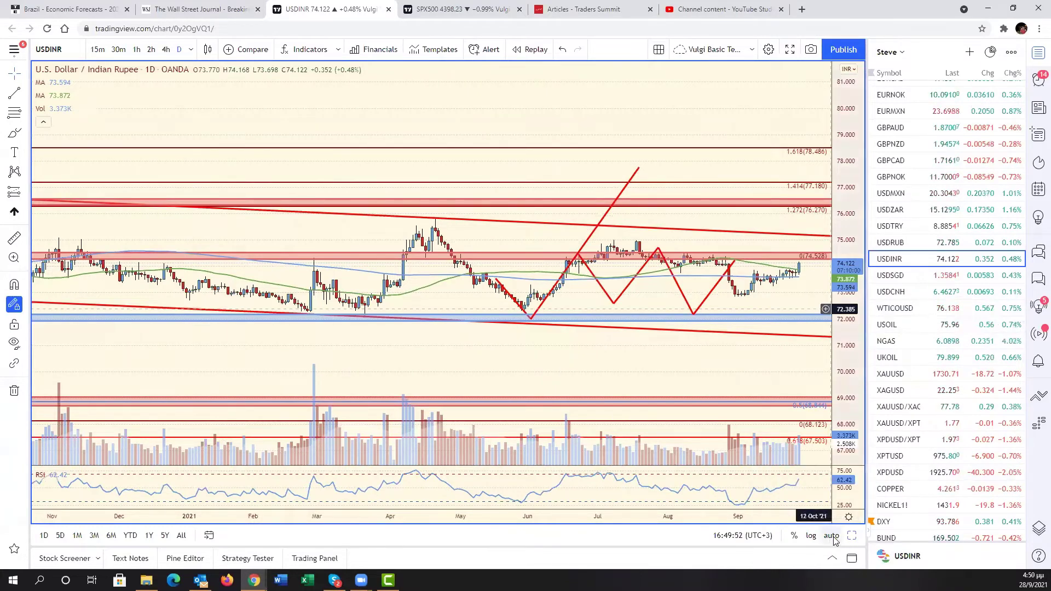
pyautogui.click(852, 540)
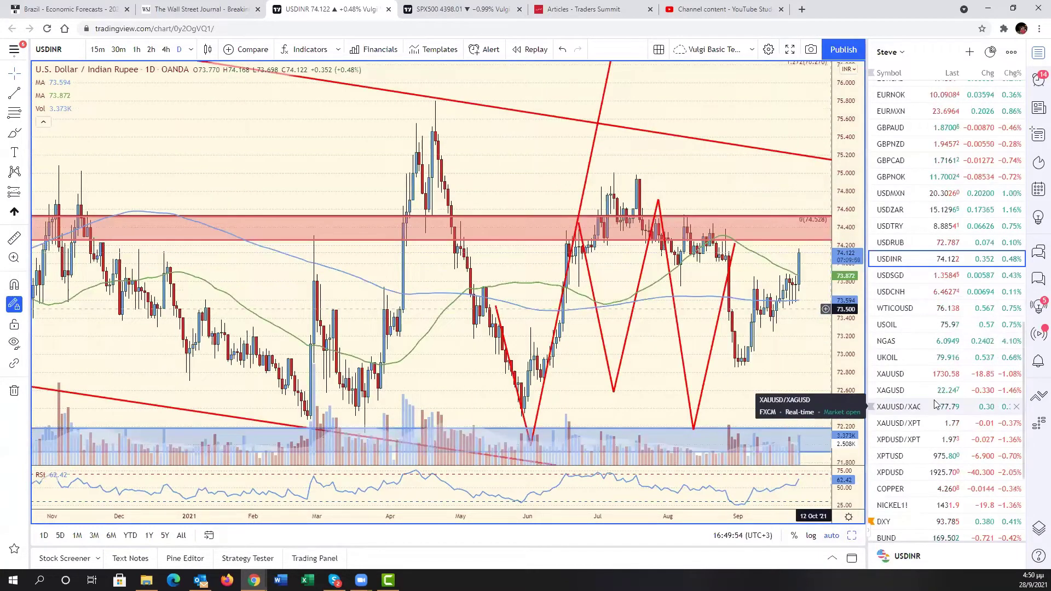
pyautogui.scroll(-2, 959, 419)
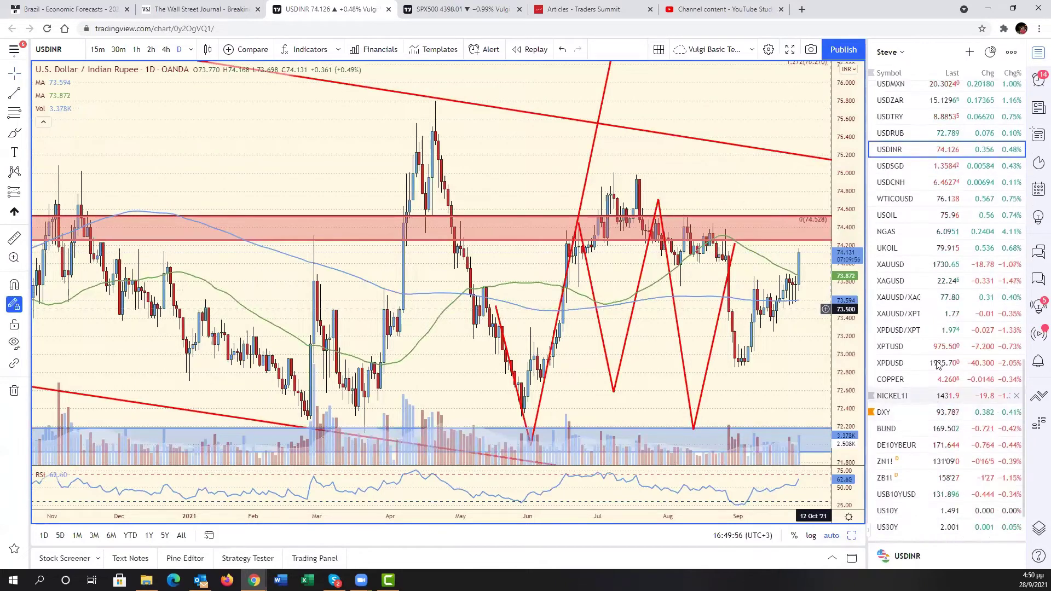
# On XAUUSD, widen the price scale and extend the red zigzag's last leg to 1662.82, then step to silver
pyautogui.click(935, 267)
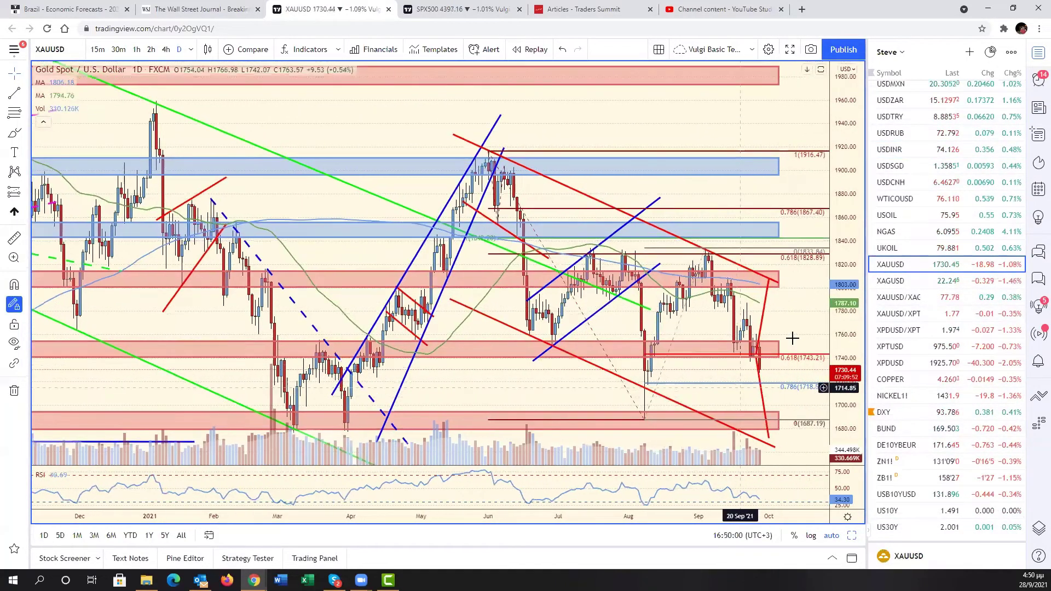
pyautogui.moveTo(855, 276); pyautogui.dragTo(853, 348)
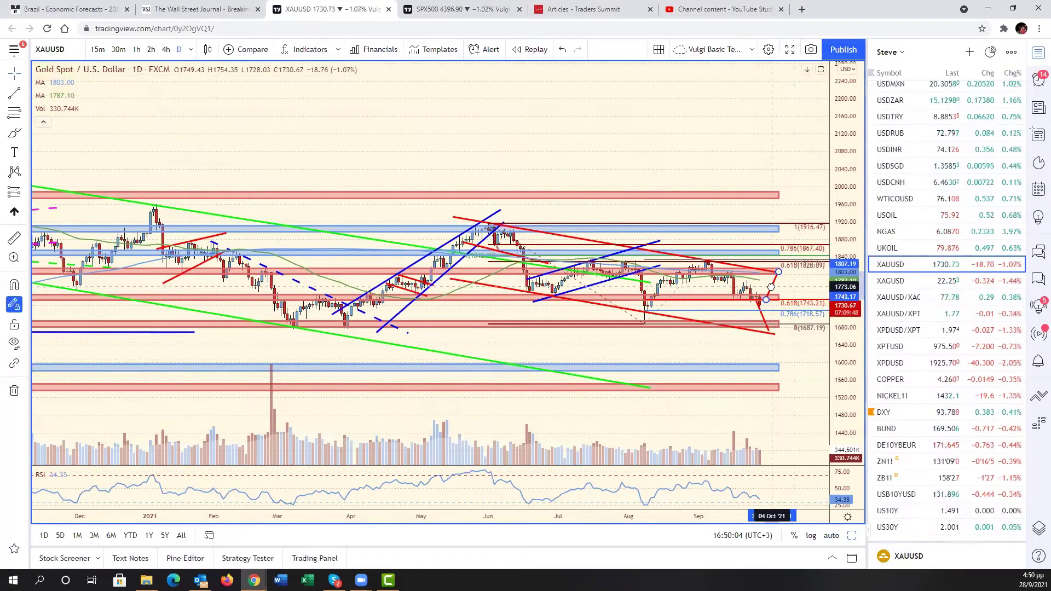
pyautogui.click(764, 314)
pyautogui.moveTo(764, 314); pyautogui.dragTo(779, 335)
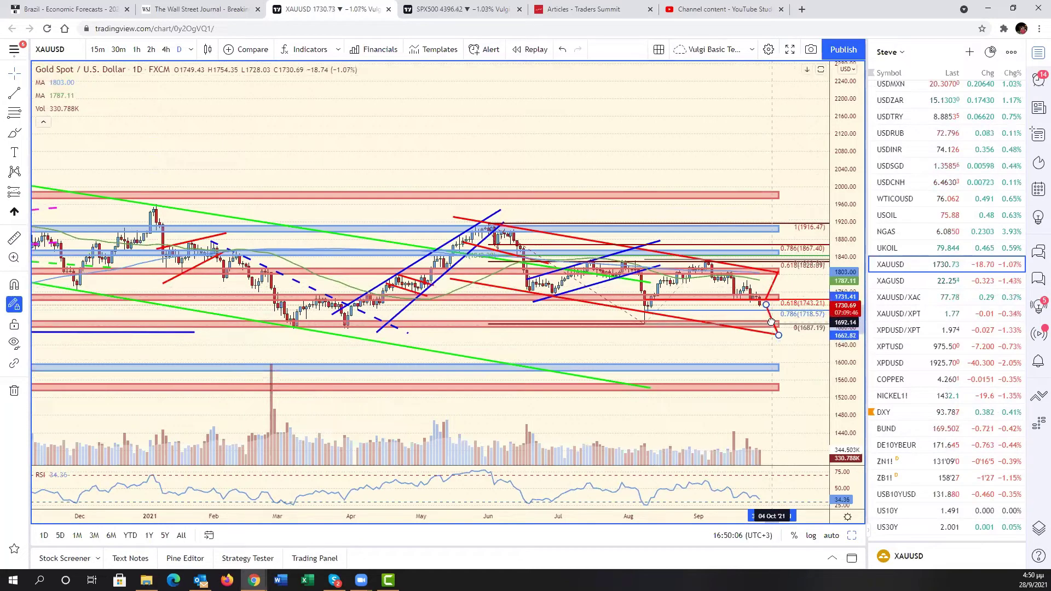
pyautogui.click(804, 362)
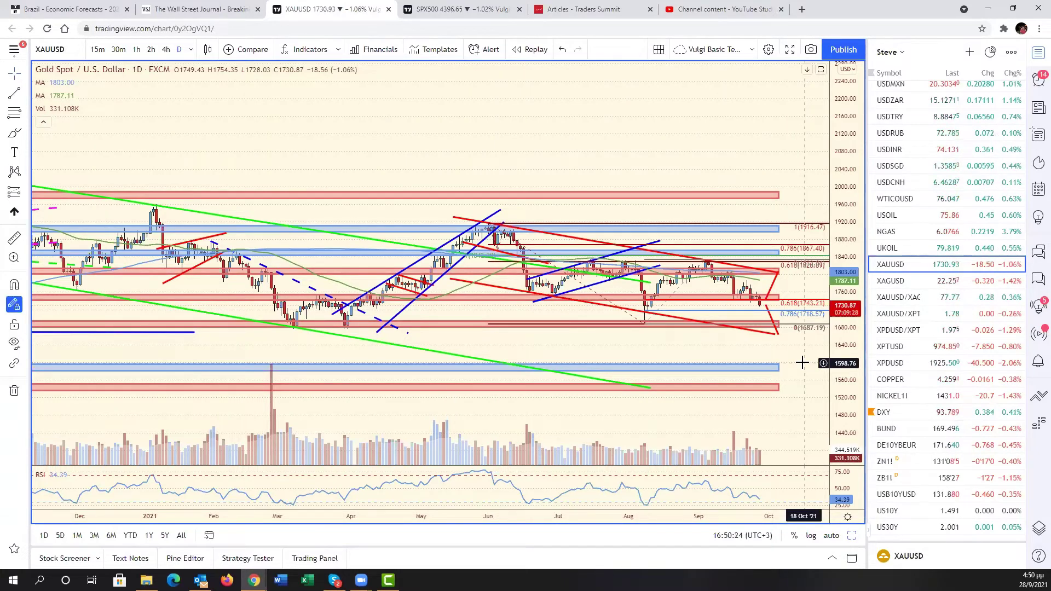
pyautogui.press('Down')
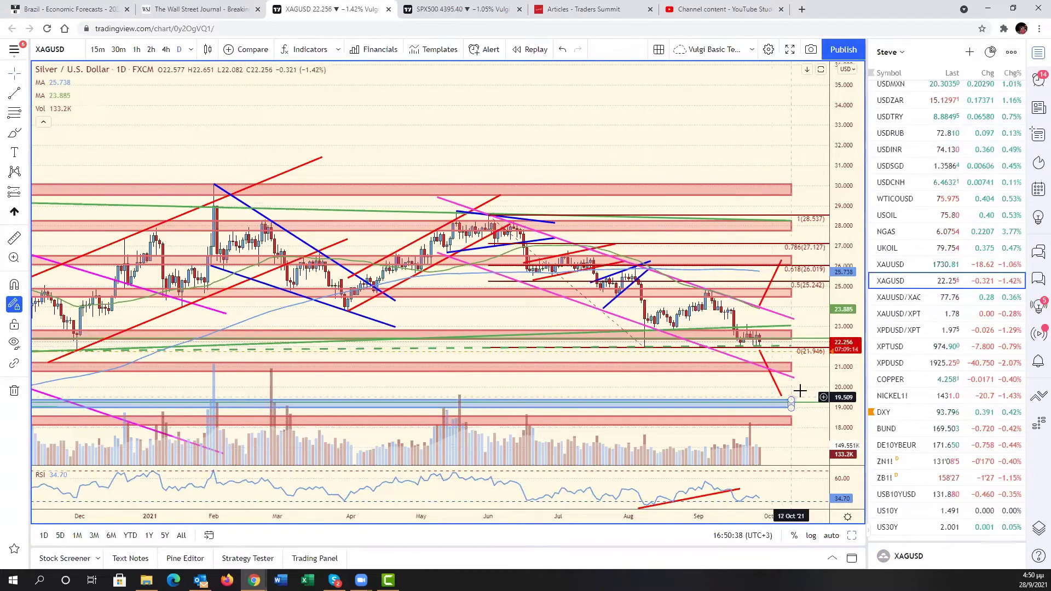
# Pan the XAGUSD chart toward earlier dates, then load West Texas Oil (WTICOUSD)
pyautogui.press('Left')
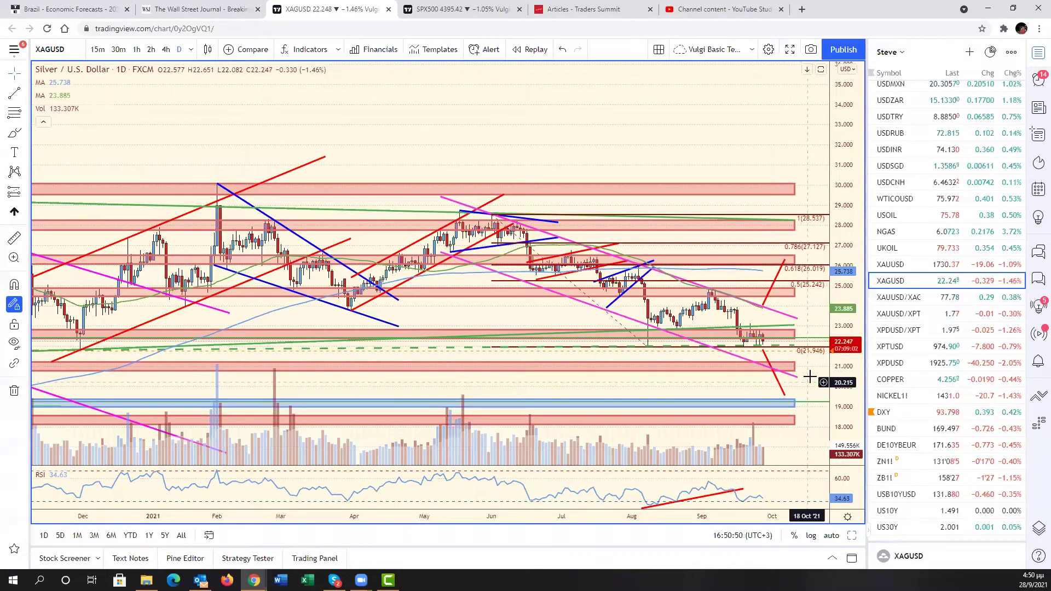
pyautogui.moveTo(810, 376); pyautogui.dragTo(829, 376)
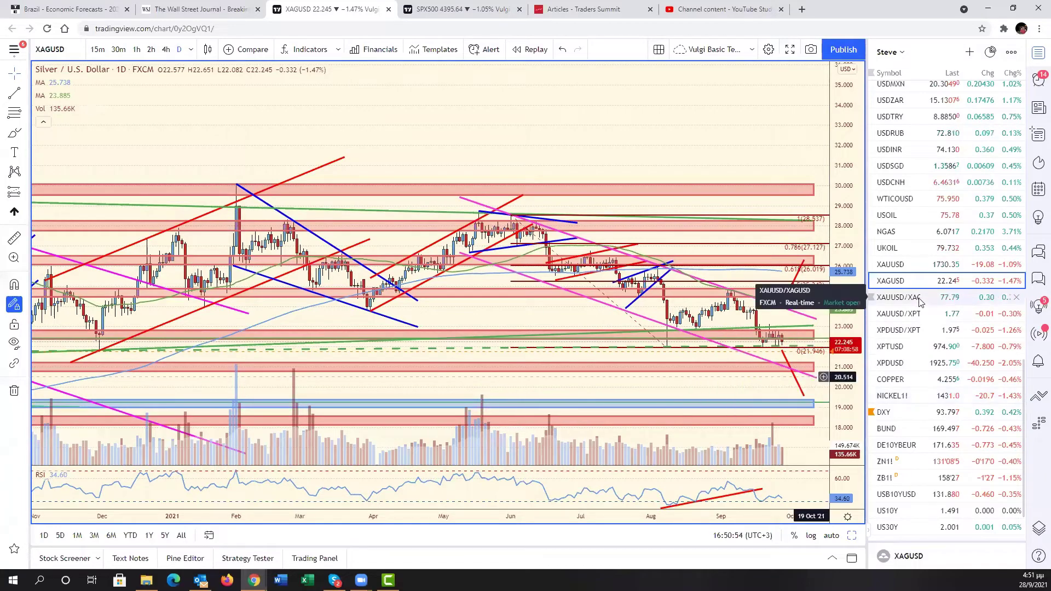
pyautogui.click(918, 201)
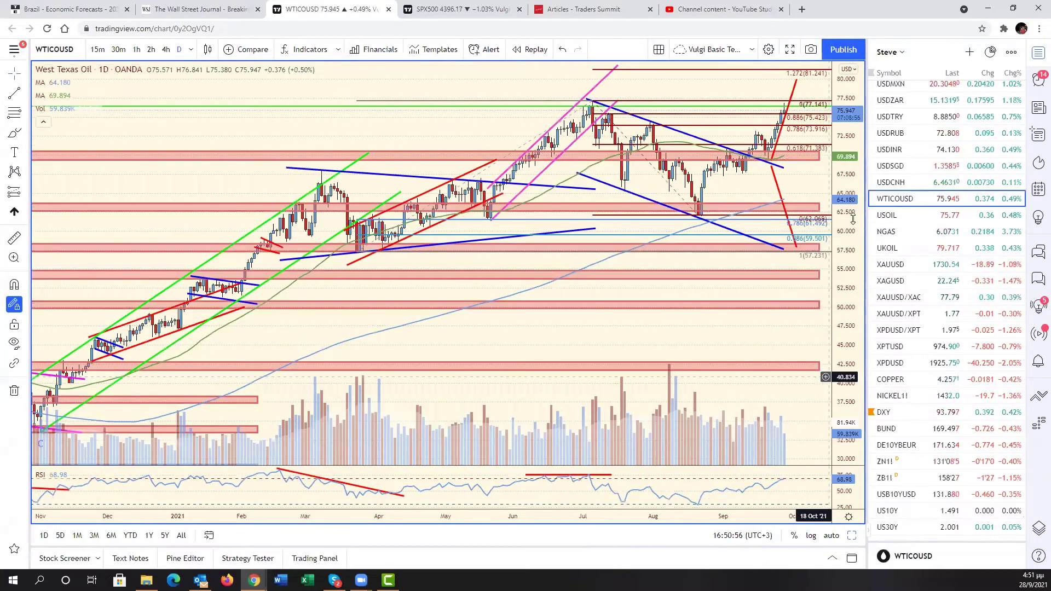
# Compress the WTICOUSD price scale to about 24–96 and pan left to leave room after October
pyautogui.moveTo(850, 256); pyautogui.dragTo(848, 334)
pyautogui.moveTo(770, 369); pyautogui.dragTo(714, 399)
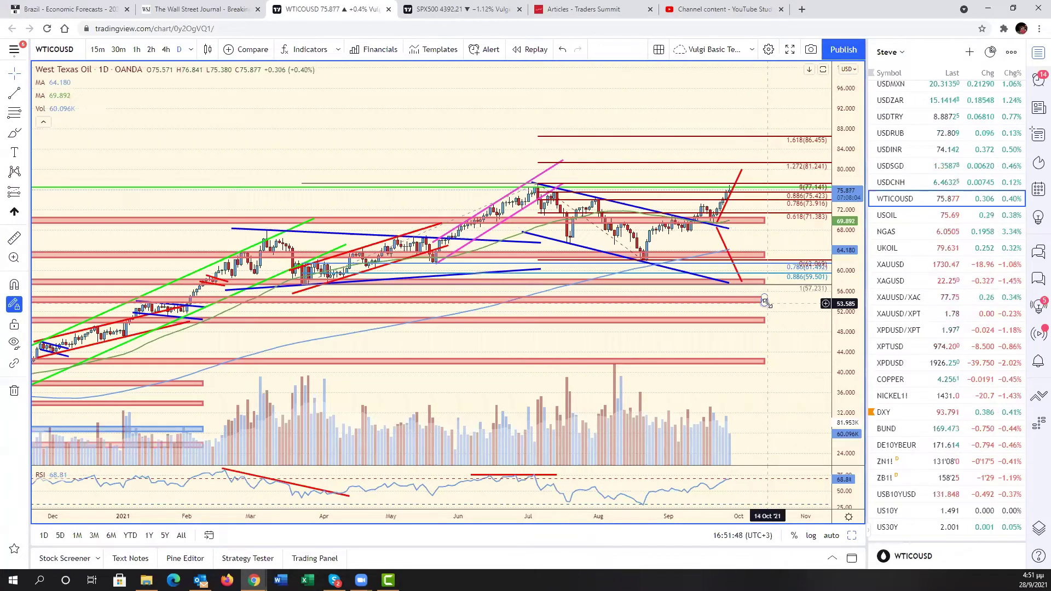
# Step to NGAS and compress its price scale to reveal the older levels near 1.5
pyautogui.press('Down')
pyautogui.press('Down')
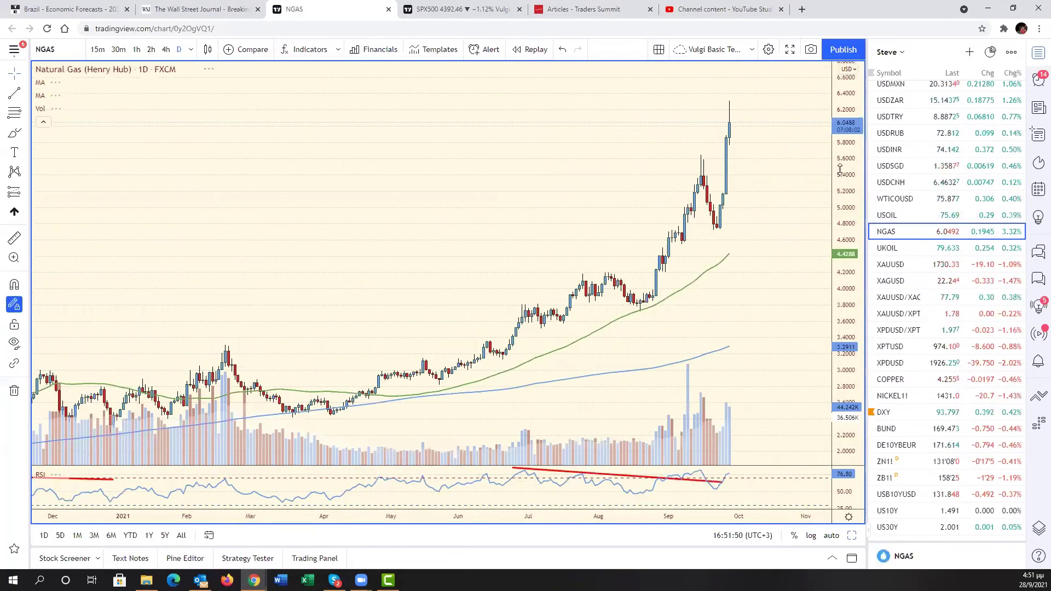
pyautogui.moveTo(832, 266); pyautogui.dragTo(830, 330)
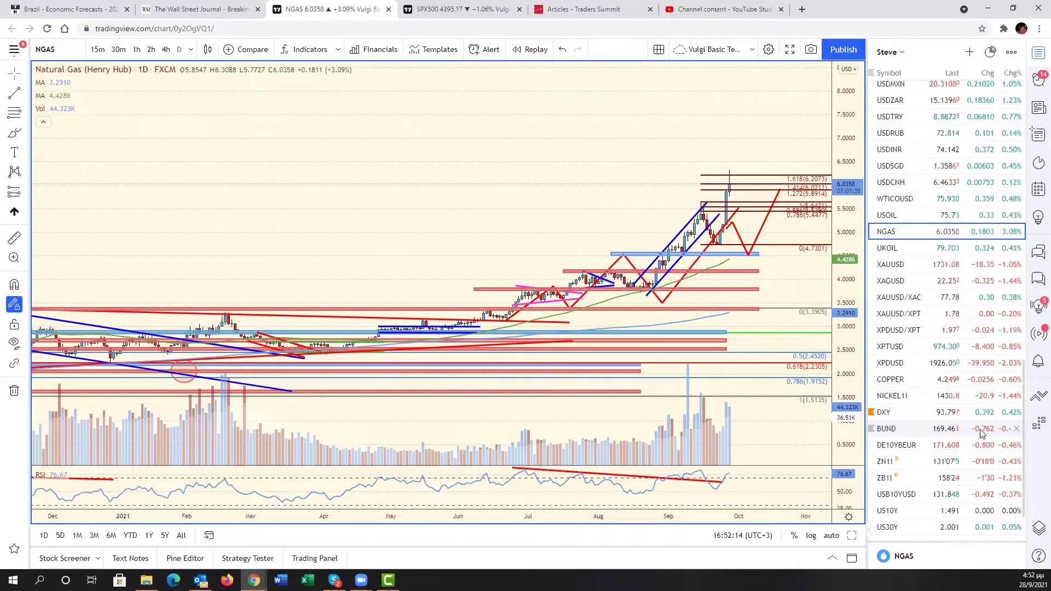
pyautogui.scroll(-2, 981, 430)
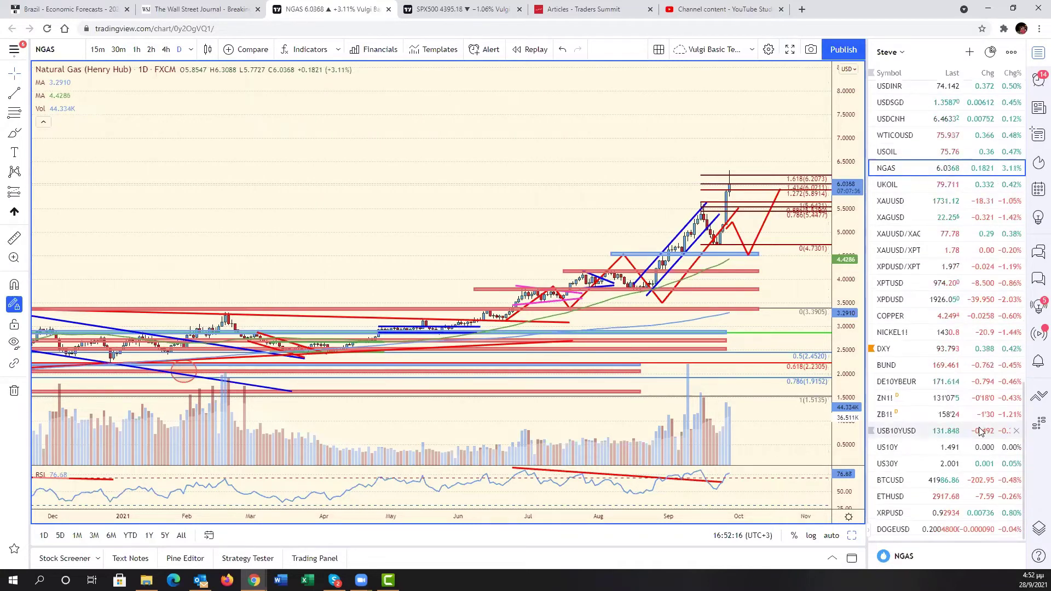
# View XPTUSD, then XPDUSD with its scale compressed, panned and auto-fitted, then restore the six-chart grid
pyautogui.click(952, 283)
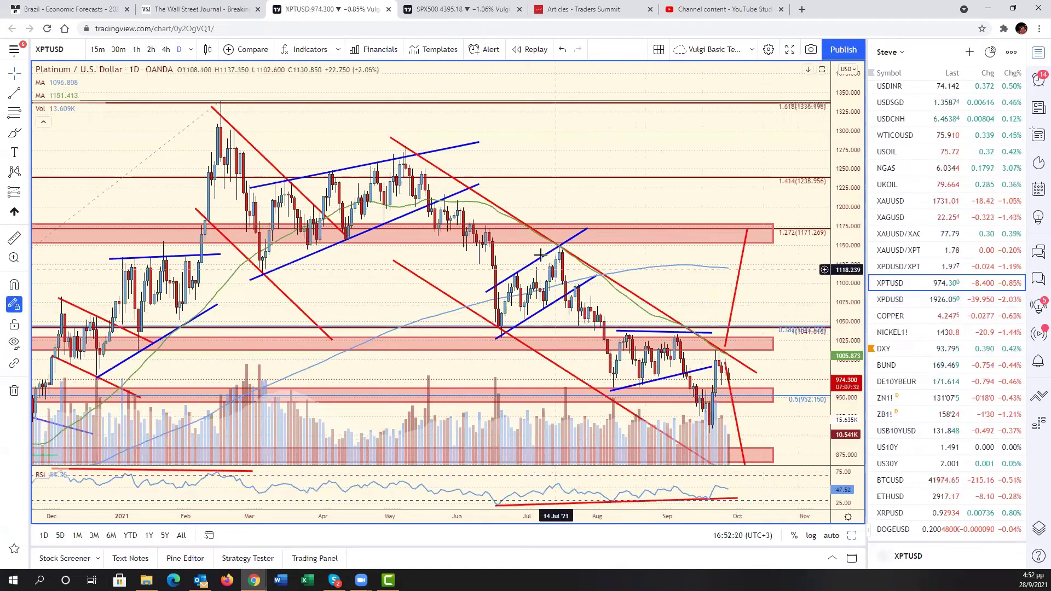
pyautogui.click(934, 300)
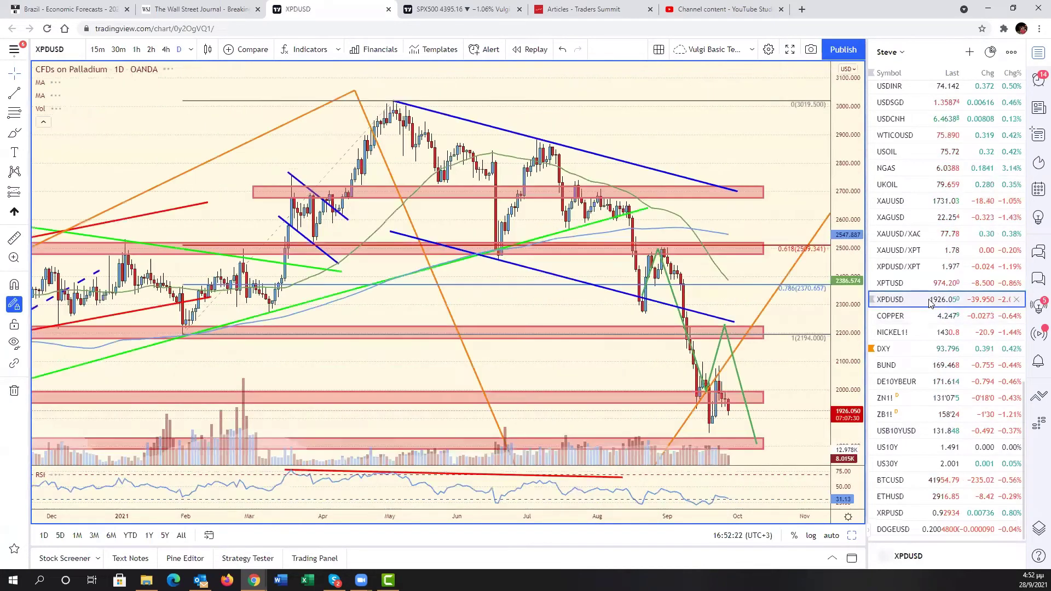
pyautogui.moveTo(849, 372); pyautogui.dragTo(849, 408)
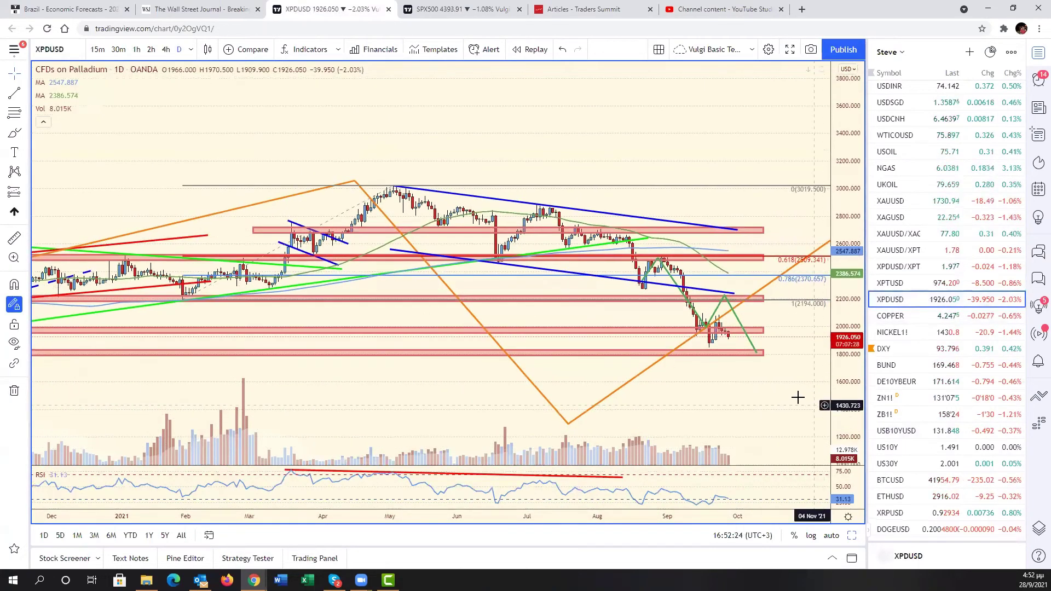
pyautogui.moveTo(773, 396); pyautogui.dragTo(852, 371)
pyautogui.click(832, 536)
pyautogui.click(852, 535)
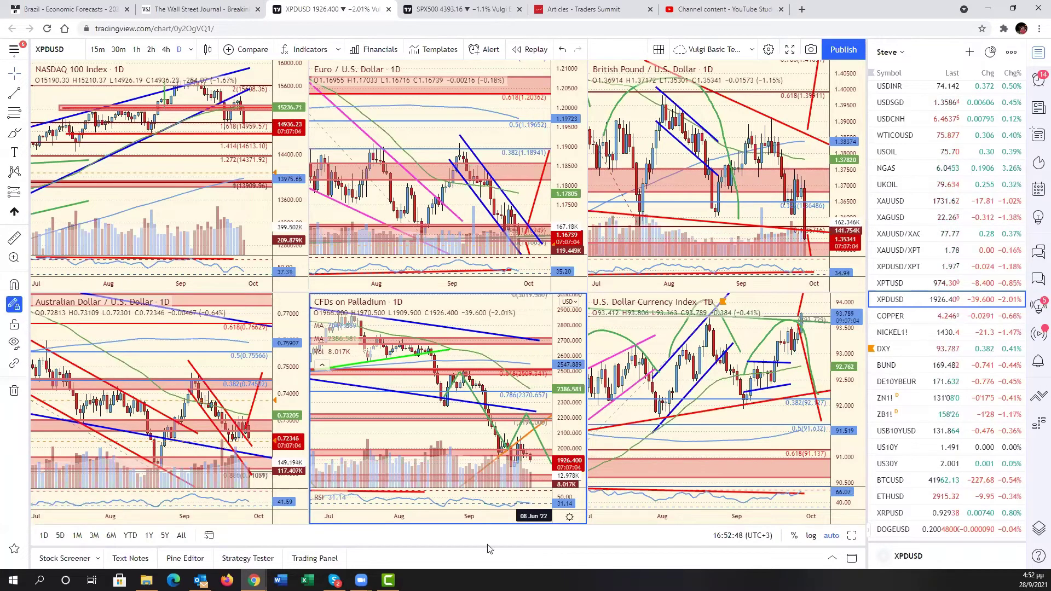
# Activate the bottom-right Dollar Index pane and load USDJPY into it from the watchlist
pyautogui.click(712, 416)
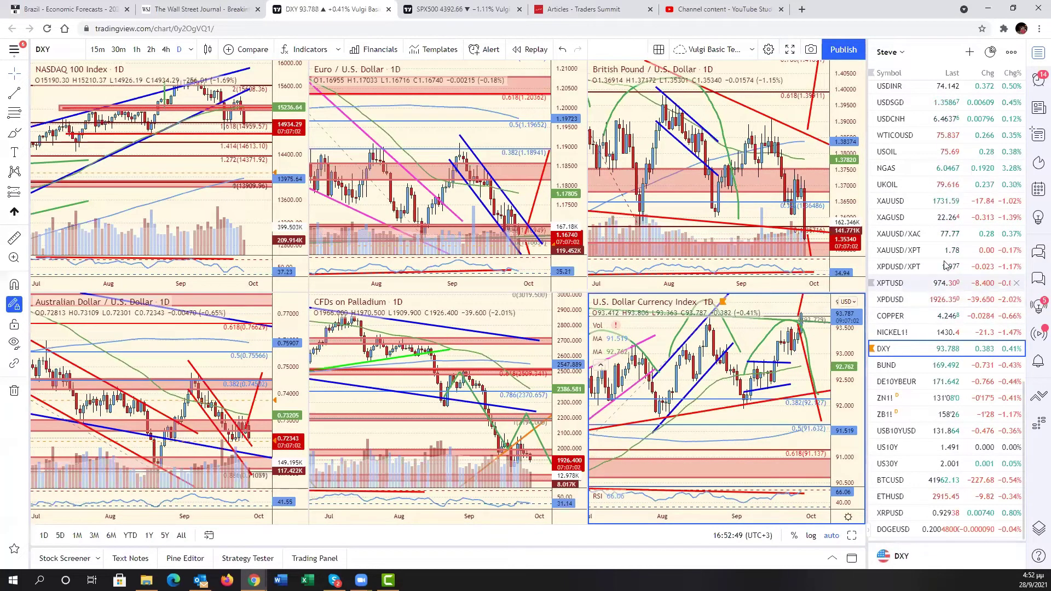
pyautogui.scroll(3, 937, 290)
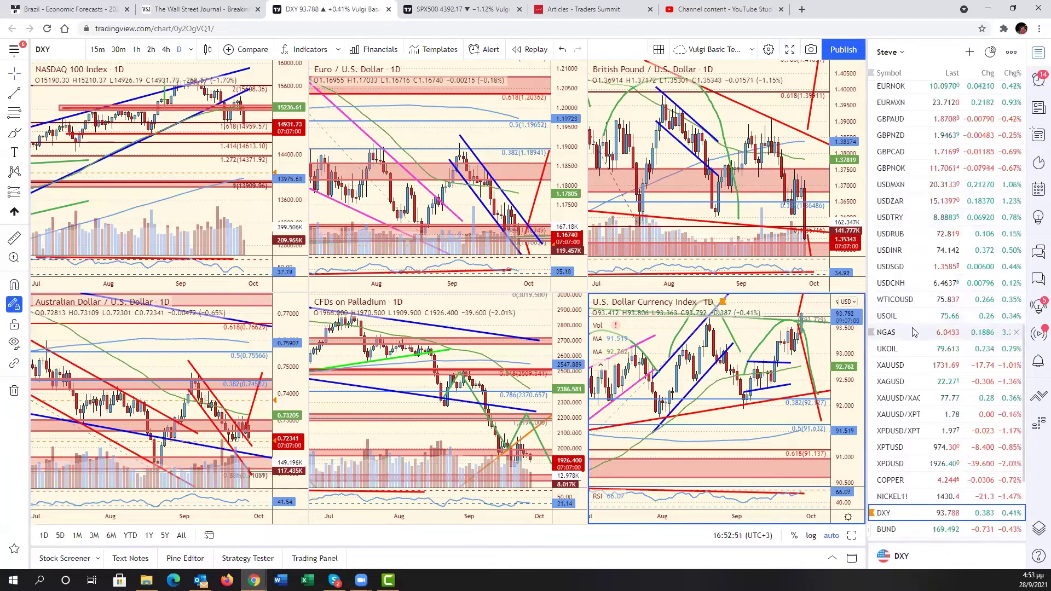
pyautogui.scroll(-2, 914, 333)
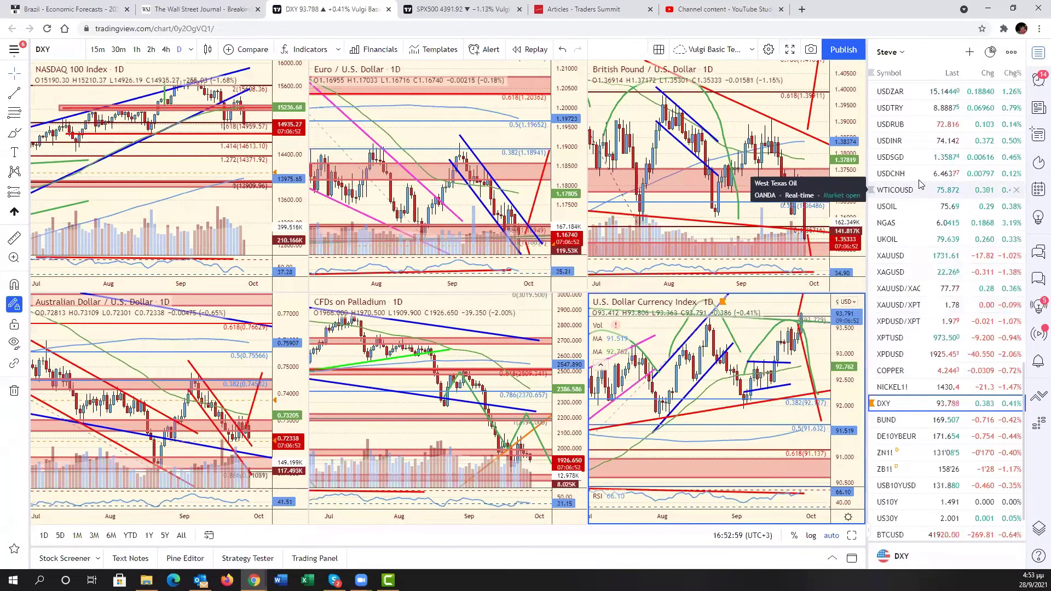
pyautogui.scroll(2, 926, 219)
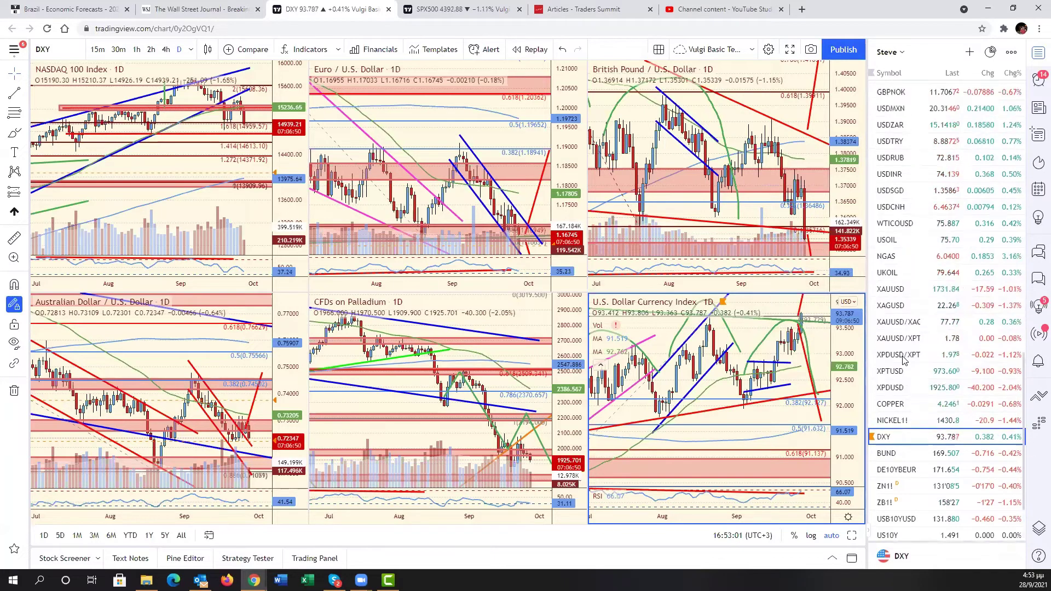
pyautogui.scroll(2, 917, 217)
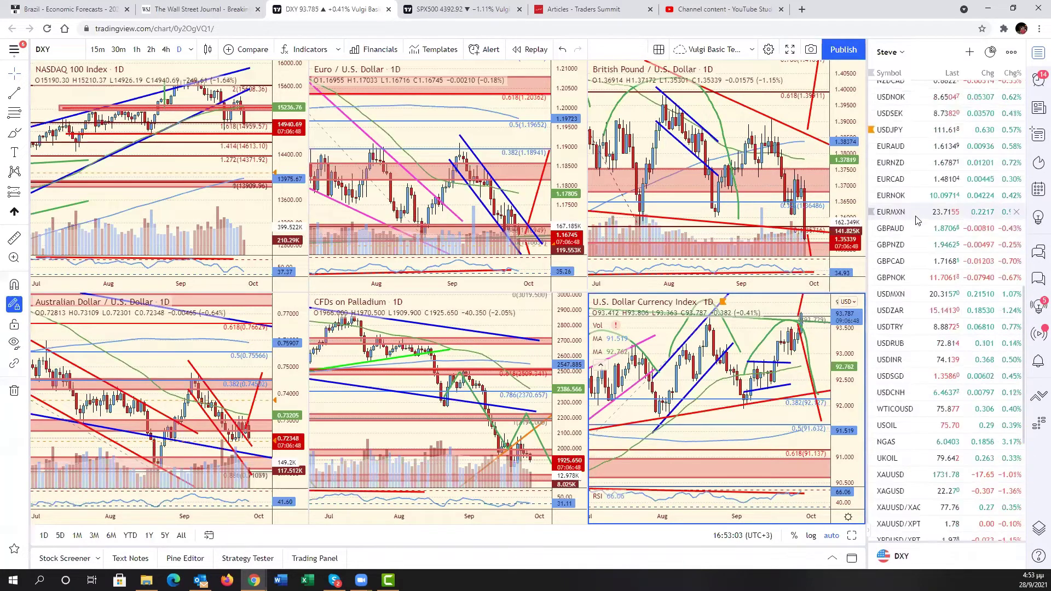
pyautogui.click(890, 130)
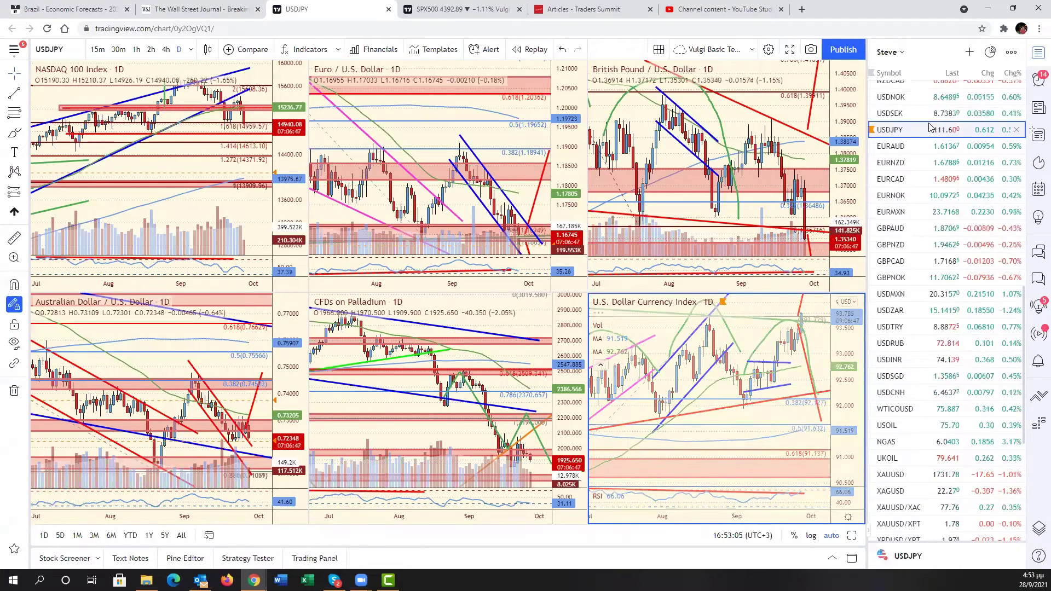
pyautogui.click(852, 536)
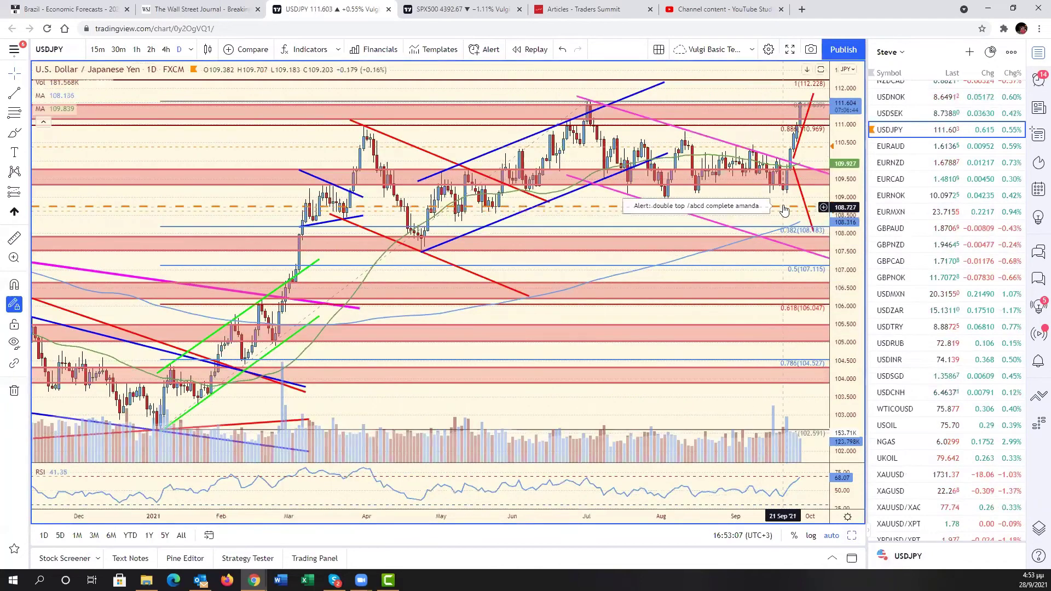
pyautogui.moveTo(738, 206); pyautogui.dragTo(721, 299)
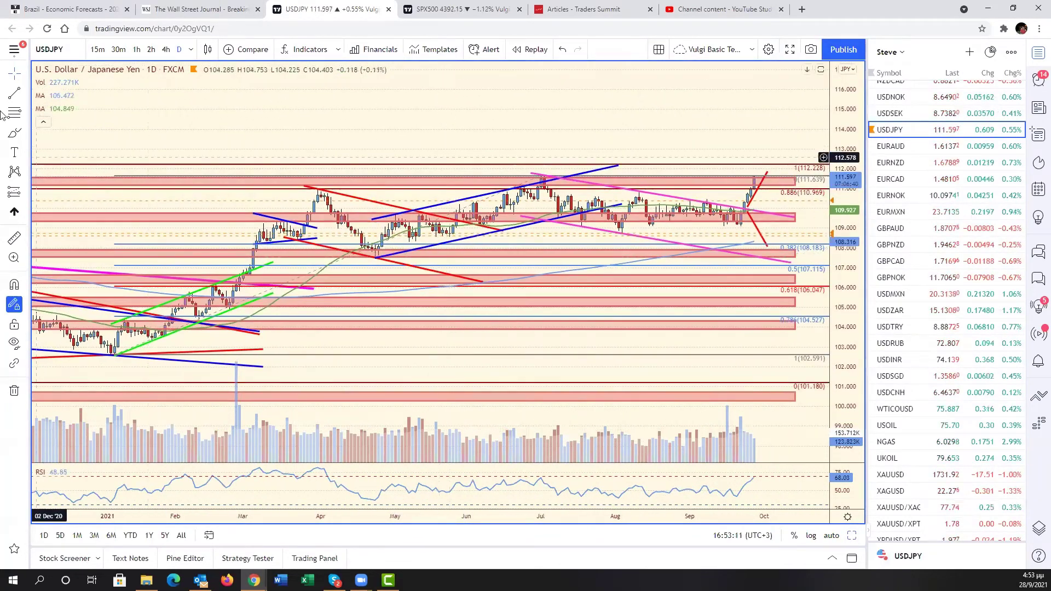
pyautogui.click(16, 94)
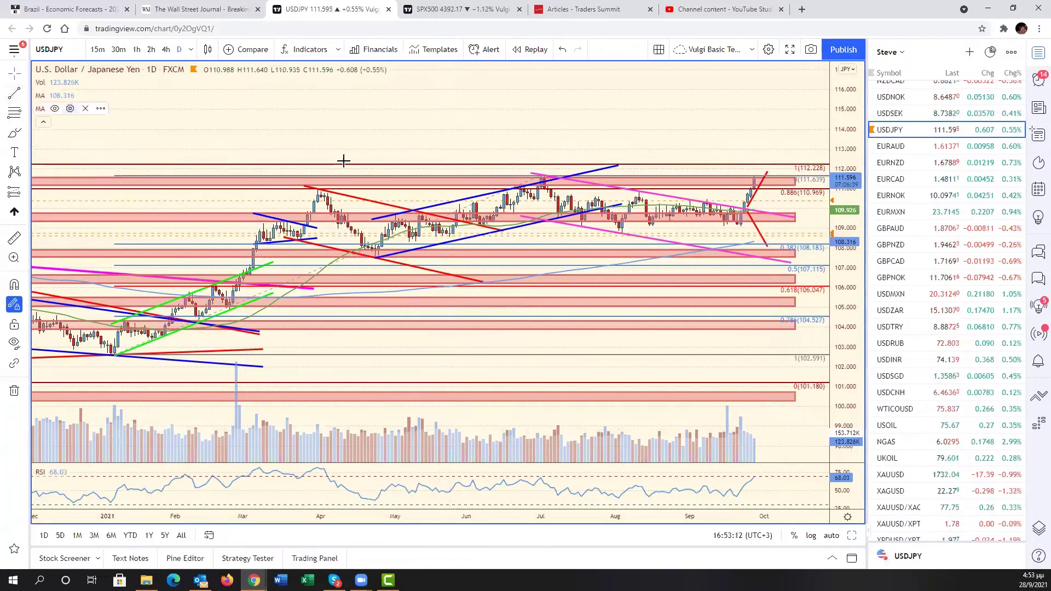
pyautogui.click(494, 175)
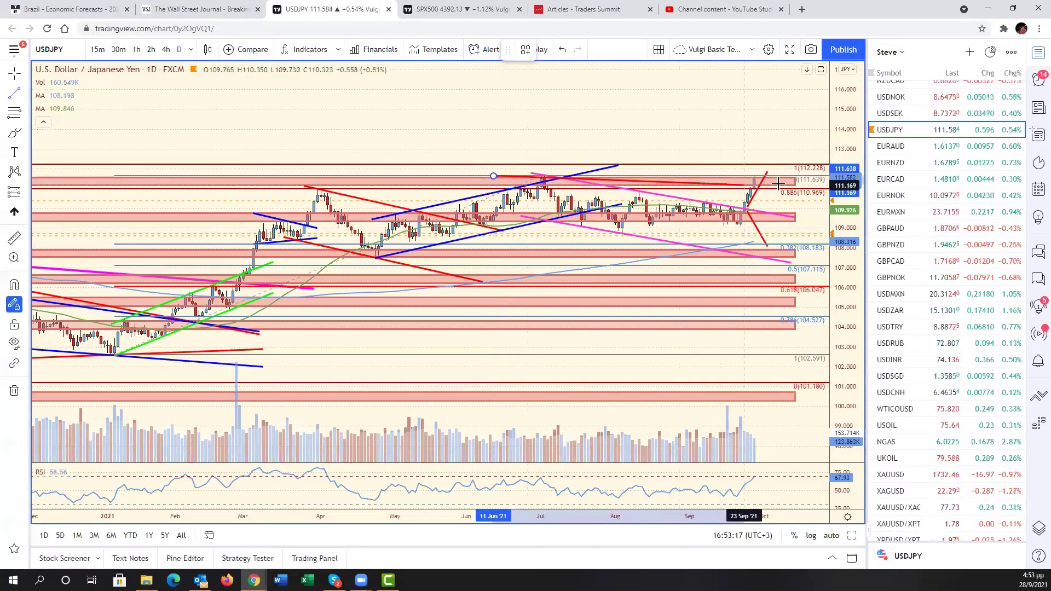
pyautogui.click(817, 175)
pyautogui.click(546, 50)
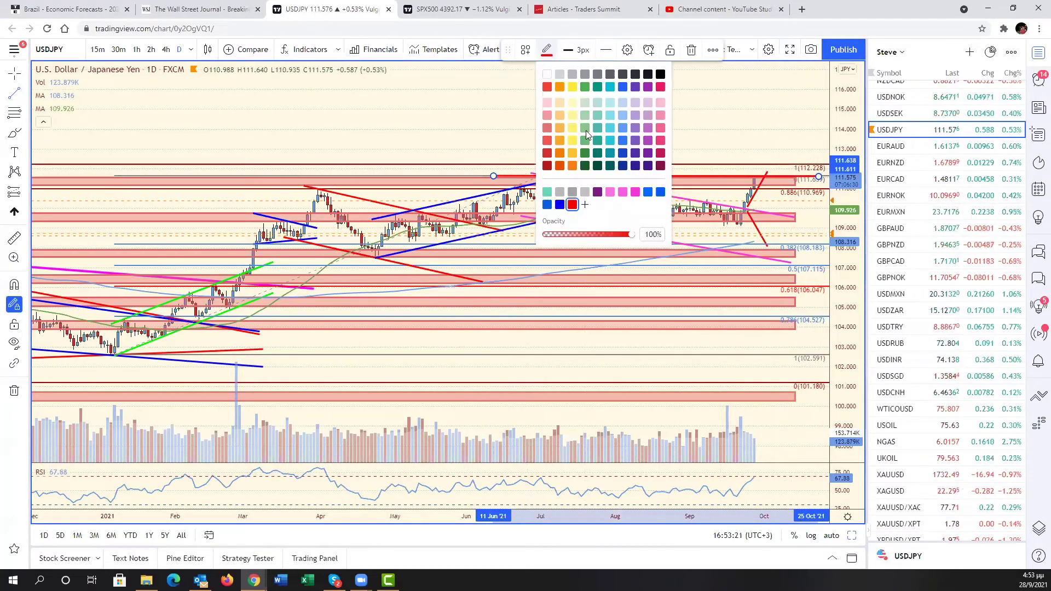
pyautogui.click(586, 87)
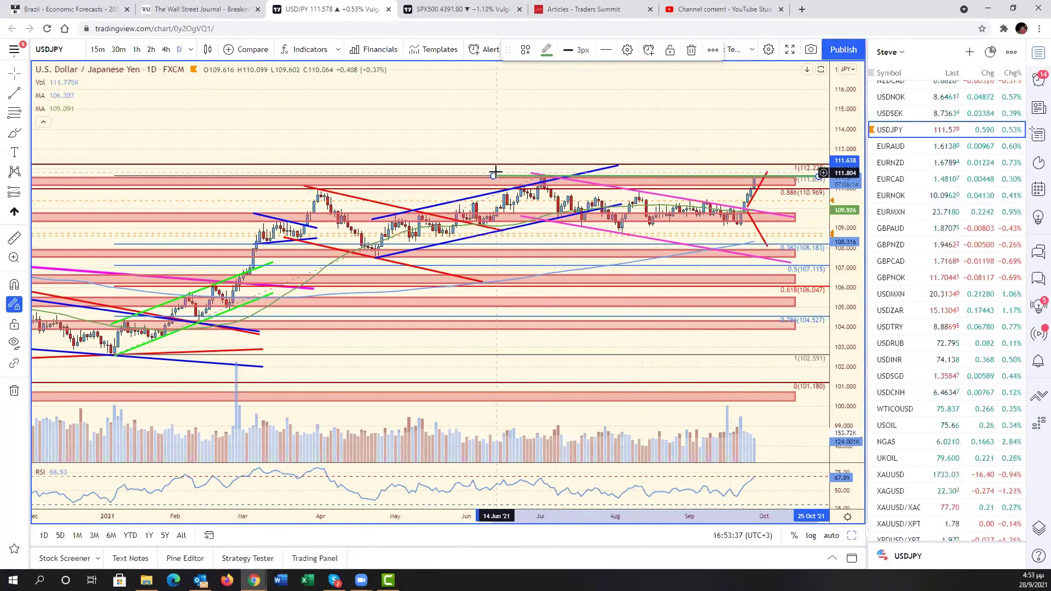
pyautogui.moveTo(495, 178); pyautogui.dragTo(559, 118)
pyautogui.press('Delete')
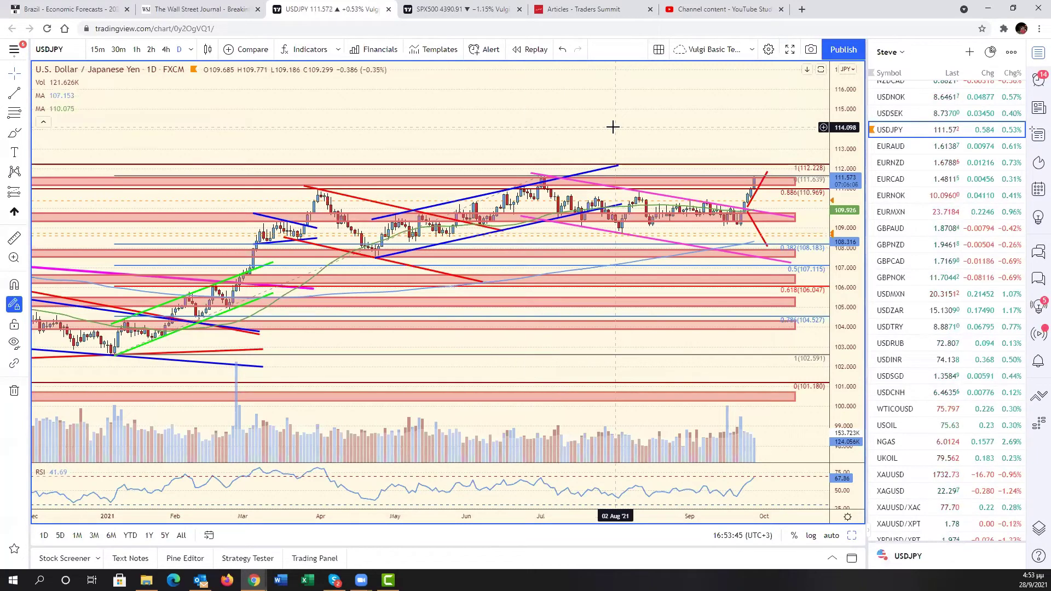
pyautogui.moveTo(658, 117); pyautogui.dragTo(709, 157)
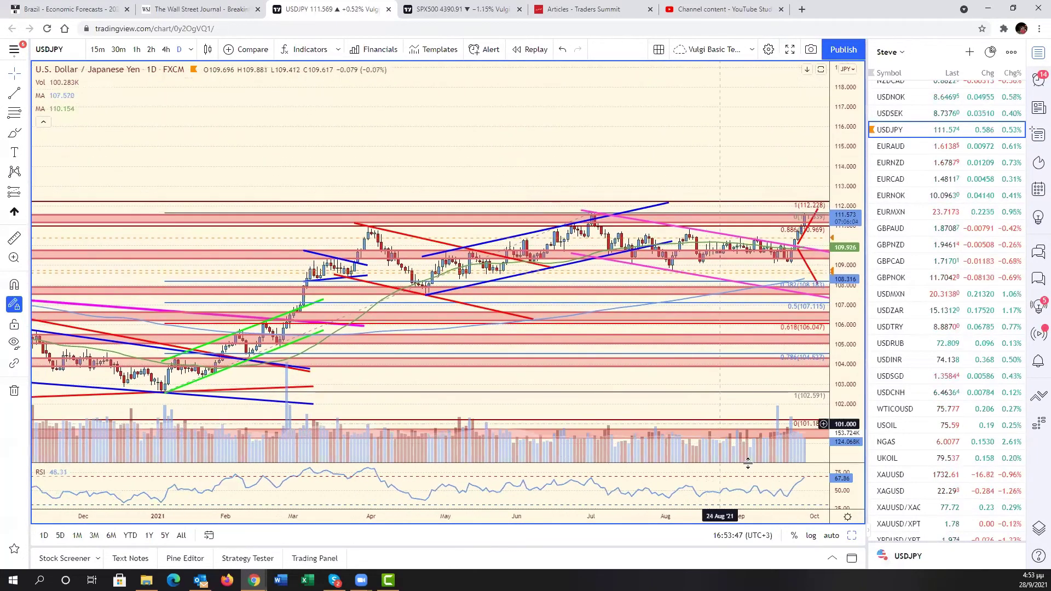
pyautogui.click(852, 538)
pyautogui.hotkey('alt', 'Return')
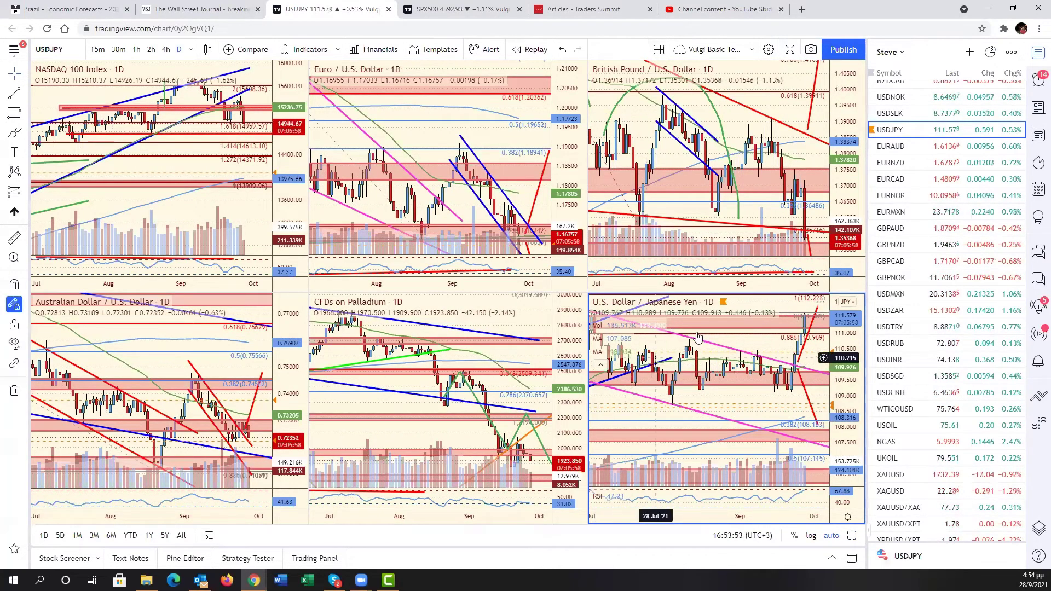
pyautogui.click(787, 224)
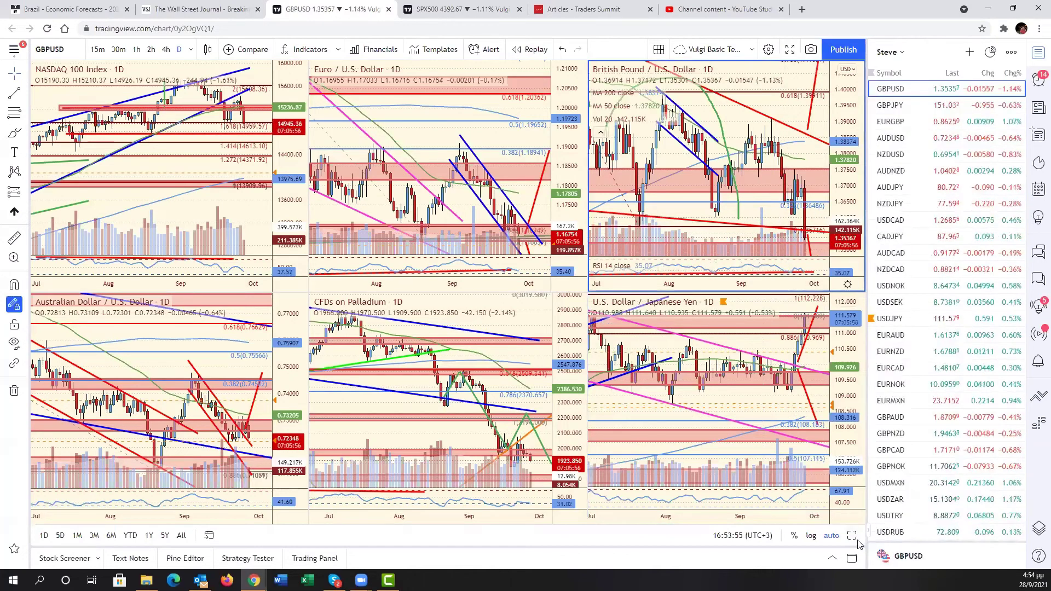
pyautogui.hotkey('alt', 'Return')
pyautogui.moveTo(793, 284); pyautogui.dragTo(720, 291)
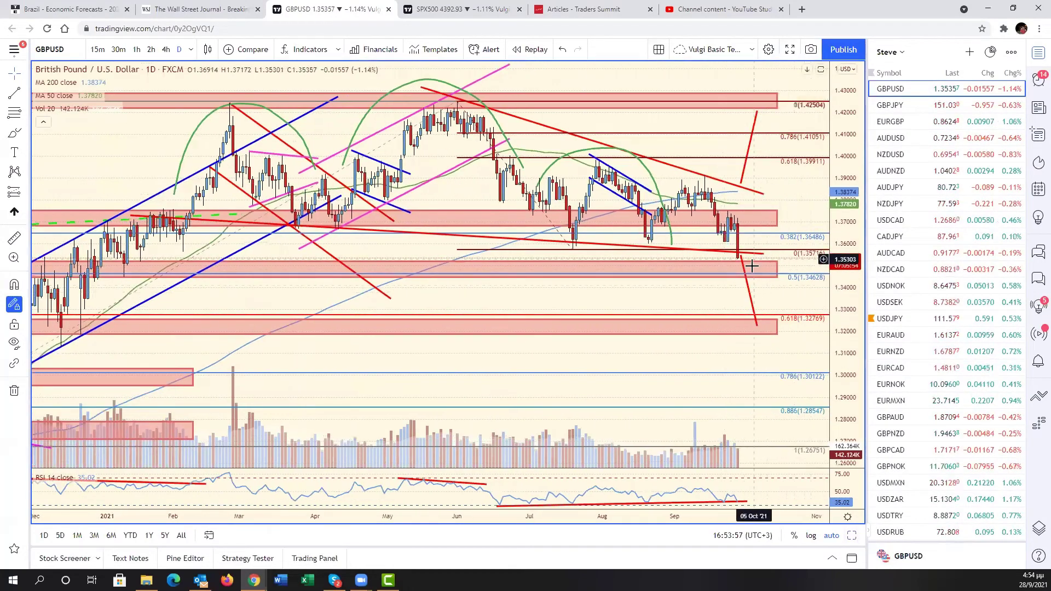
pyautogui.moveTo(855, 288); pyautogui.dragTo(866, 433)
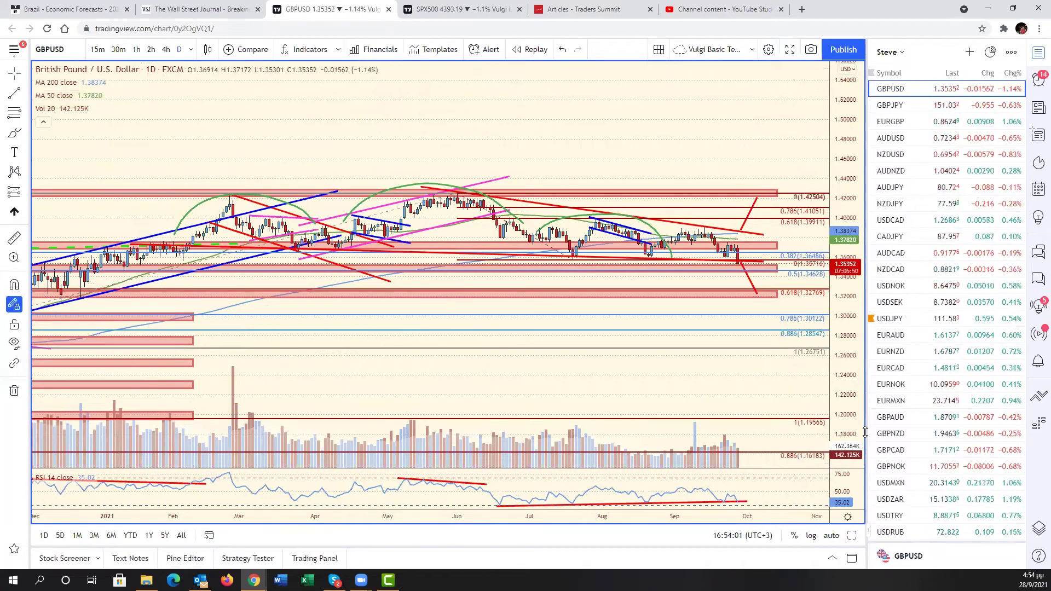
pyautogui.scroll(-3, 531, 352)
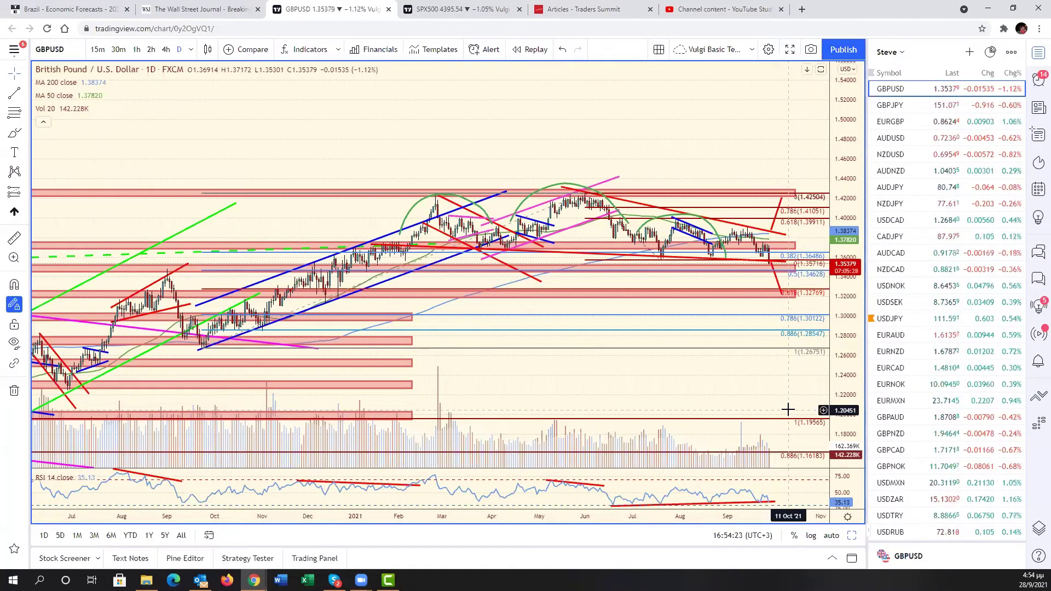
pyautogui.scroll(3, 724, 389)
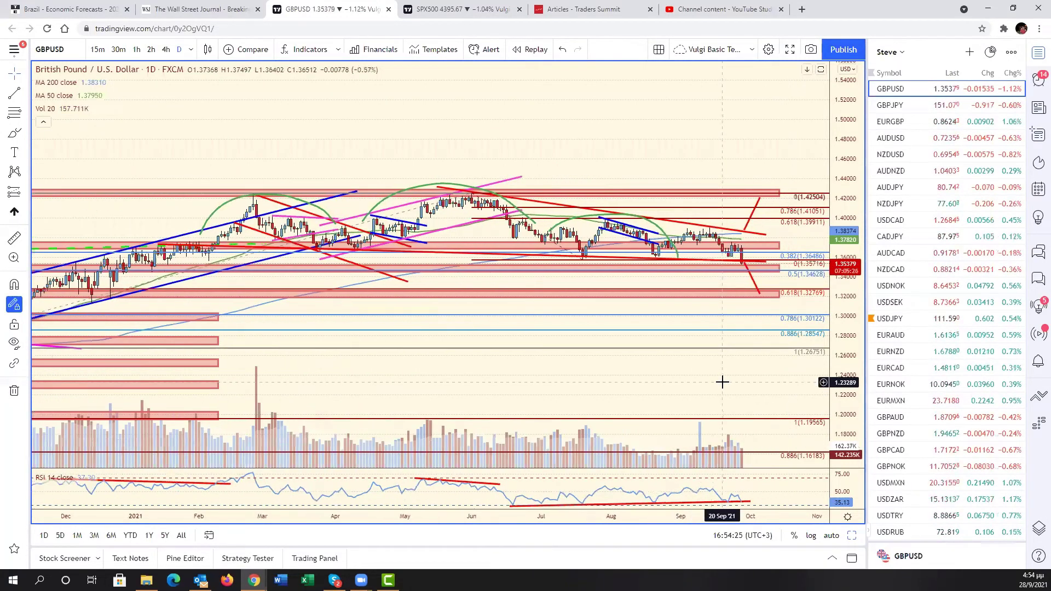
pyautogui.moveTo(739, 397); pyautogui.dragTo(805, 398)
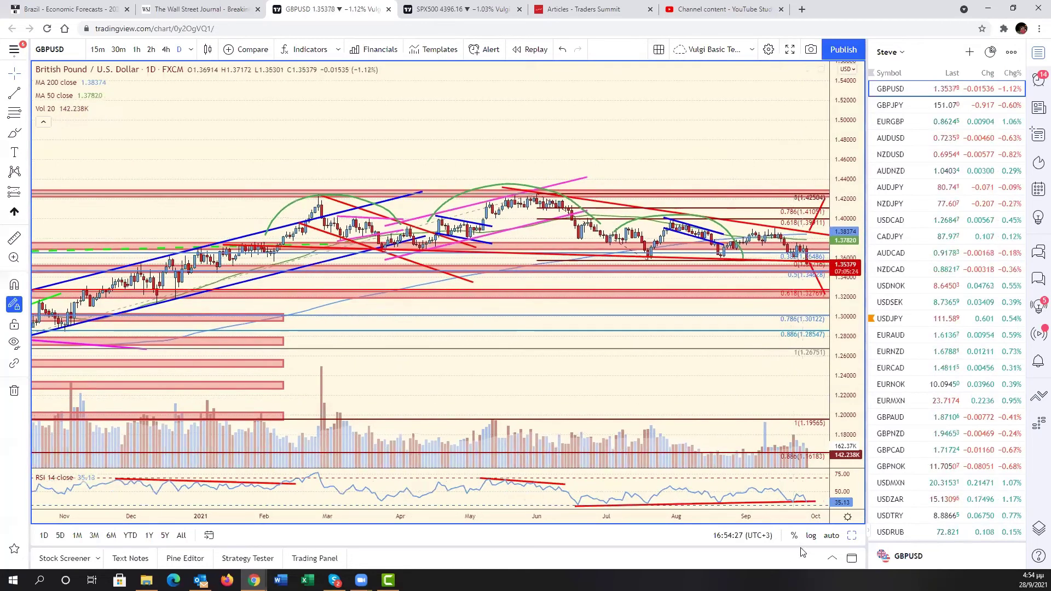
pyautogui.click(832, 537)
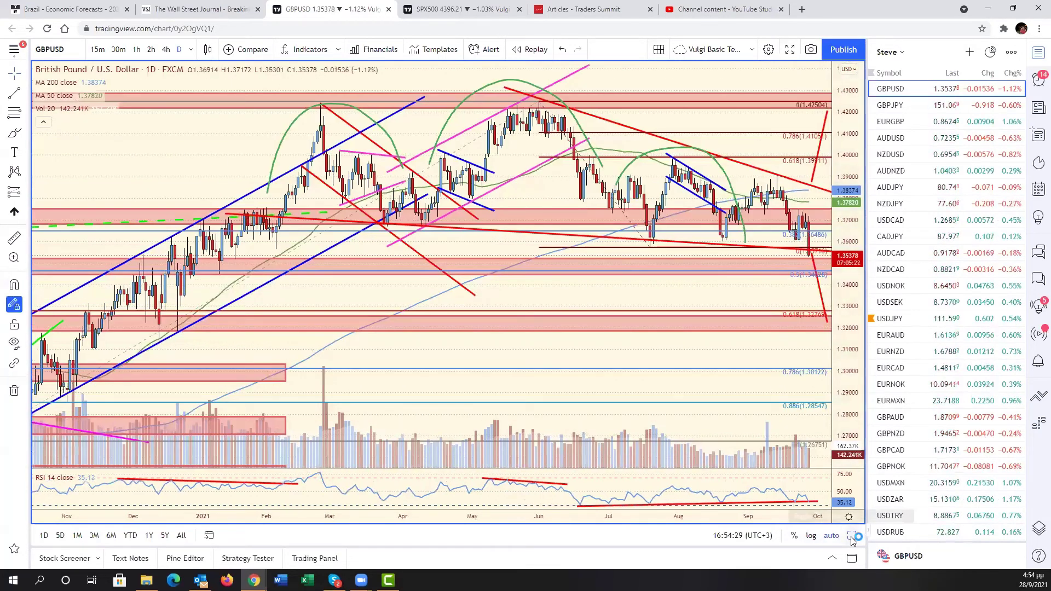
pyautogui.click(852, 538)
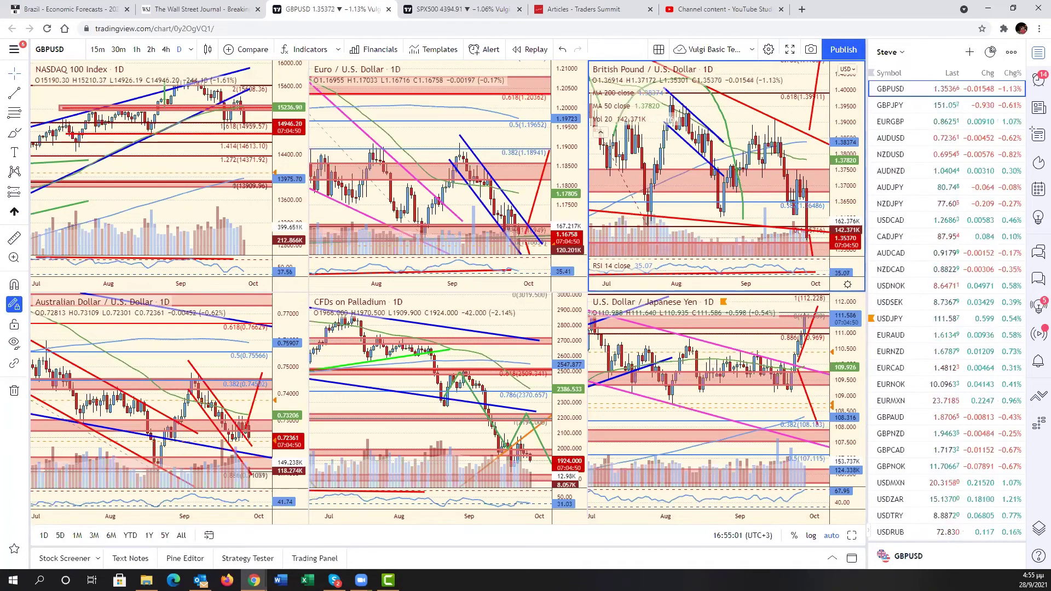
# Load DXY into the USD/JPY pane and maximize it with Alt+Enter
pyautogui.click(723, 399)
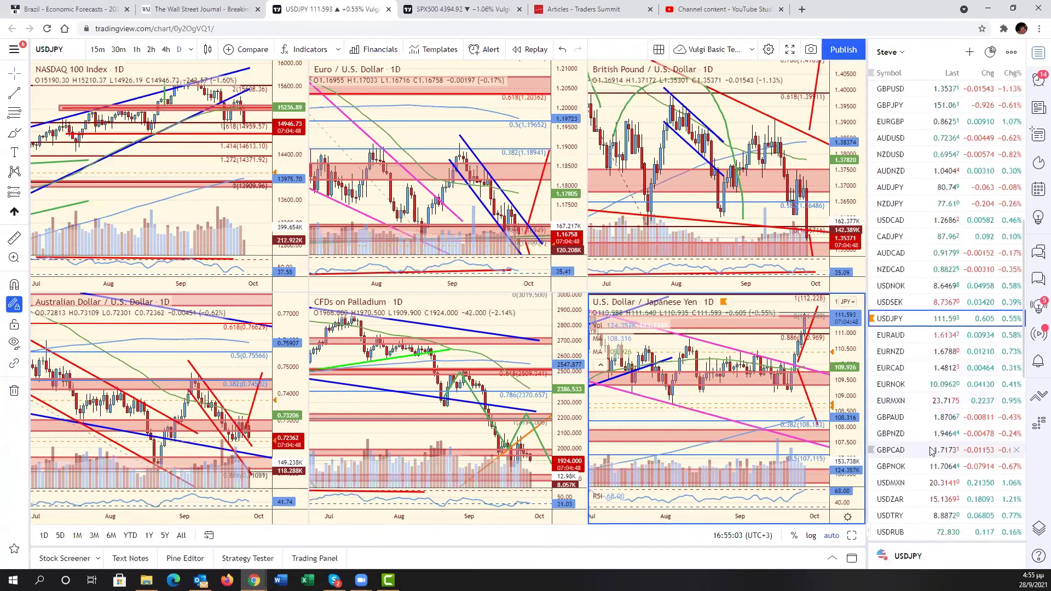
pyautogui.scroll(-8, 939, 398)
pyautogui.click(883, 348)
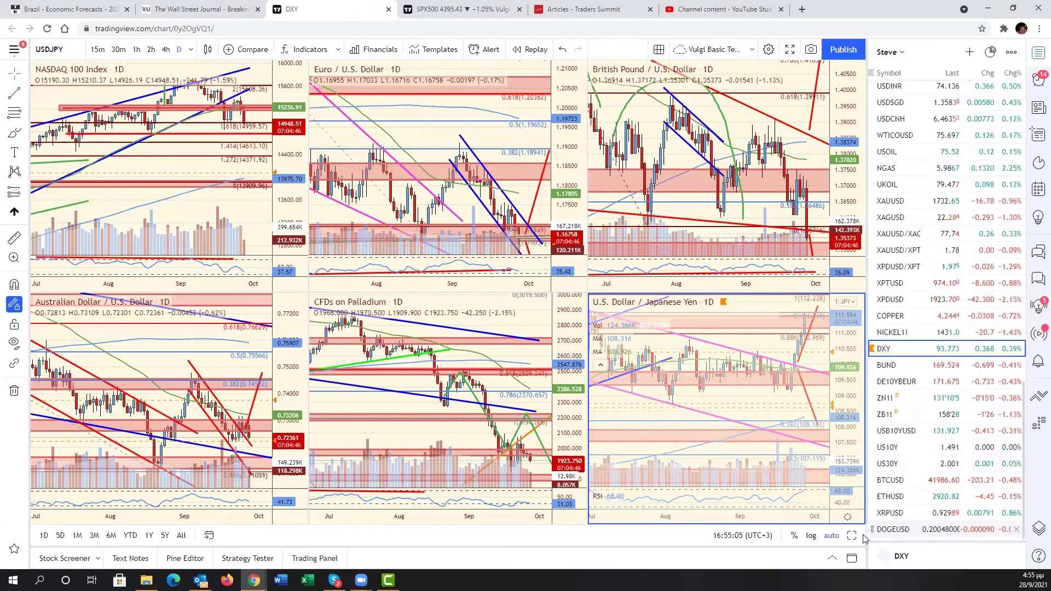
pyautogui.hotkey('alt', 'Return')
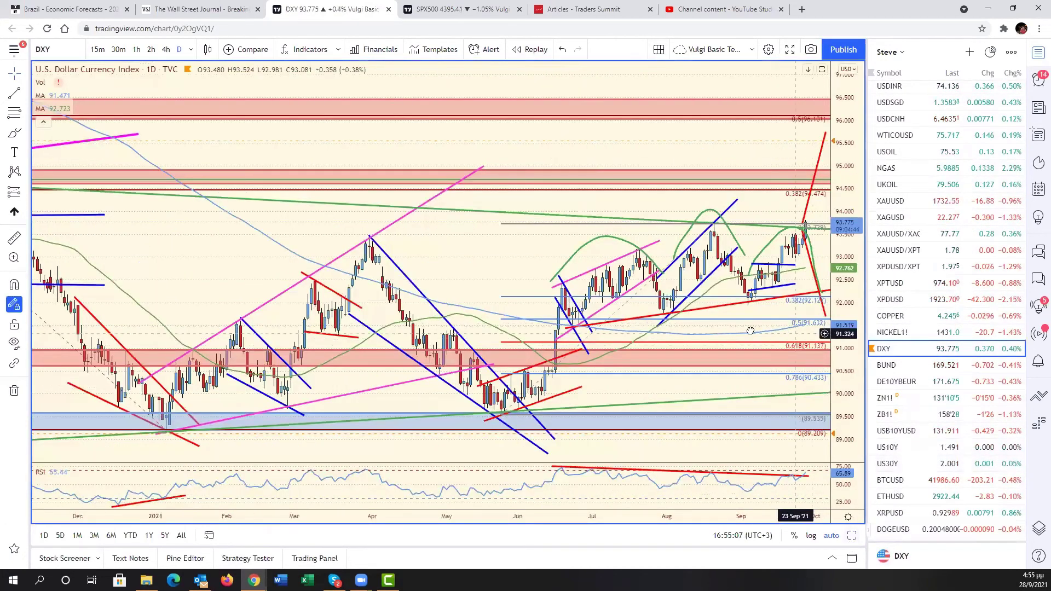
# Compress the DXY price scale to about 81–104 and zoom out to show history back to 2019
pyautogui.moveTo(856, 276); pyautogui.dragTo(800, 436)
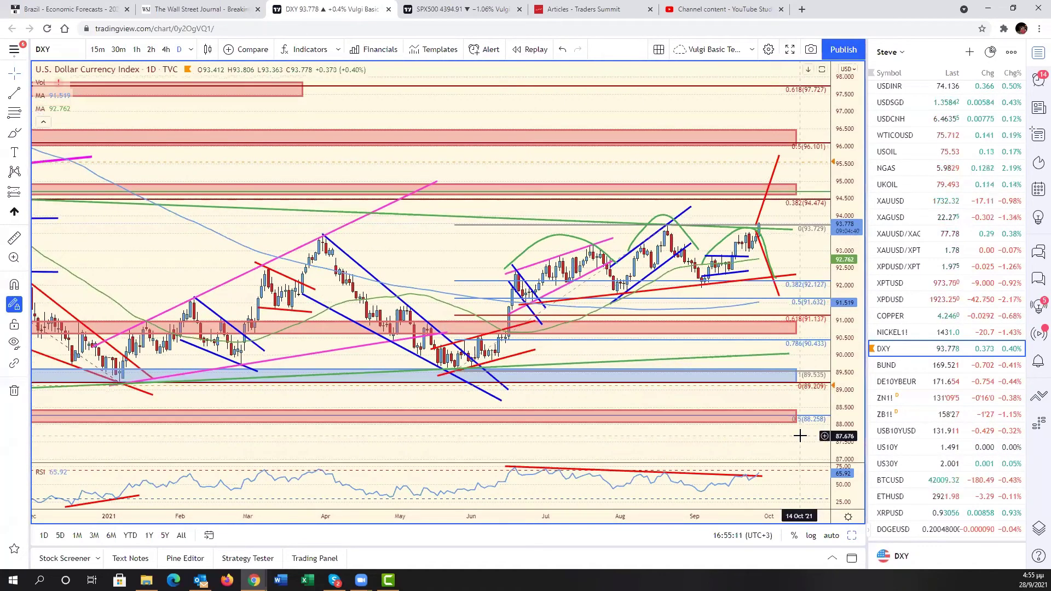
pyautogui.scroll(-5, 793, 431)
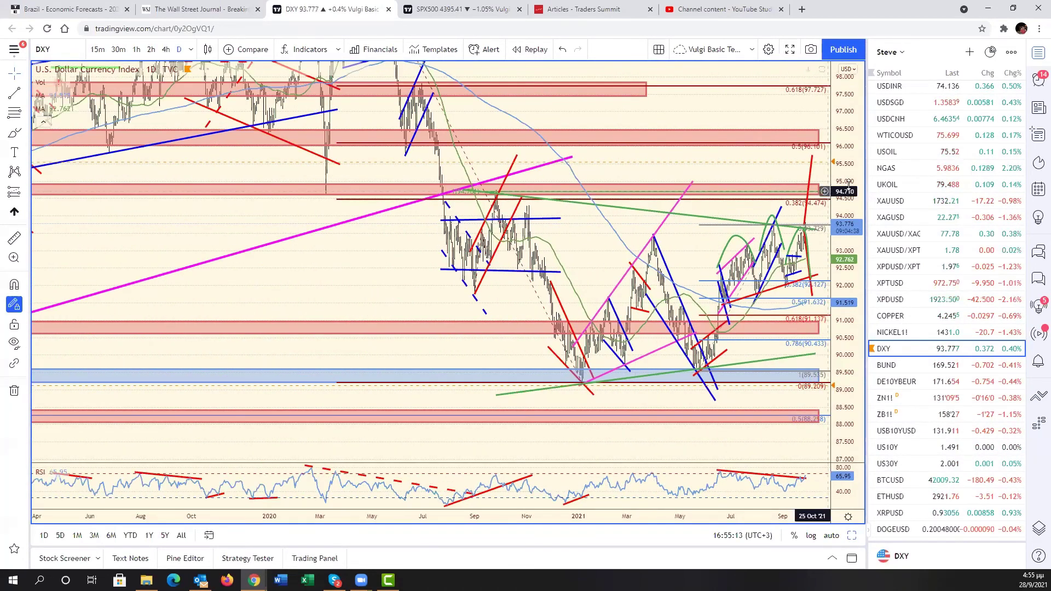
pyautogui.moveTo(843, 362); pyautogui.dragTo(844, 417)
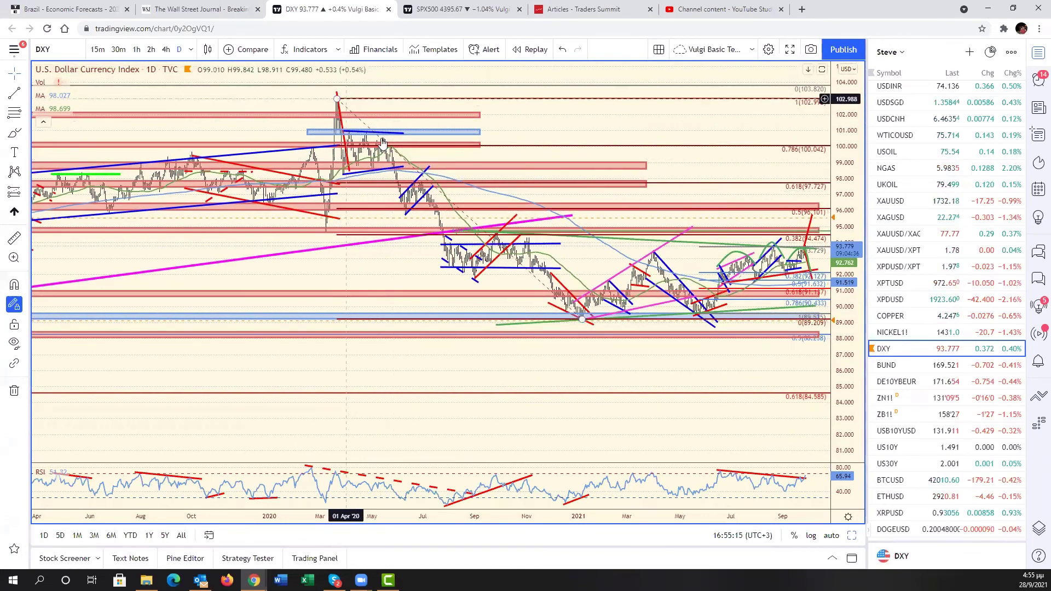